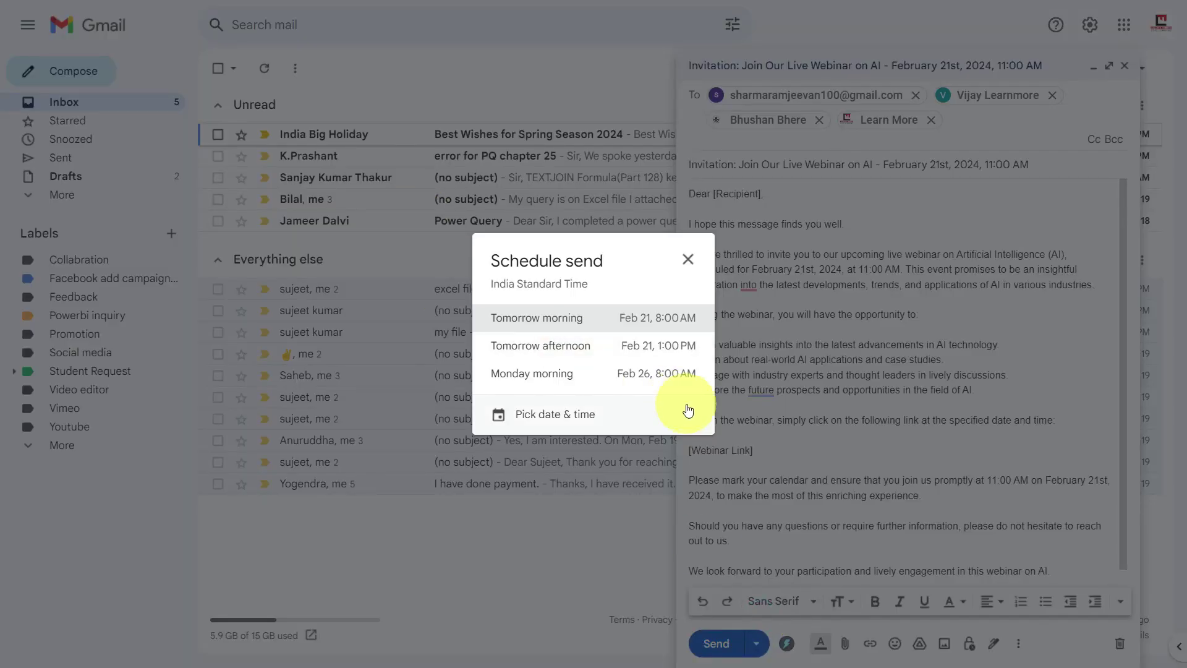
click(525, 414)
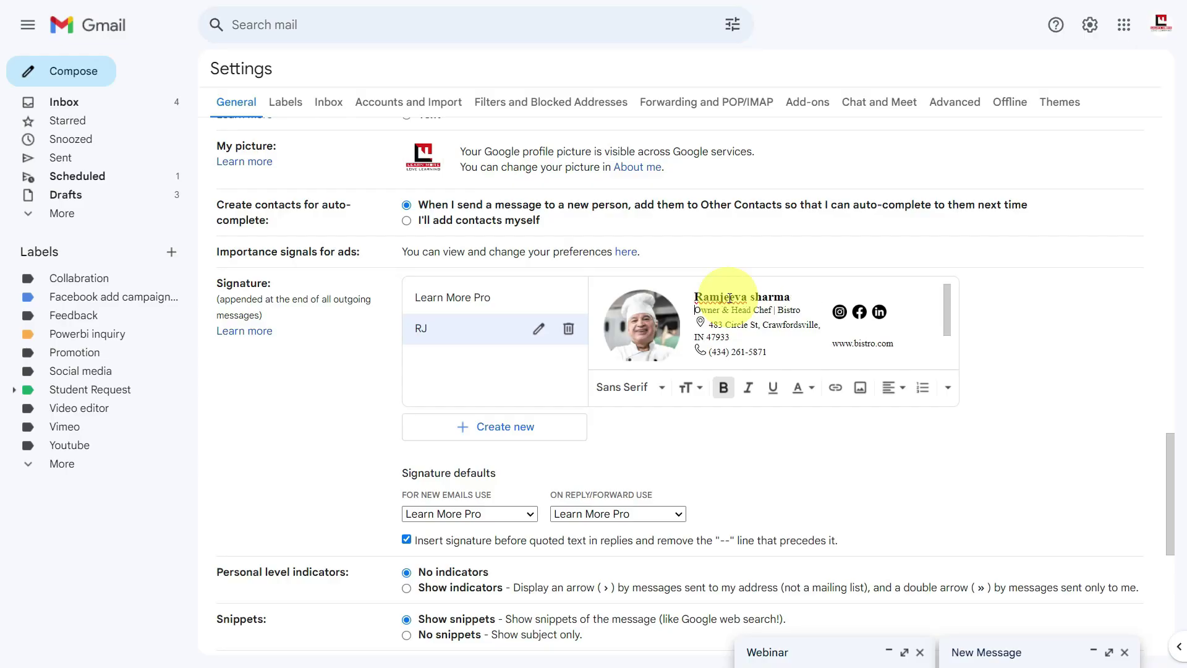
scroll(785, 313, down, 2)
scroll(785, 313, down, 7)
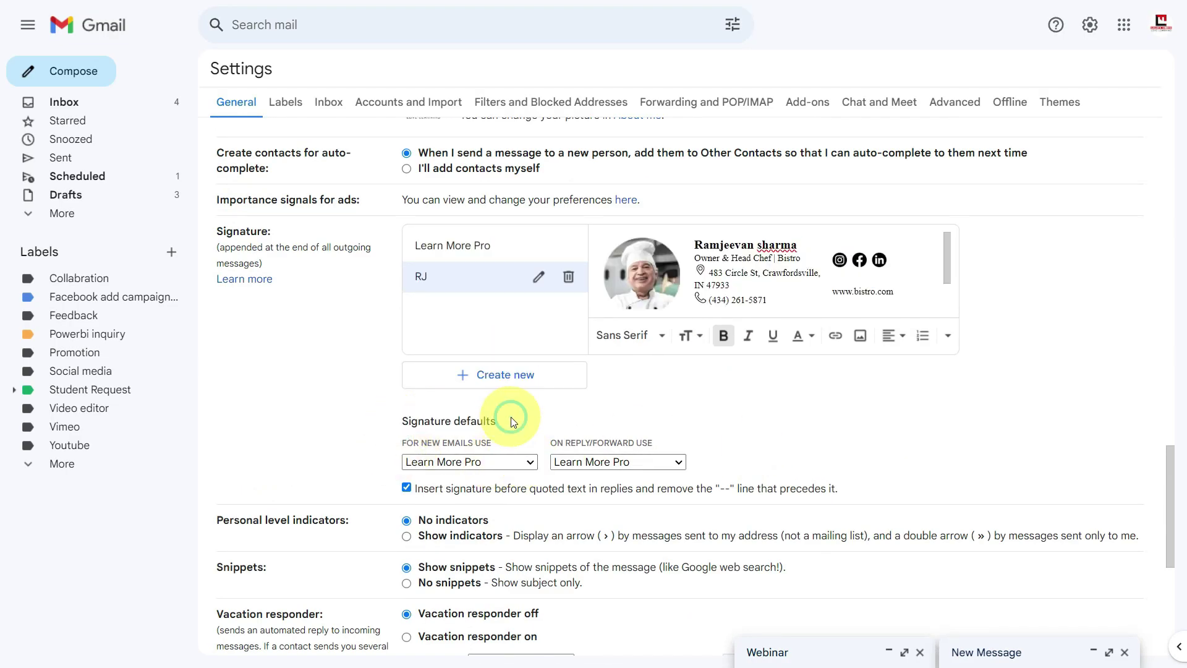
click(446, 462)
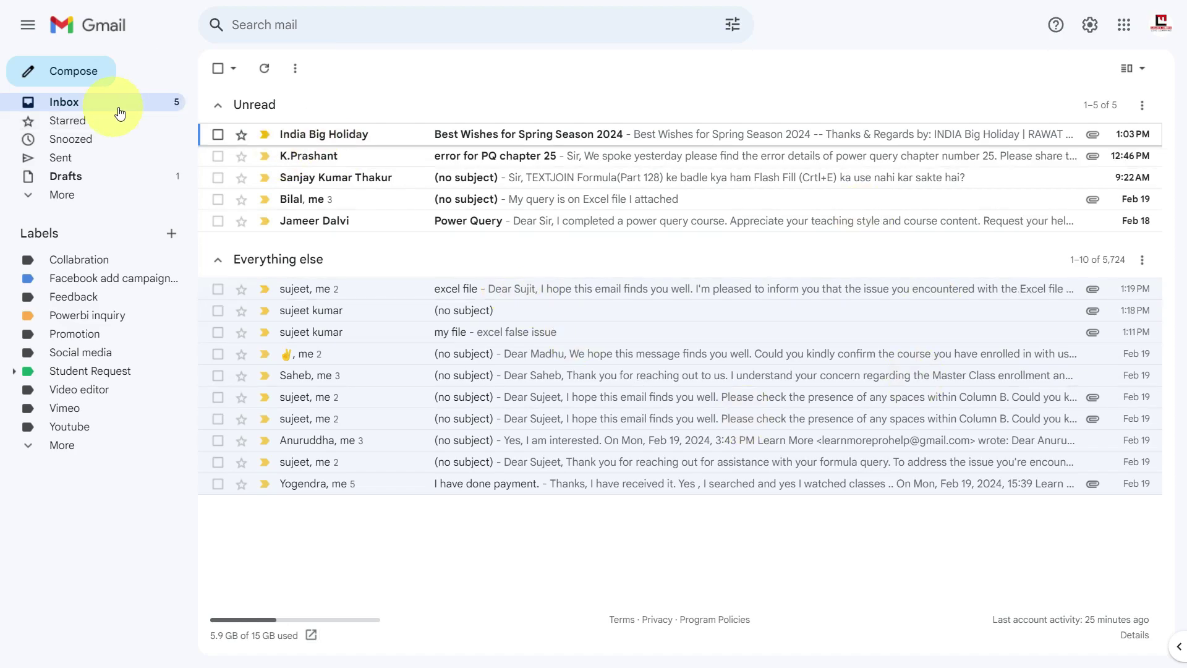
Start a new email and enter the ChatGPT Writer prompt "Write an email that...webinar is live join now at 21st feb 2024 11 AM on AI".
click(62, 78)
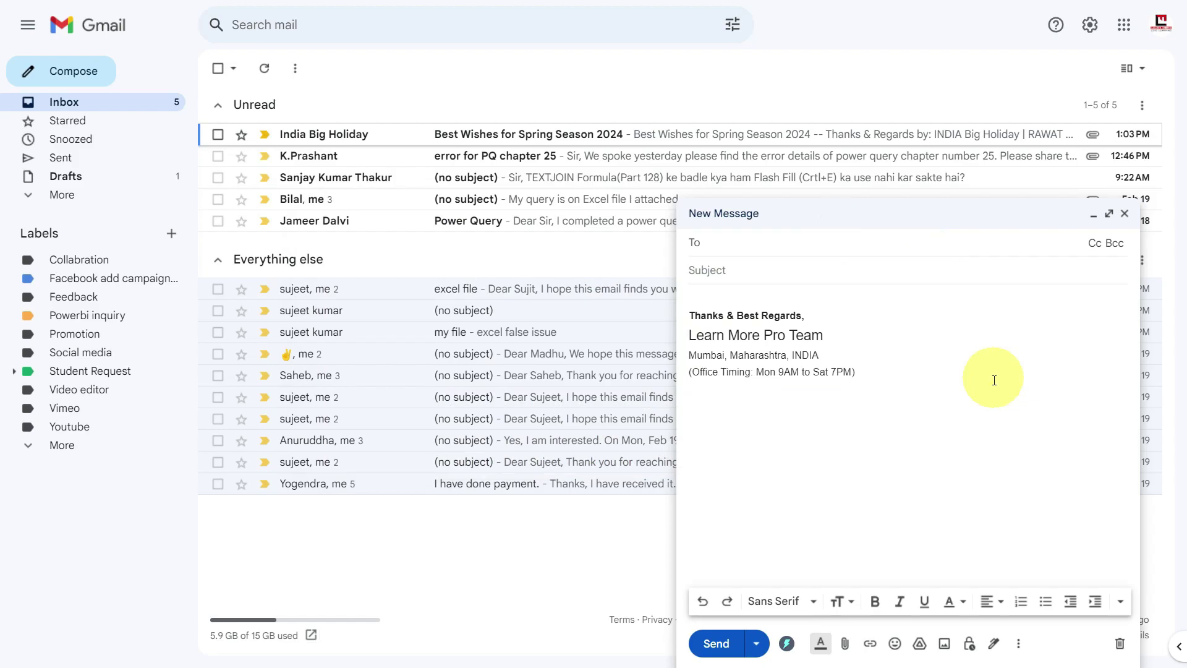
click(787, 645)
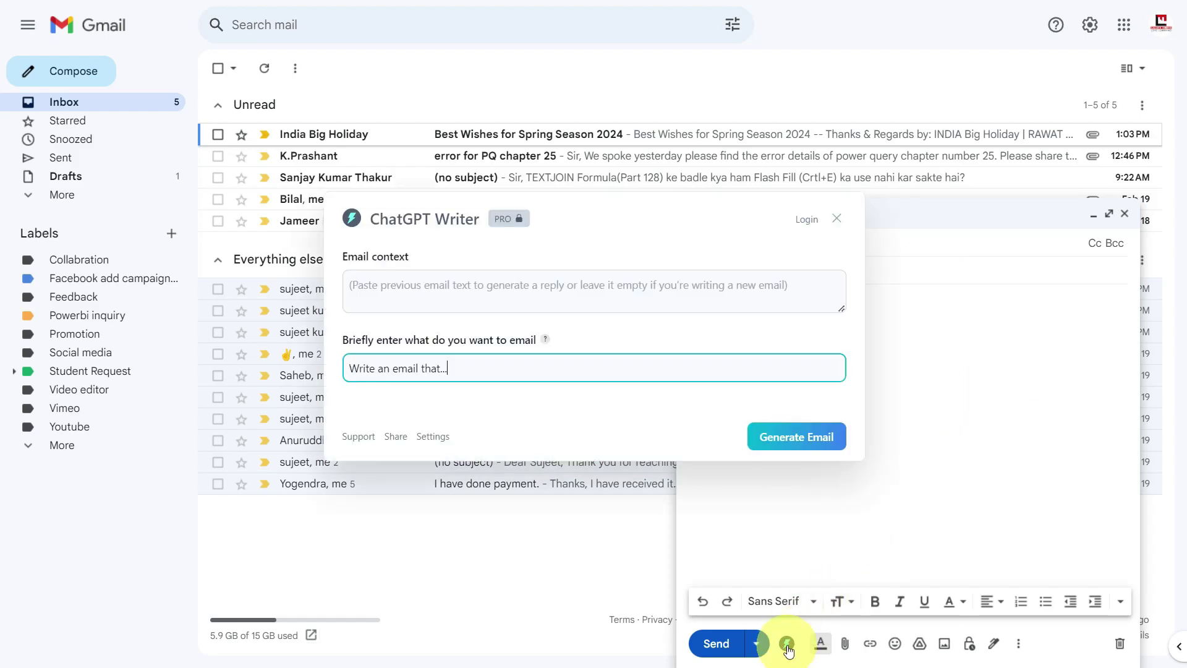
triple_click(461, 359)
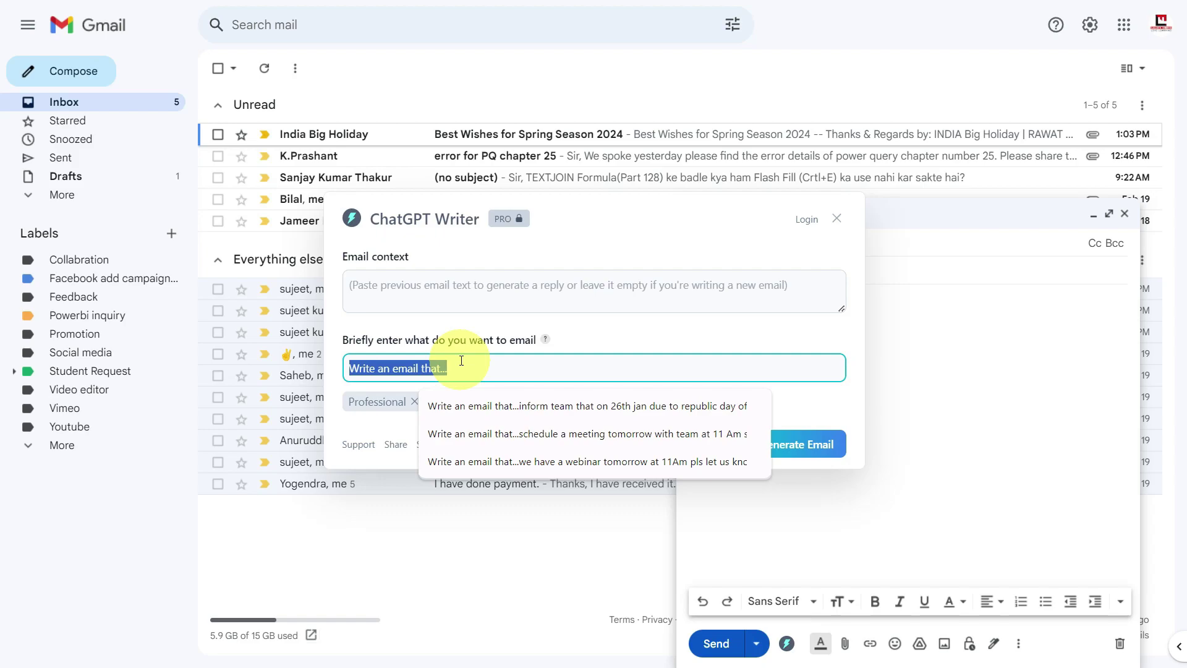
text(Write an email that...webinar is live at 21st feb 2024 11 AM on AI)
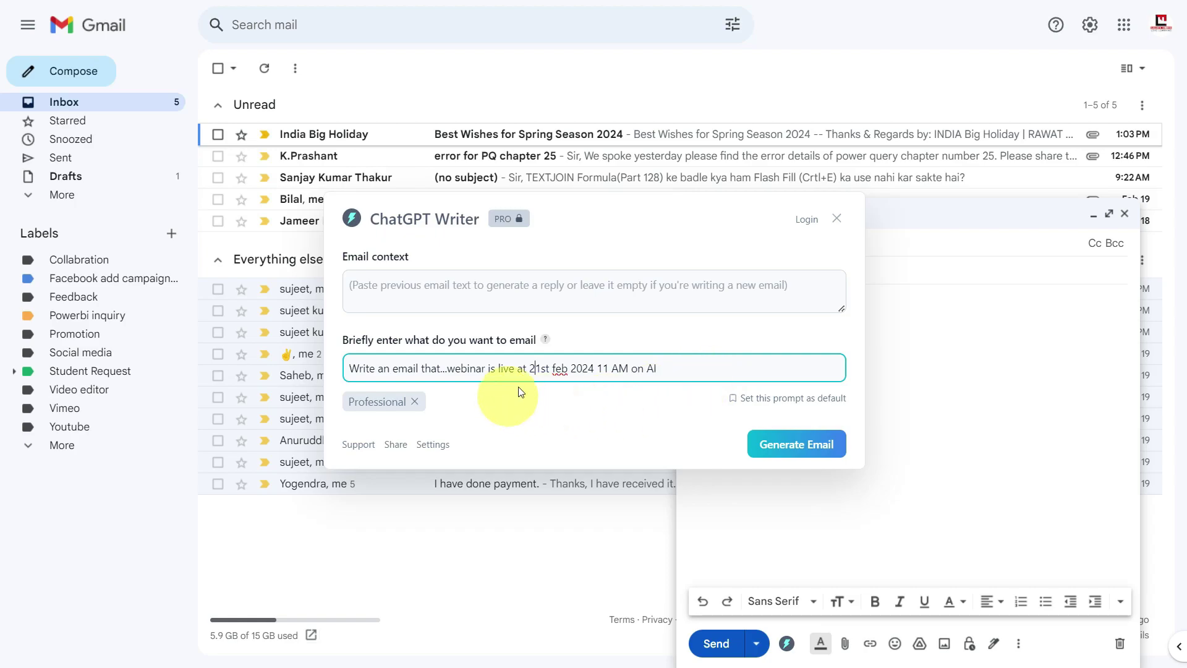
click(519, 365)
text(join)
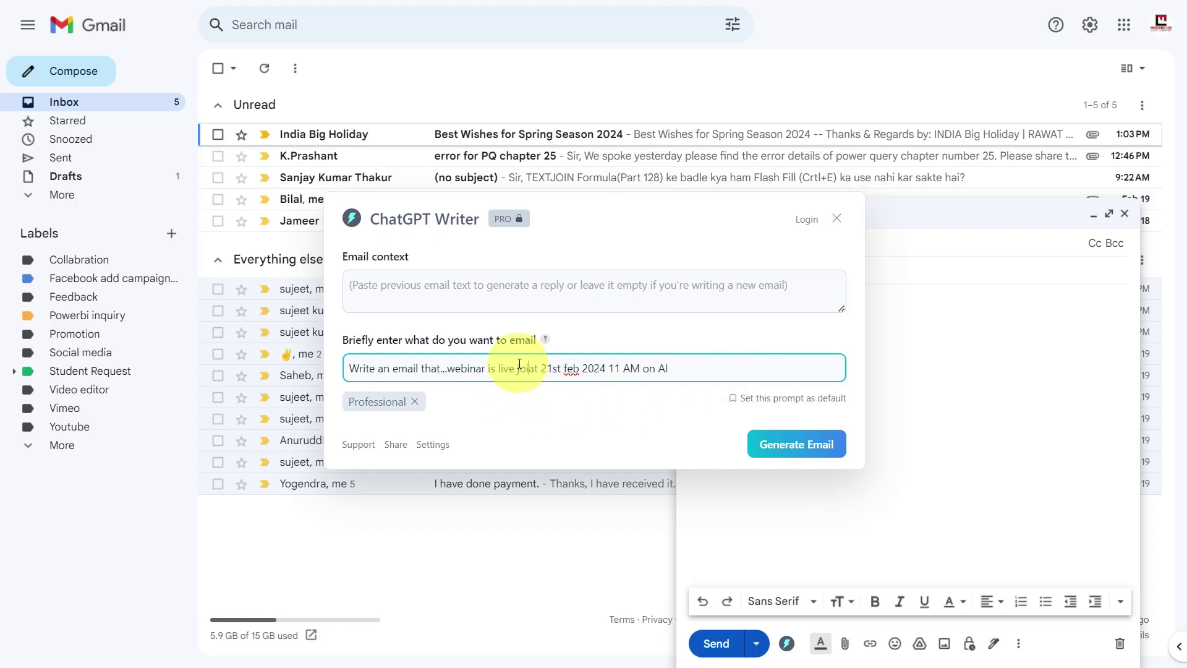
text( now)
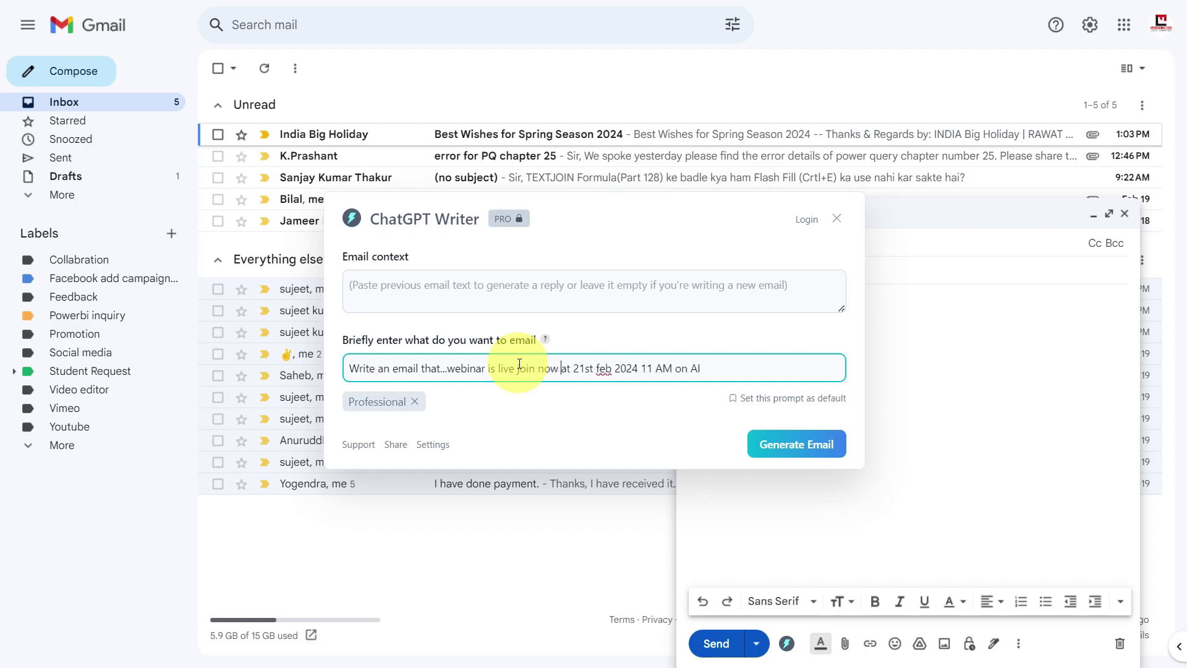
Generate the email from the prompt and insert the response into the message.
click(814, 455)
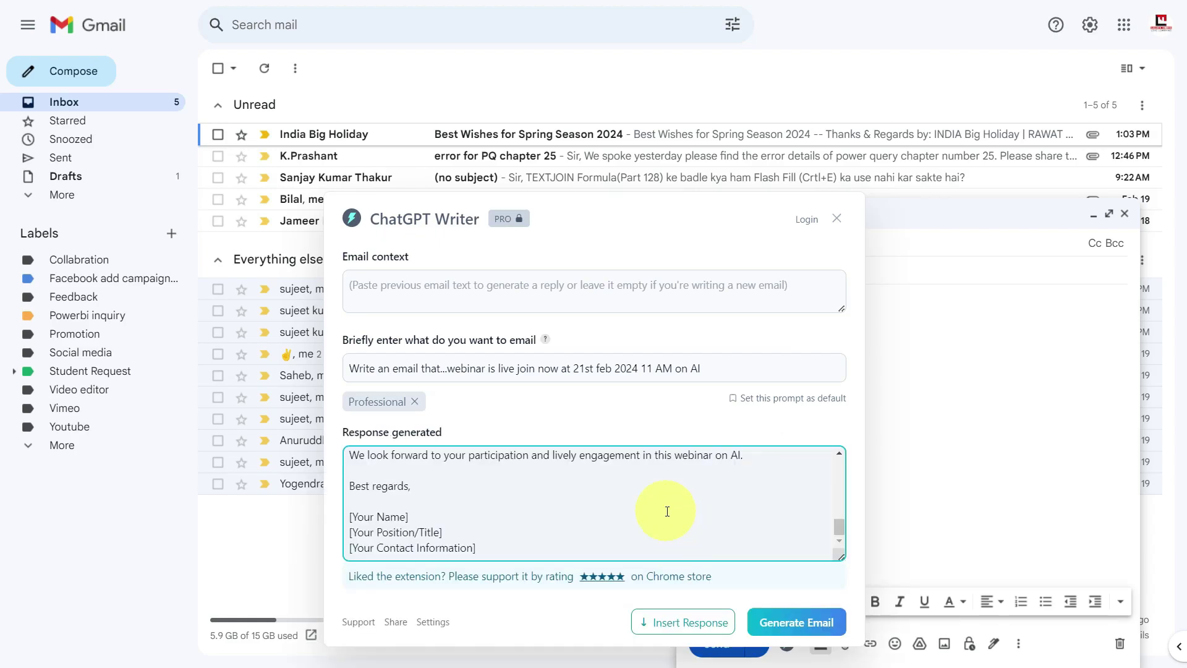
click(683, 623)
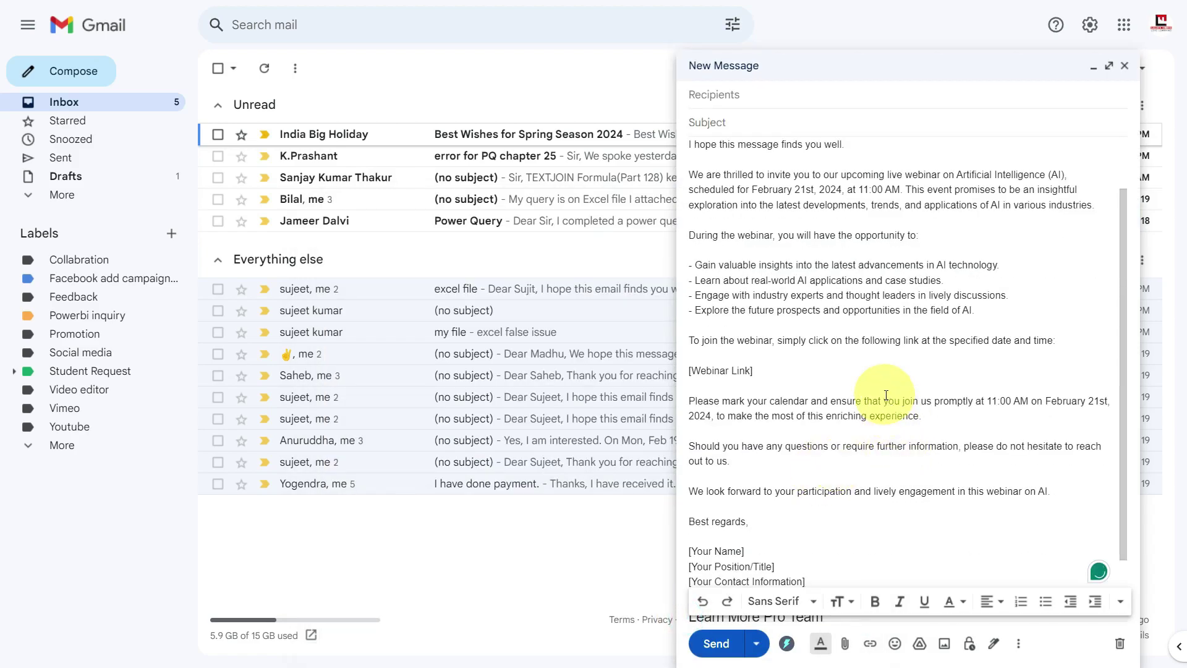
Move the text "Invitation: Join Our Live Webinar on AI - February 21st, 2024, 11:00 AM" to the subject field and delete the body's subject line.
scroll(891, 421, up, 1)
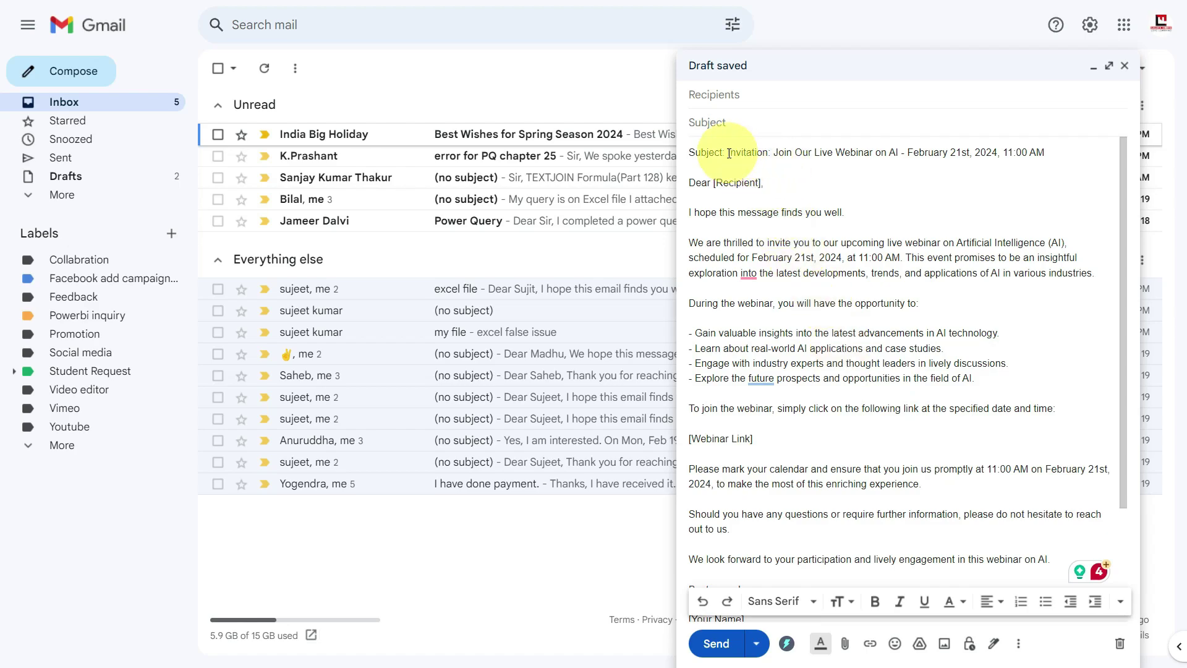
drag(728, 152, 1056, 152)
key(ctrl+c)
click(707, 122)
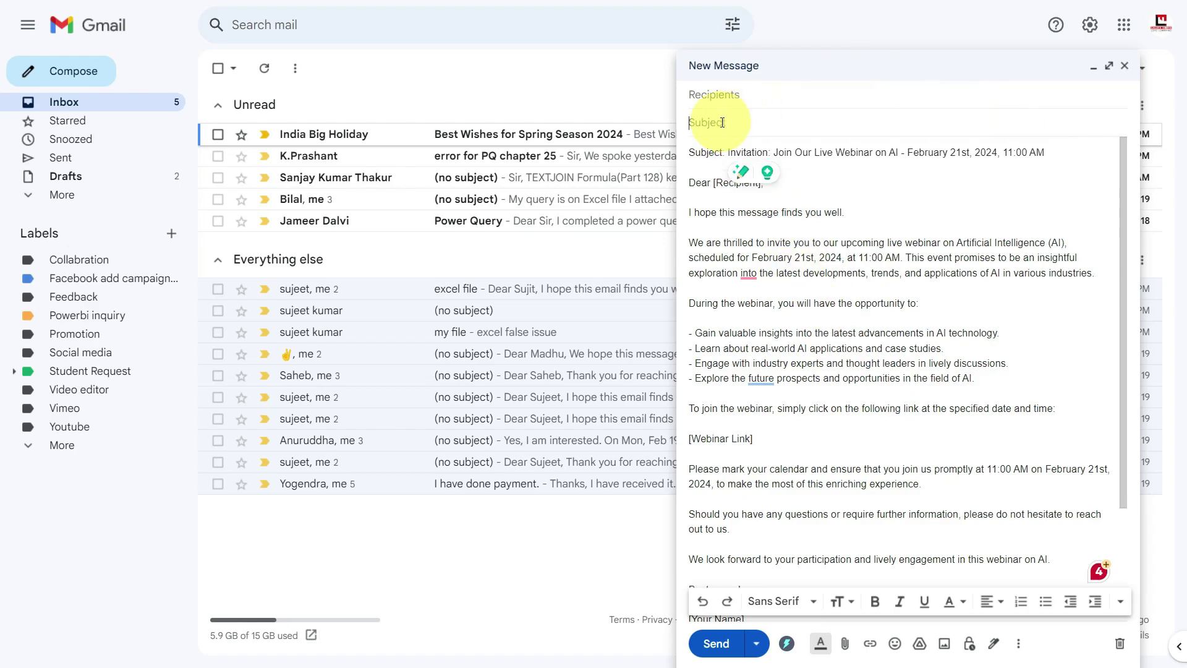
key(ctrl+v)
triple_click(843, 152)
key(BackSpace)
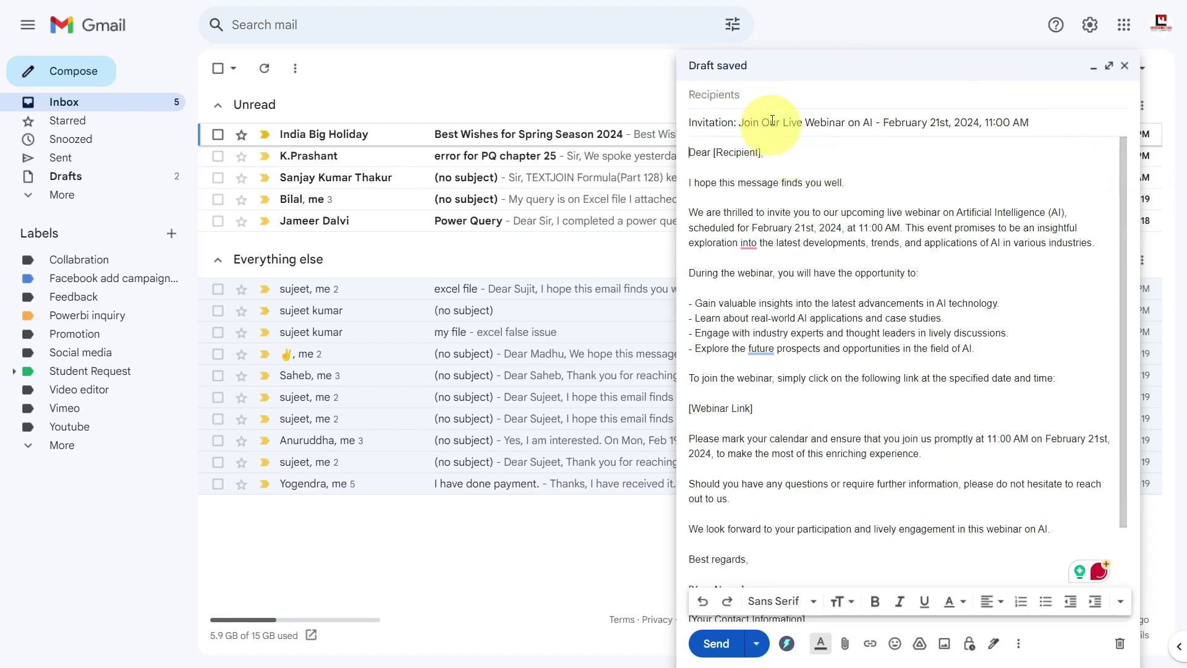
Add the four contacts as recipients of the webinar invitation.
click(753, 96)
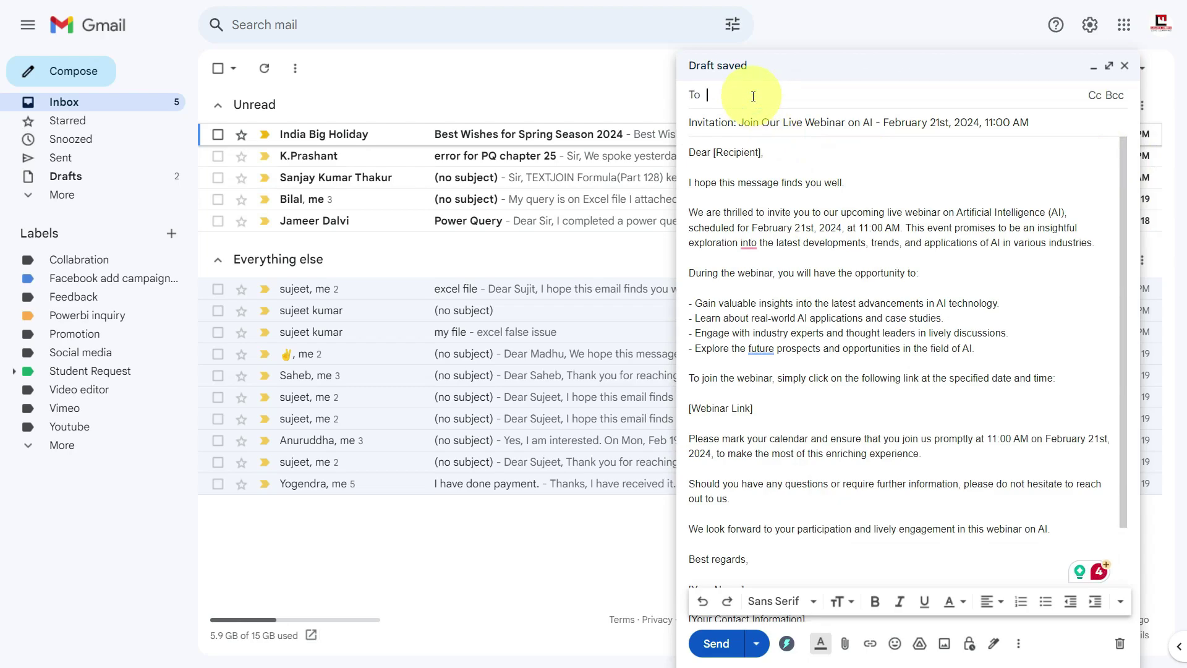
text(sh)
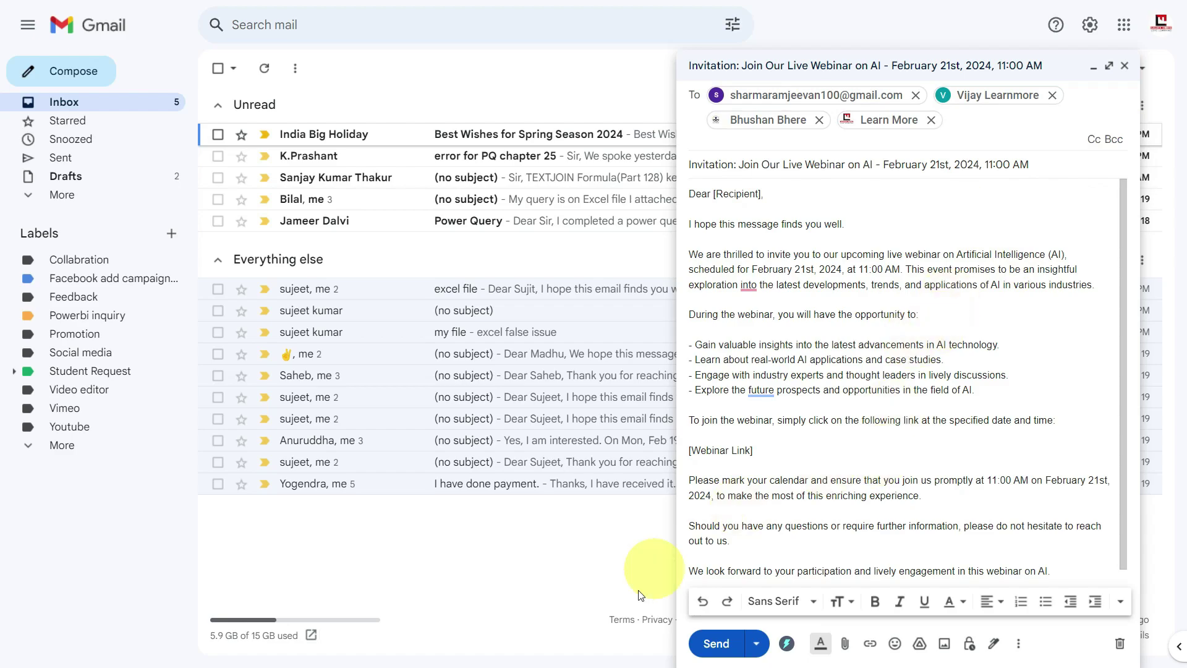
Open the custom date and time options for scheduled sending and set the date to Feb 21, 2024.
click(758, 649)
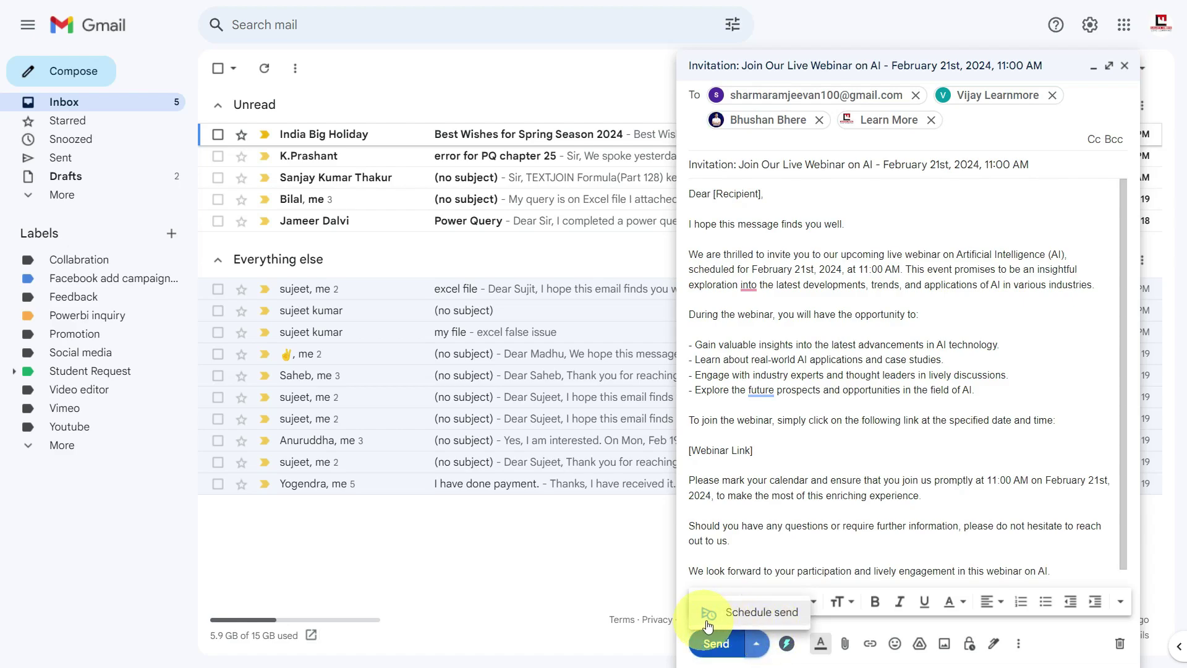
click(762, 614)
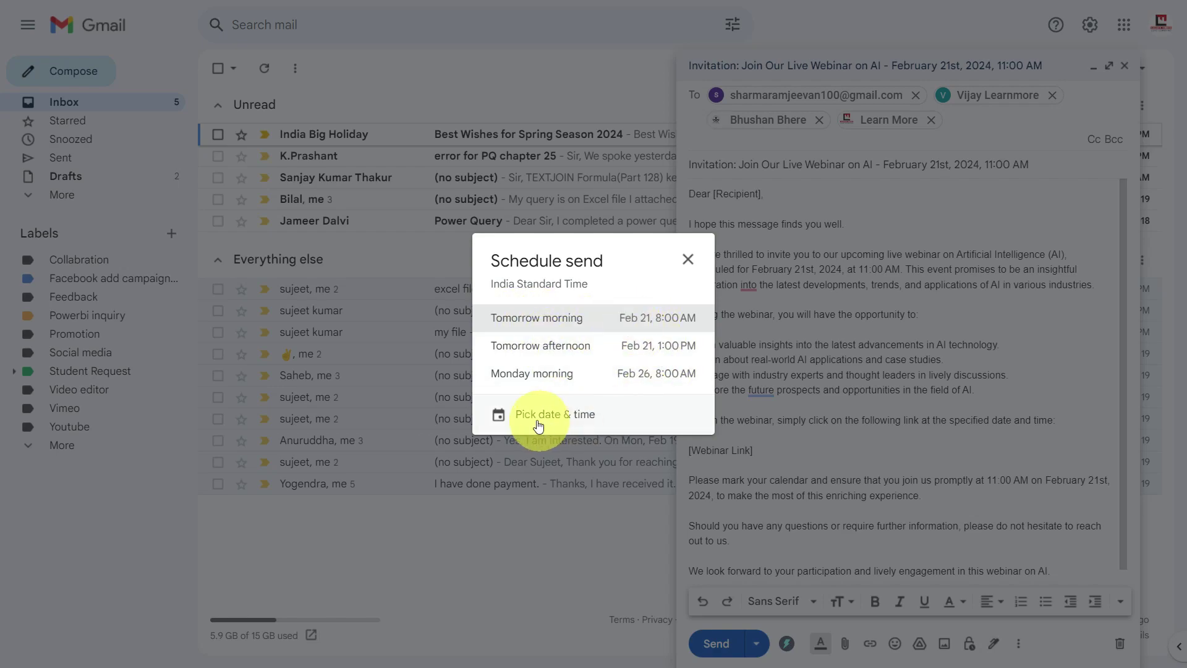
click(556, 416)
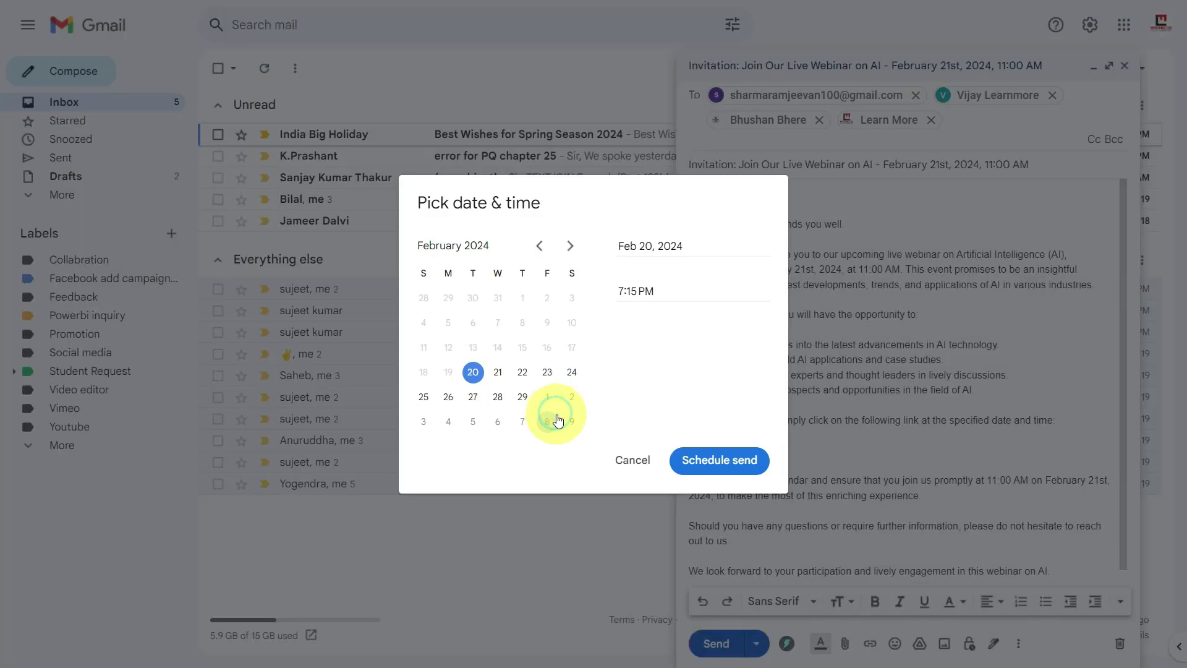
click(498, 371)
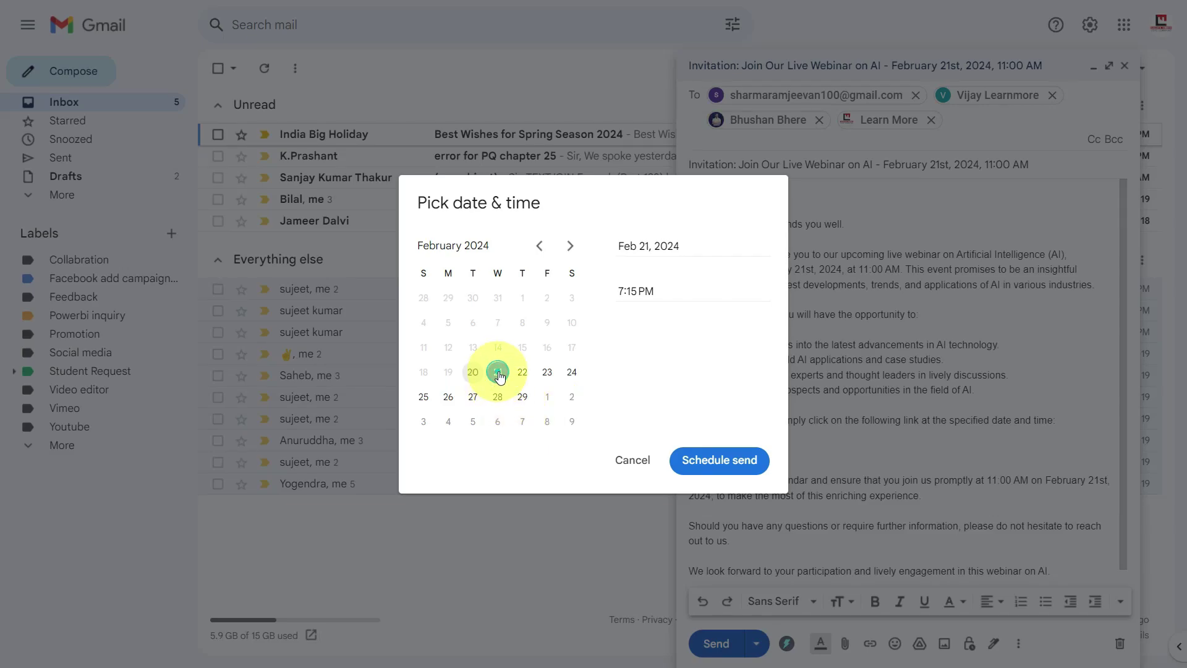
Set the sending time to 11:00 AM and schedule the email.
click(623, 291)
key(BackSpace)
text(11)
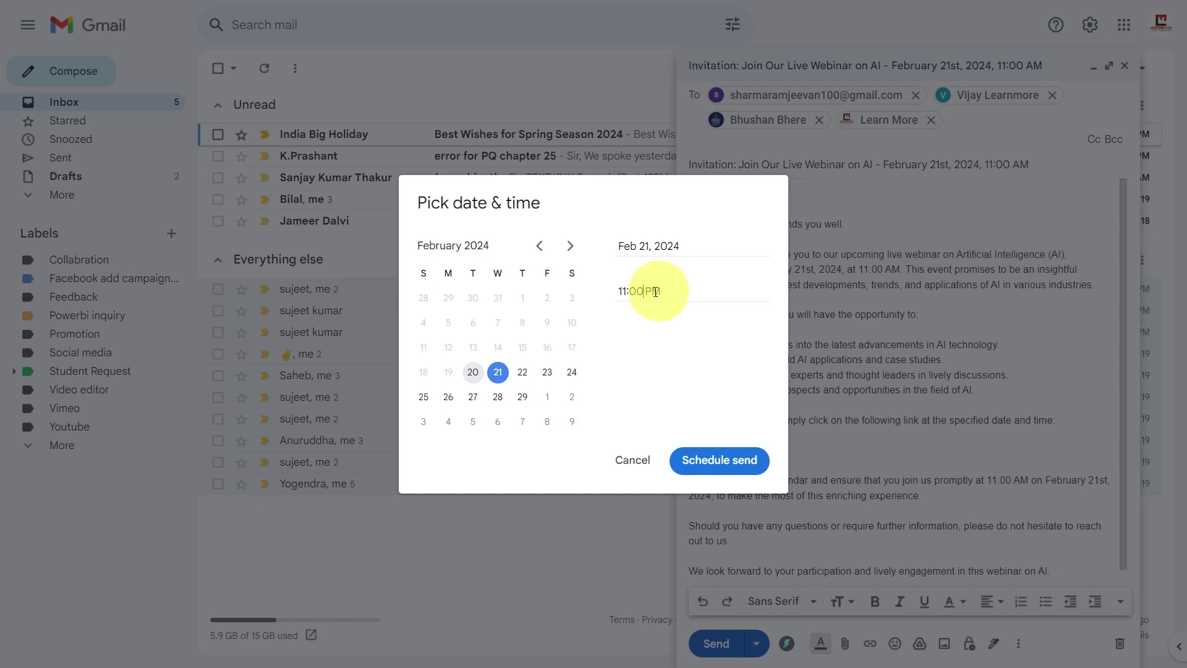
click(646, 291)
key(BackSpace)
key(BackSpace)
text(00)
key(Delete)
key(Delete)
text(A)
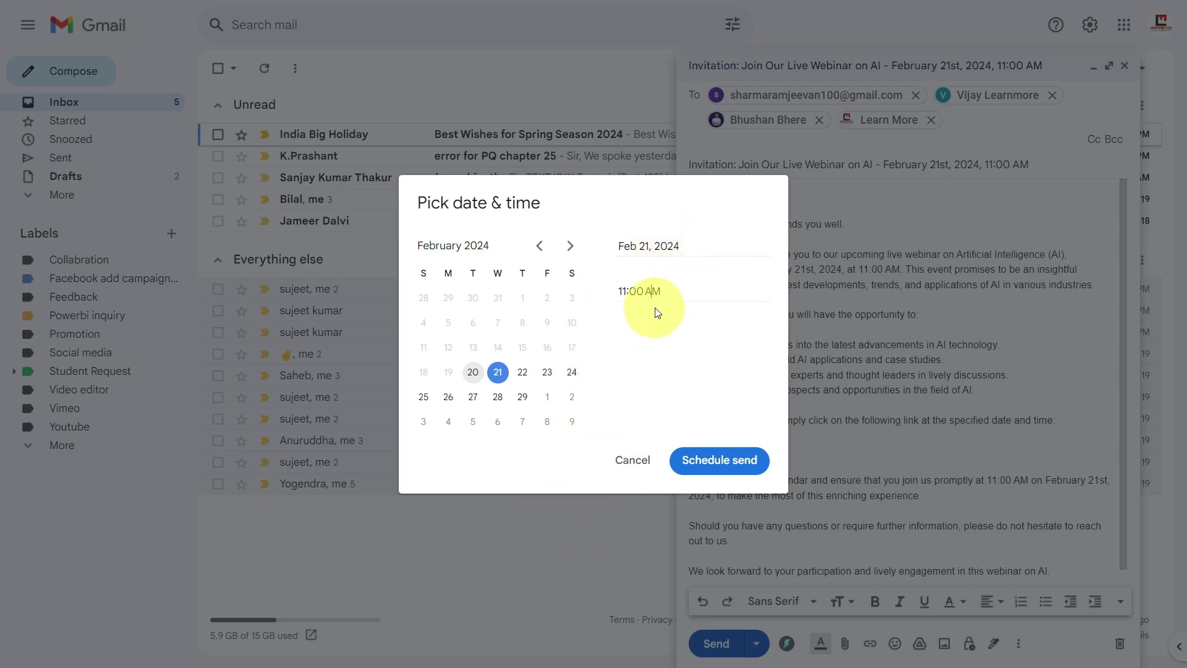
click(727, 467)
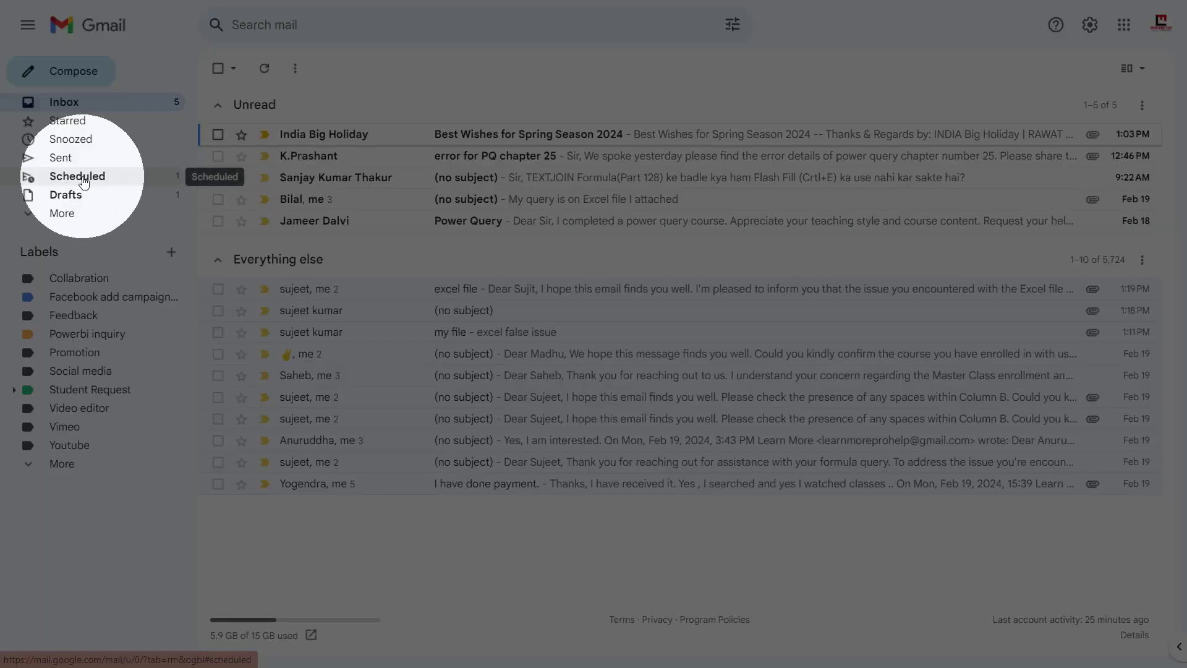
Check the webinar invitation in the Scheduled folder and return to the inbox.
click(83, 179)
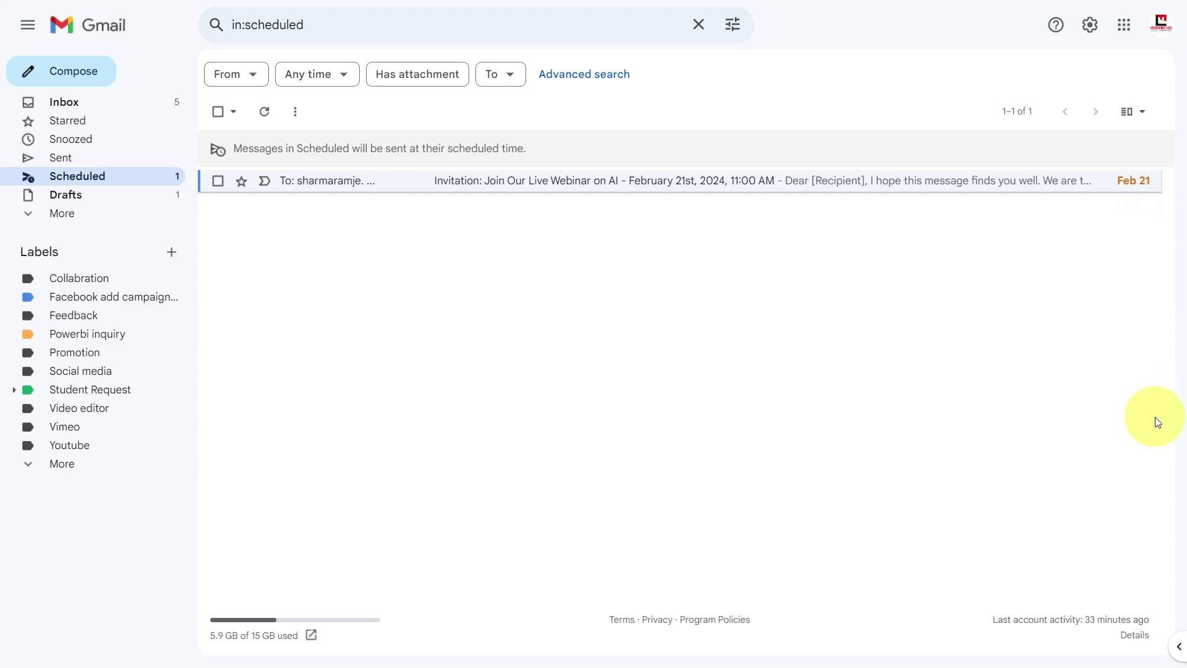
click(62, 102)
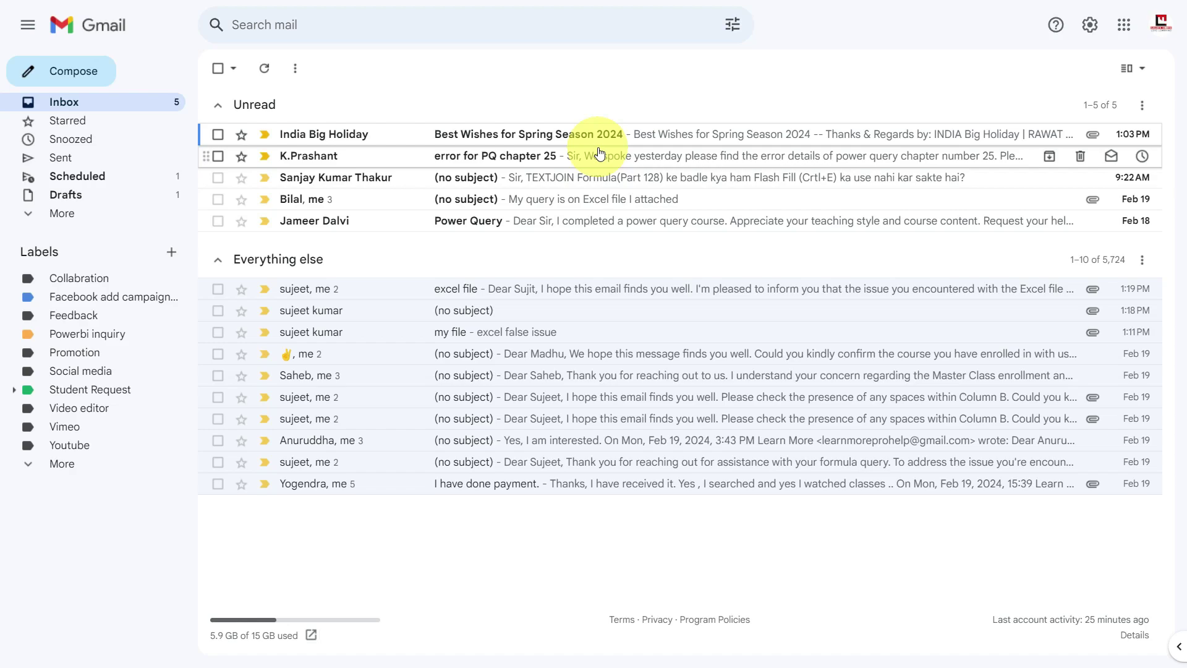
Start another new message and paste the webinar invitation text above the signature.
click(67, 79)
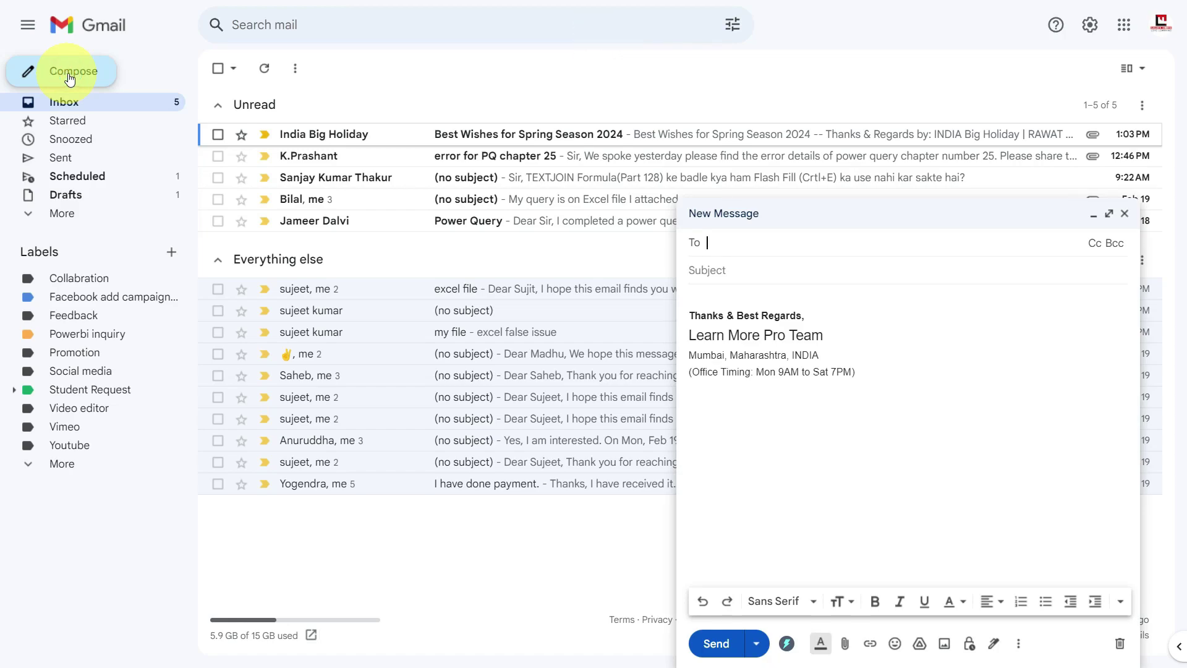
click(724, 294)
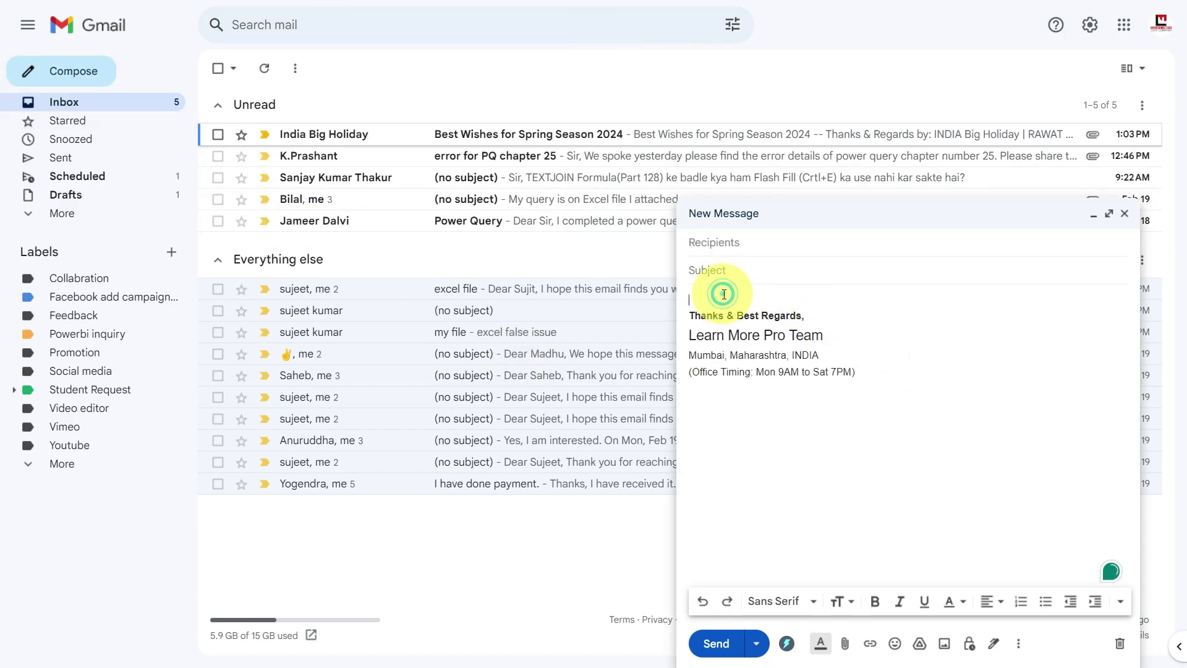
text(I hope this message finds you well.  We are thrilled to invite you to our upcoming live webinar on Artificial Intelligence (AI), scheduled for February 21st, 2024, at 11:00 AM. This event promises to be an insightful exploration into the latest developments, trends, and applications of AI in various industries.  During the webinar, you will have the opportunity to:  - Gain valuable insights into the latest advancements in AI technology. - Learn about real-world AI applications and case studies. - Engage with industry experts and thought leaders in lively discussions. - Explore the future prospects and opportunities in the field of AI.  To join the webinar, simply click on the following link at the specified date and time:  [Webinar Link]  Please mark your calendar and ensure that you join us promptly at 11:00 AM on February 21st, 2024, to make the most of this enriching experience.  Should you have any questions or require further information, please do not hesitate to reach out to us.  We look forward to your participation and lively engagement in this webinar on AI.)
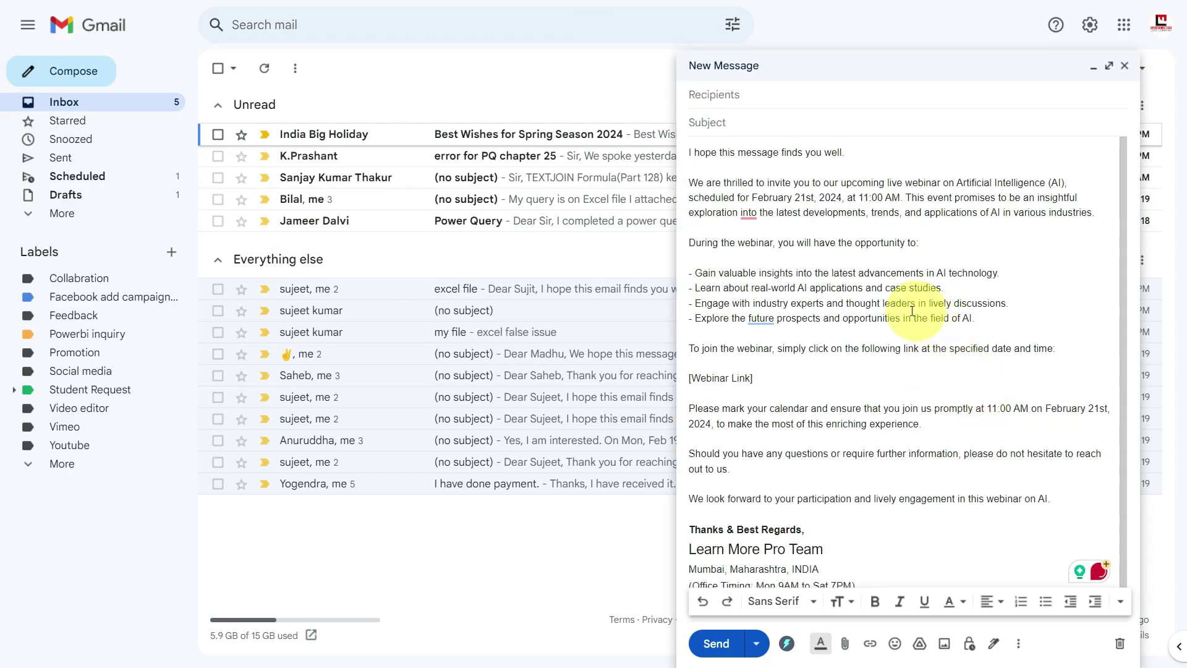
Add the contact's e-mail address as the new message's recipient.
click(773, 95)
text(sharma)
click(786, 124)
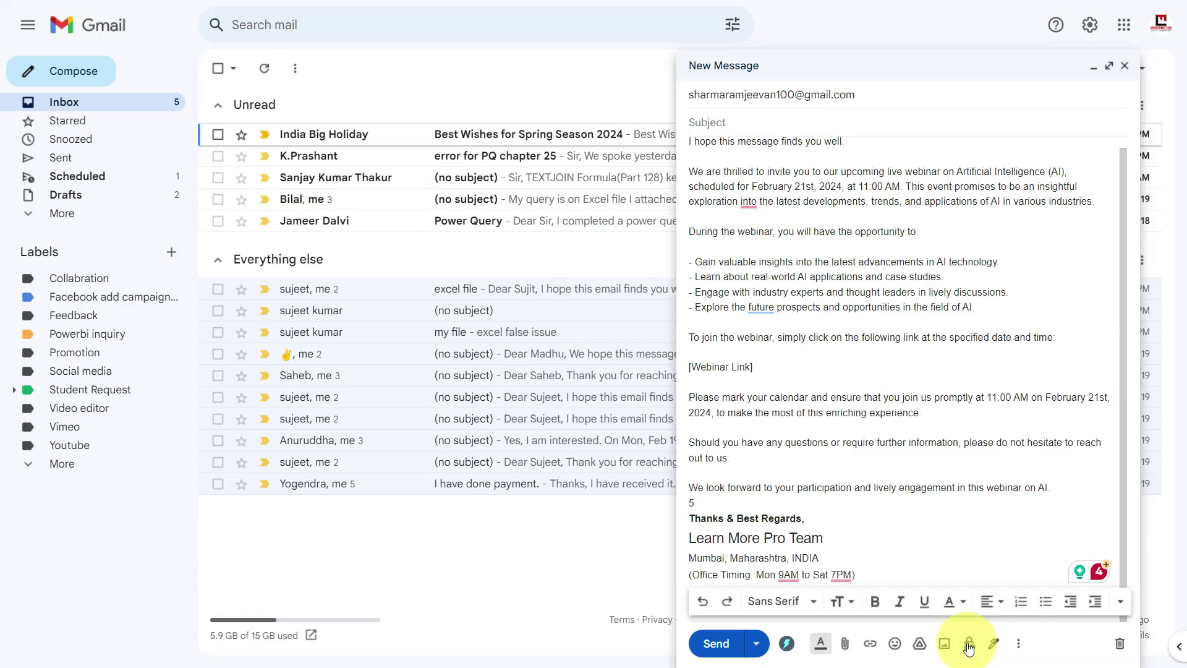
Open the confidential mode settings for the message and set the expiration to 1 week.
click(969, 647)
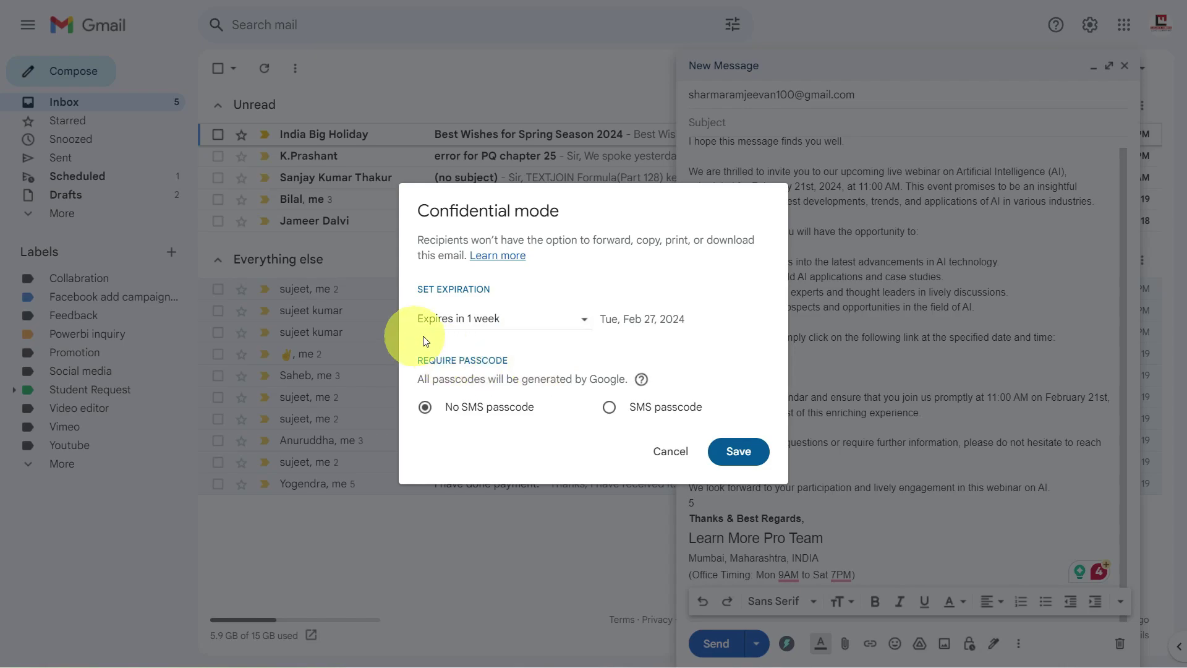
click(549, 324)
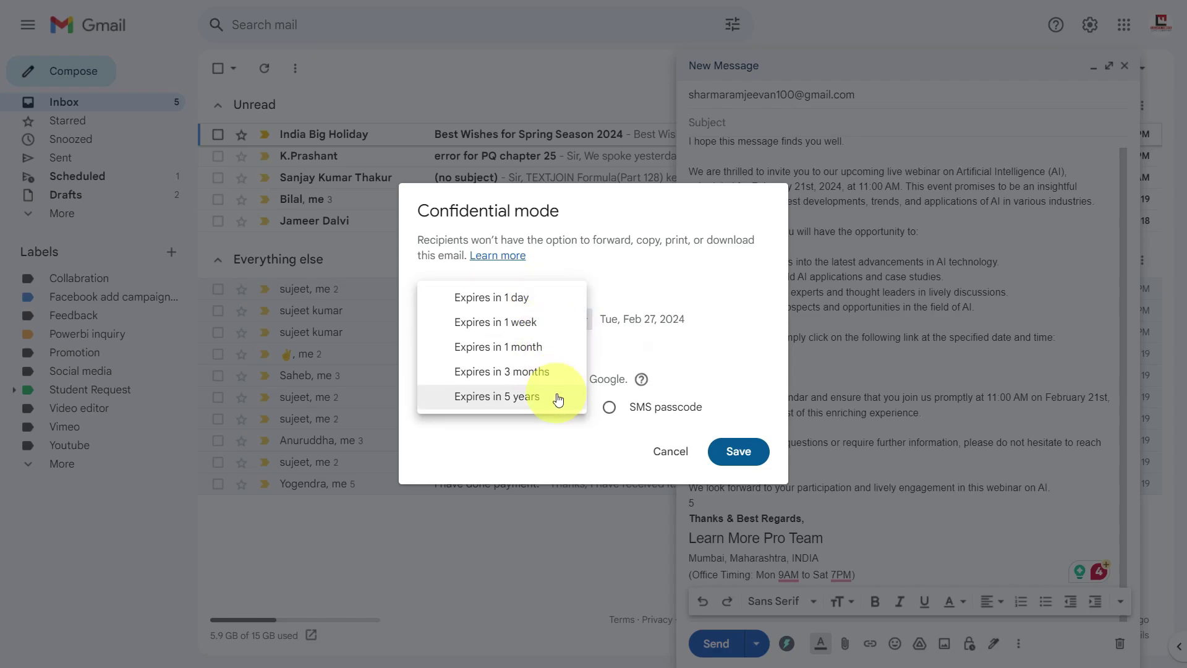
click(544, 306)
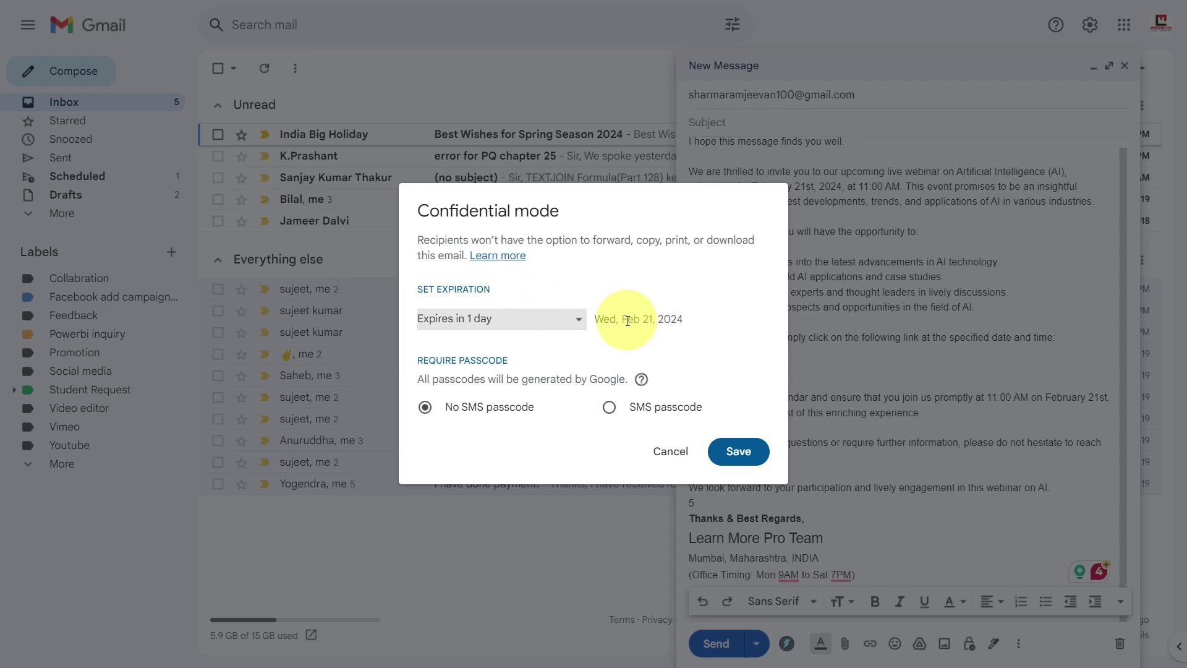
drag(628, 320, 685, 321)
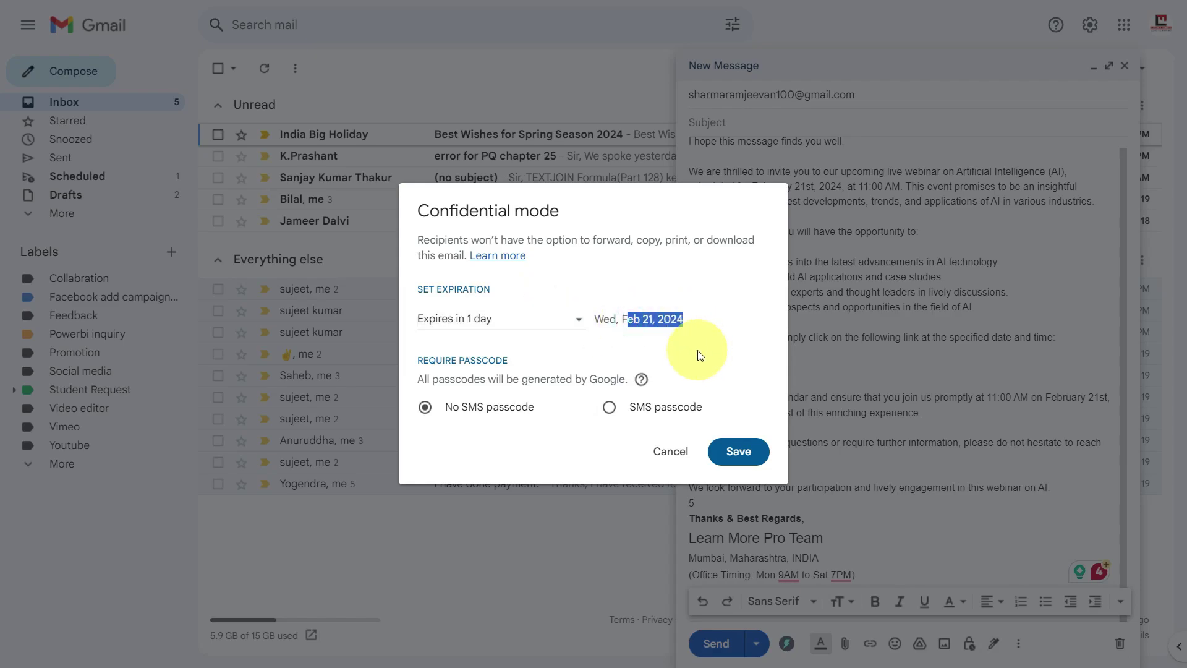
click(516, 321)
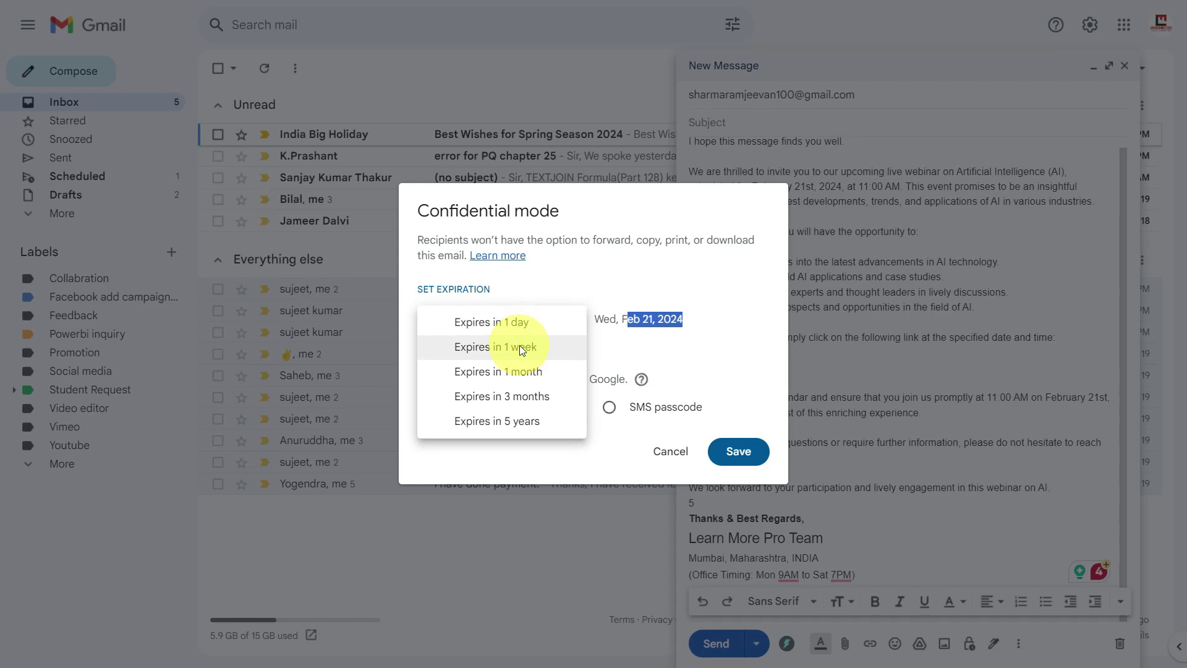
click(520, 346)
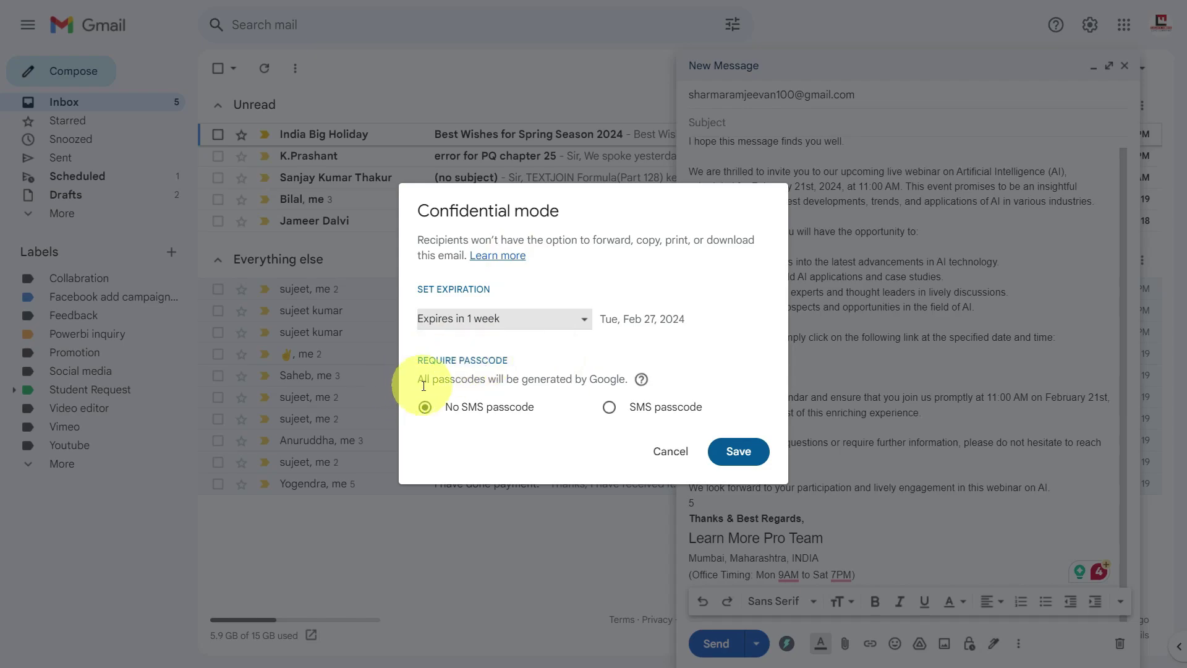
Require an SMS passcode for the confidential message, save the settings and review the expiration notice below the signature.
click(609, 408)
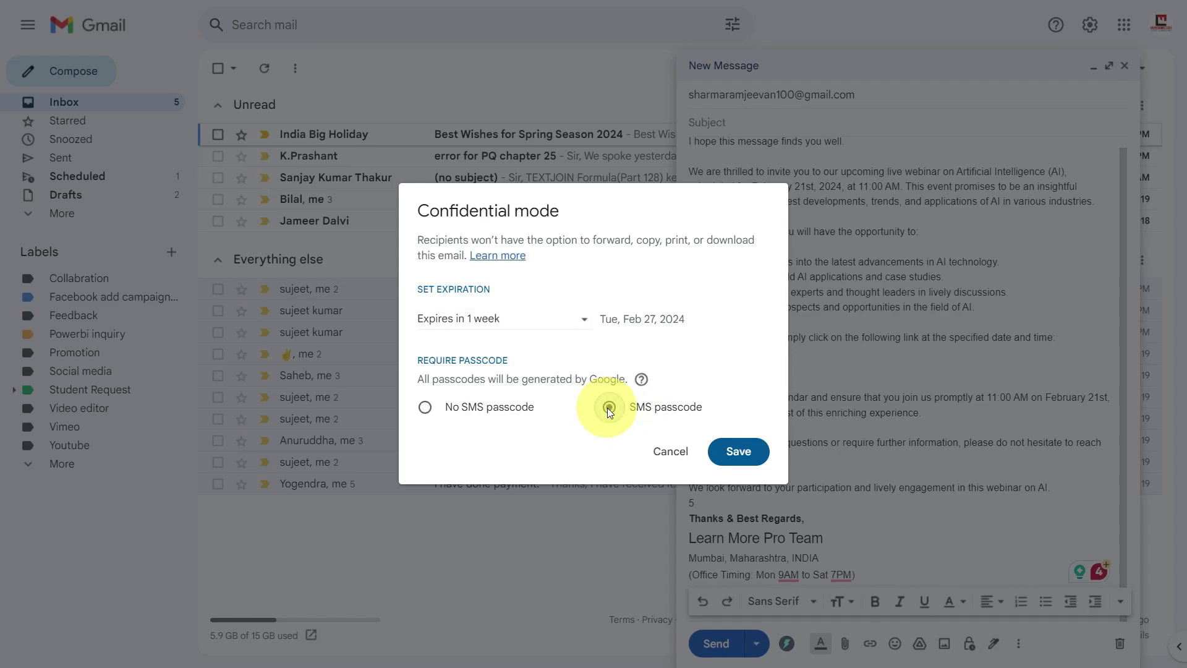
click(749, 453)
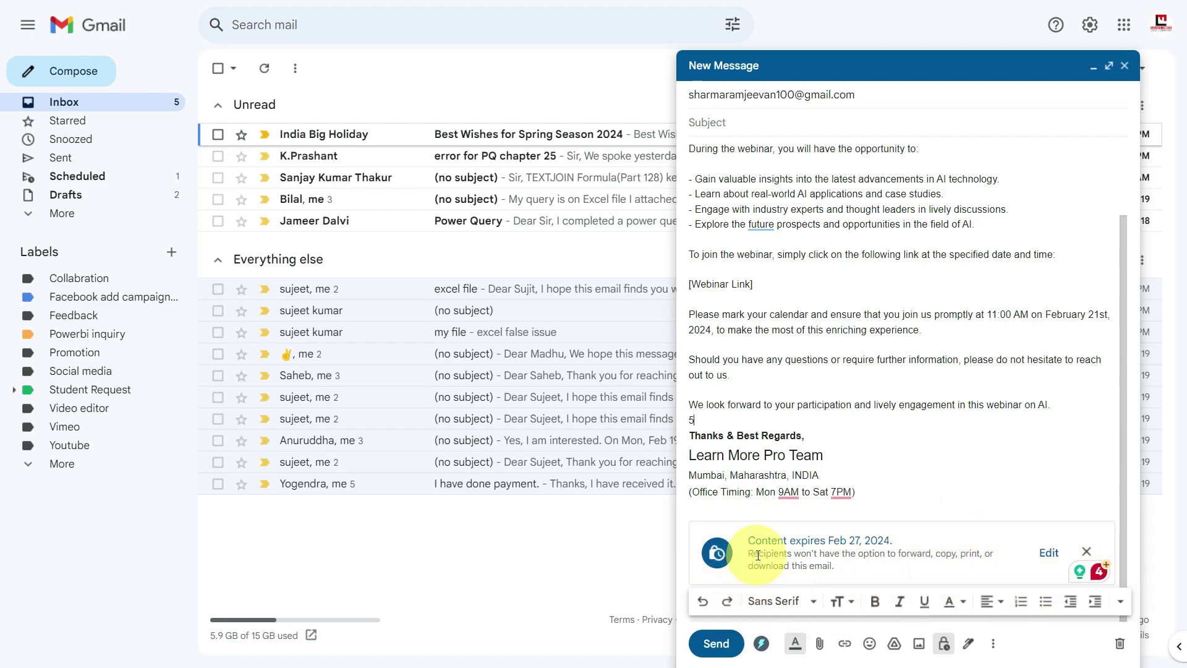
drag(748, 541, 900, 539)
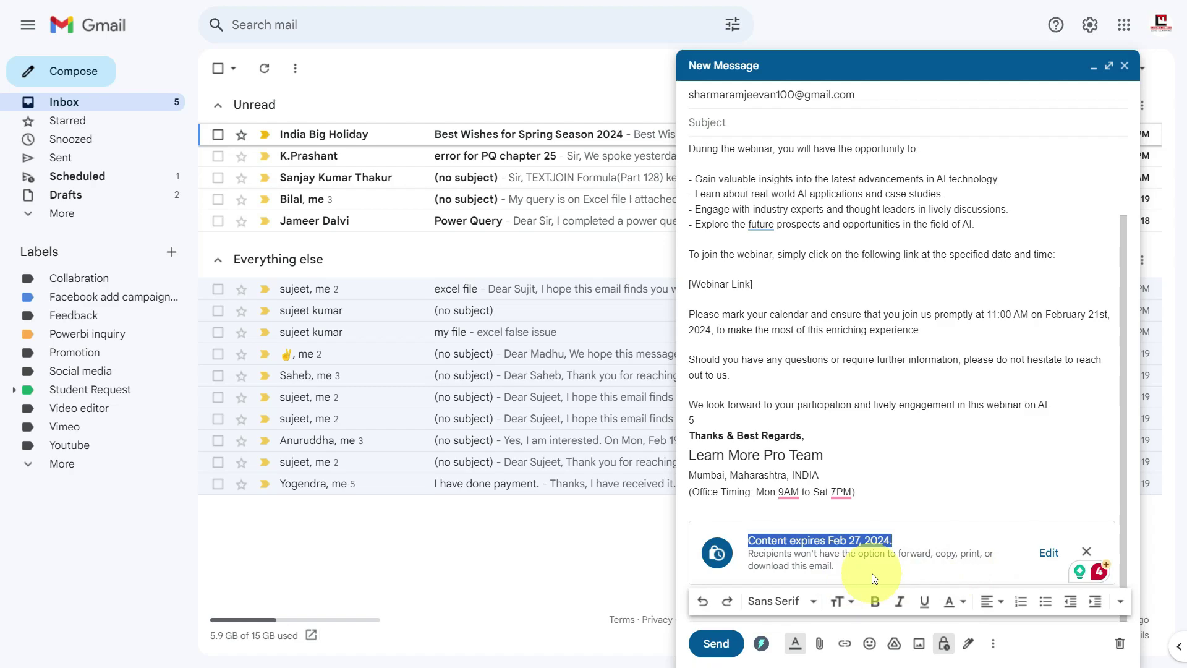
click(912, 542)
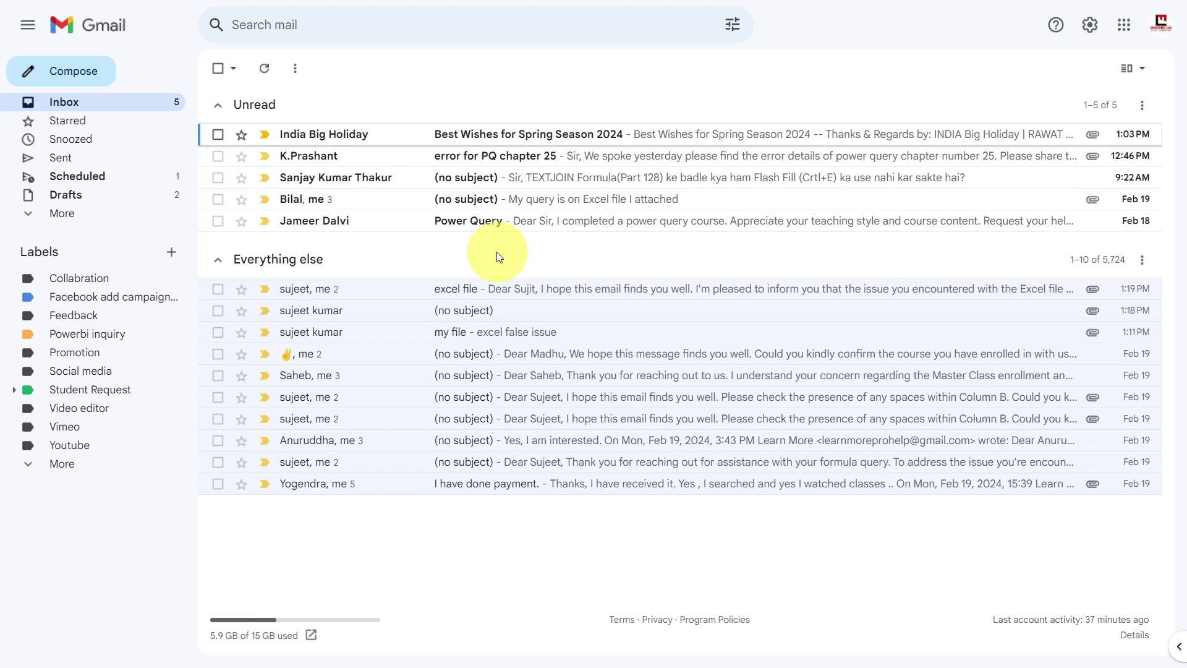
Snooze the unread email about the TEXTJOIN formula until Feb 21, 2024 at 8:00 AM and check the Snoozed folder.
click(522, 187)
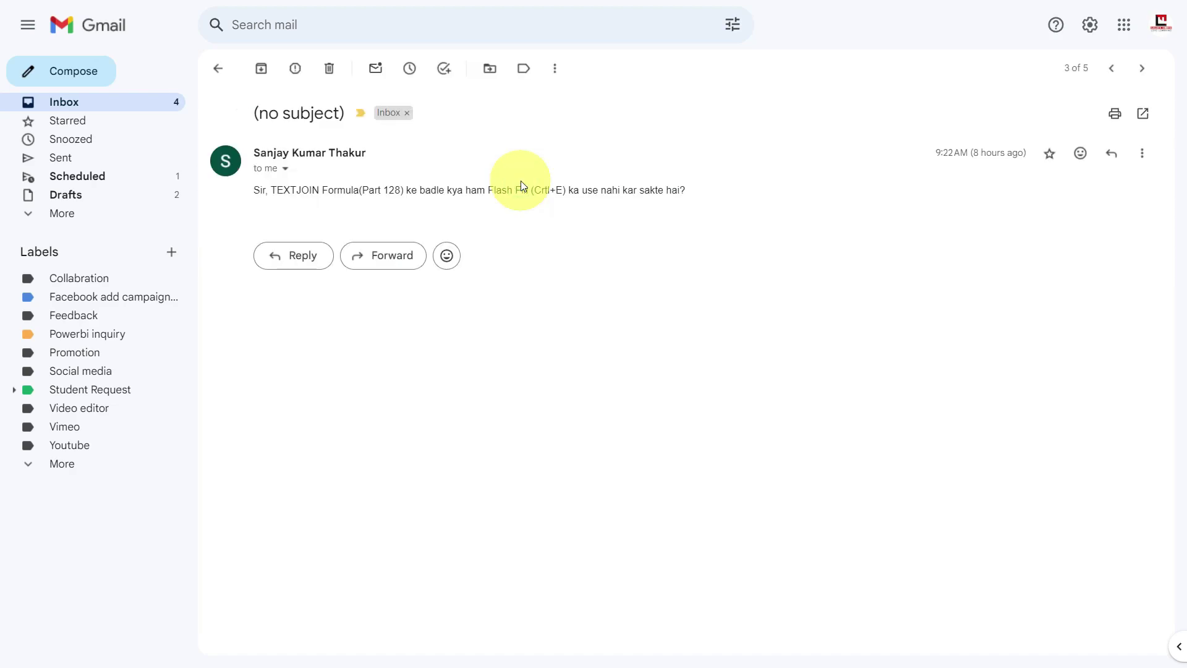
click(219, 70)
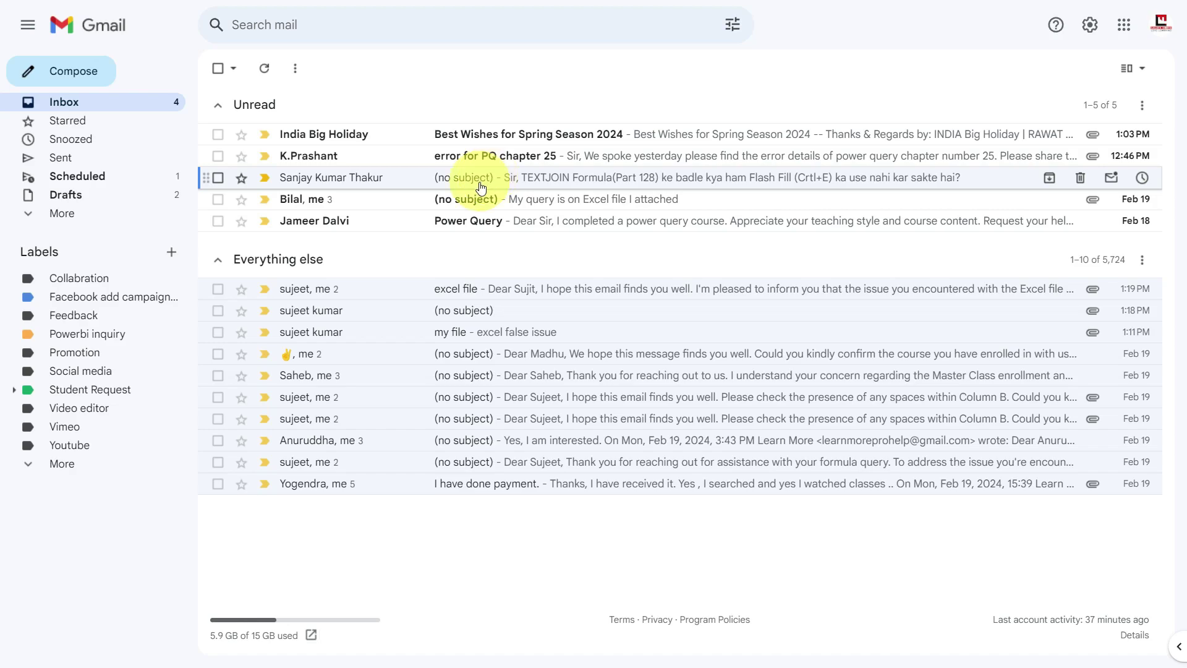
key(x)
right_click(515, 184)
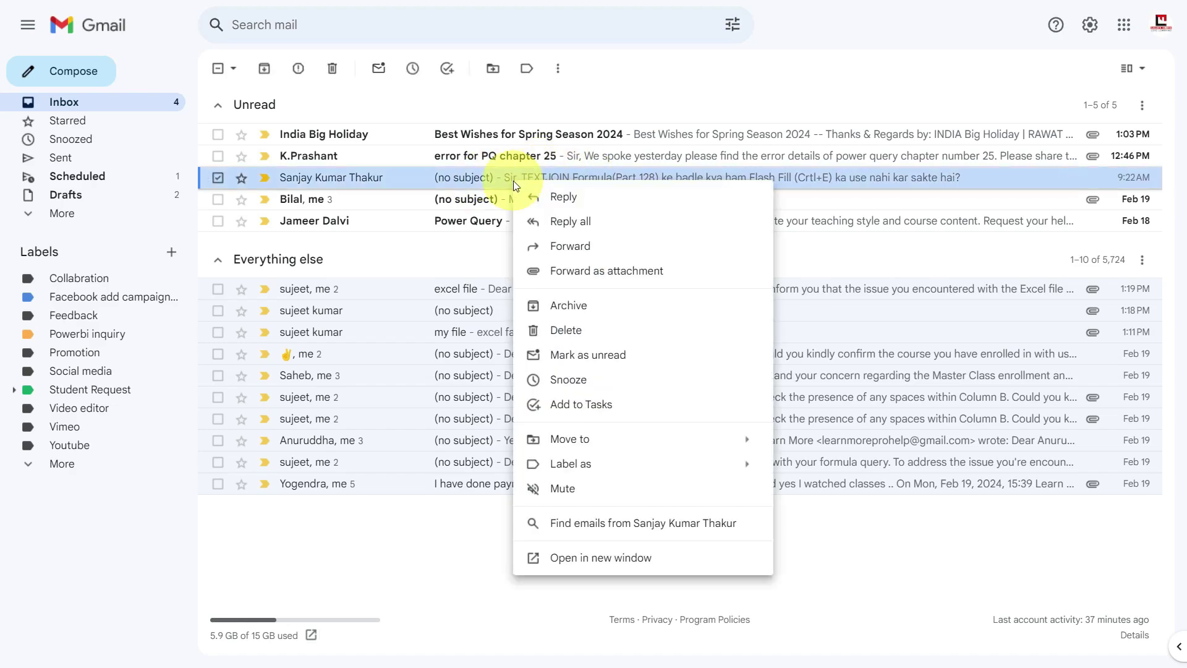
click(570, 380)
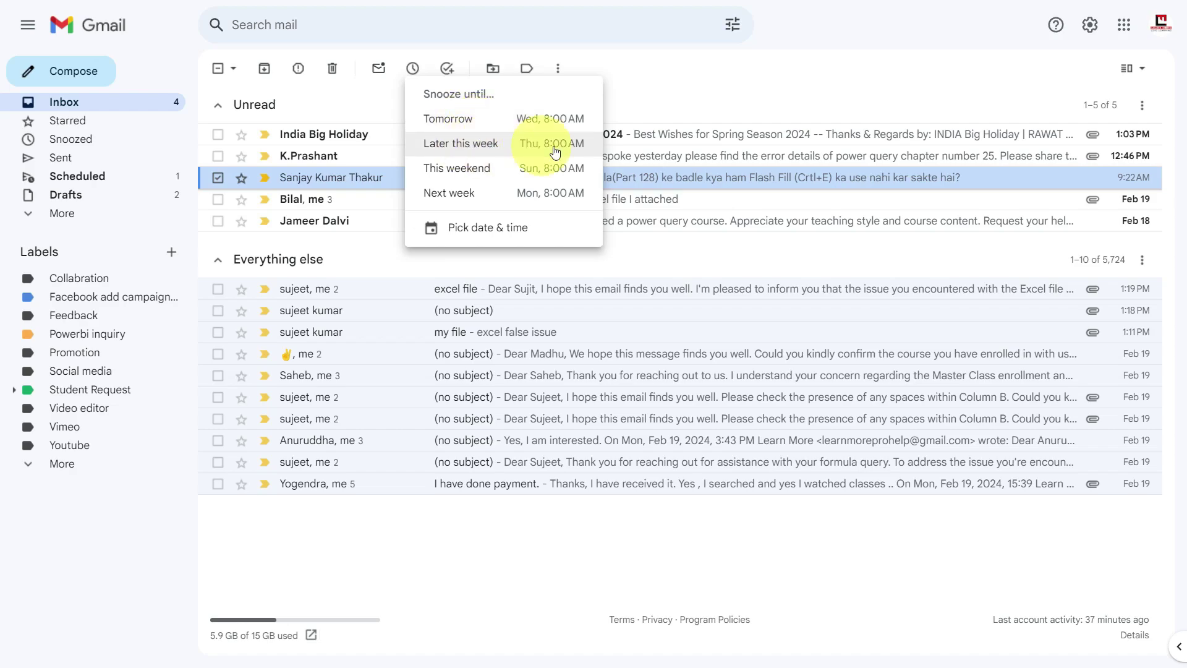
click(519, 231)
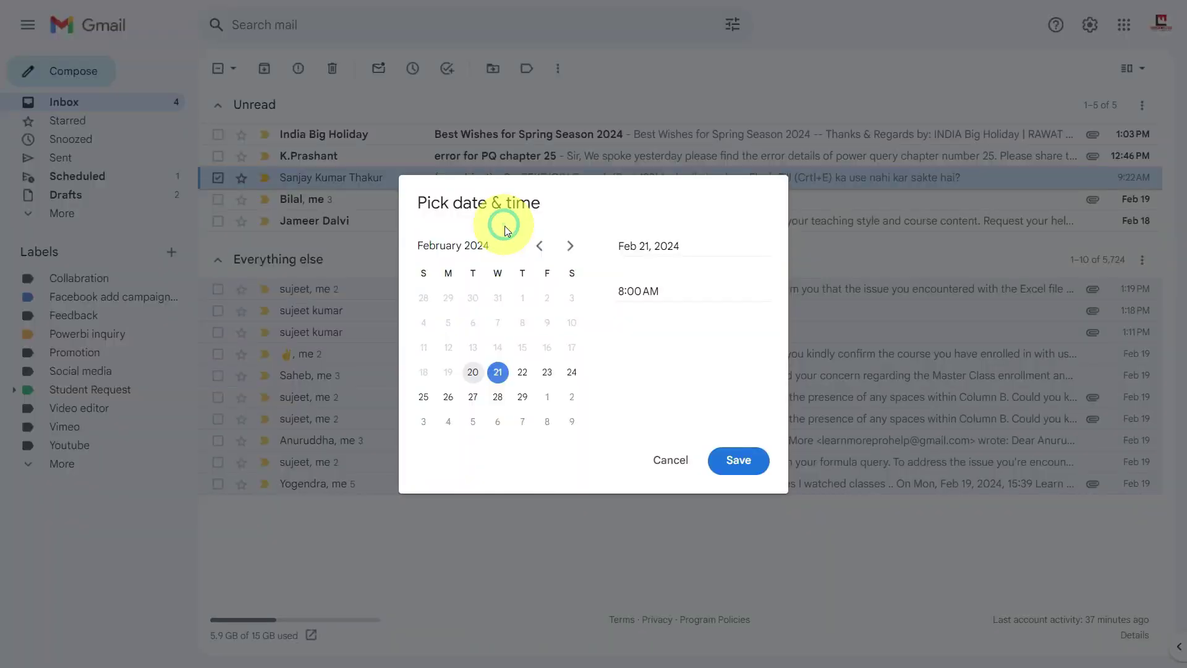
click(498, 371)
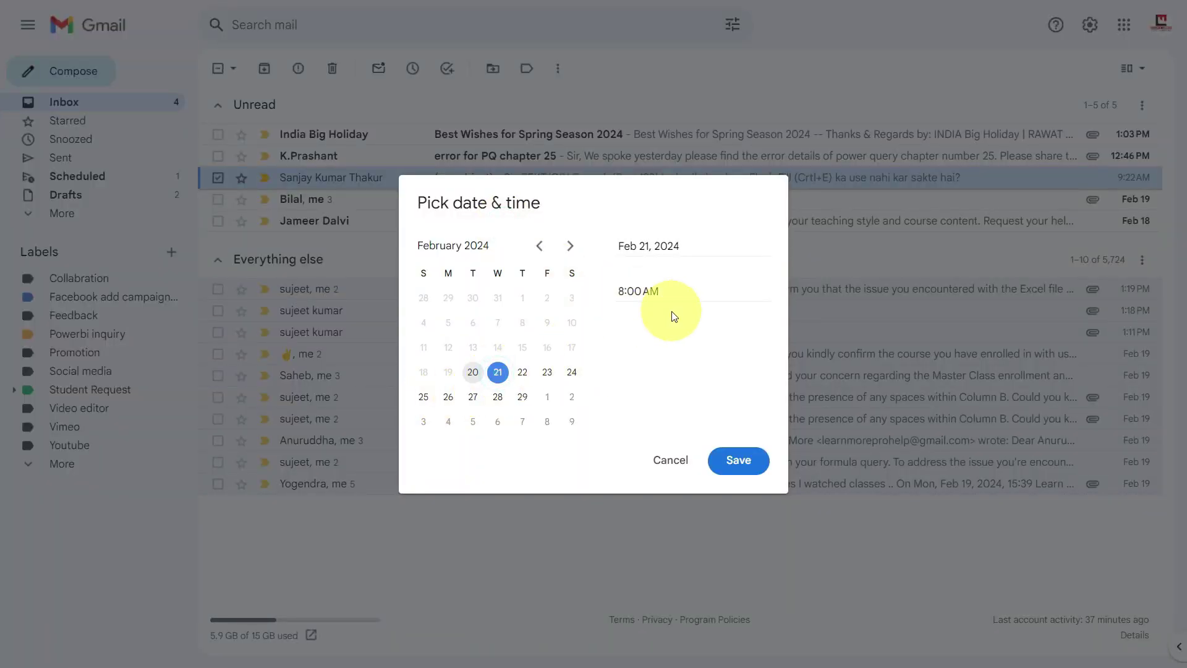
click(742, 461)
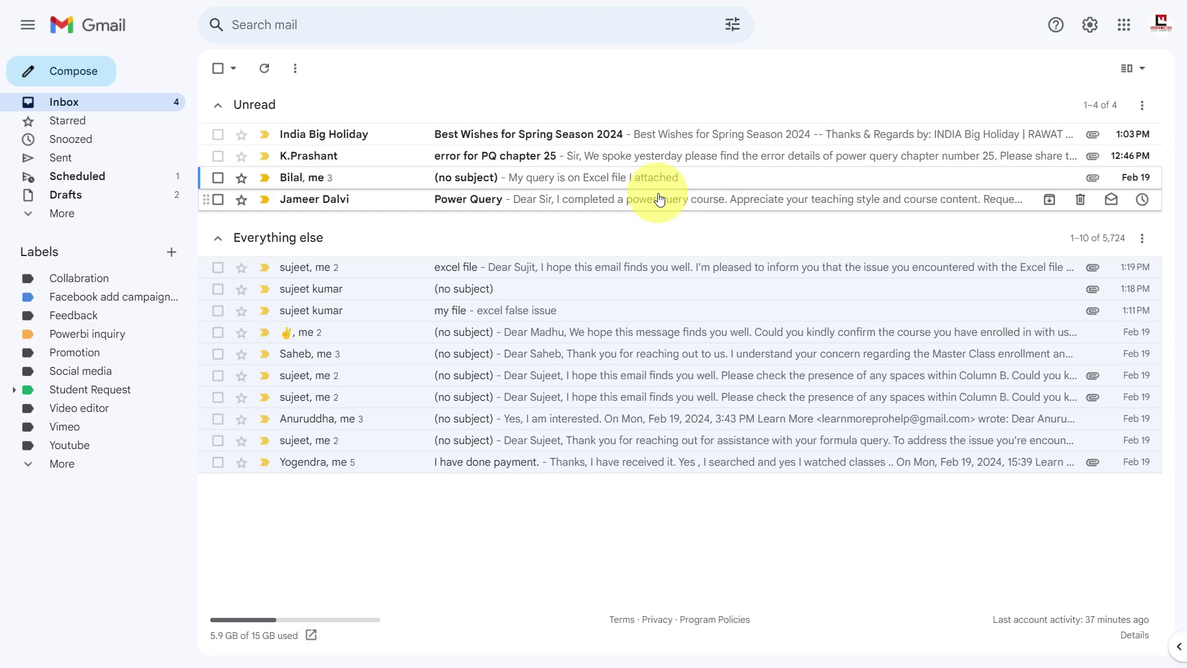
click(68, 138)
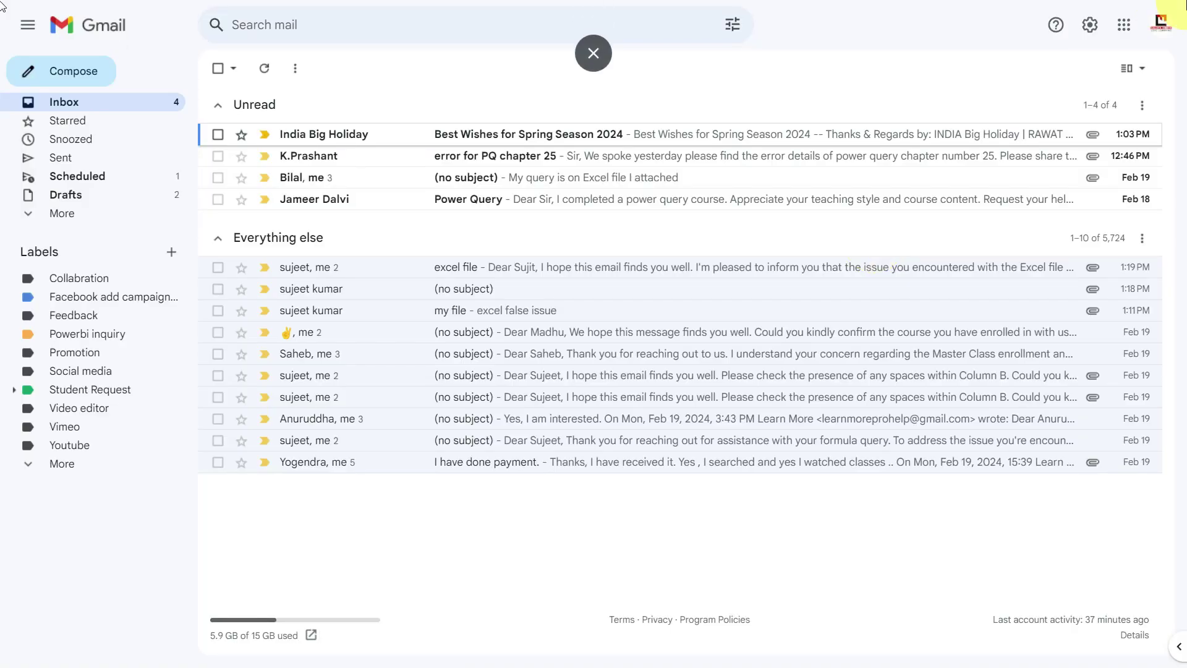
Start a new message and insert the AI webinar invitation text above the signature.
click(80, 70)
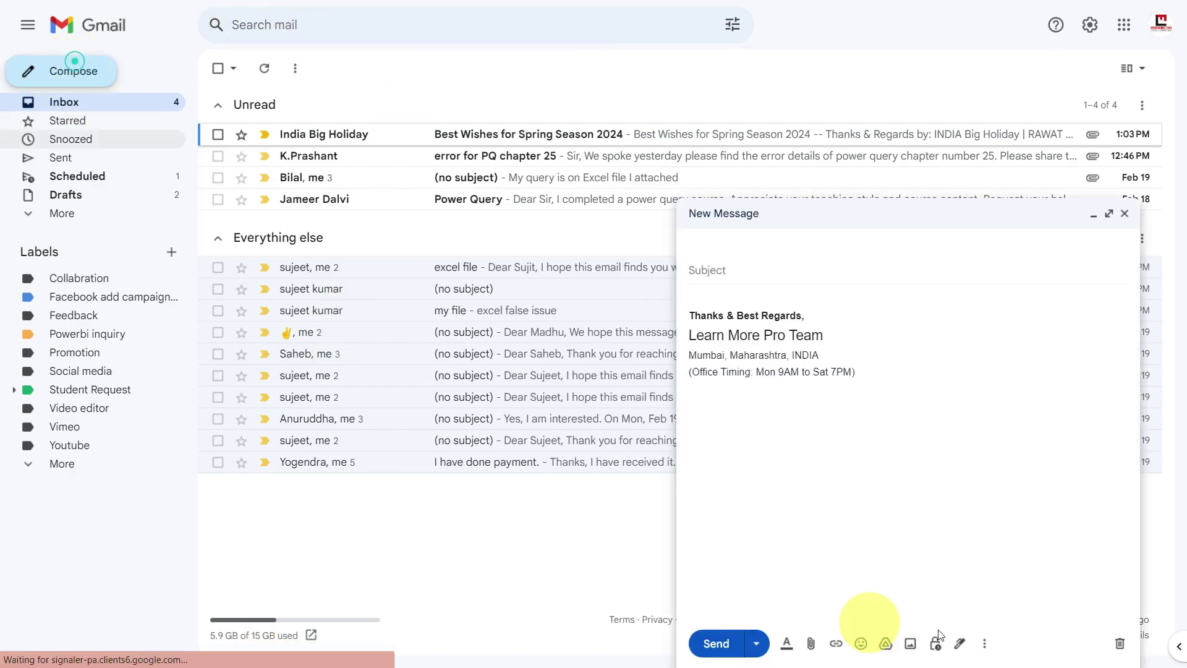
click(708, 290)
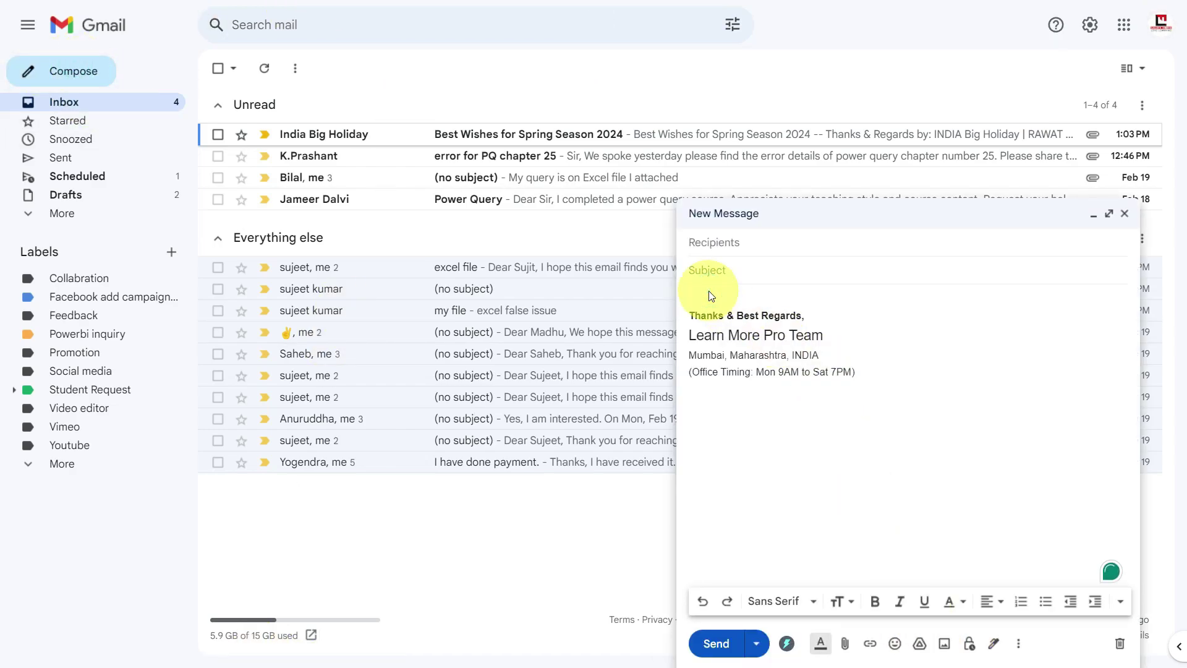
text(I hope this message finds you well.  We are thrilled to invite you to our upcoming live webinar on Artificial Intelligence (AI), scheduled for February 21st, 2024, at 11:00 AM. This event promises to be an insightful exploration into the latest developments, trends, and applications of AI in various industries.  During the webinar, you will have the opportunity to:  - Gain valuable insights into the latest advancements in AI technology. - Learn about real-world AI applications and case studies. - Engage with industry experts and thought leaders in lively discussions. - Explore the future prospects and opportunities in the field of AI.  To join the webinar, simply click on the following link at the specified date and time:  [Webinar Link]  Please mark your calendar and ensure that you join us promptly at 11:00 AM on February 21st, 2024, to make the most of this enriching experience.  Should you have any questions or require further information, please do not hesitate to reach out to us.  We look forward to your participation and lively engagement in this webinar on AI.)
Add the contact's e-mail address as the recipient and set the subject to "Webinar".
click(742, 99)
text(sharma)
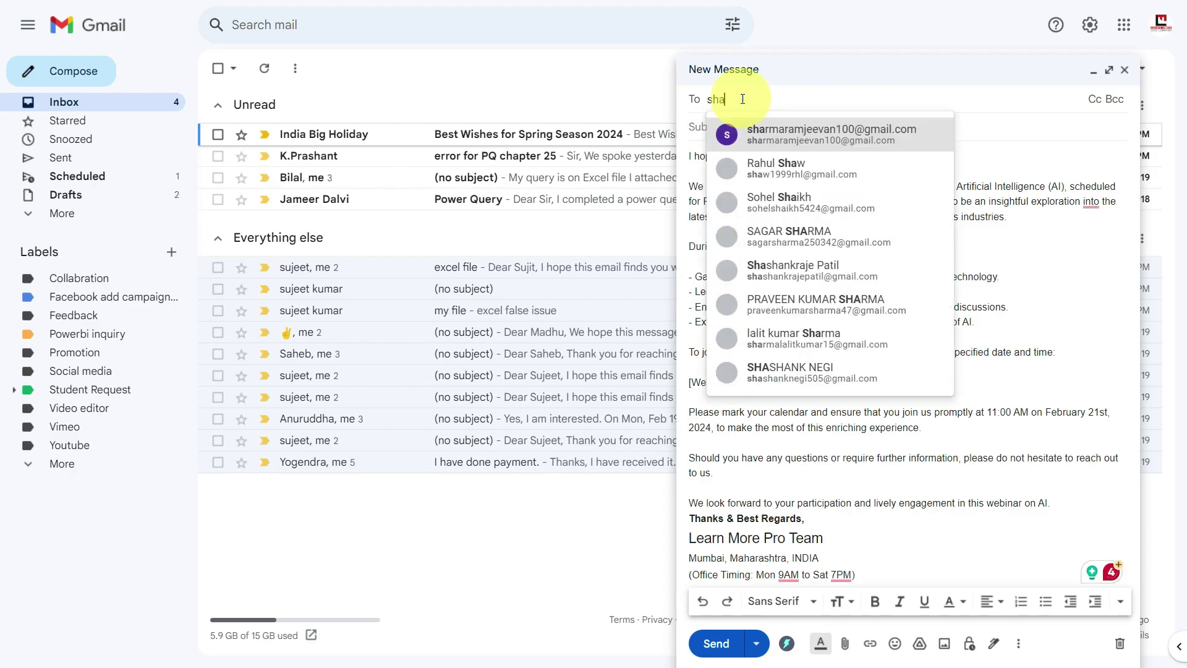
key(Return)
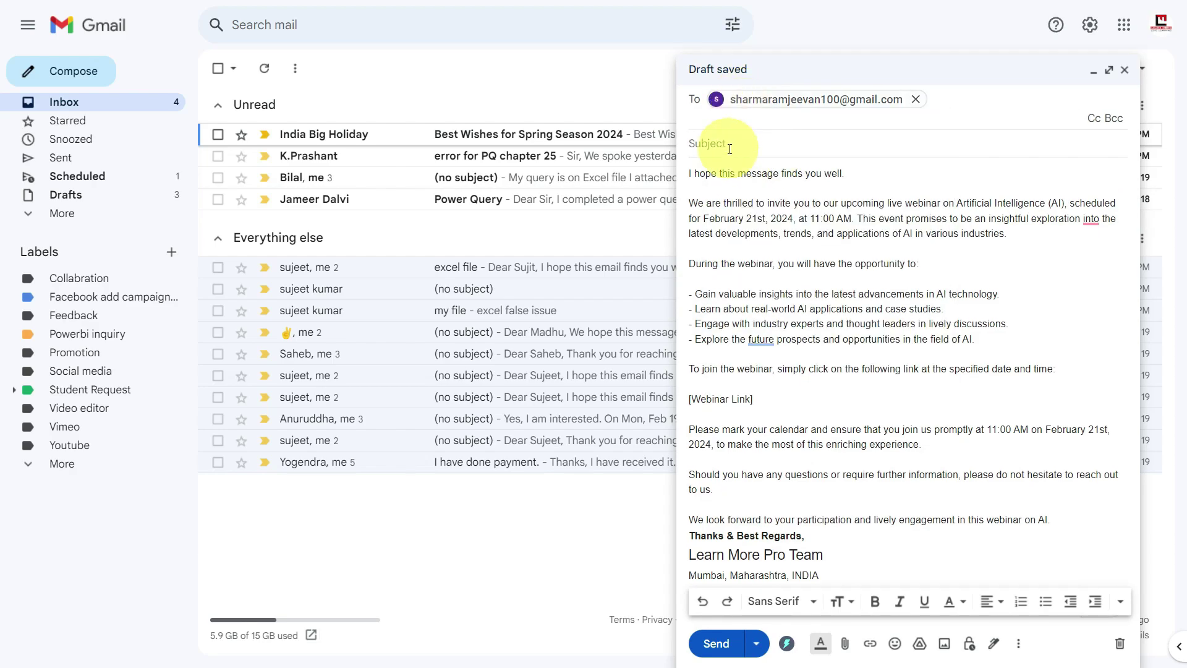
click(755, 147)
text(Webinar)
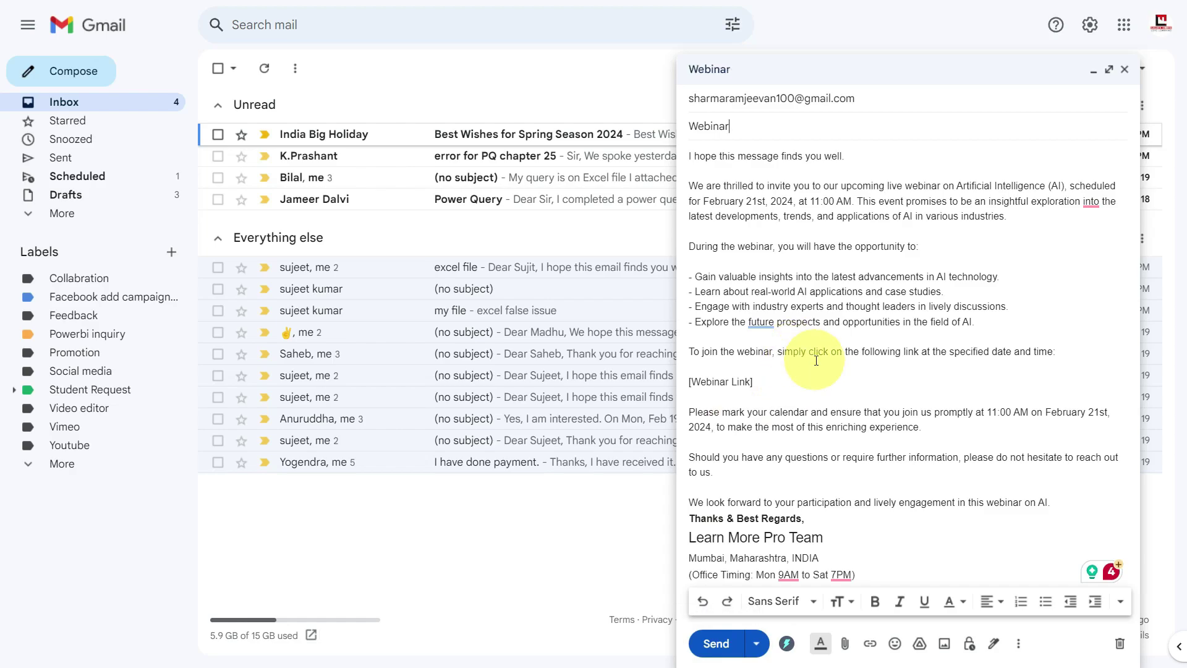
Send the Webinar message and undo the sending, doing this twice.
click(720, 642)
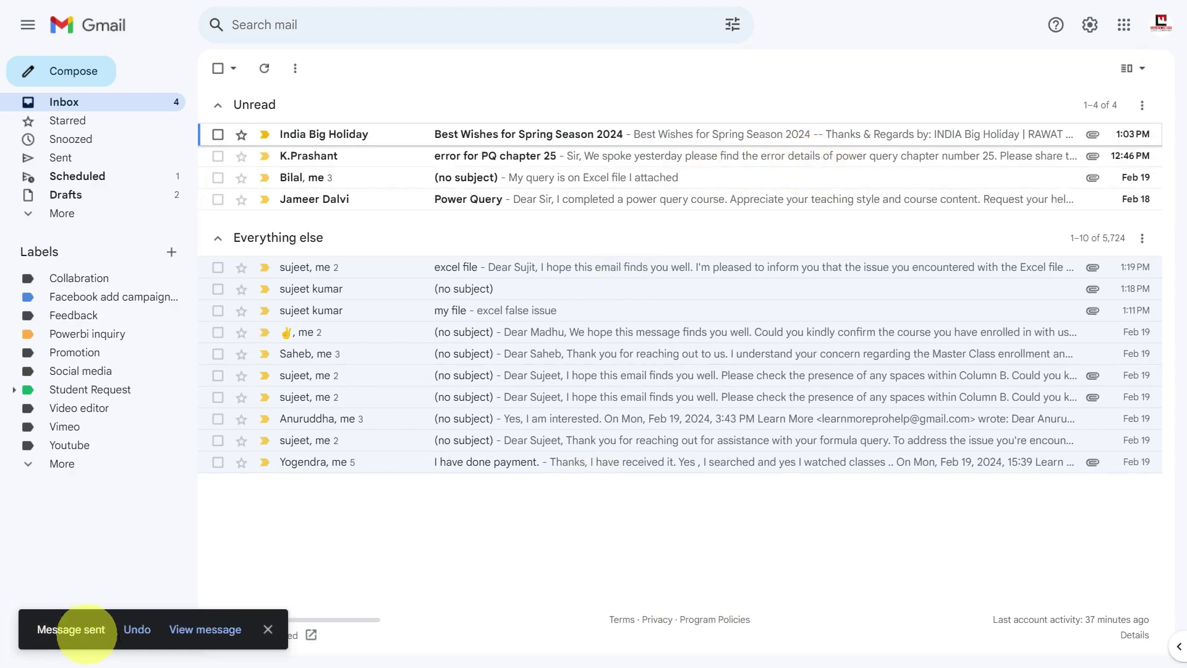
click(134, 630)
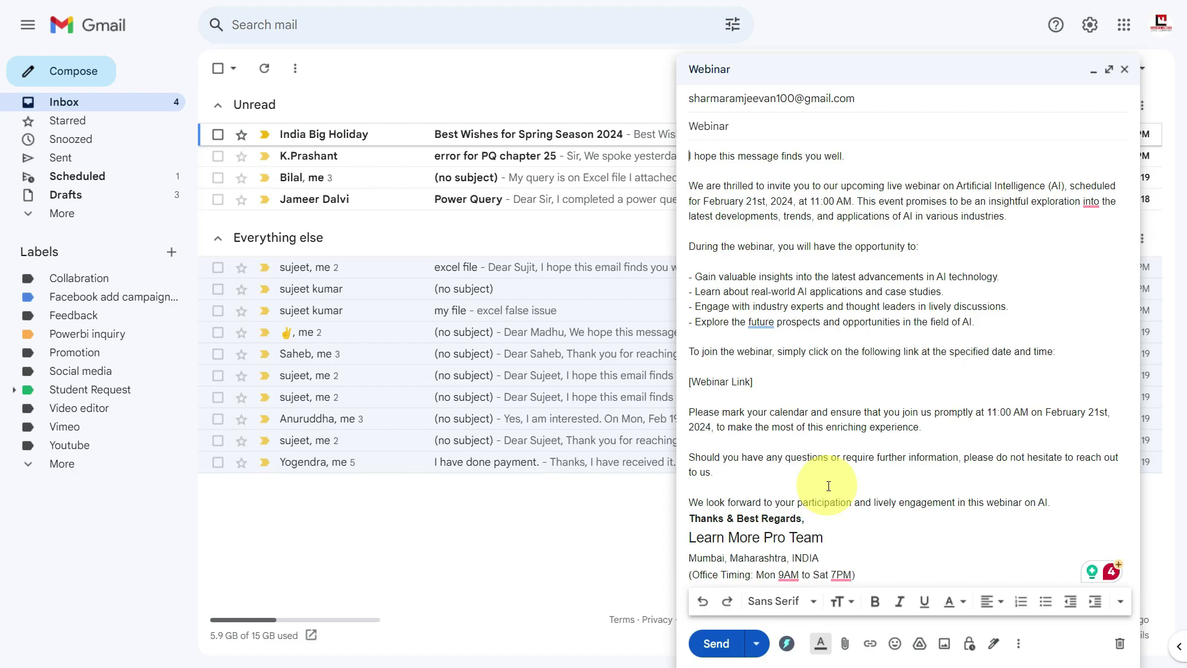
click(713, 643)
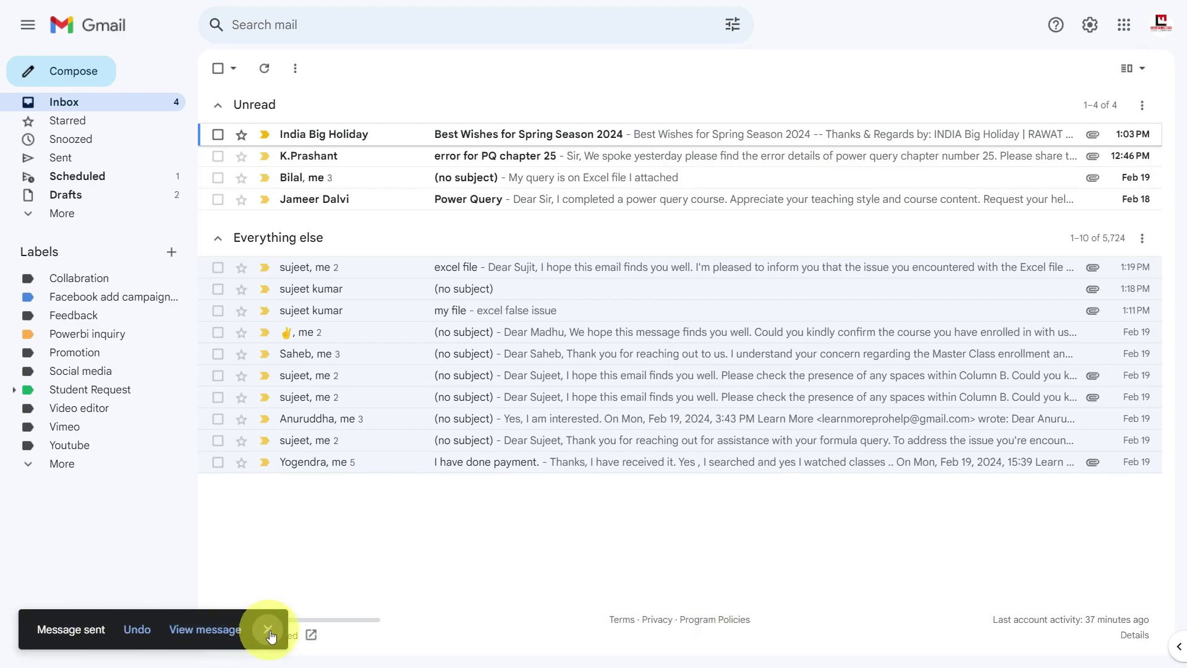
click(137, 629)
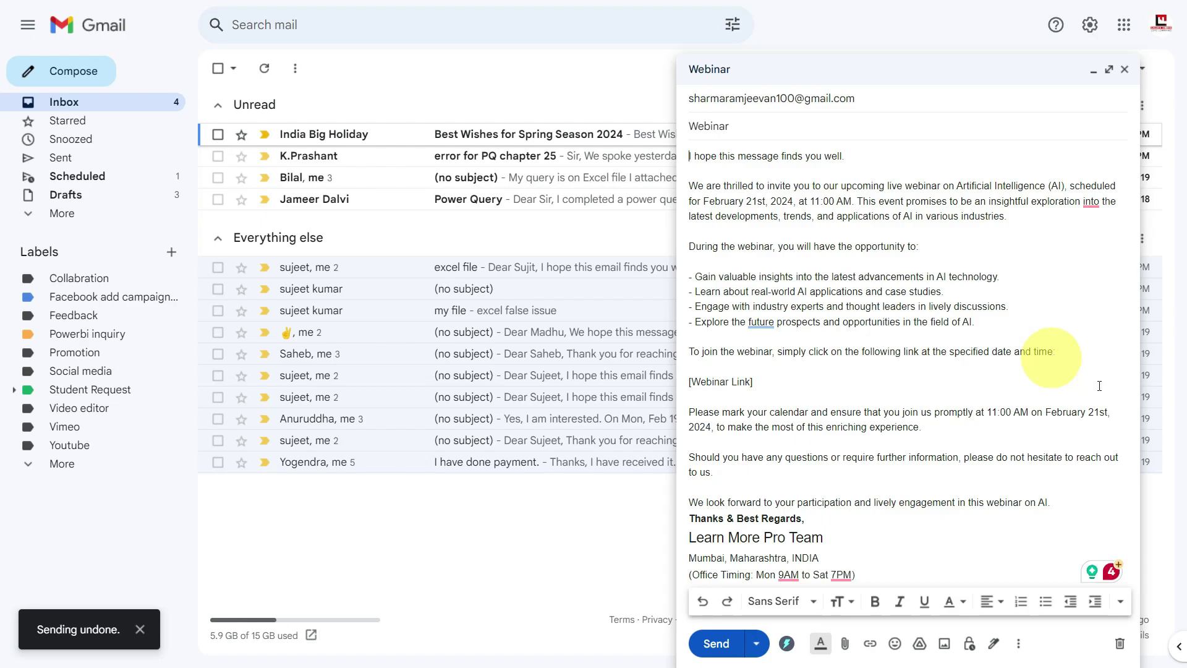
Minimize the Webinar message and open the full mail settings page.
click(1094, 71)
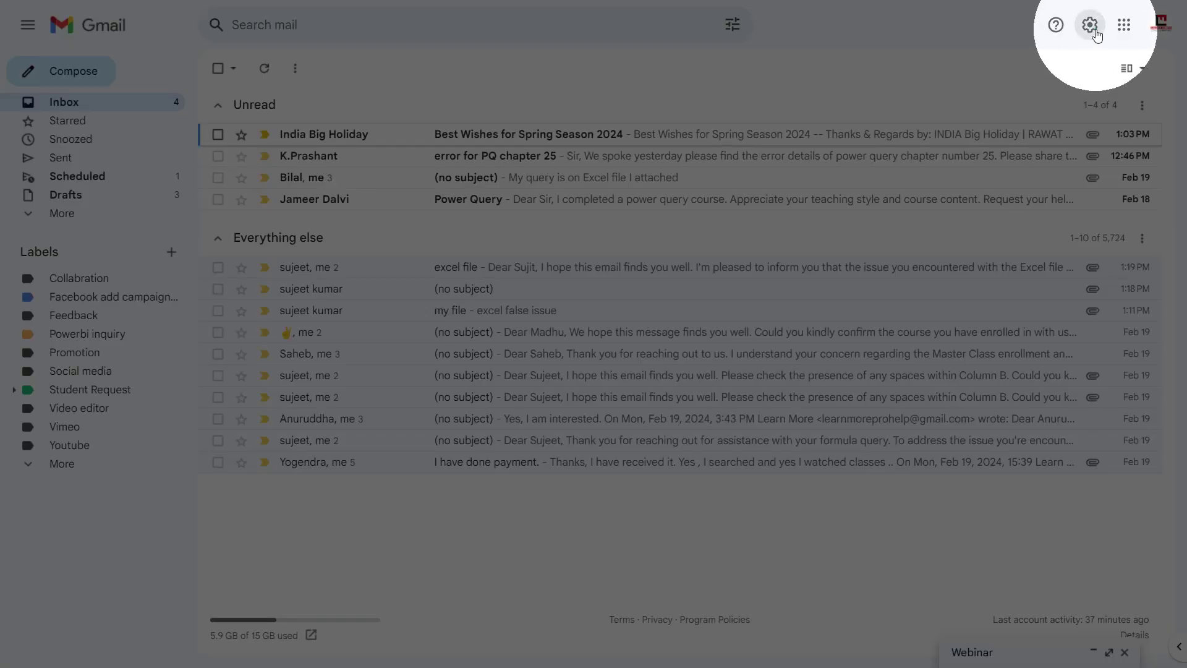
click(1092, 31)
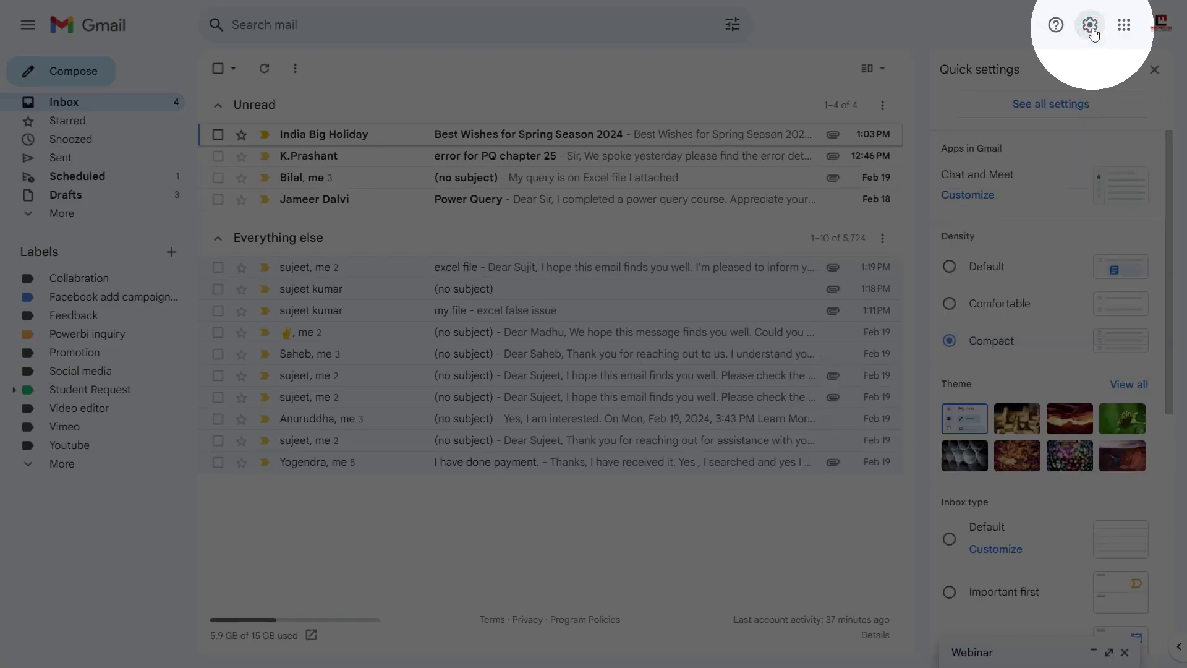
click(1059, 112)
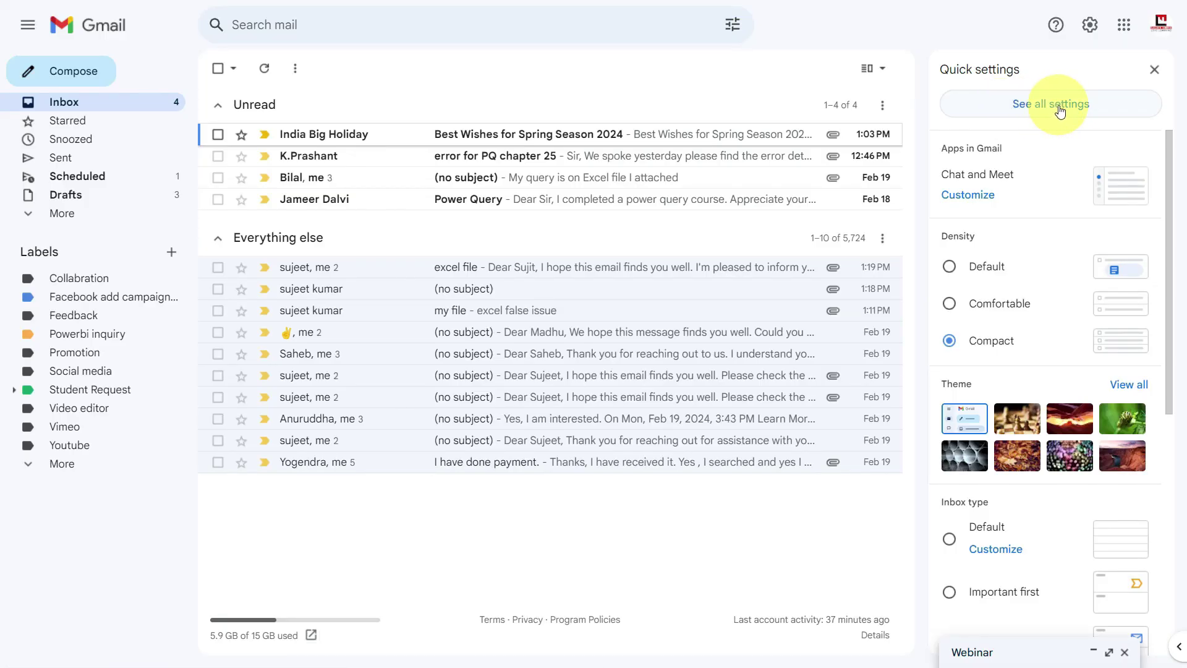
click(1059, 110)
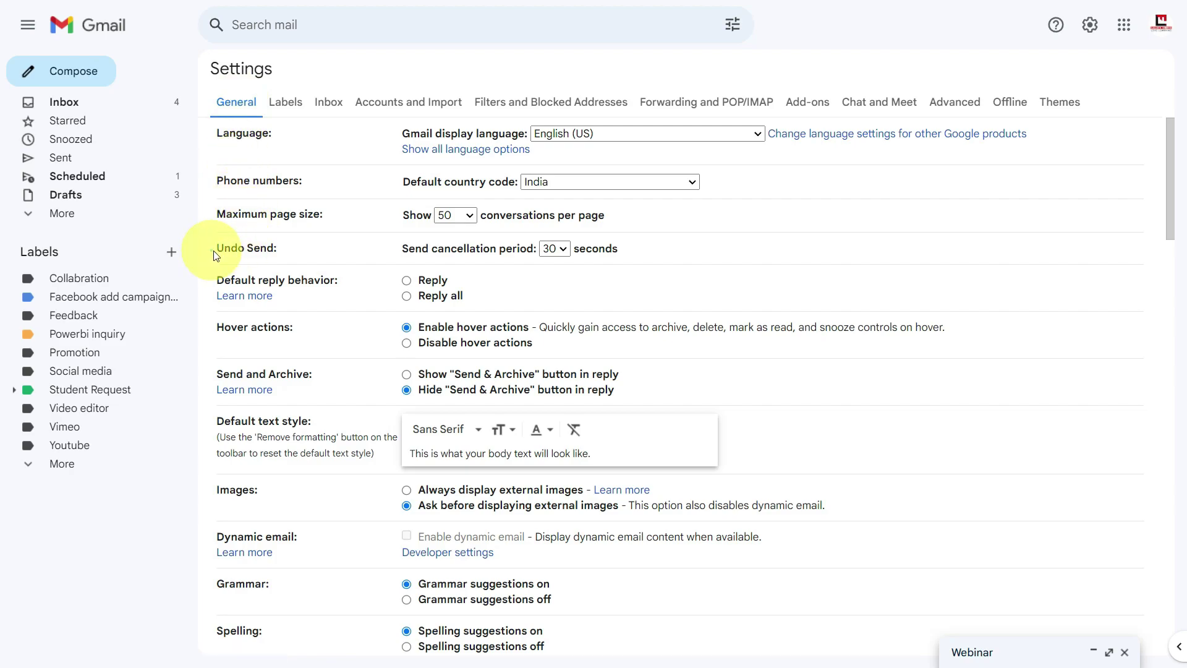
Set the Undo Send cancellation period to 30 seconds in the general settings.
drag(216, 255, 257, 246)
triple_click(244, 247)
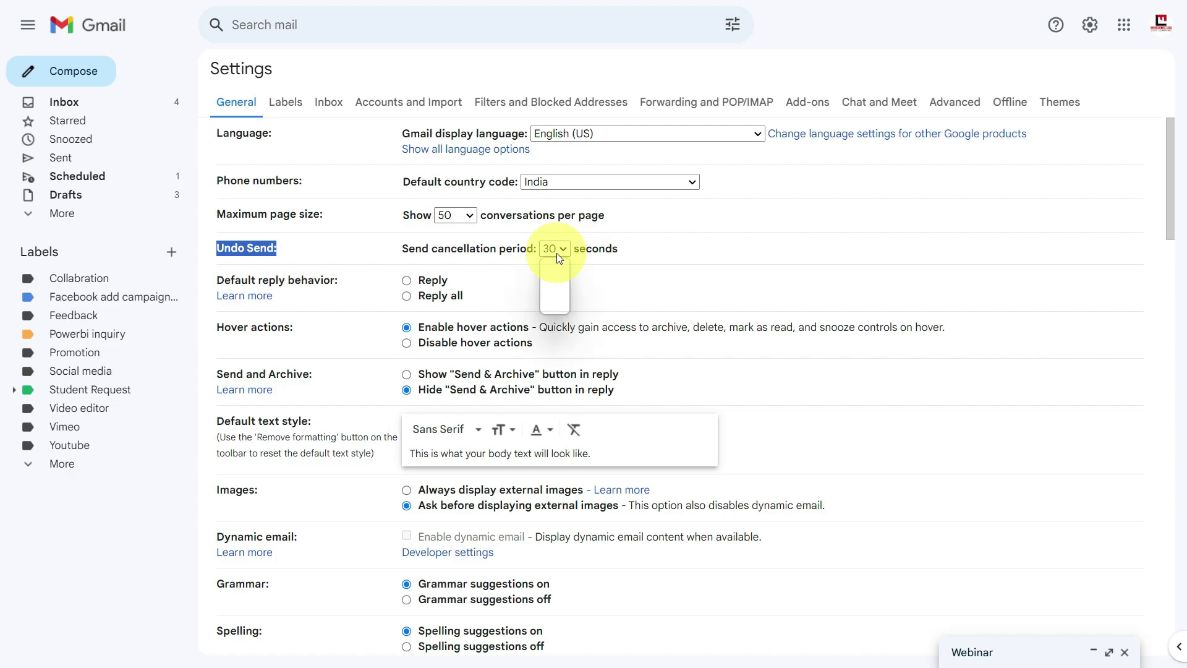
click(559, 254)
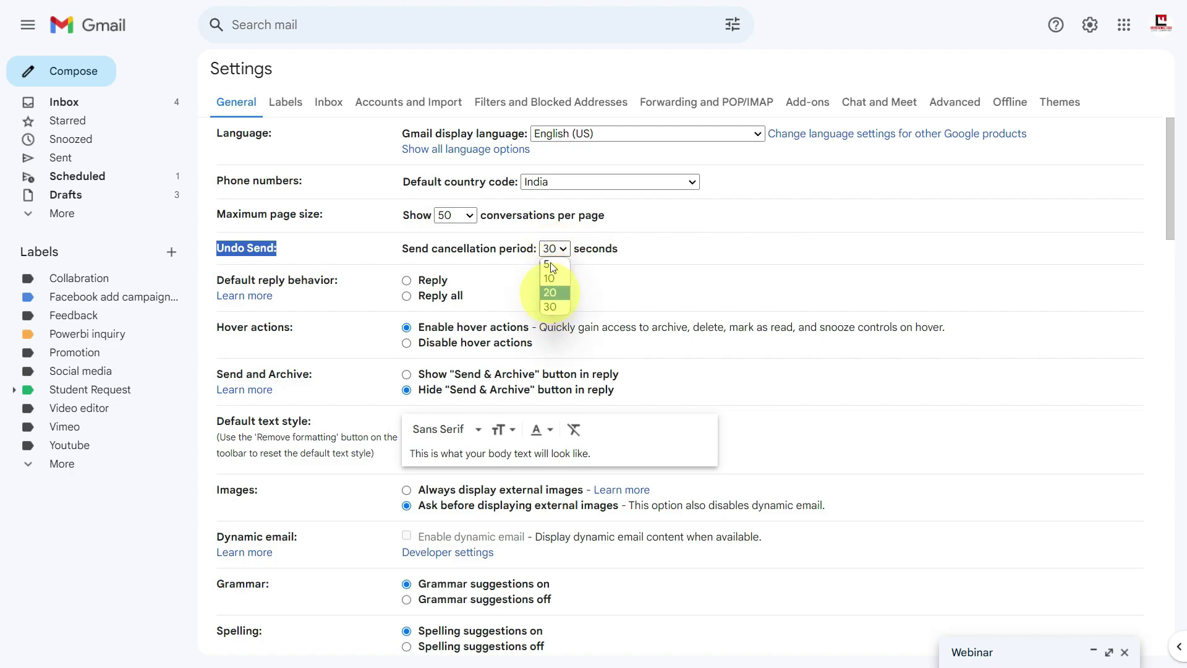
click(554, 304)
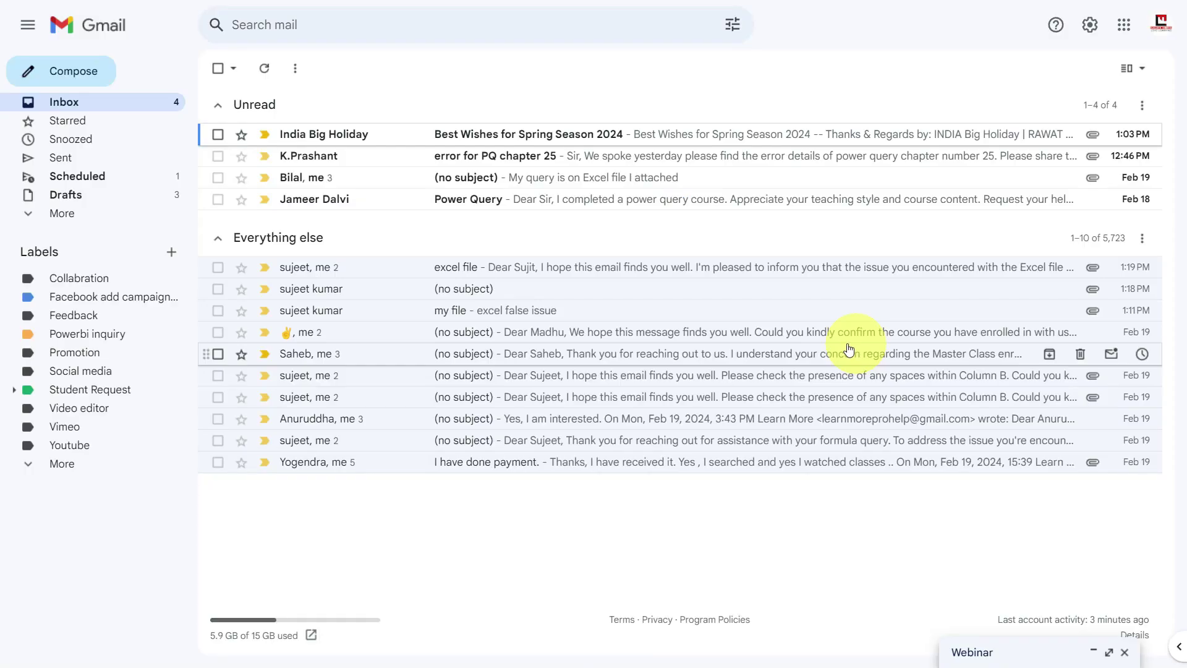
Start another new message and highlight its preset signature block to examine it.
click(70, 71)
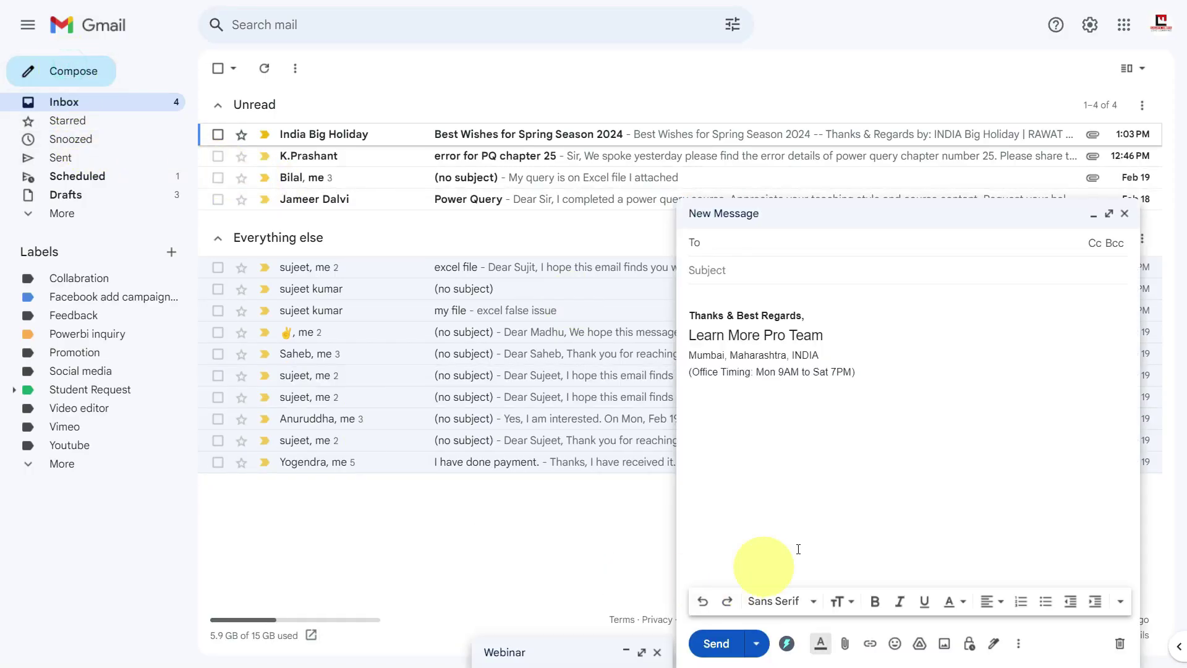
drag(899, 371, 691, 328)
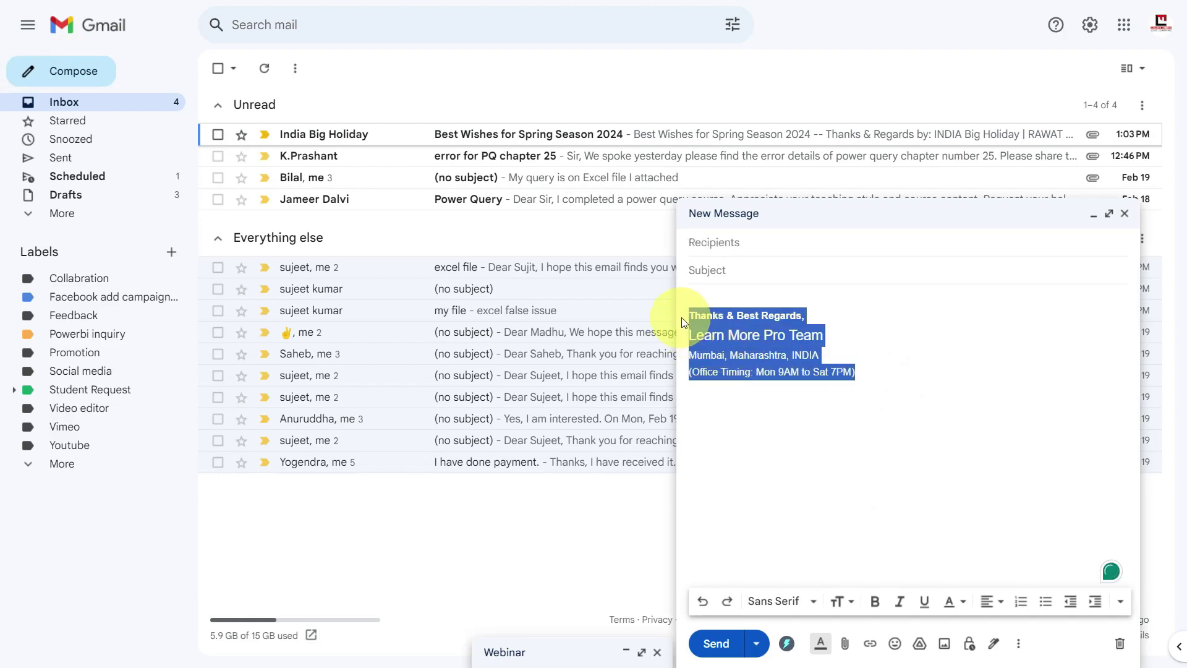
click(825, 319)
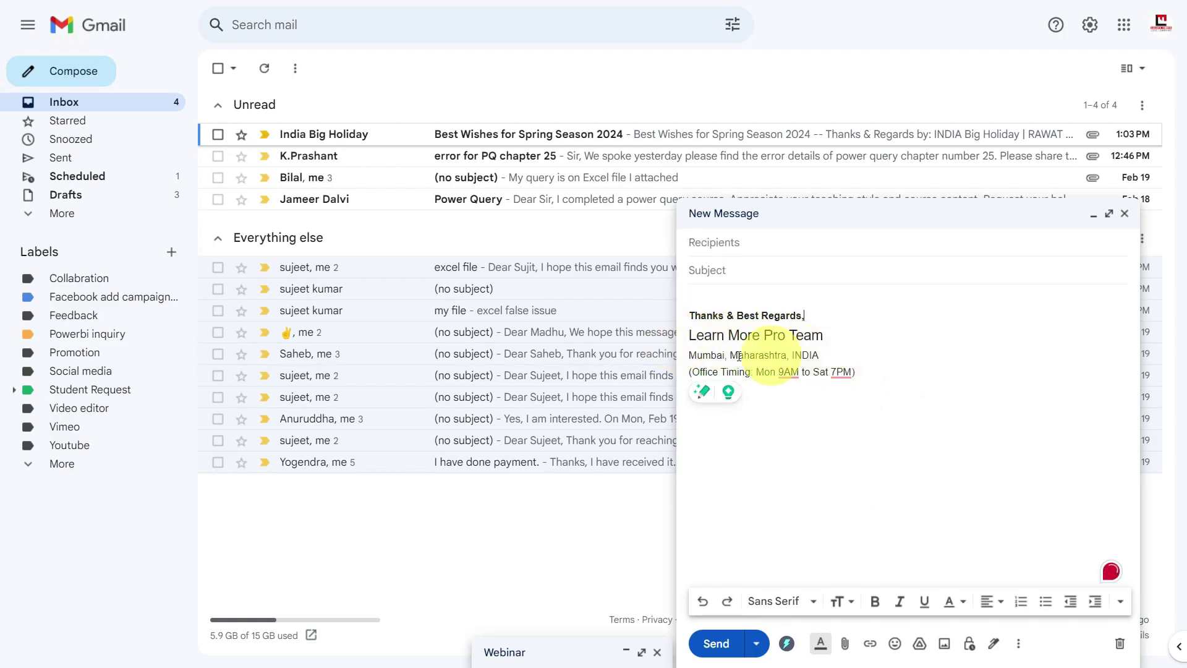
click(890, 373)
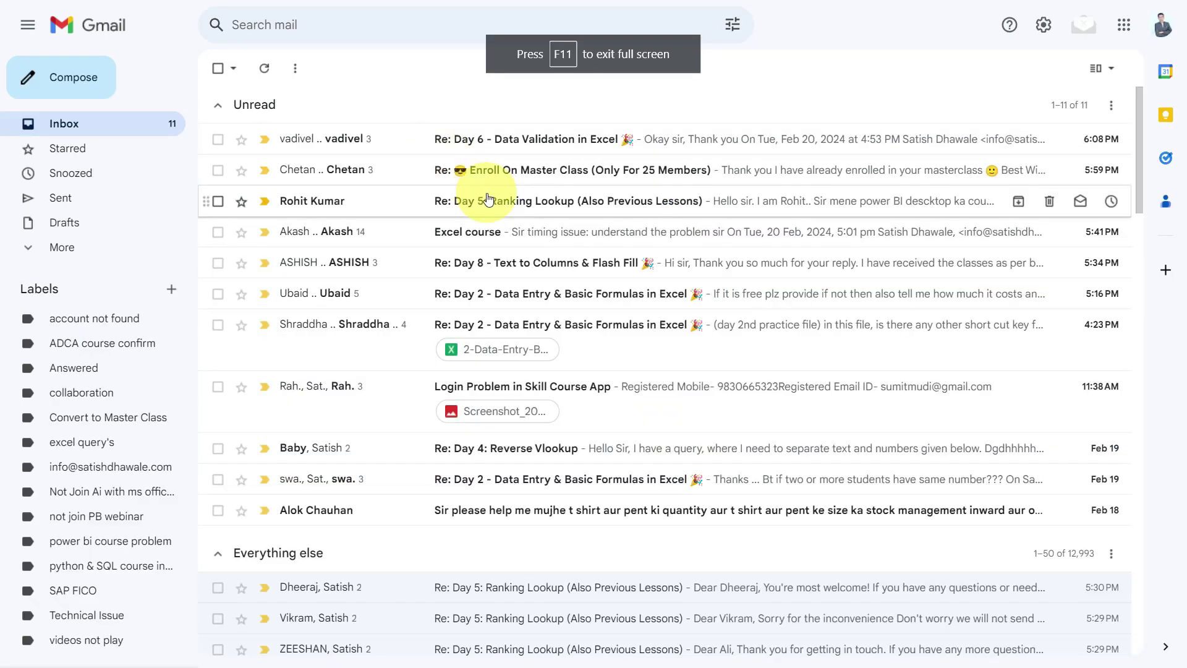
In the other mailbox, start a new message and choose the saved RJ signature for it.
click(74, 81)
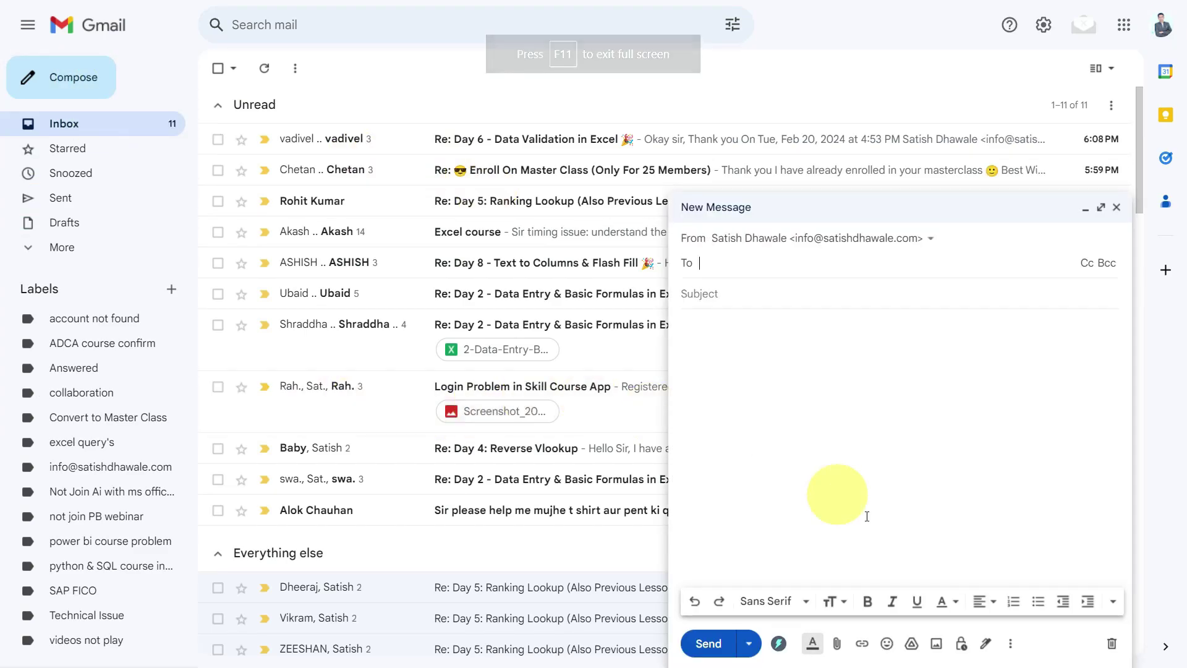
click(986, 646)
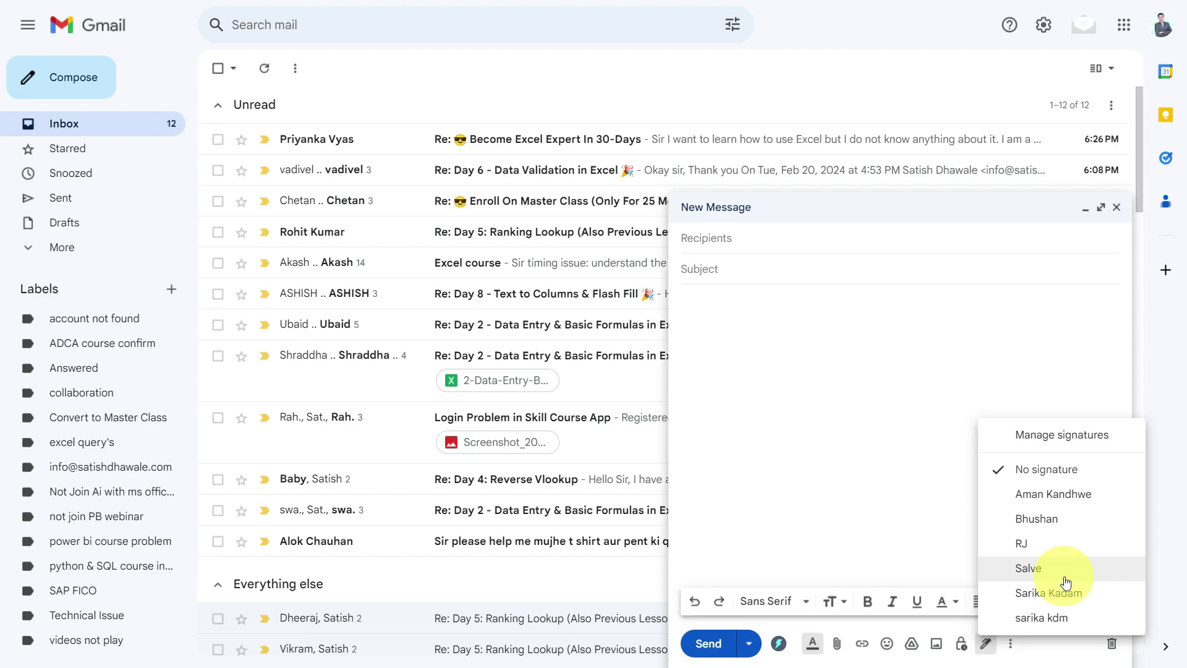
click(1053, 545)
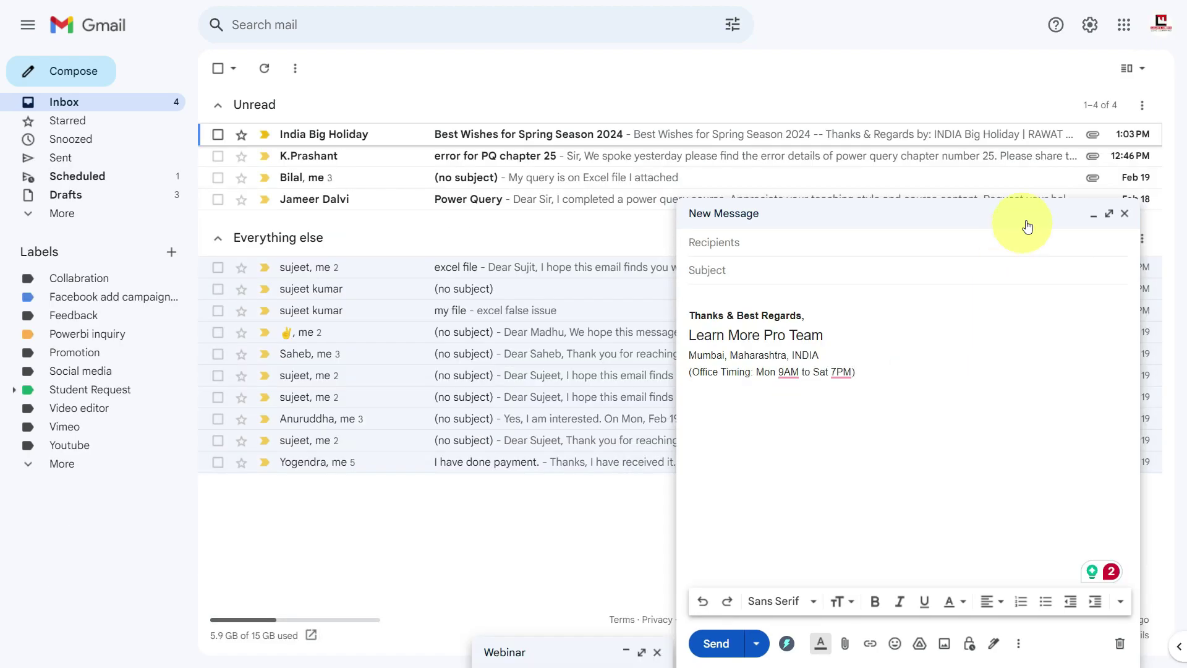
Minimize the new message and open the full mail settings at the Signature section of the general settings.
click(1118, 211)
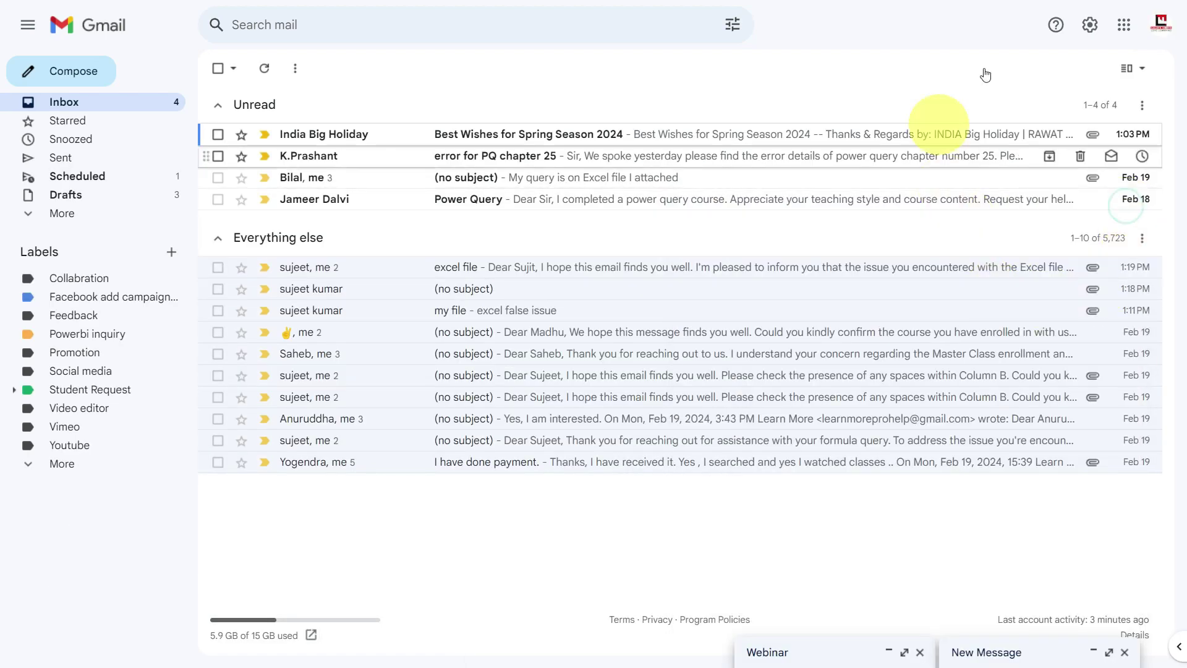
click(1090, 26)
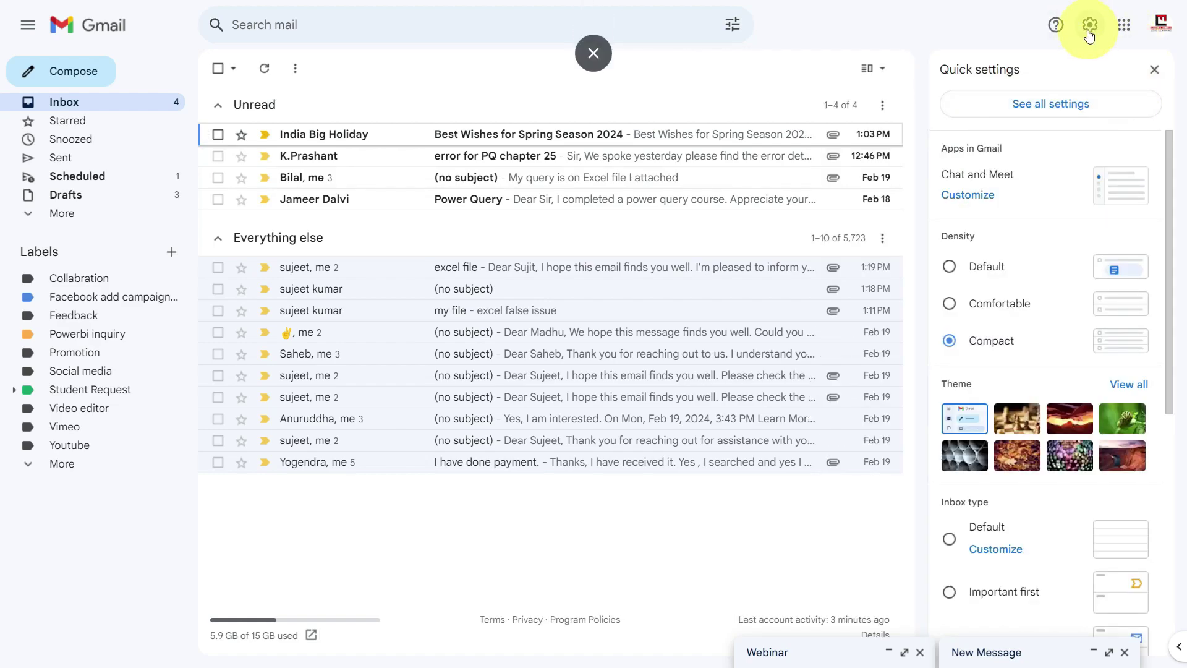
click(1050, 104)
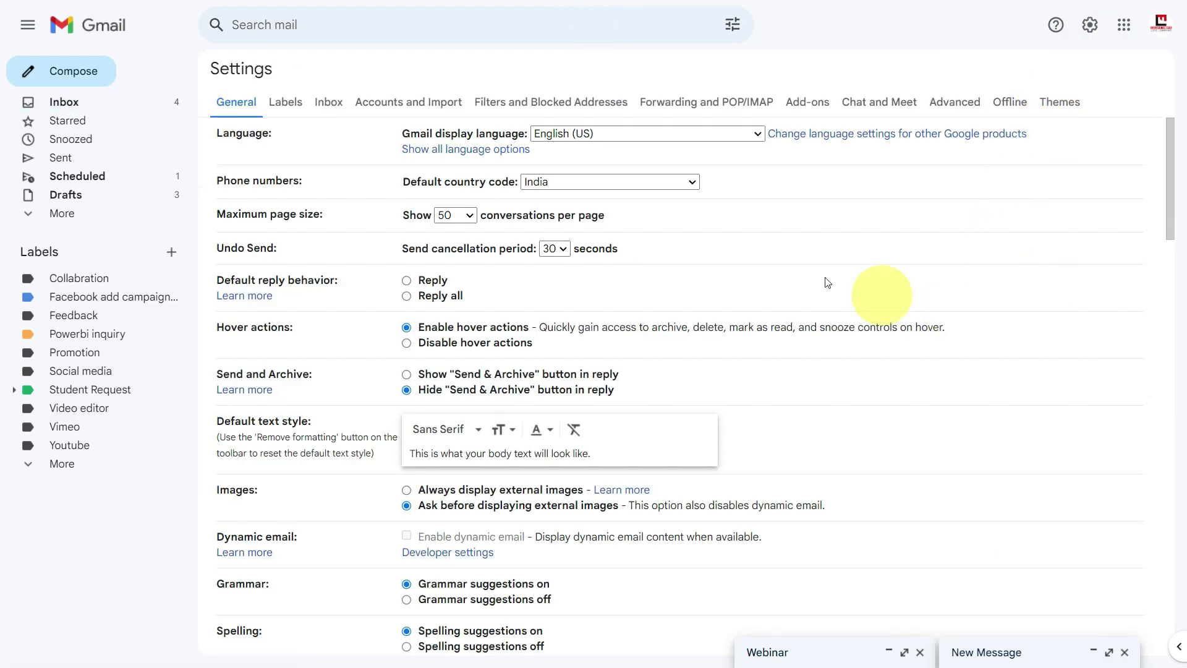
scroll(298, 276, down, 3)
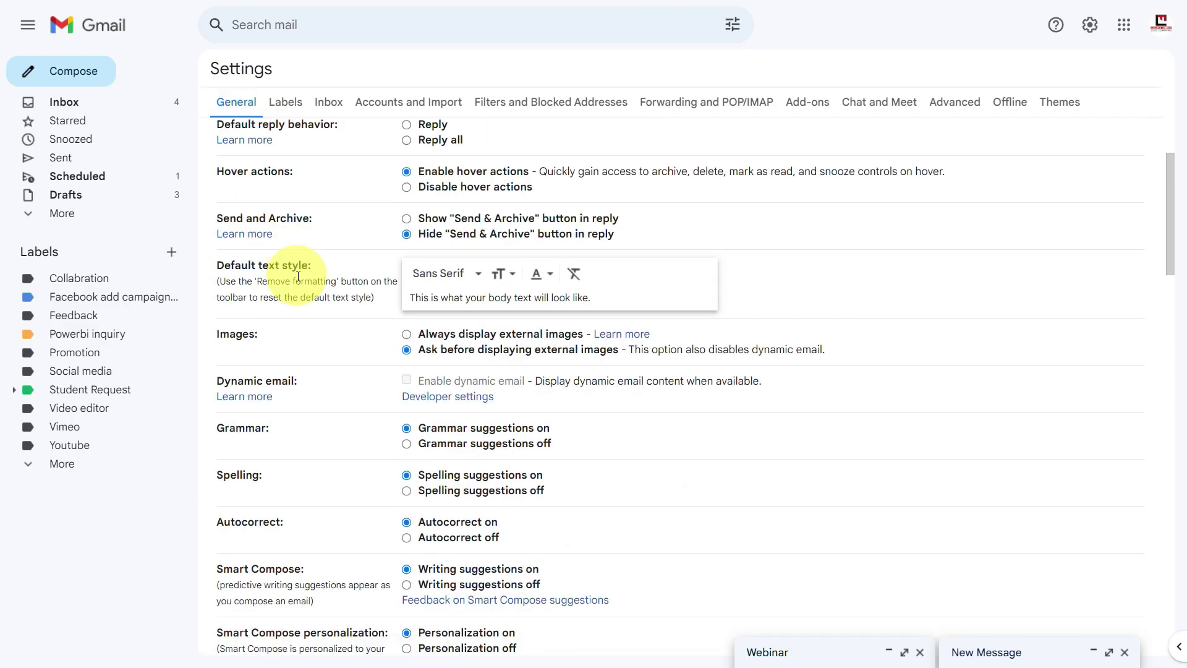
scroll(298, 276, down, 10)
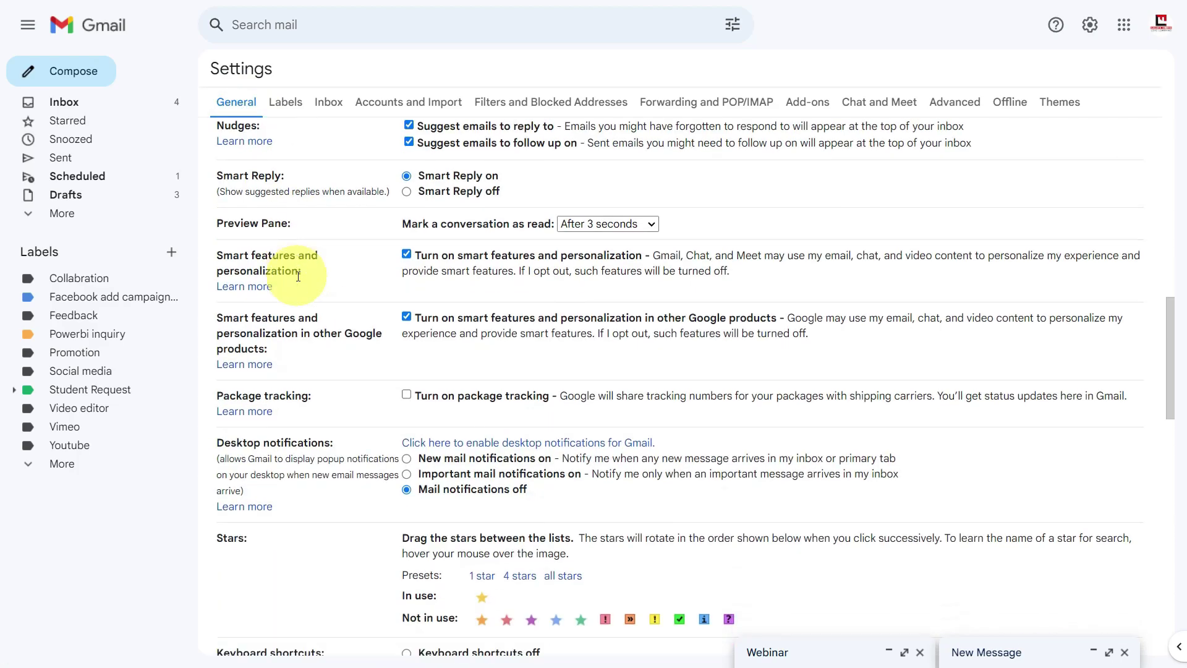
scroll(298, 277, down, 10)
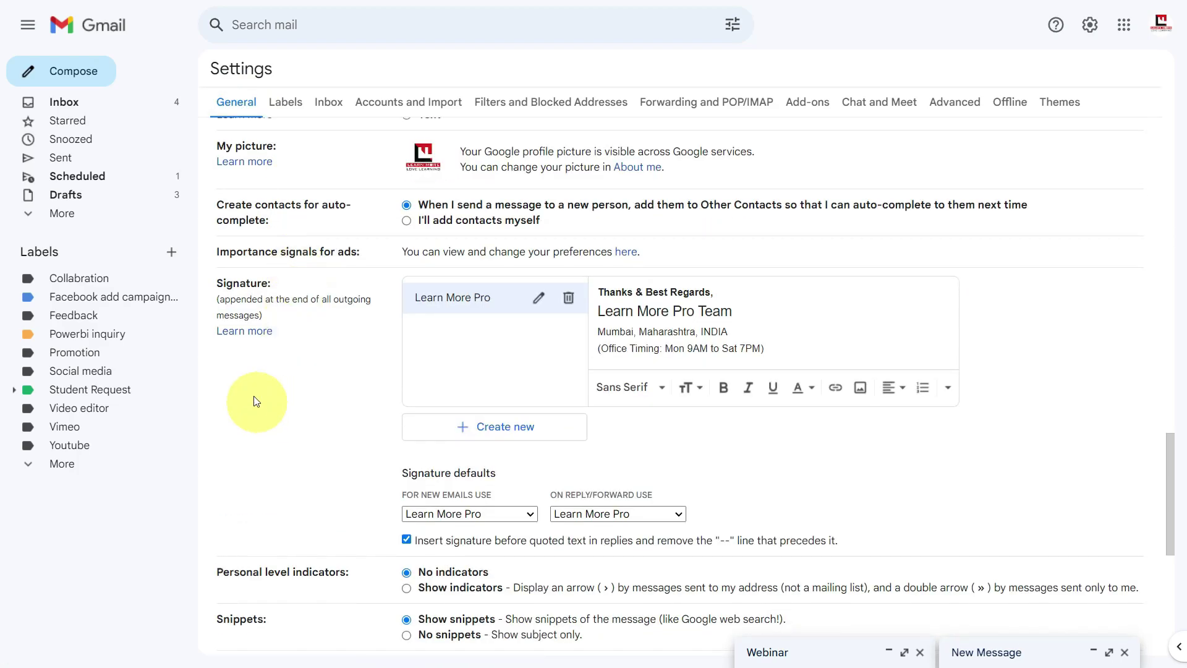
drag(225, 278, 309, 329)
click(329, 342)
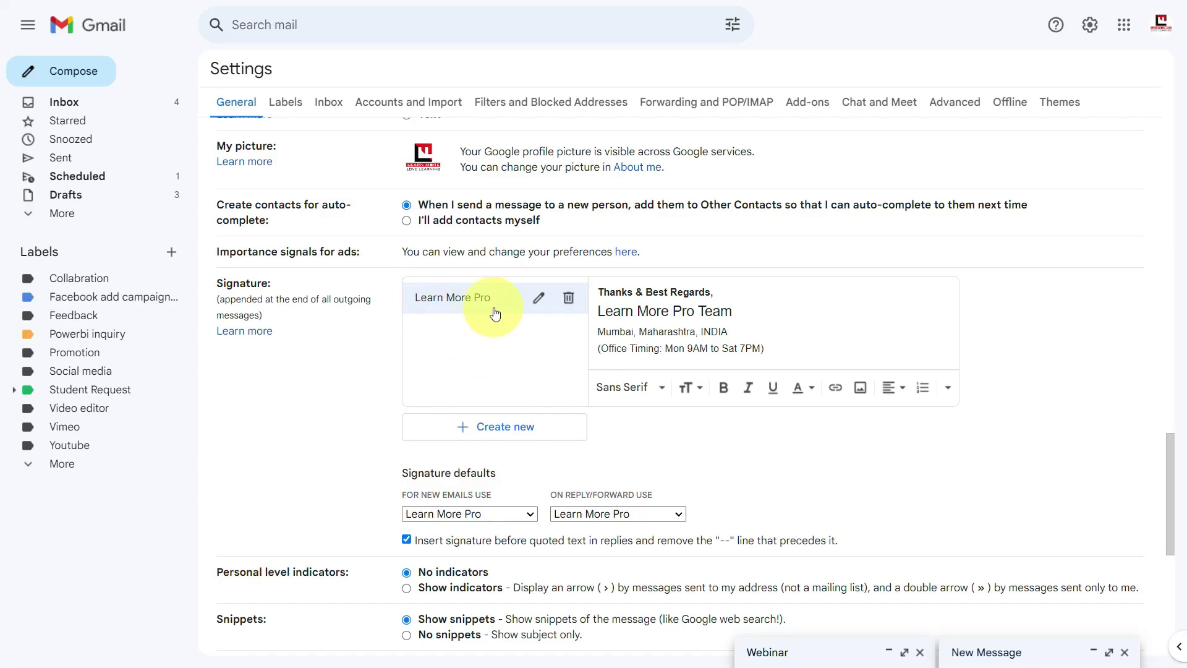
Create a new signature named RJ and start editing its empty content.
click(499, 431)
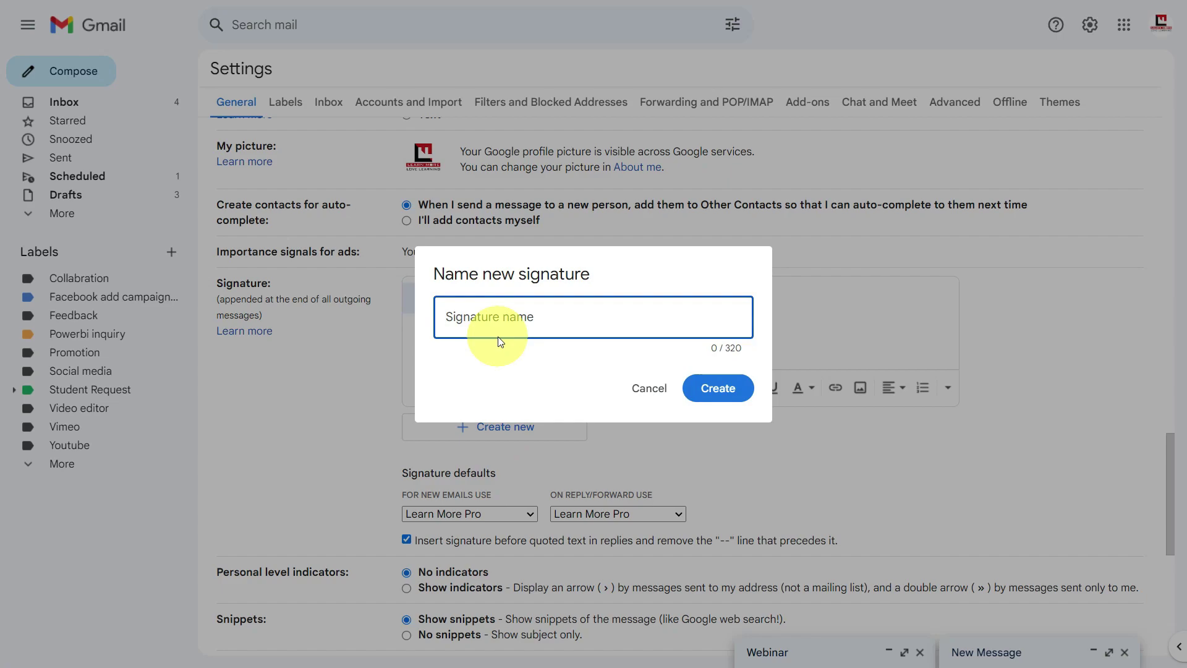
text(RJ)
click(715, 388)
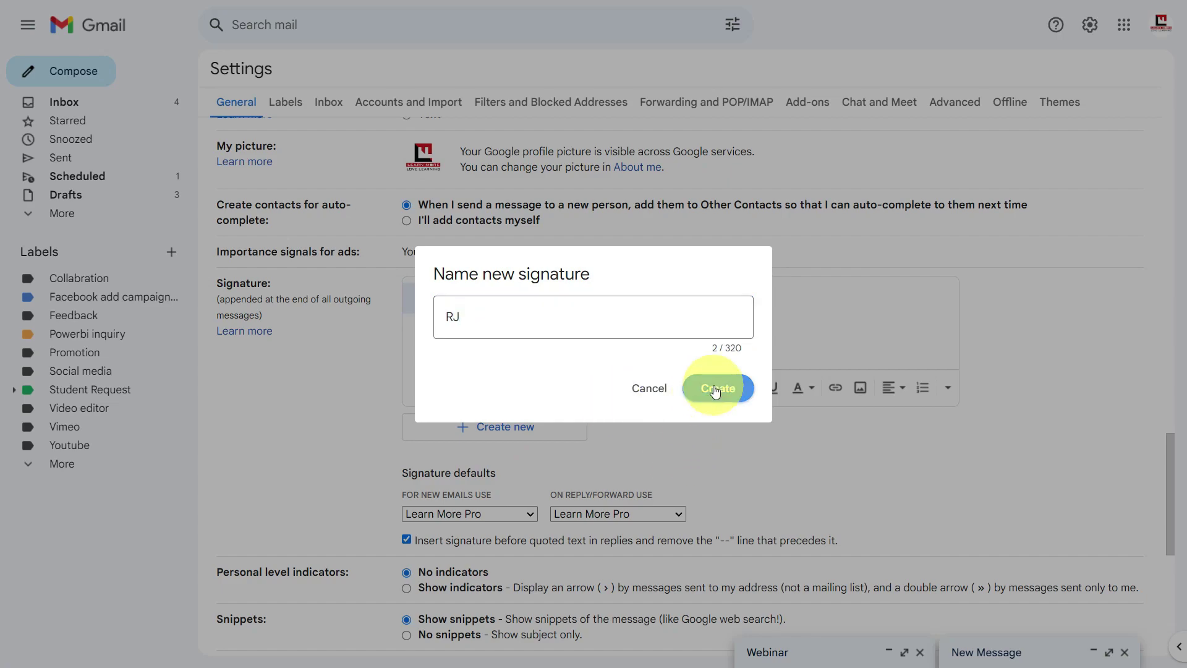
click(686, 291)
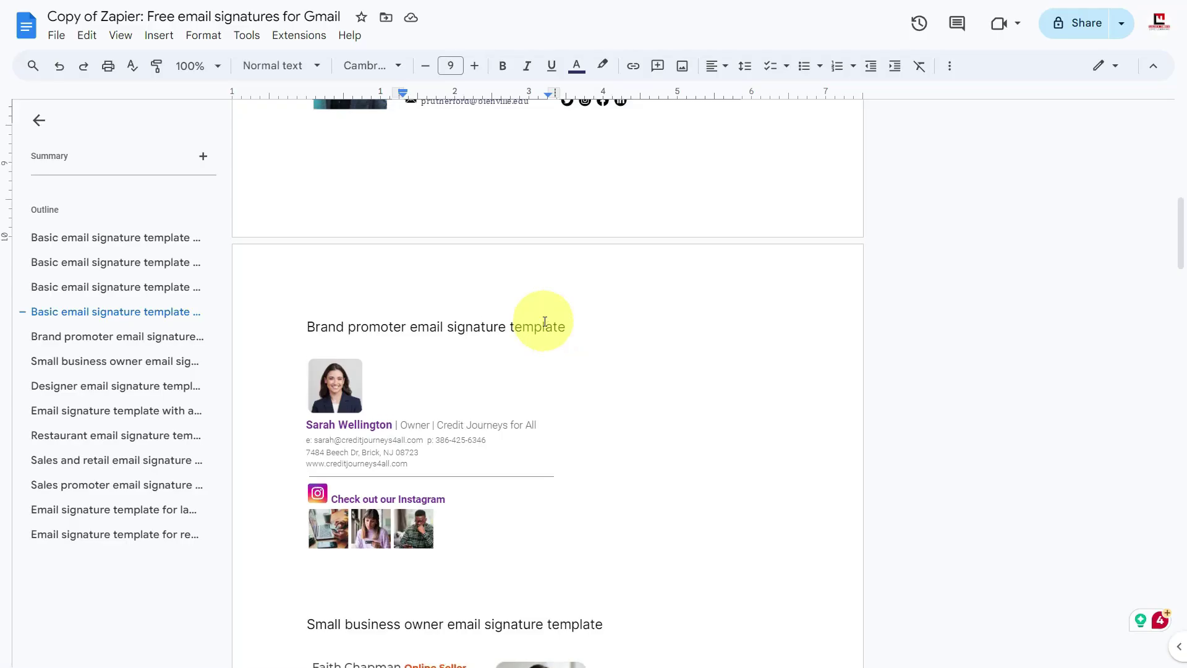
Copy the restaurant email signature template from the Zapier signatures document in Google Docs and paste it into the RJ signature in Gmail.
scroll(543, 322, up, 15)
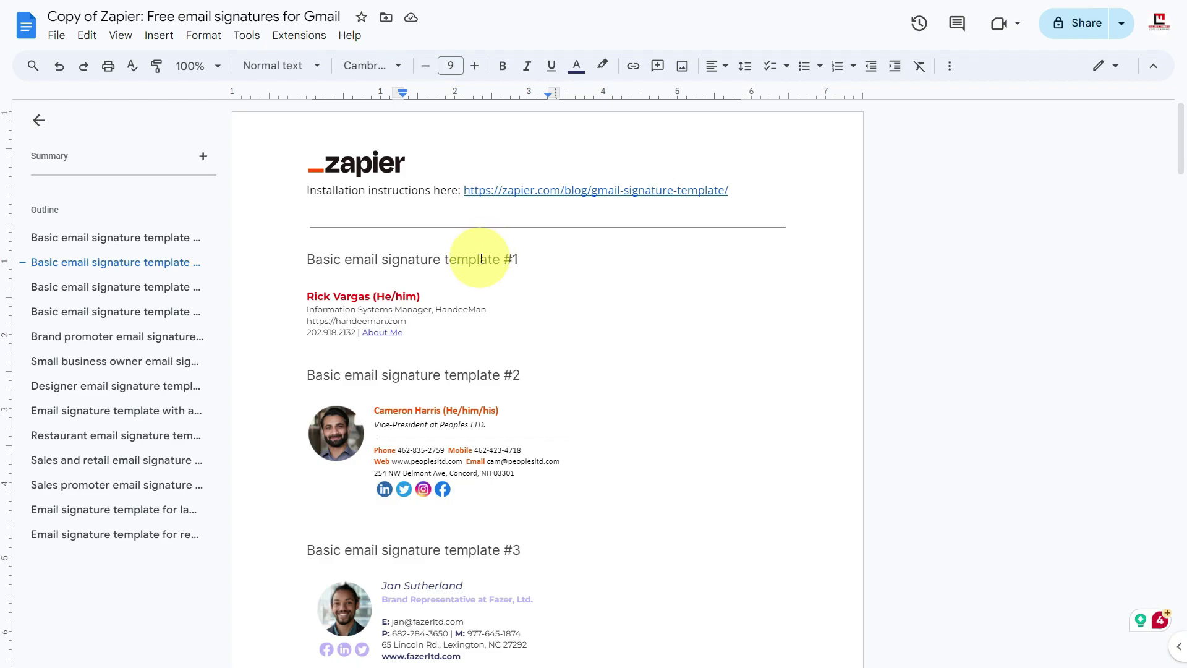
scroll(399, 275, down, 5)
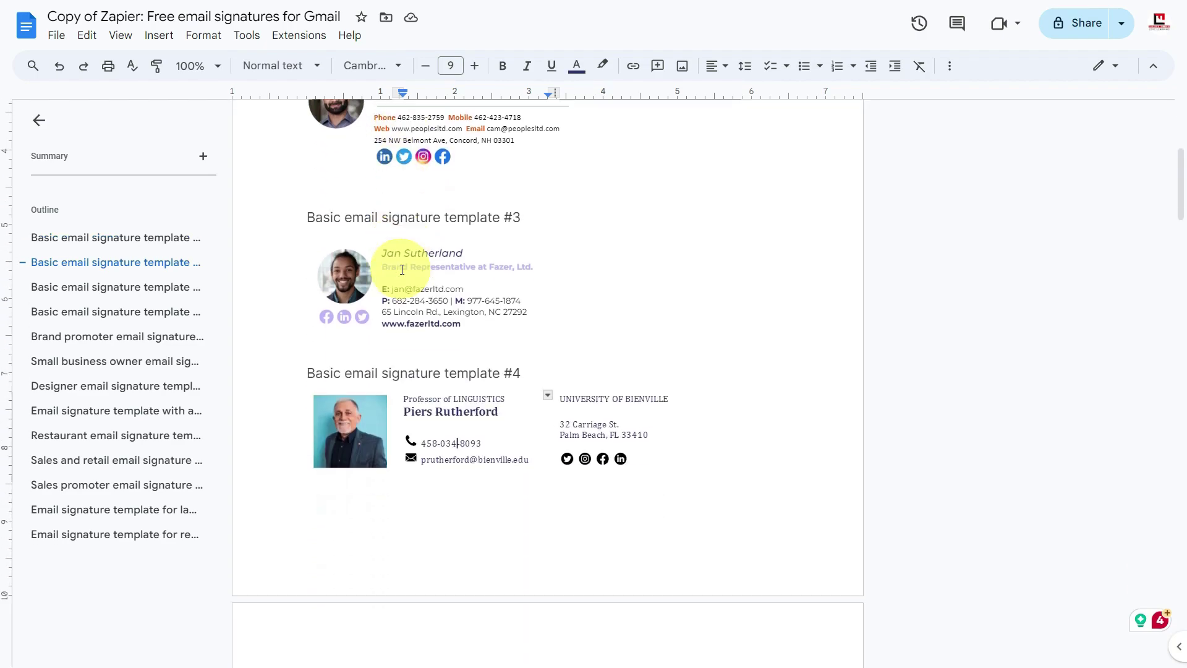
scroll(402, 269, down, 8)
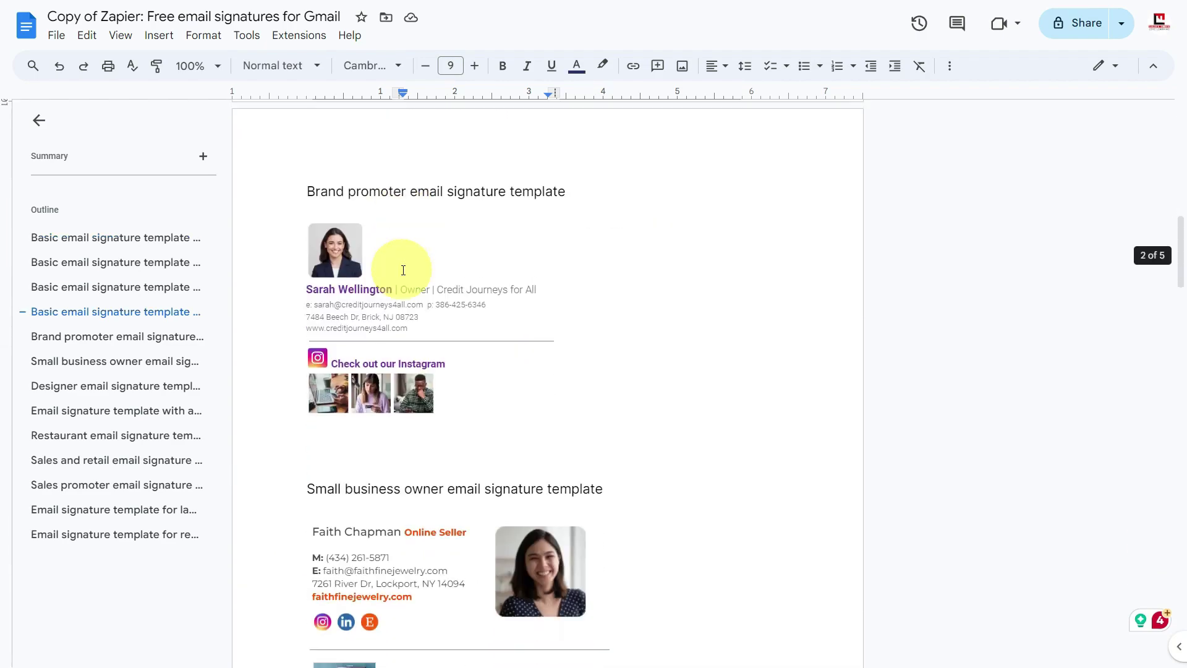
scroll(403, 270, down, 4)
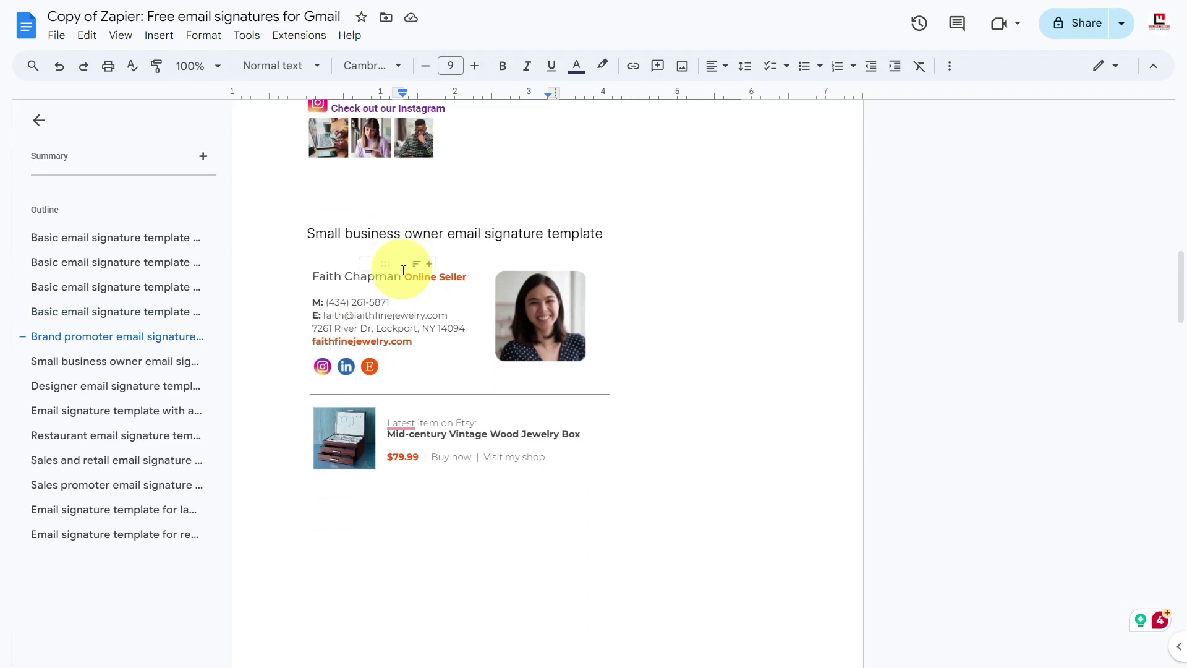
scroll(403, 271, down, 8)
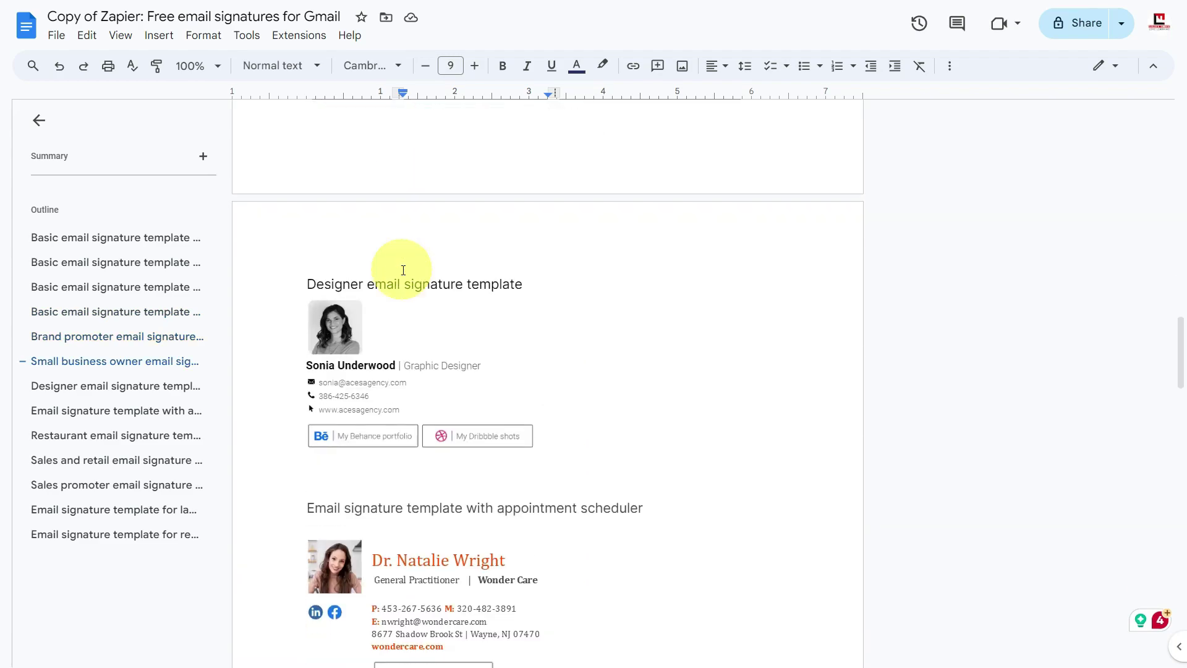
scroll(404, 270, down, 7)
click(691, 400)
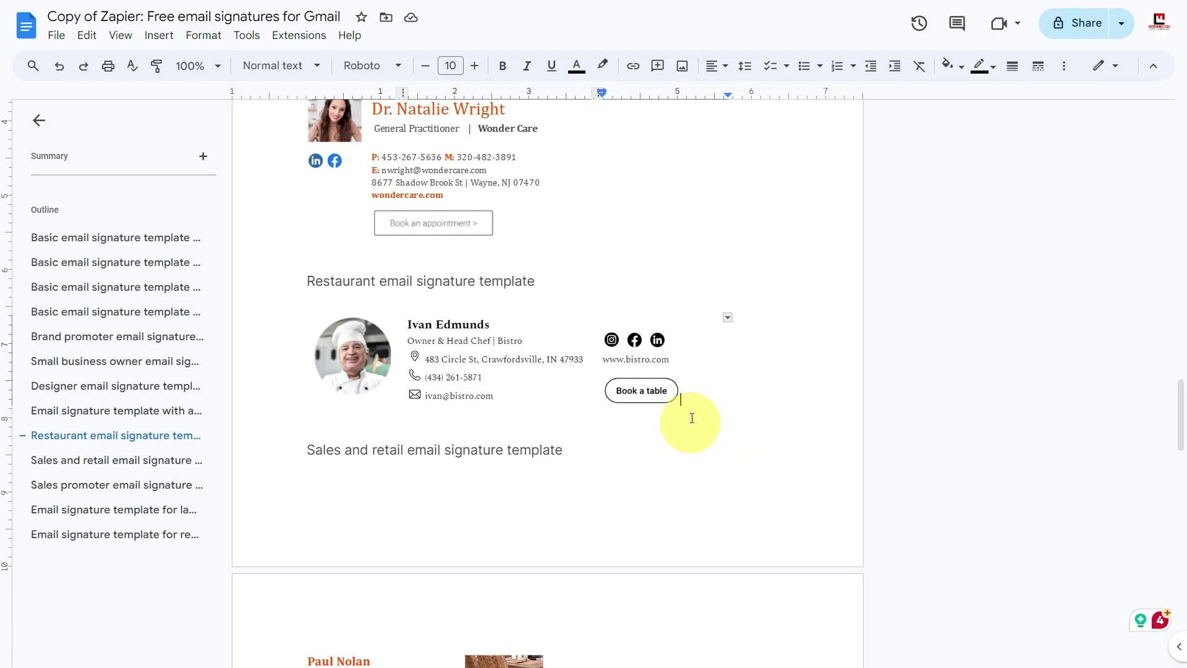
mouse_move(684, 396)
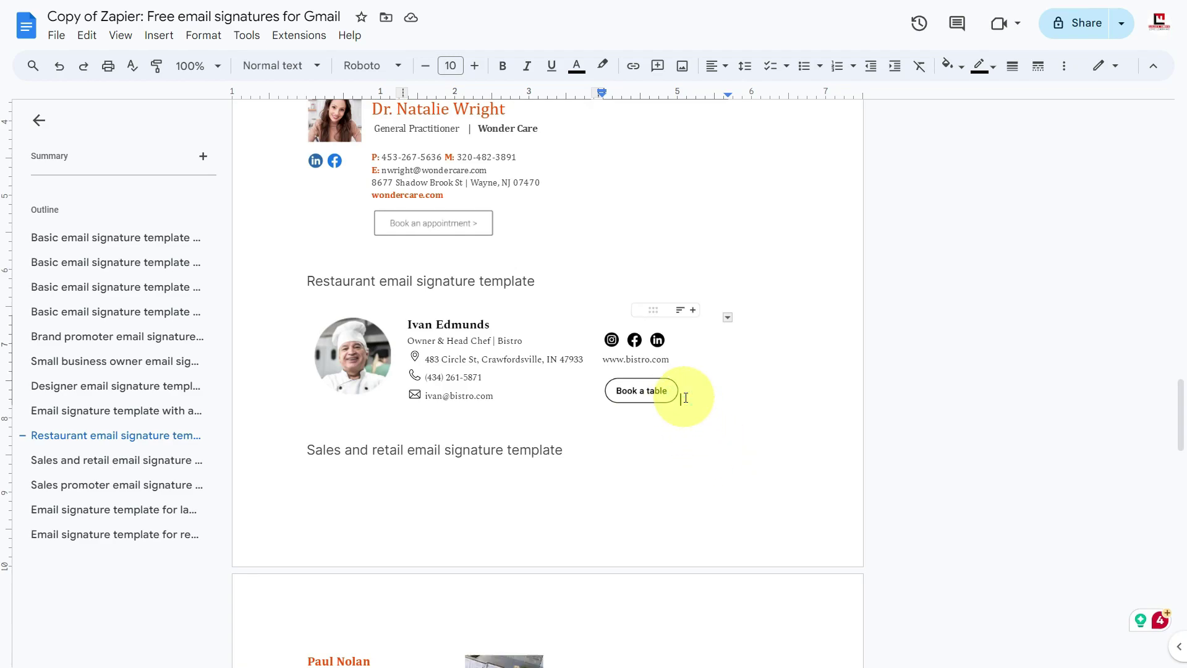
drag(684, 393, 367, 332)
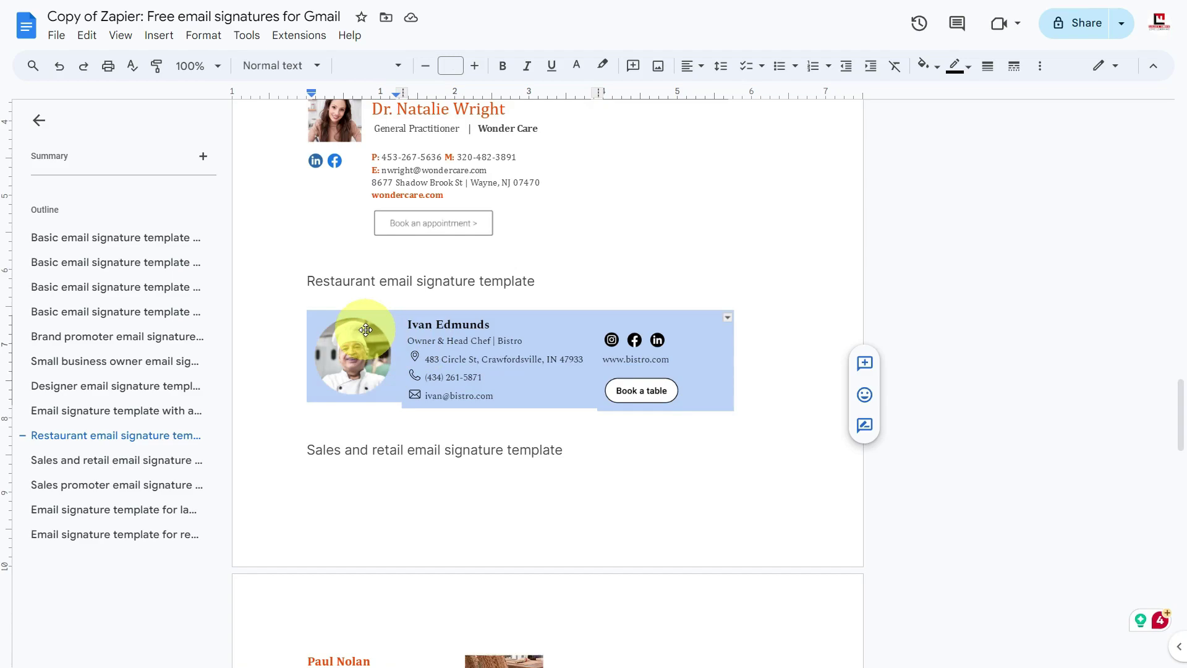
key(ctrl+Tab)
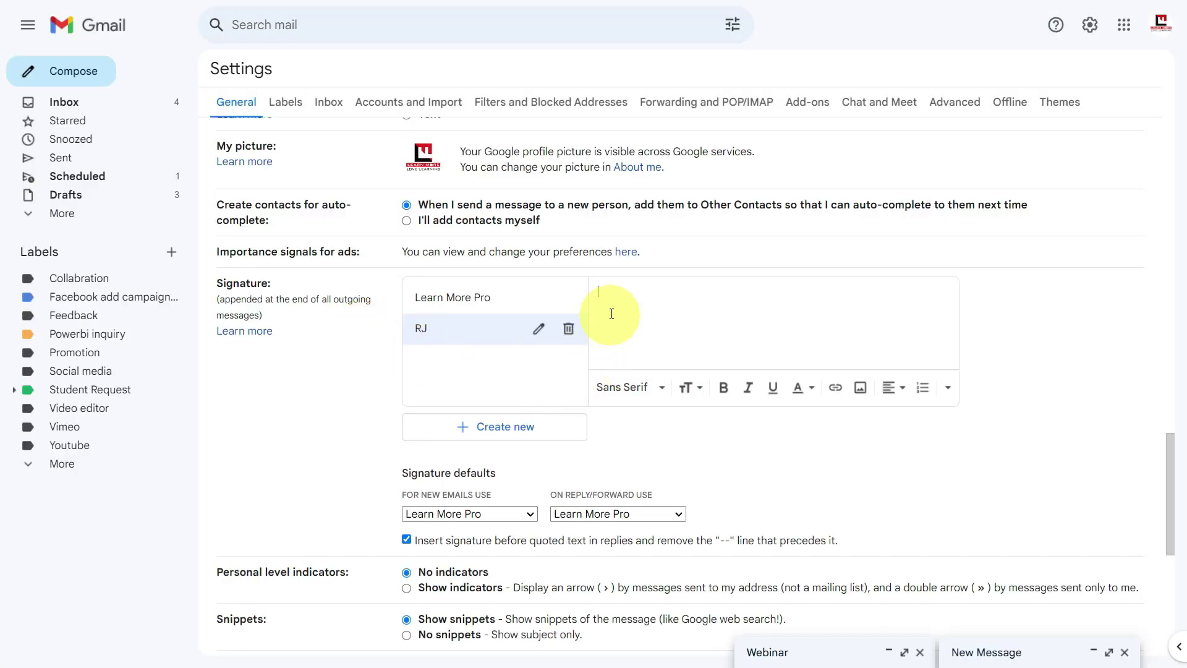
text(Ivan Edmunds Owner & Head Chef | Bistro 483 Circle St, Crawfordsville, IN 47933 (434) 261-5871 www.bistro.com)
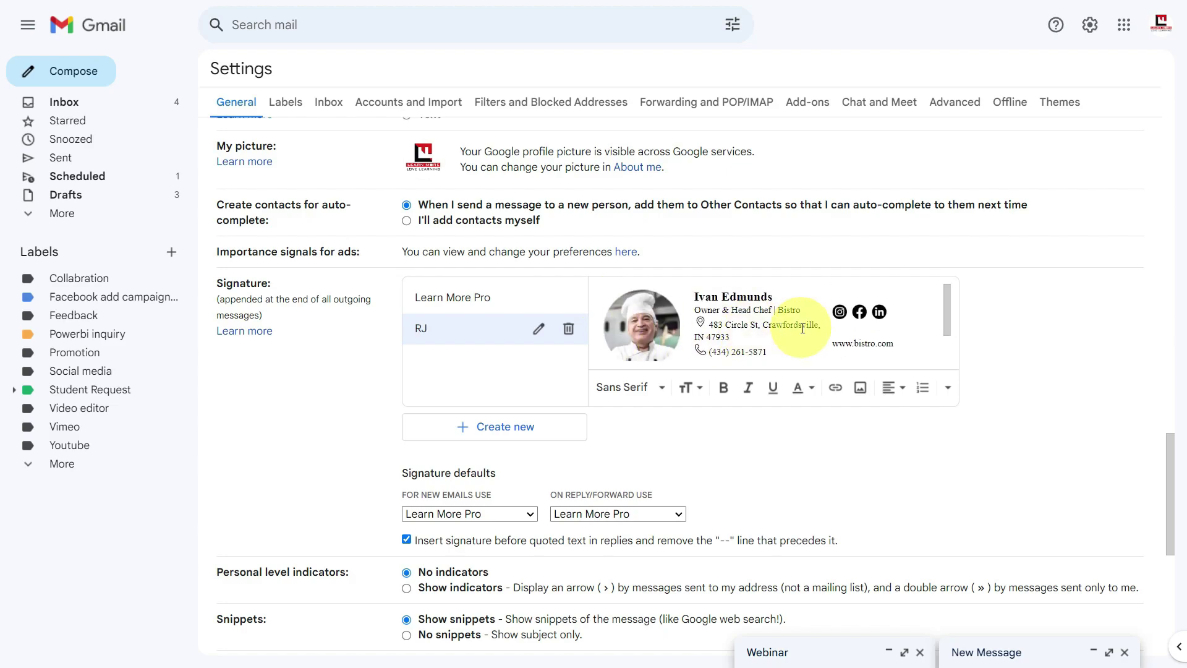
Replace the sample person's name in the RJ signature with the owner's full name, keeping the job title on its own line.
click(839, 311)
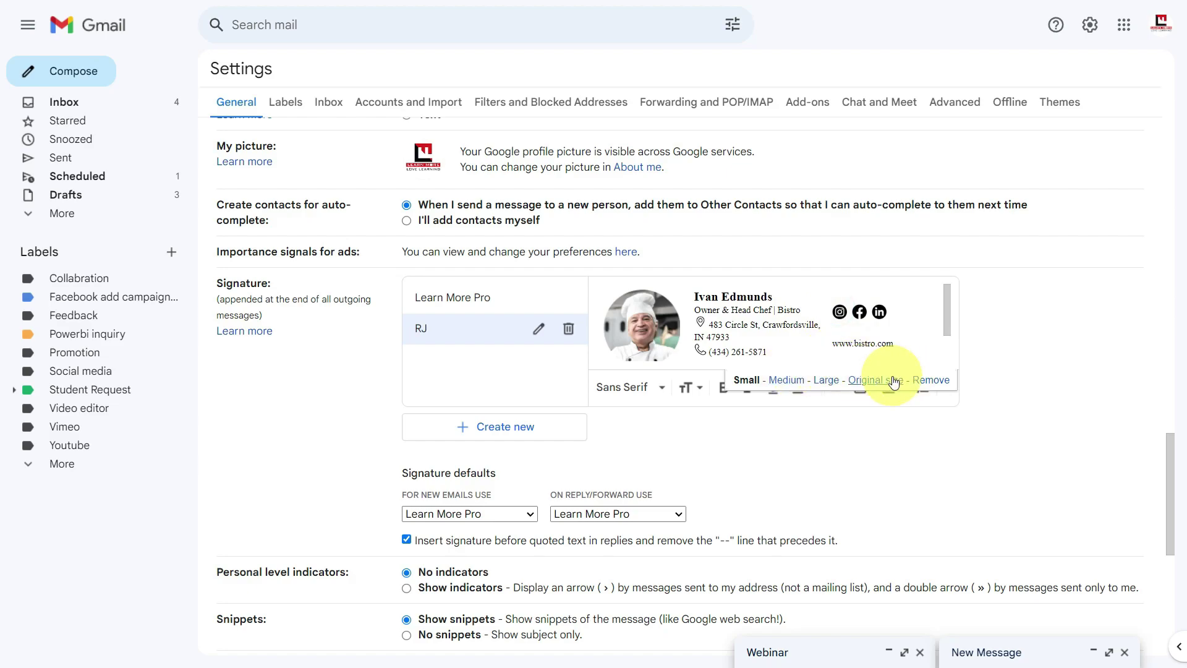
triple_click(729, 297)
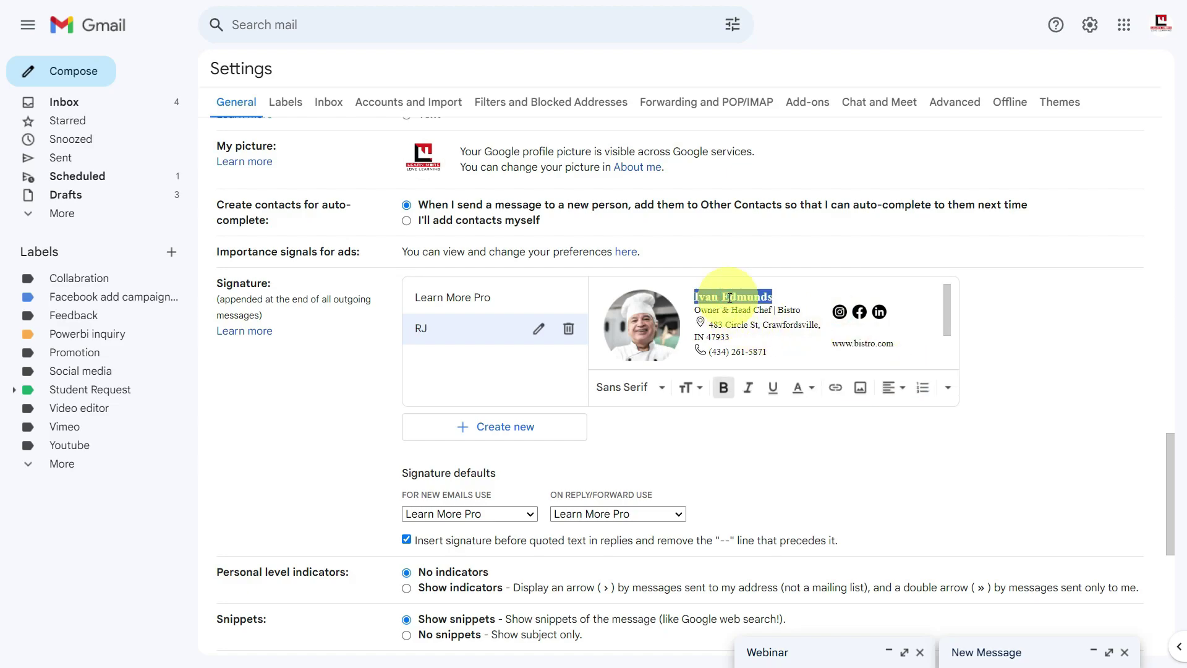
text(Ramjeeva Owner)
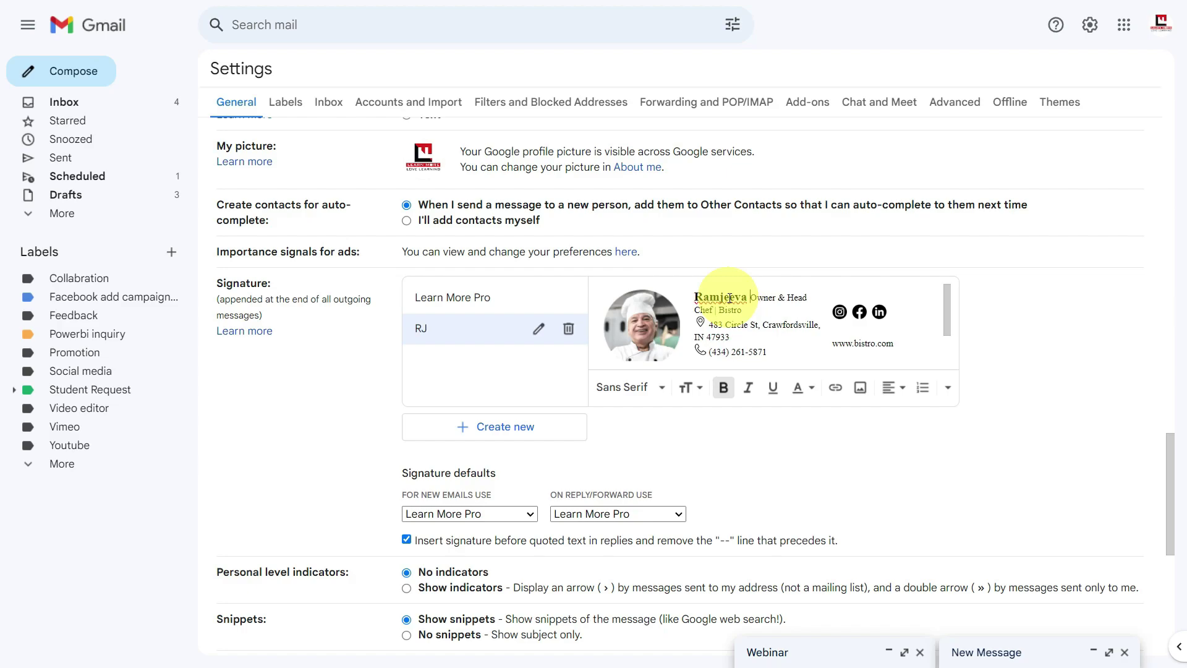
text(sharmna)
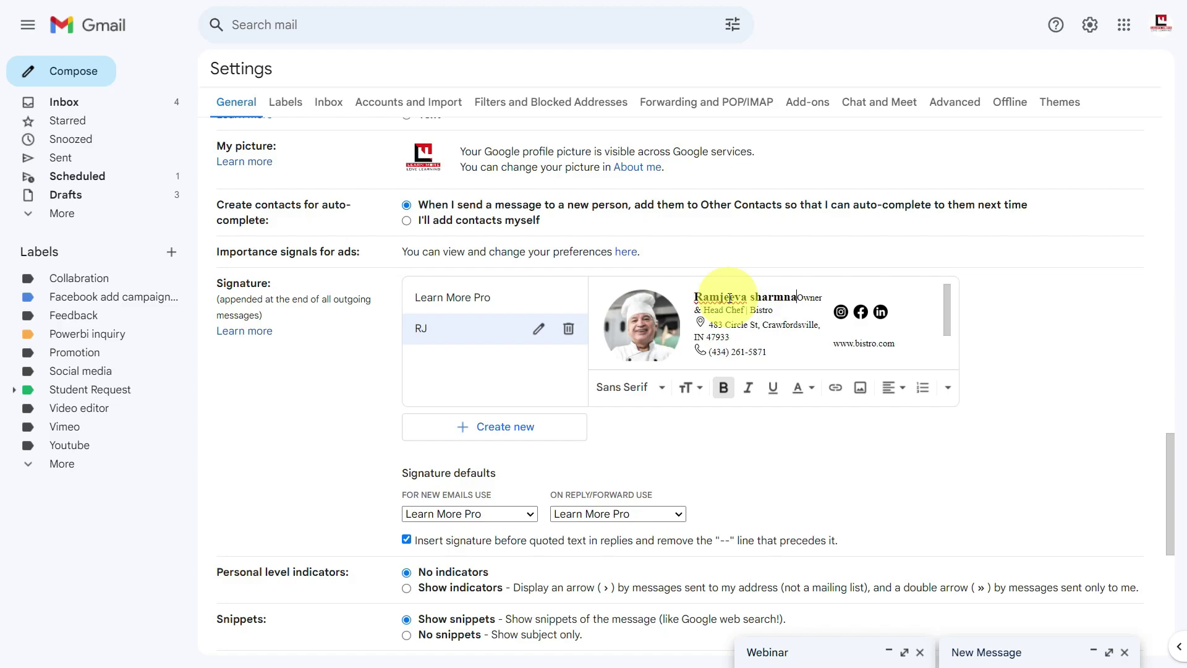
key(BackSpace)
key(BackSpace)
text(a)
key(Return)
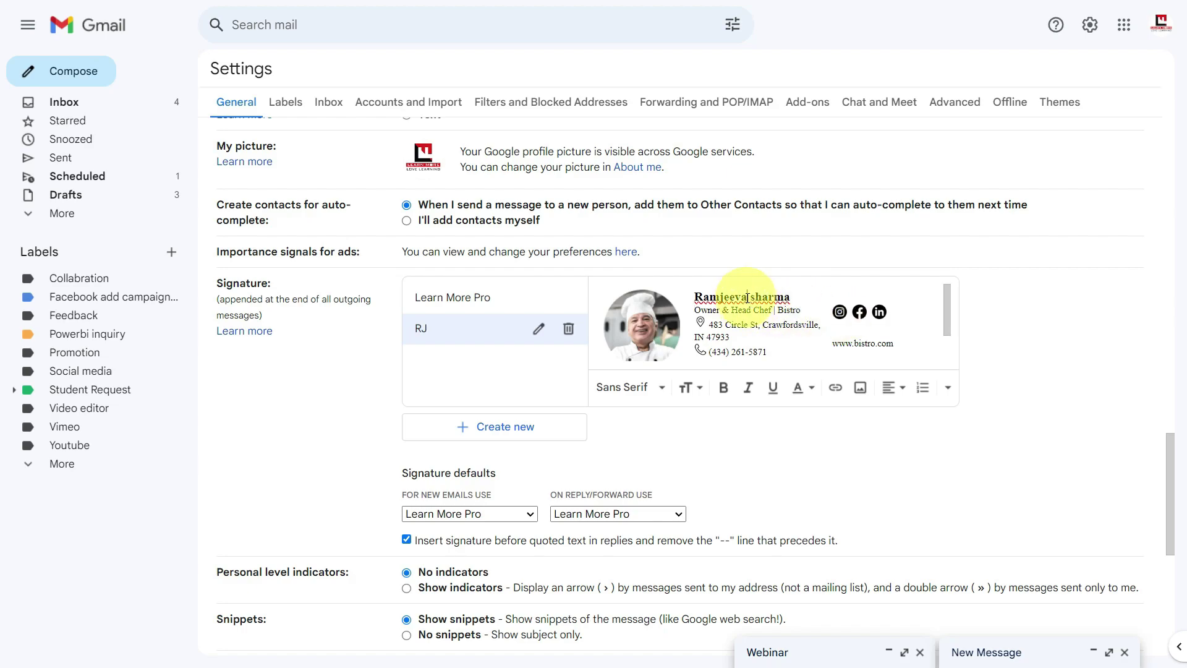
click(748, 297)
text(n)
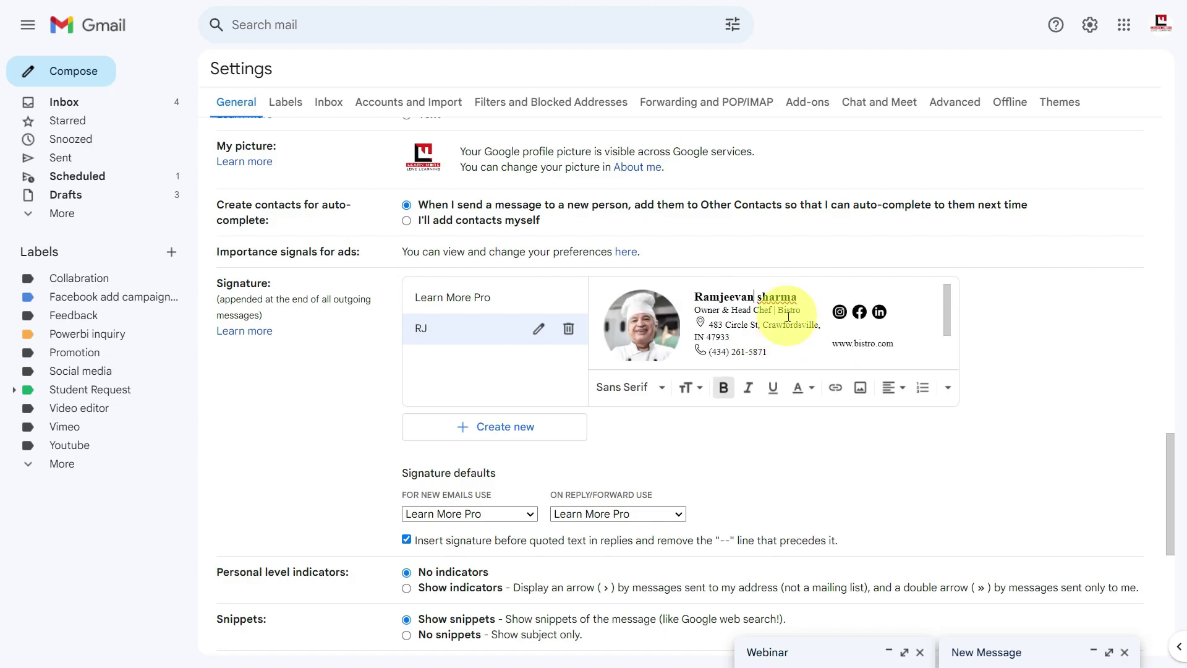
Review the signature defaults and choose Learn More Pro as the signature for new emails.
scroll(798, 421, down, 7)
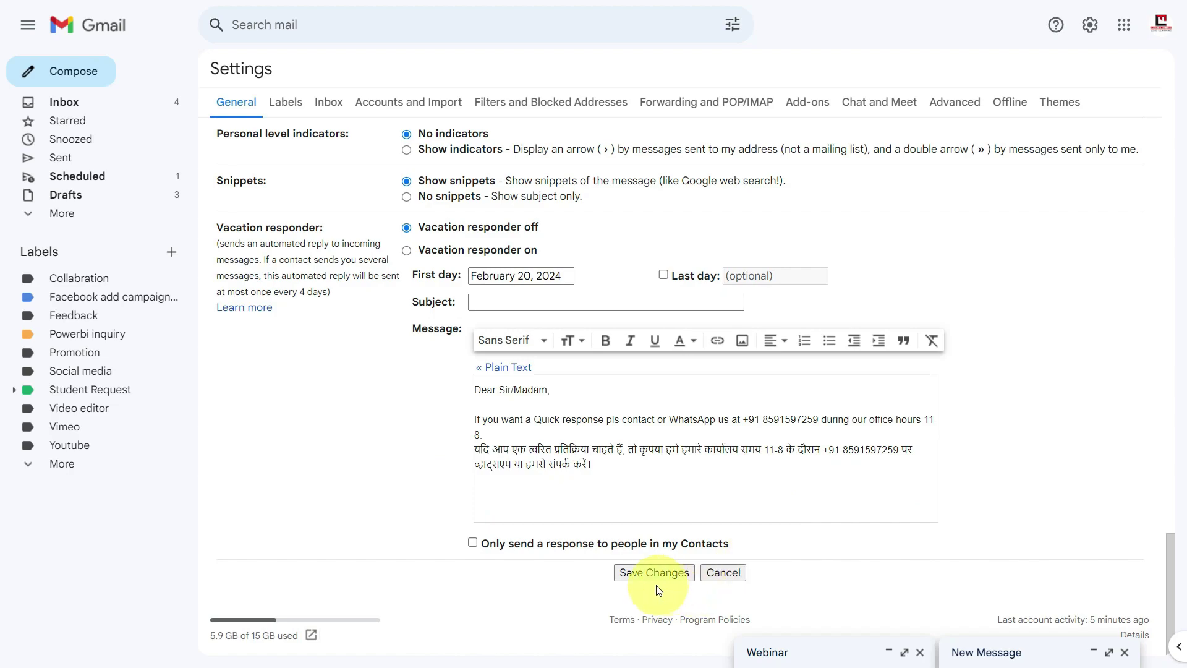
scroll(712, 458, up, 4)
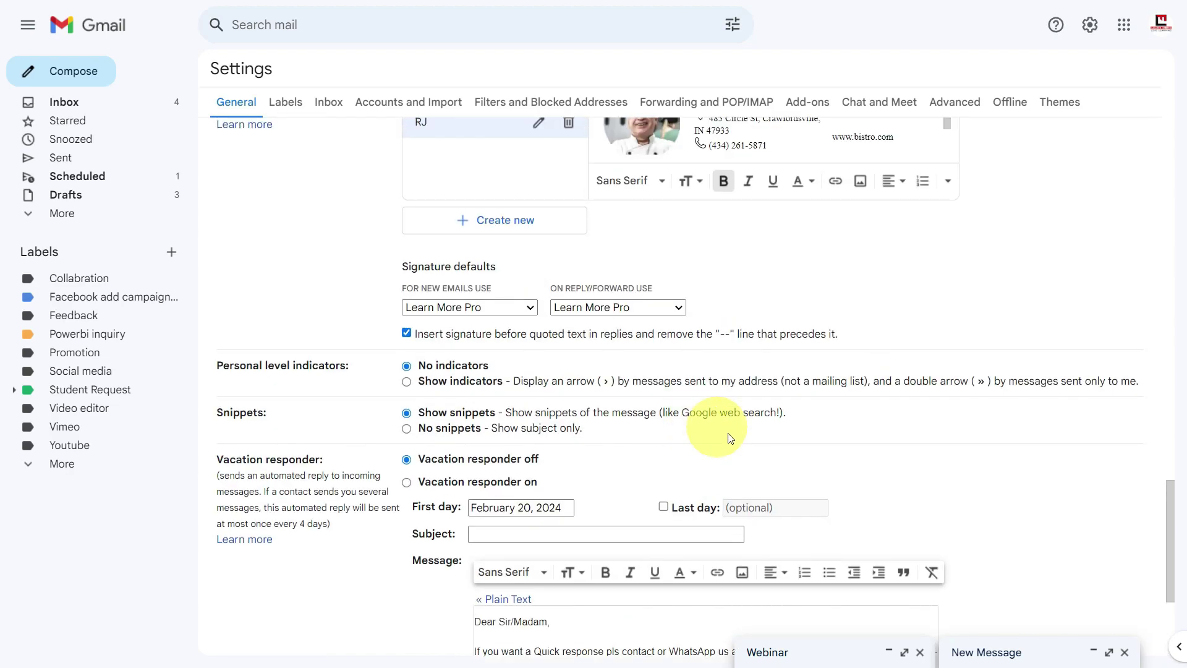
scroll(758, 454, up, 3)
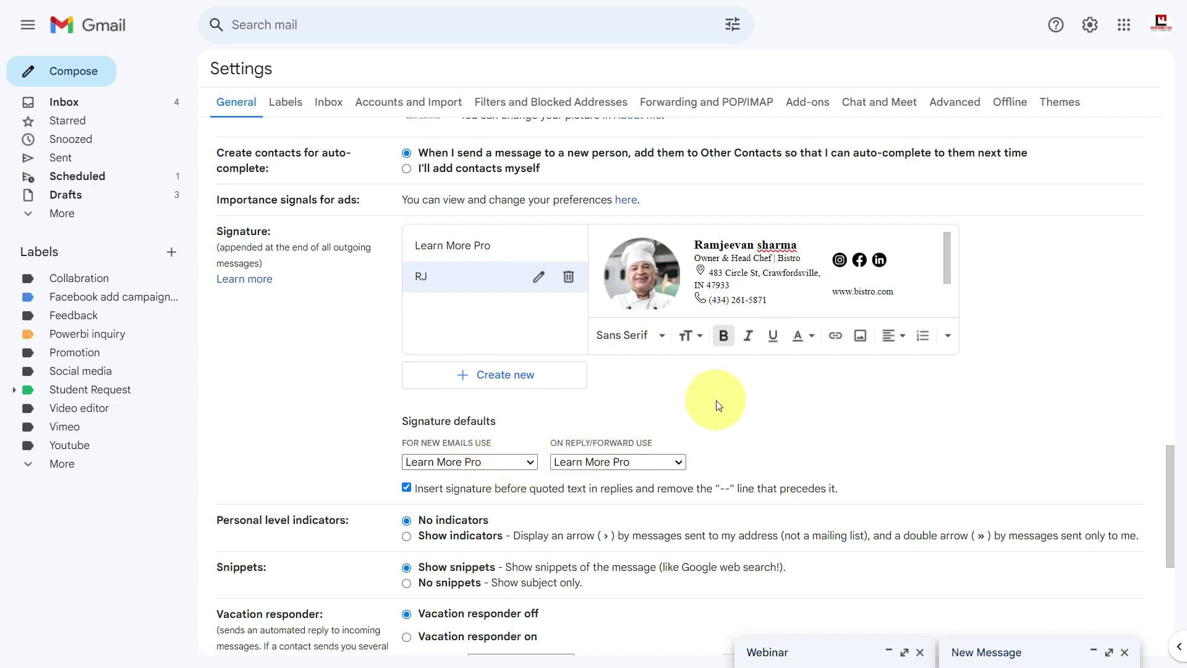
drag(401, 423, 477, 418)
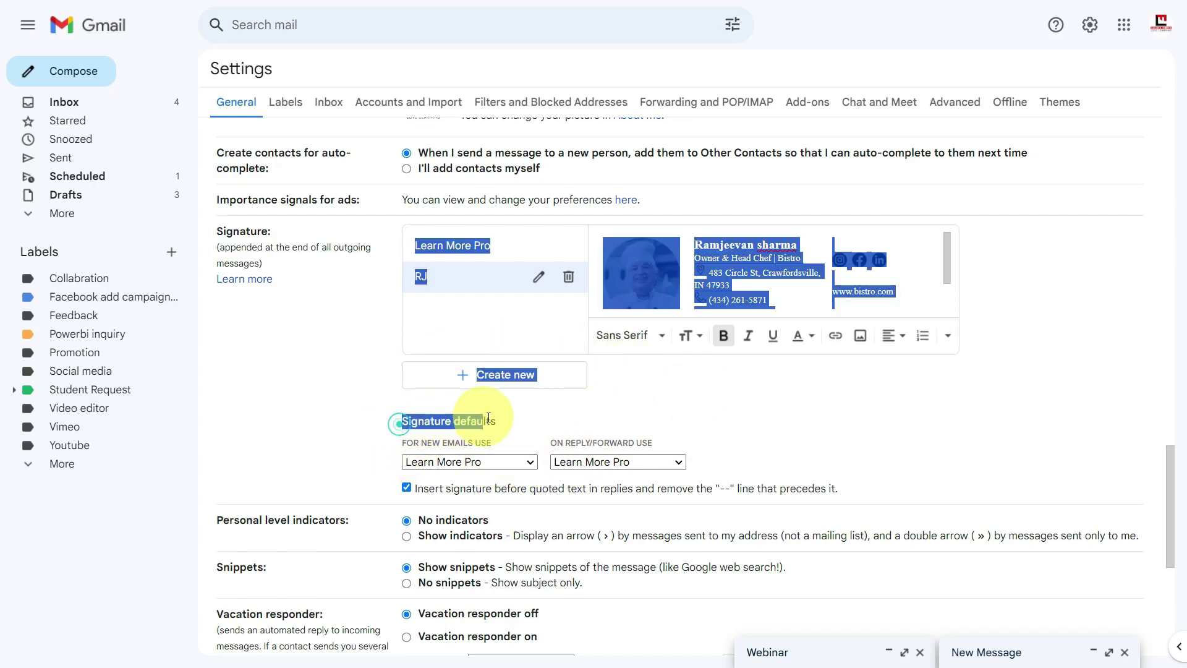
click(510, 419)
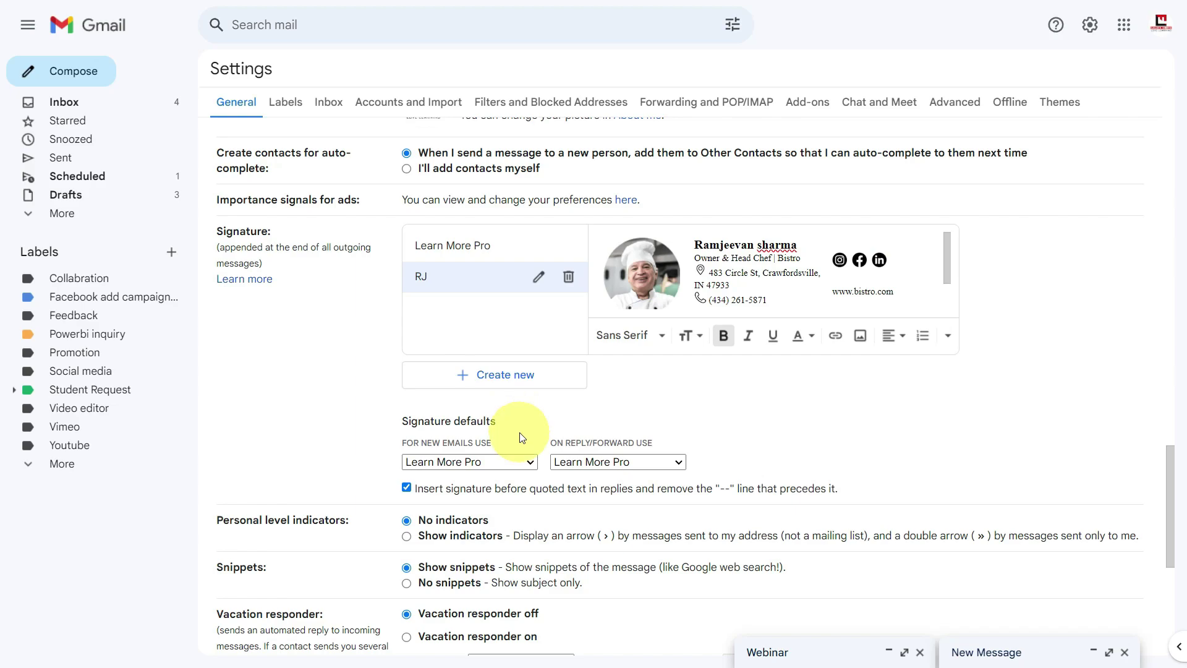
drag(502, 443, 413, 446)
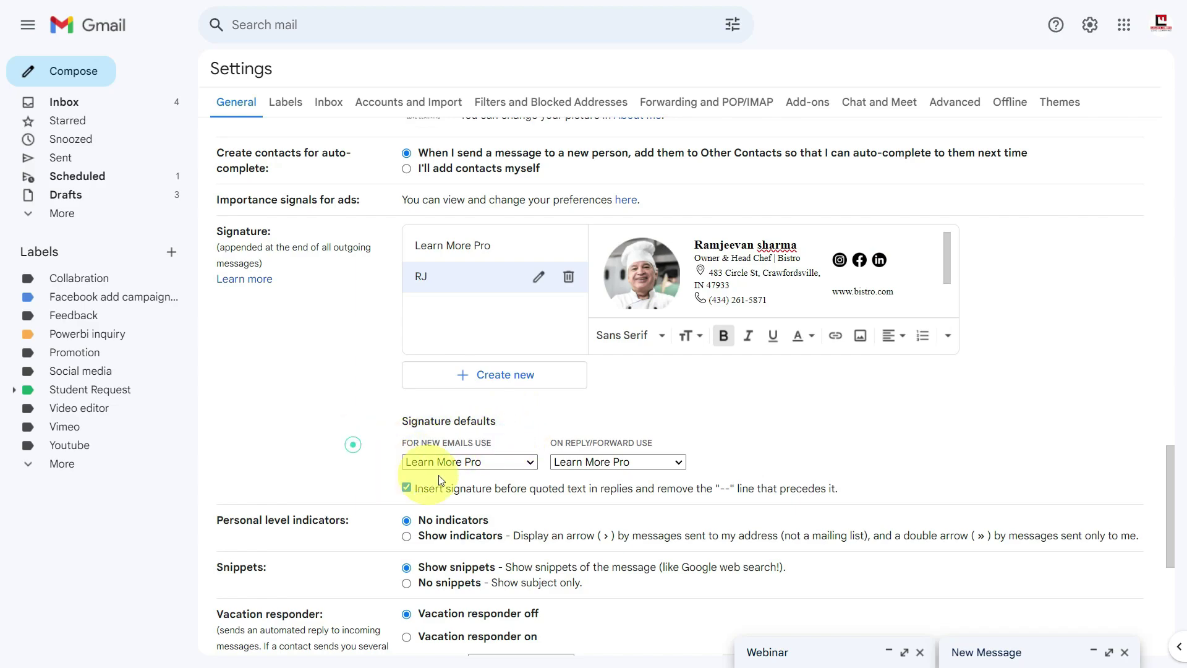
click(482, 458)
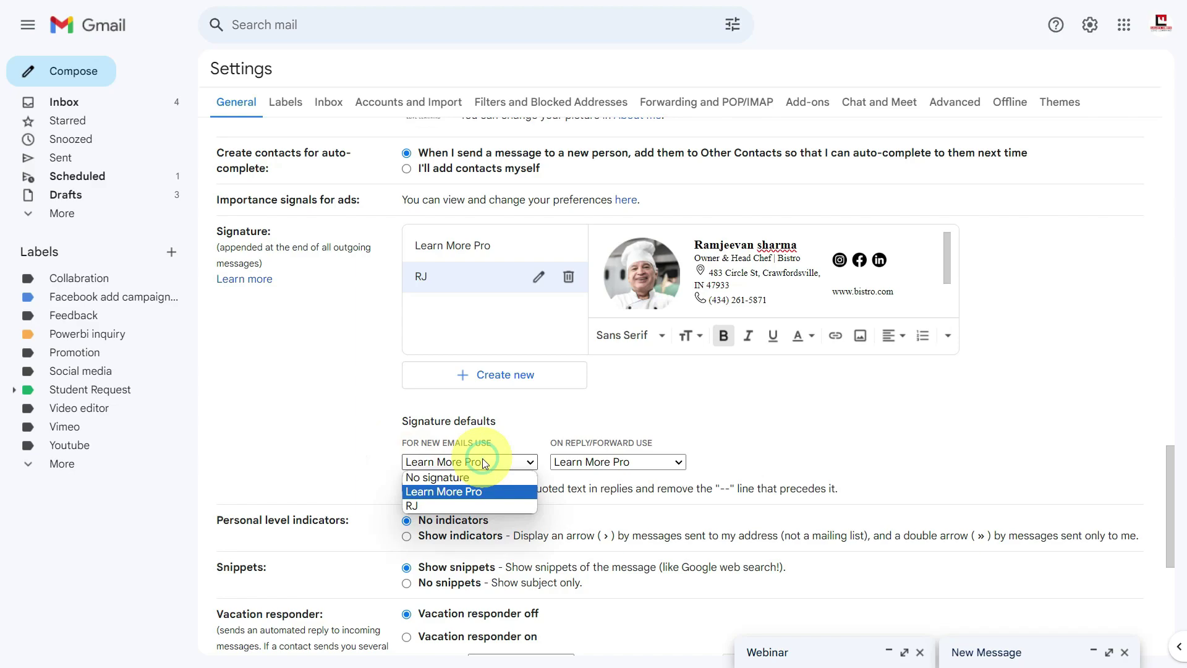
click(444, 490)
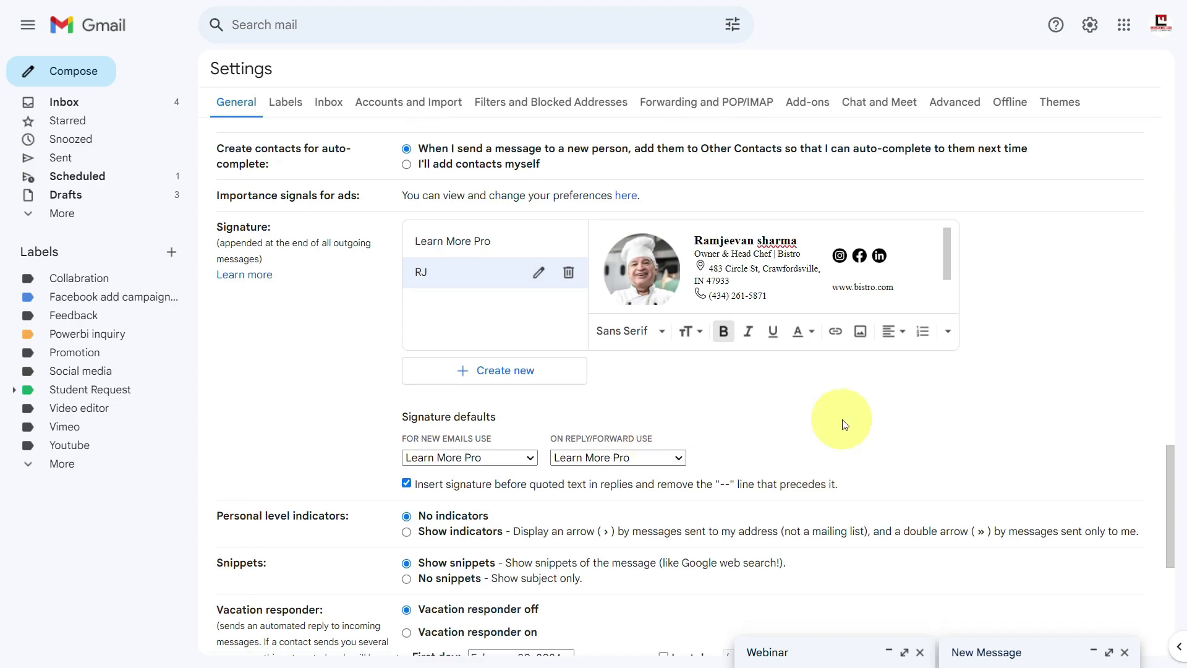
Save the changed general settings with the new RJ signature and the signature defaults.
scroll(844, 418, down, 6)
scroll(885, 441, up, 1)
scroll(804, 507, down, 1)
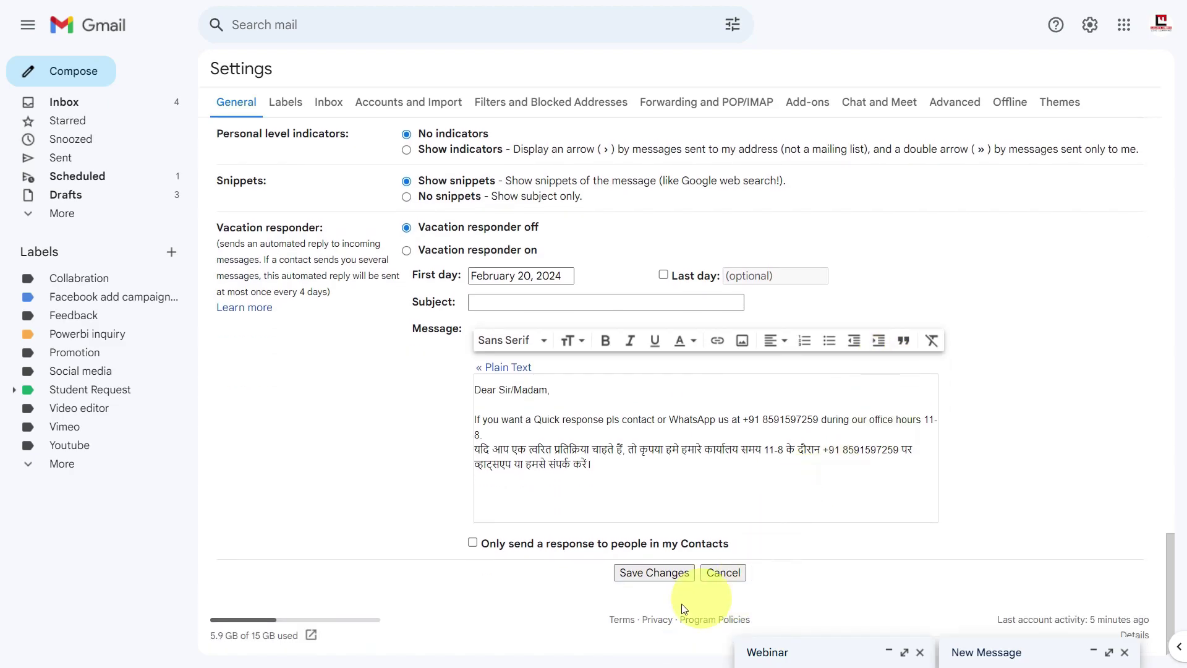
click(655, 574)
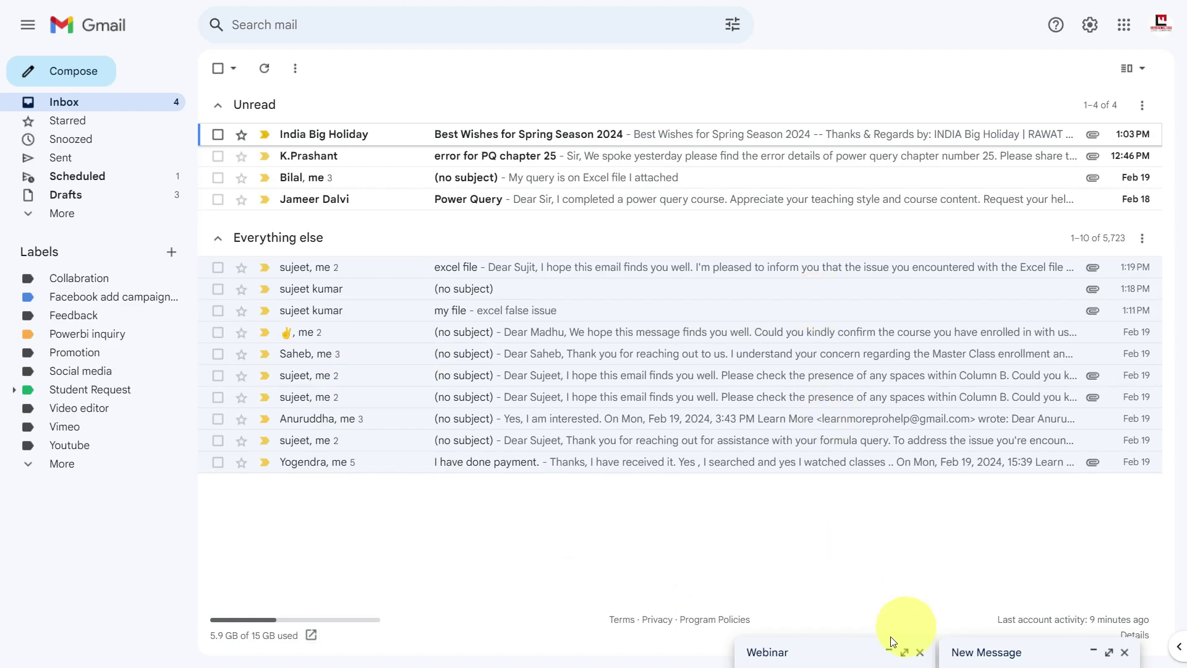
Reopen the minimized Webinar draft and delete the Learn More Pro signature below its closing sentence.
click(893, 654)
scroll(684, 414, down, 2)
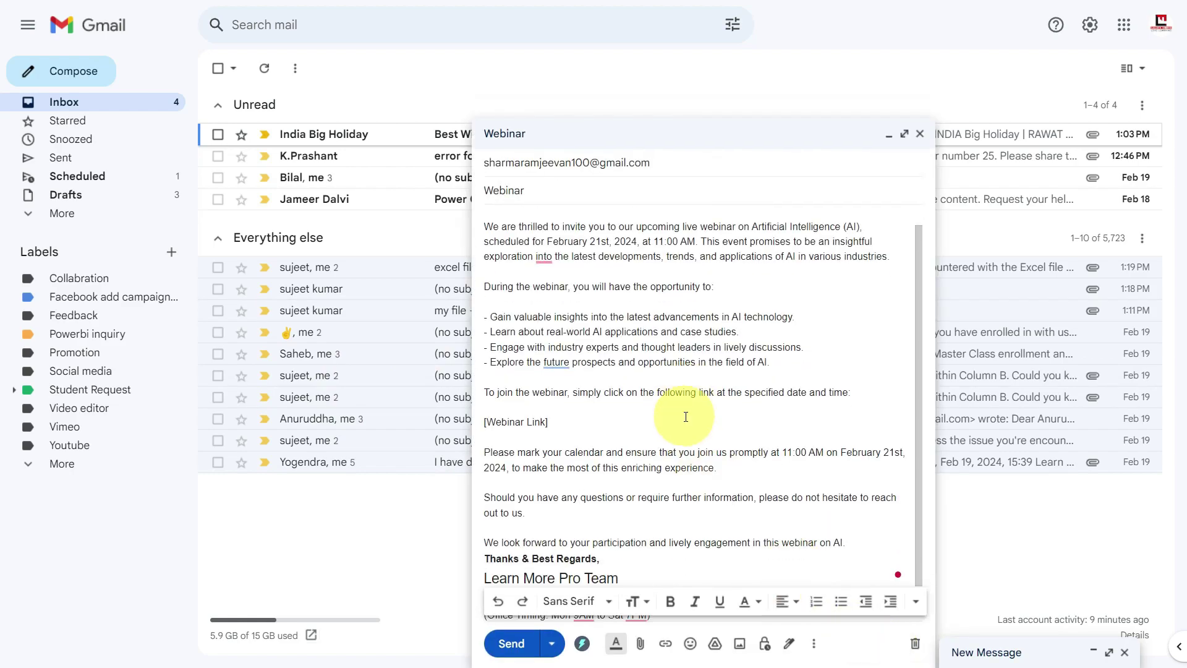
drag(675, 577, 483, 519)
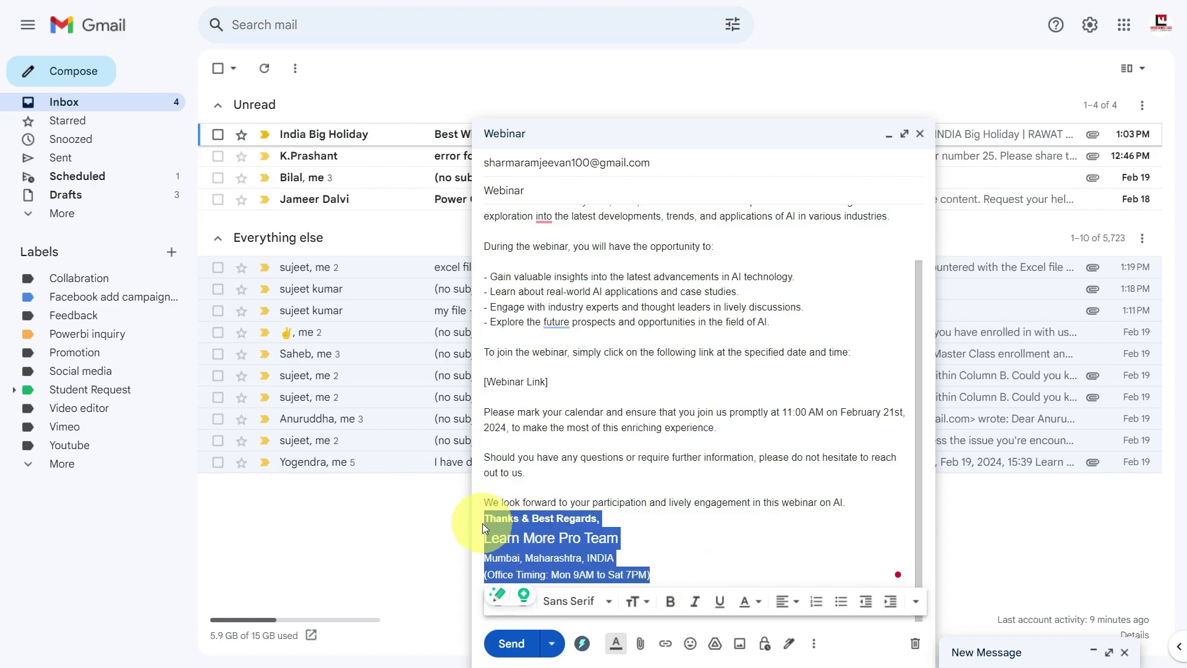
key(BackSpace)
scroll(618, 433, down, 1)
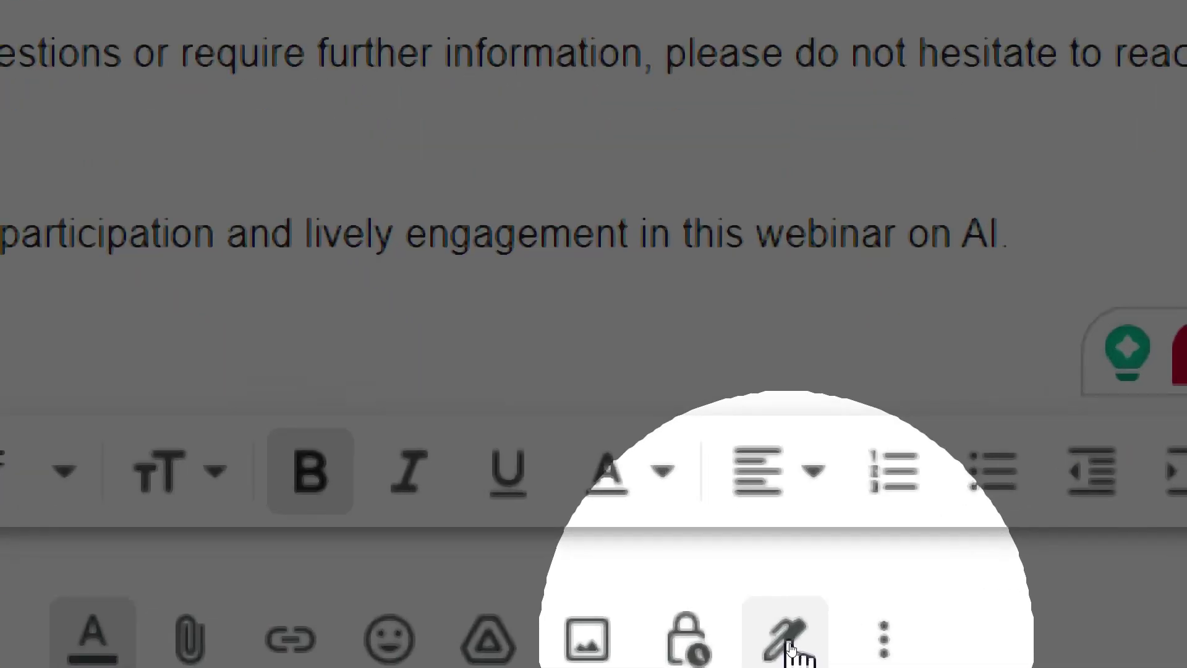
Insert the RJ signature at the end of the Webinar draft.
click(789, 647)
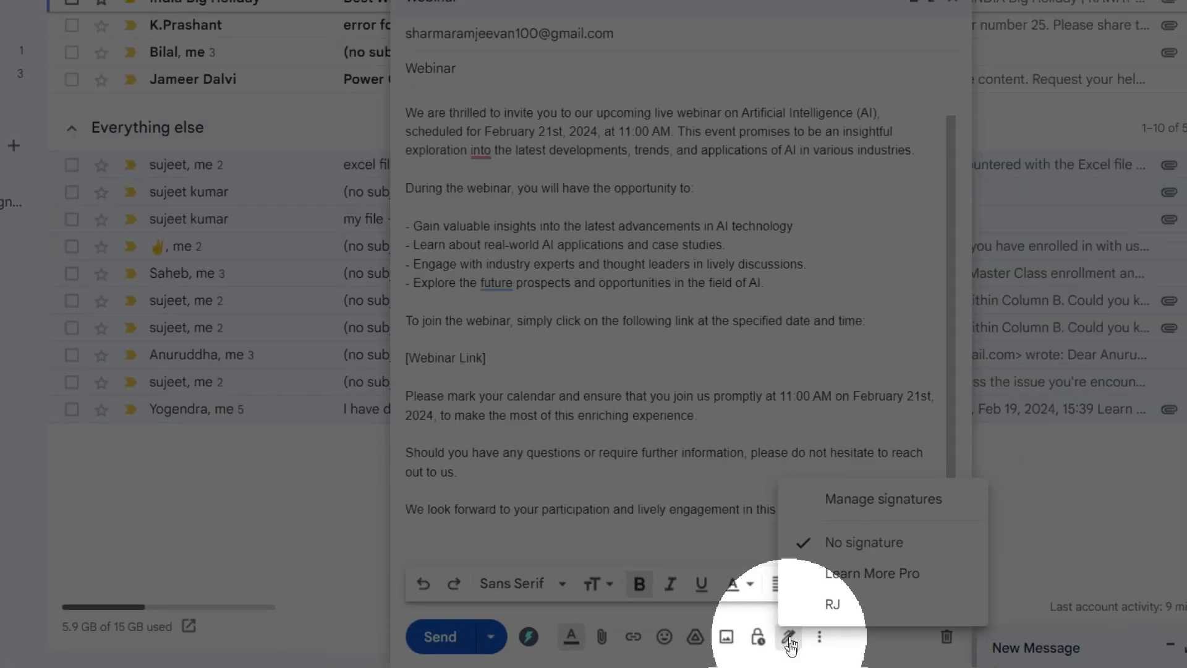
click(790, 646)
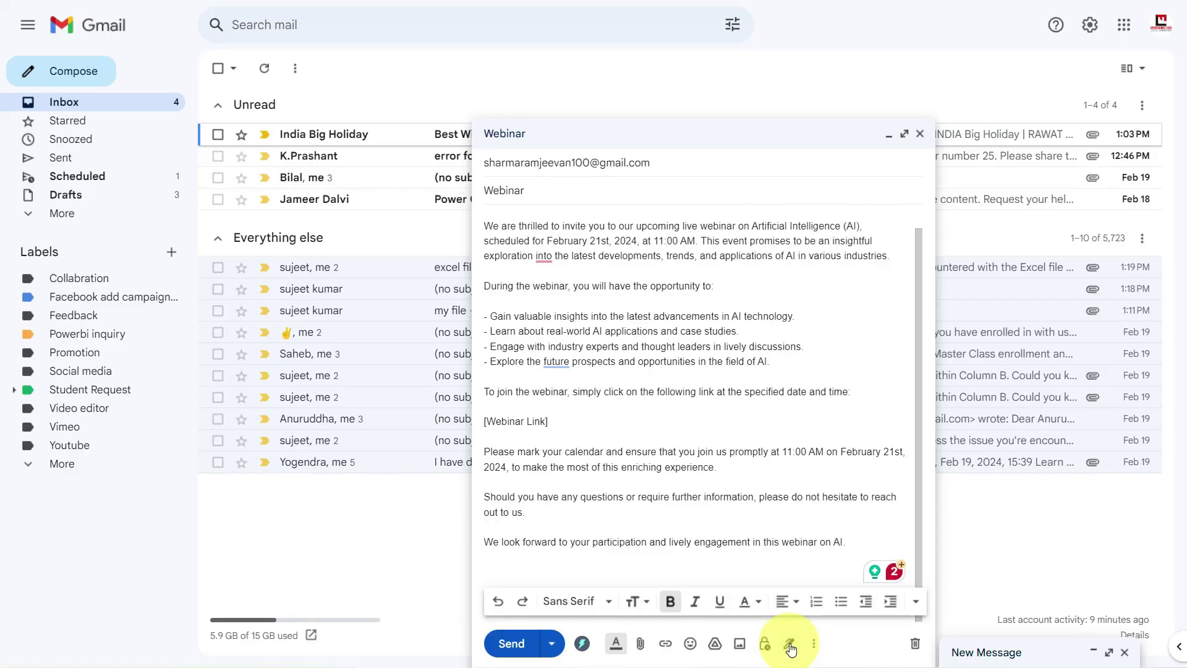
click(791, 646)
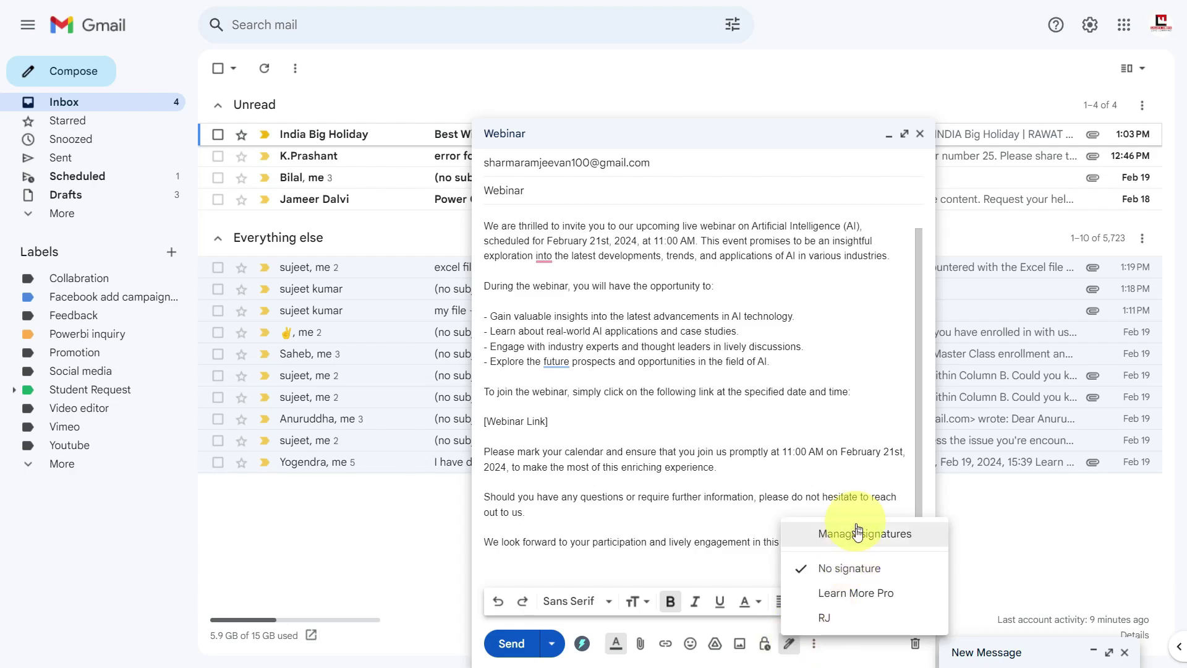
click(836, 618)
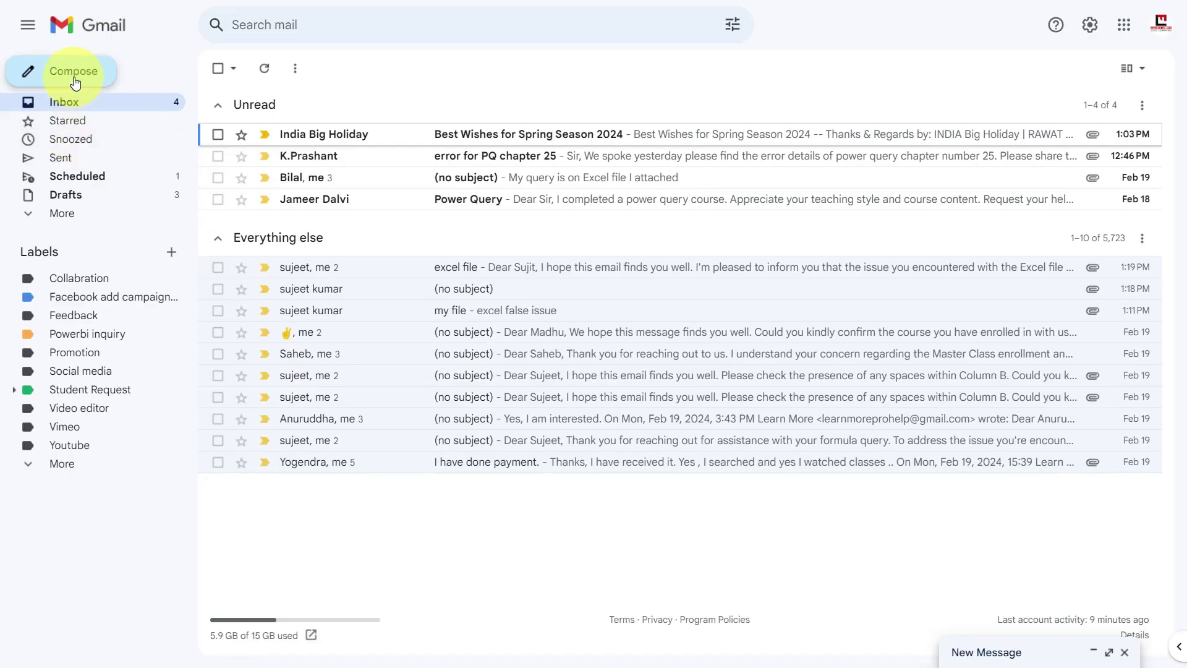
Compose a new email to the contact's suggested address with the subject "hi" and send it.
click(74, 75)
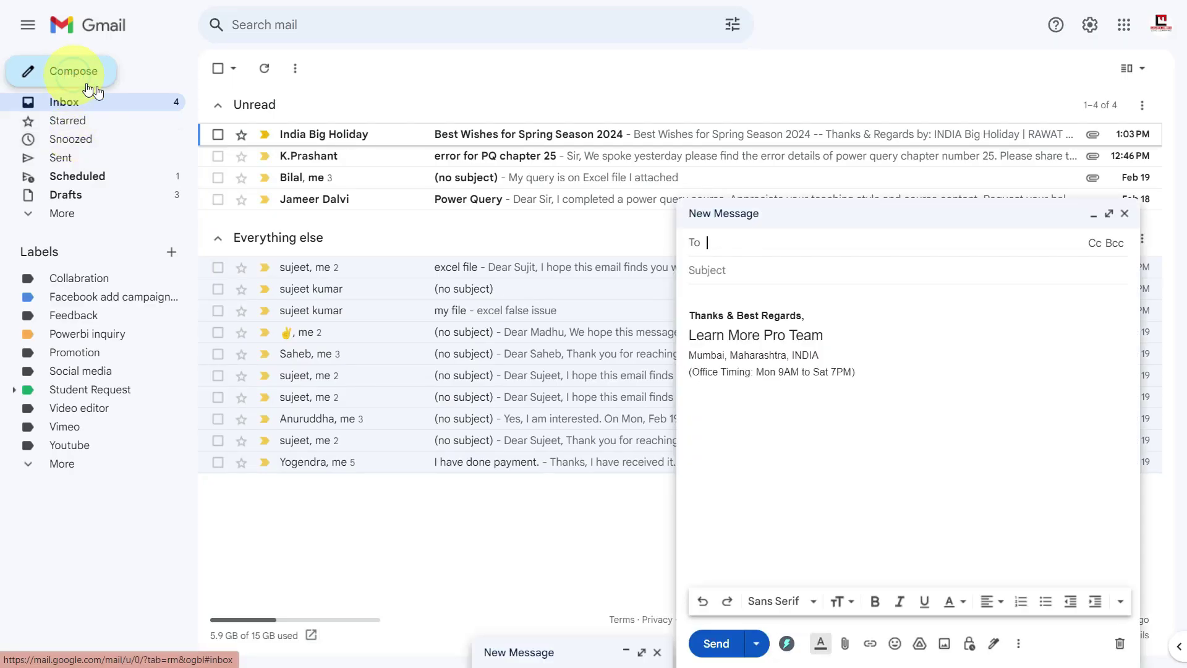
text(shr)
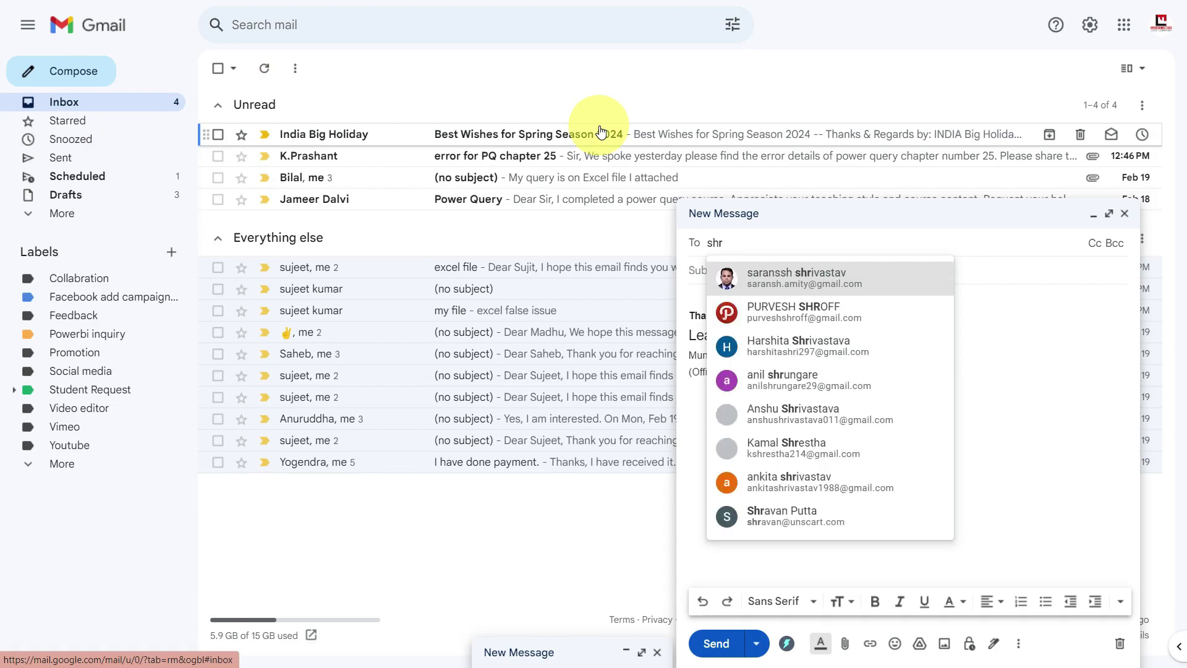
key(BackSpace)
text(arm)
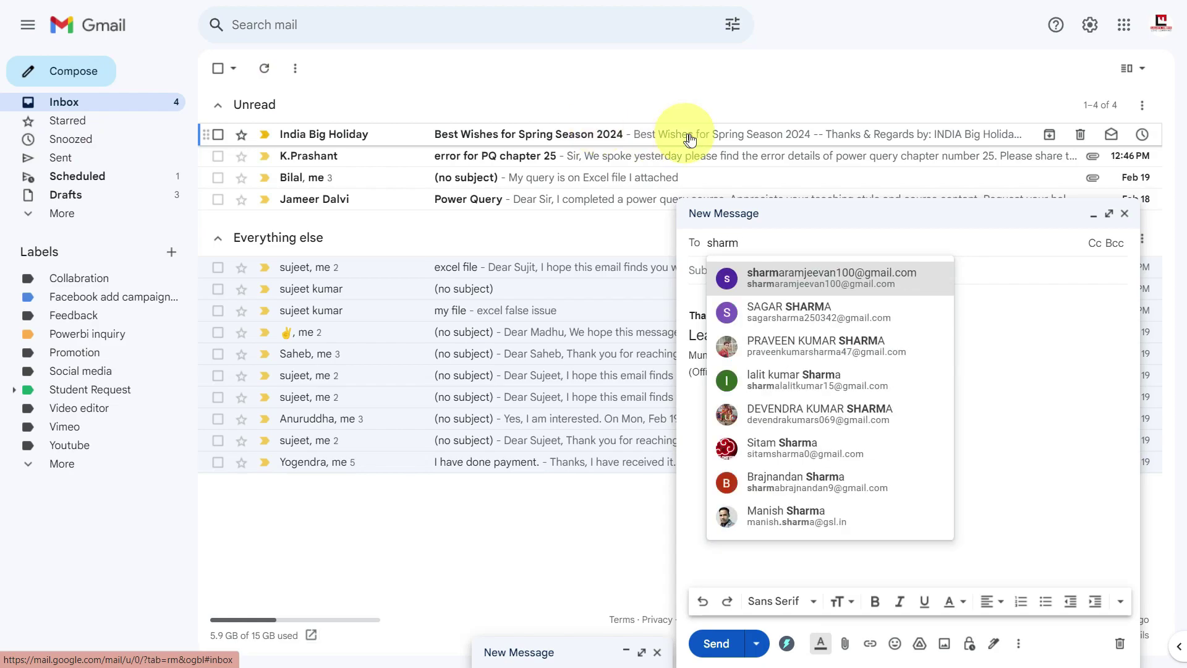
click(808, 276)
key(Tab)
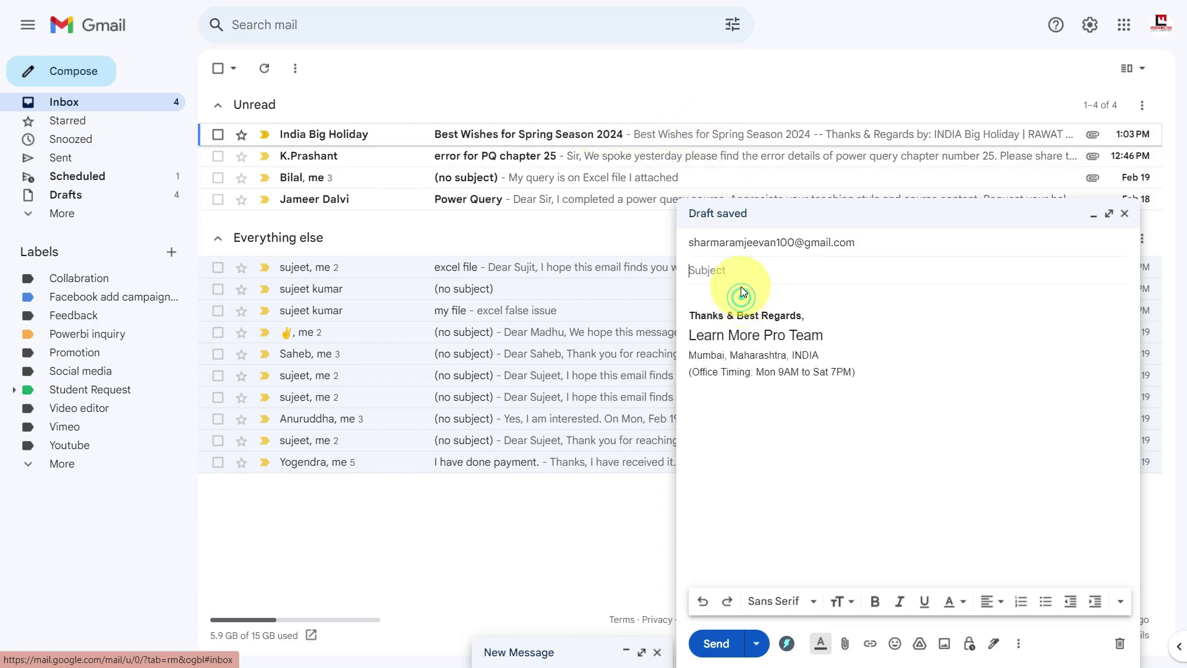
text(hi)
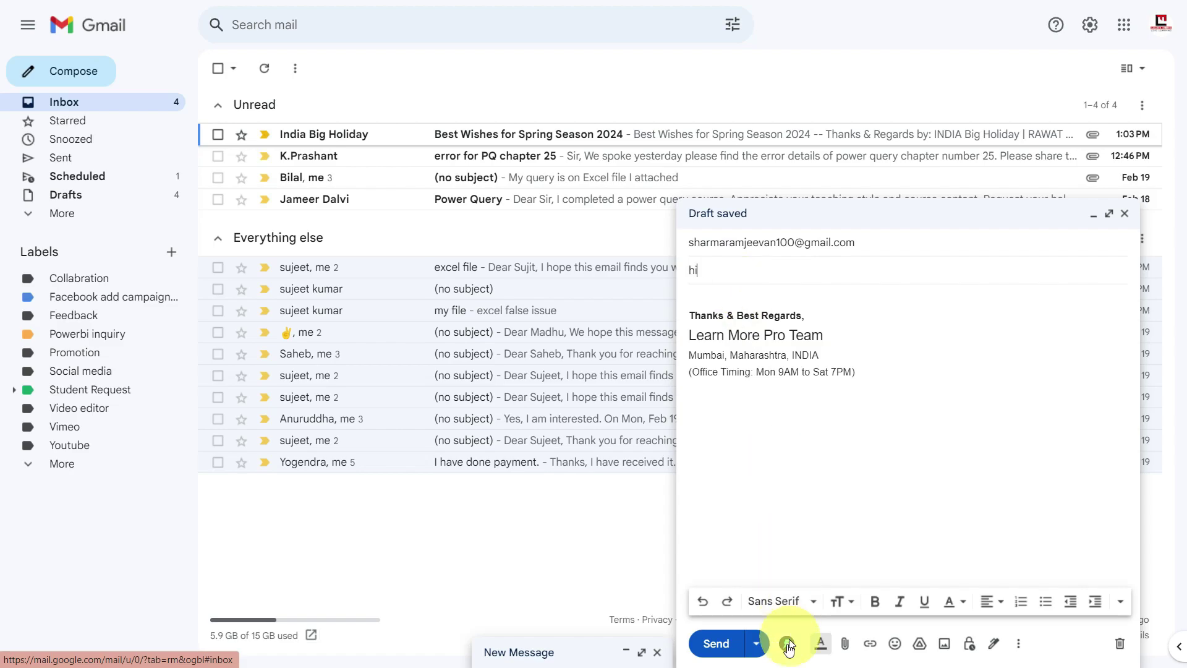
click(716, 649)
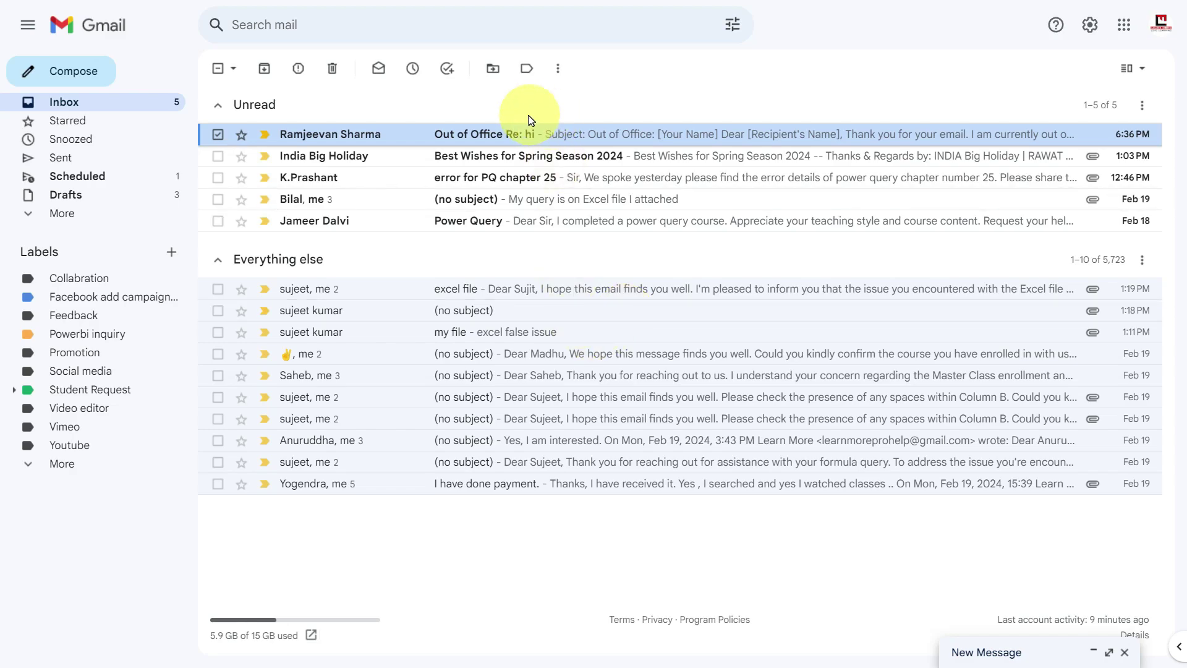
Open the Out of Office reply to the "hi" email, read its subject and body, and return to the inbox.
click(510, 138)
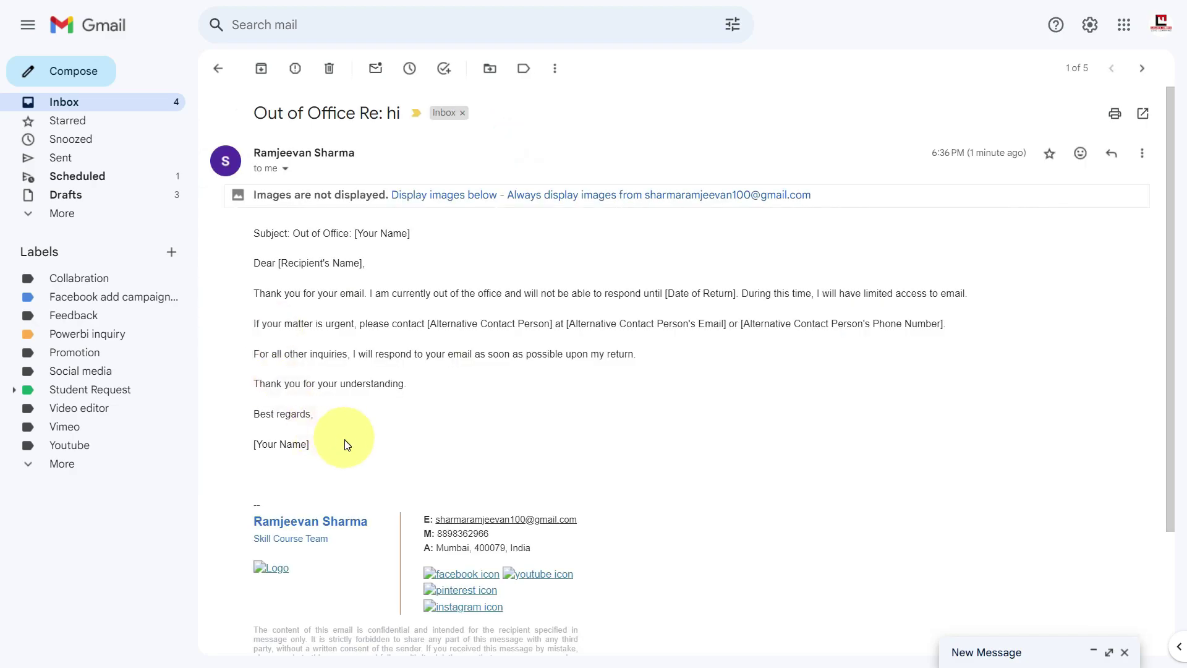
drag(344, 440, 254, 235)
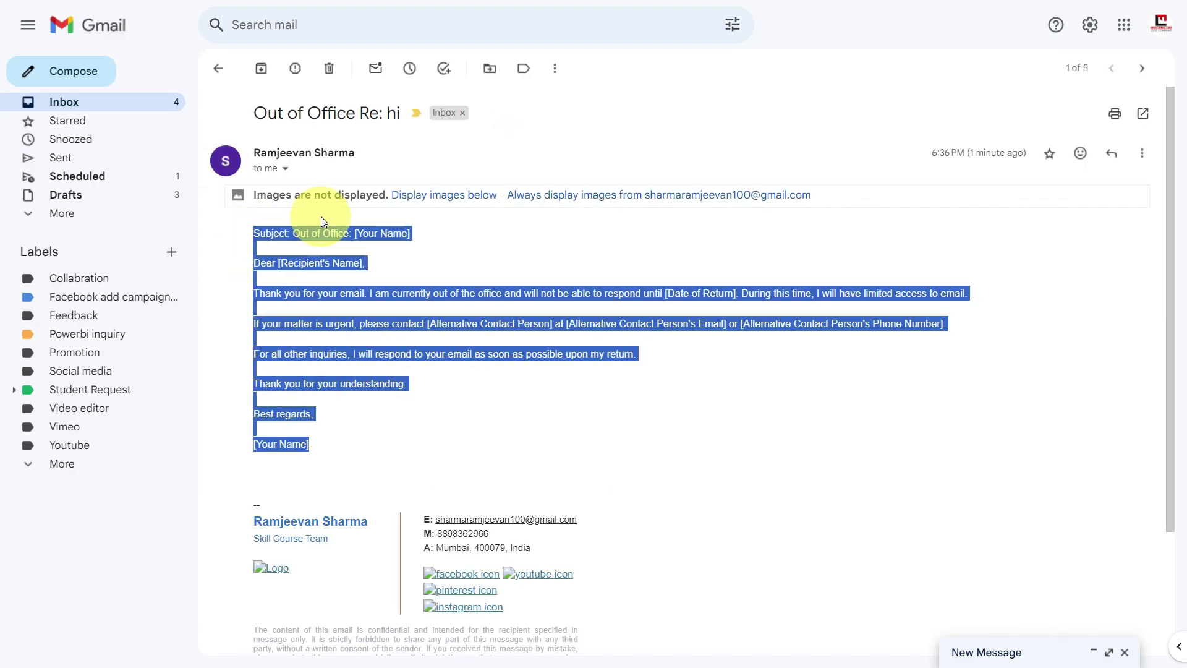
drag(250, 113, 356, 113)
click(719, 393)
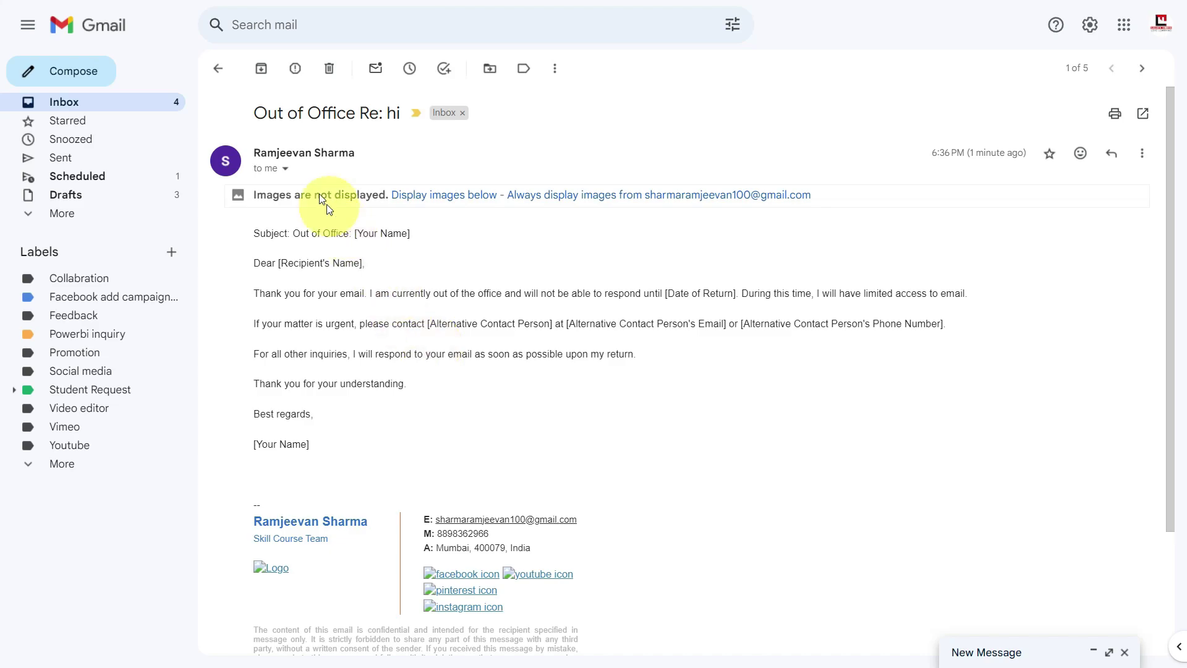
click(218, 70)
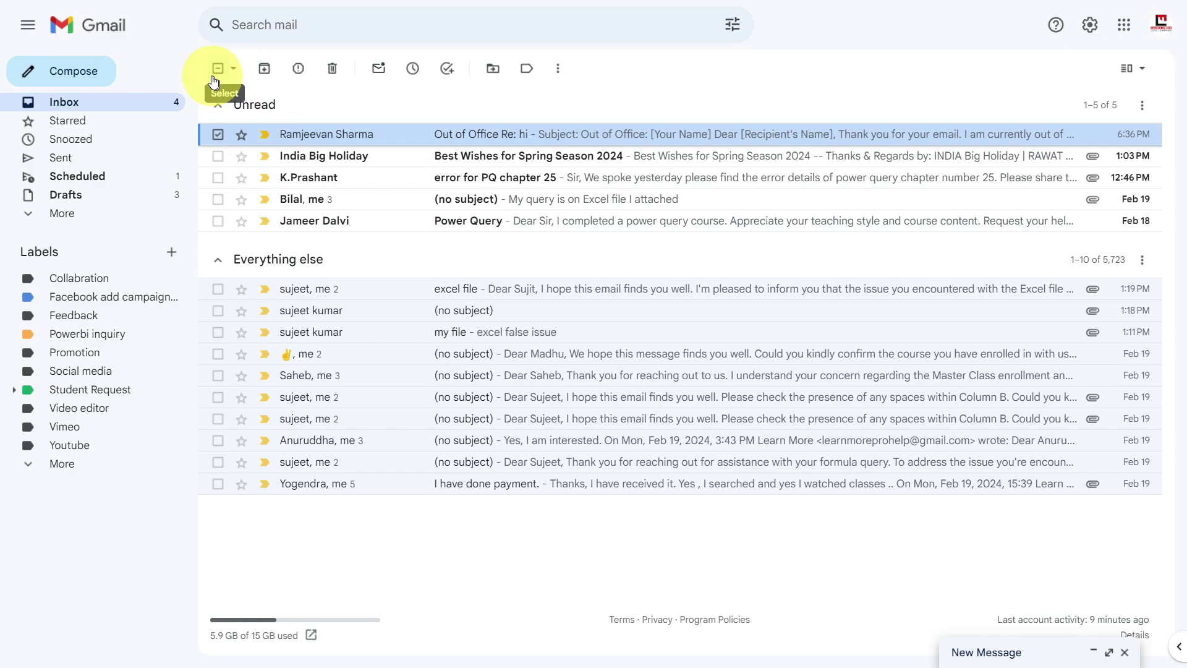
Open the general settings and examine the Vacation responder section with its existing message text.
click(1090, 25)
click(1060, 106)
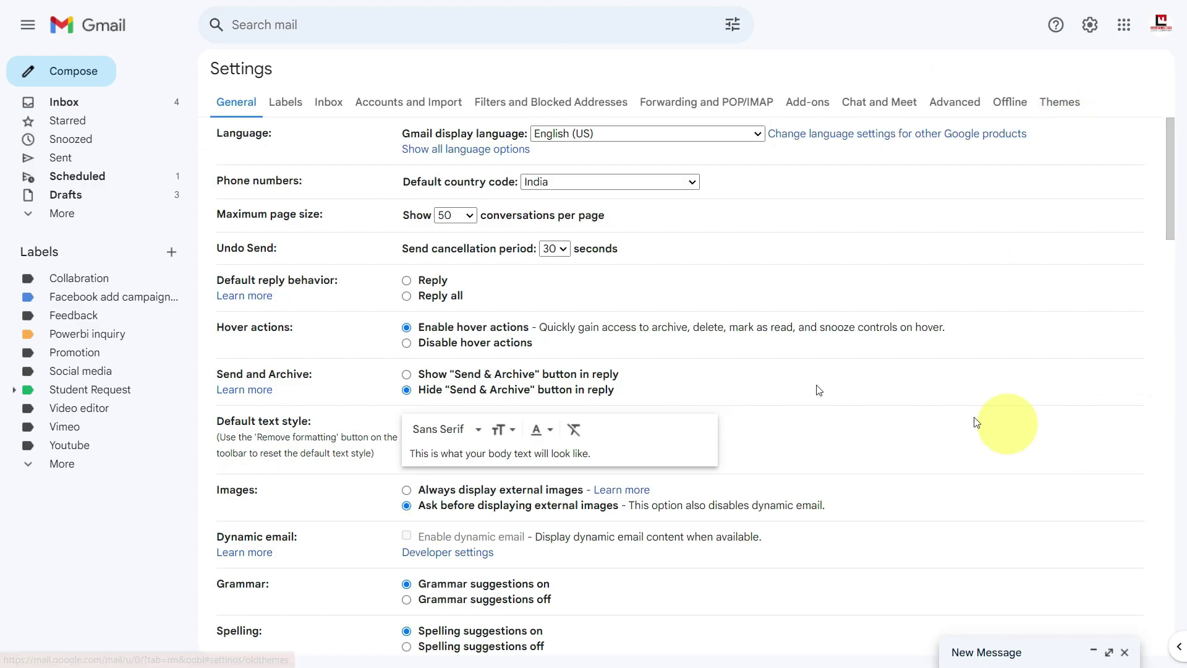
click(236, 104)
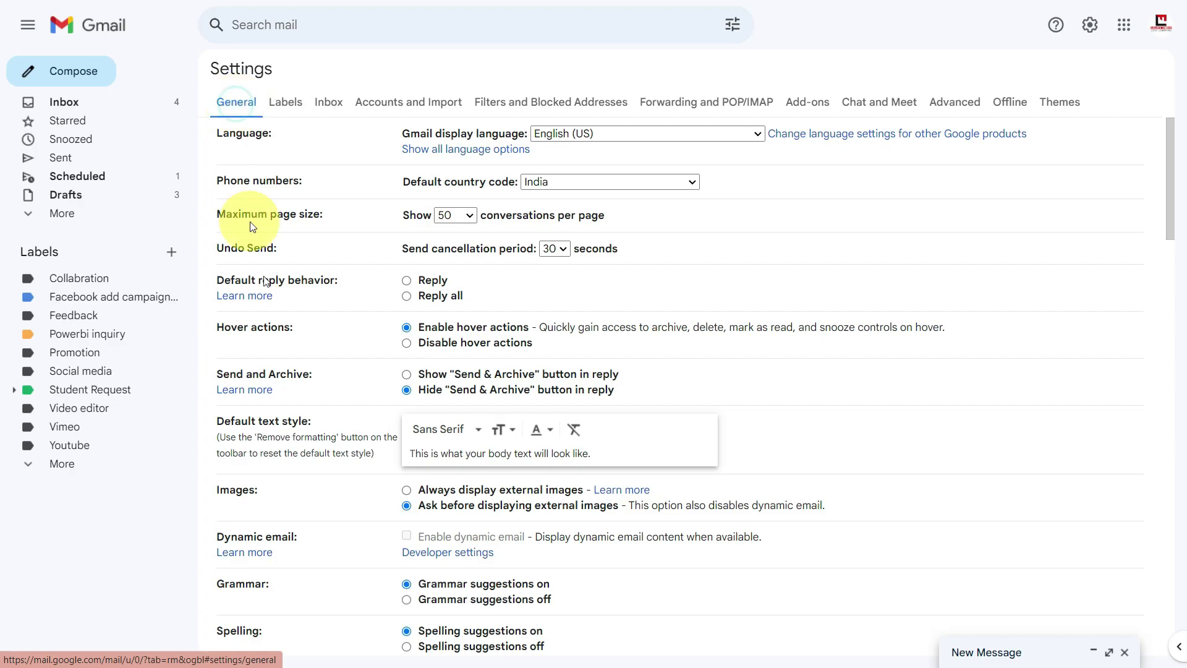
scroll(266, 251, down, 10)
scroll(270, 250, down, 12)
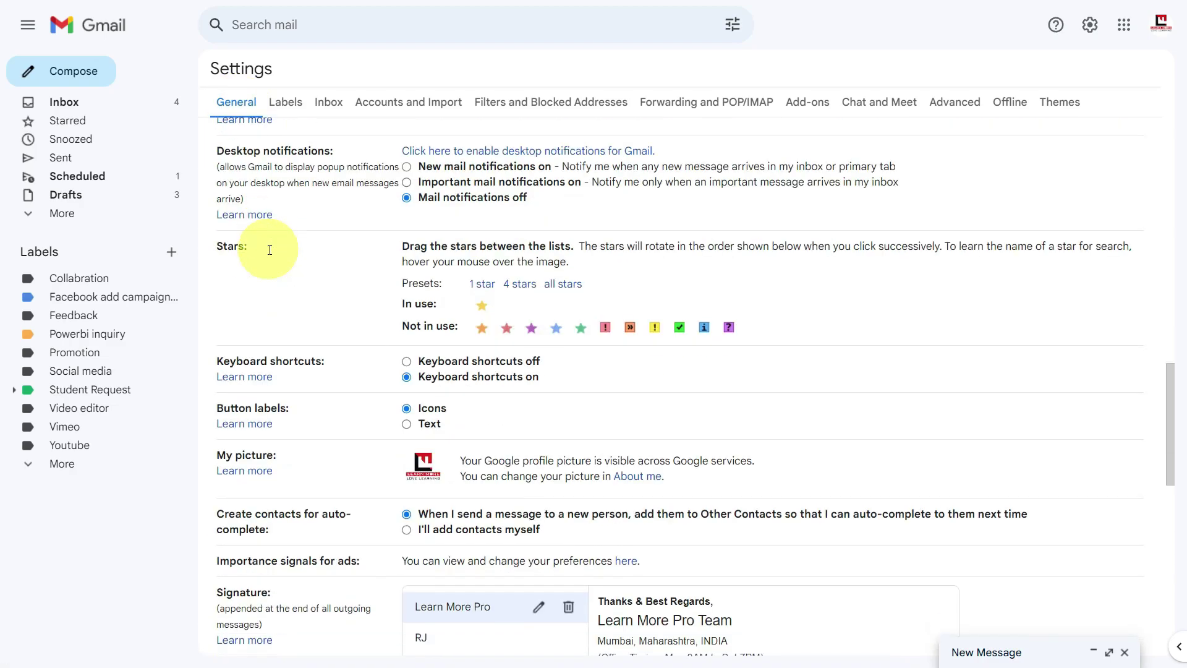
scroll(267, 248, down, 4)
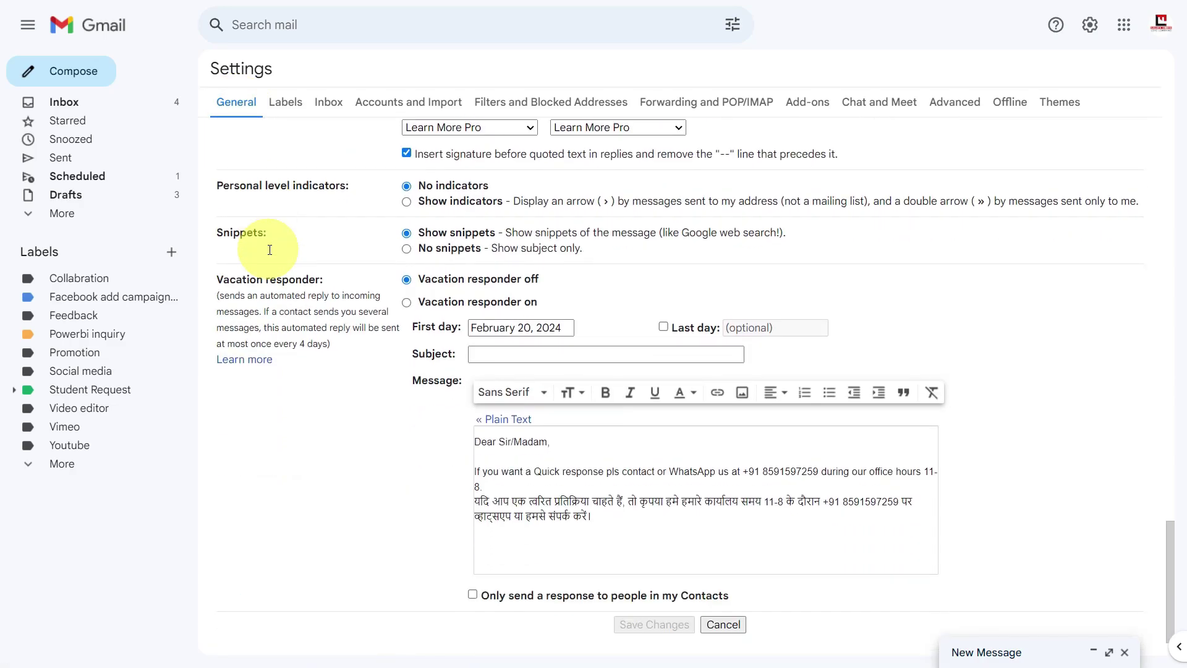
drag(220, 284, 322, 277)
click(358, 290)
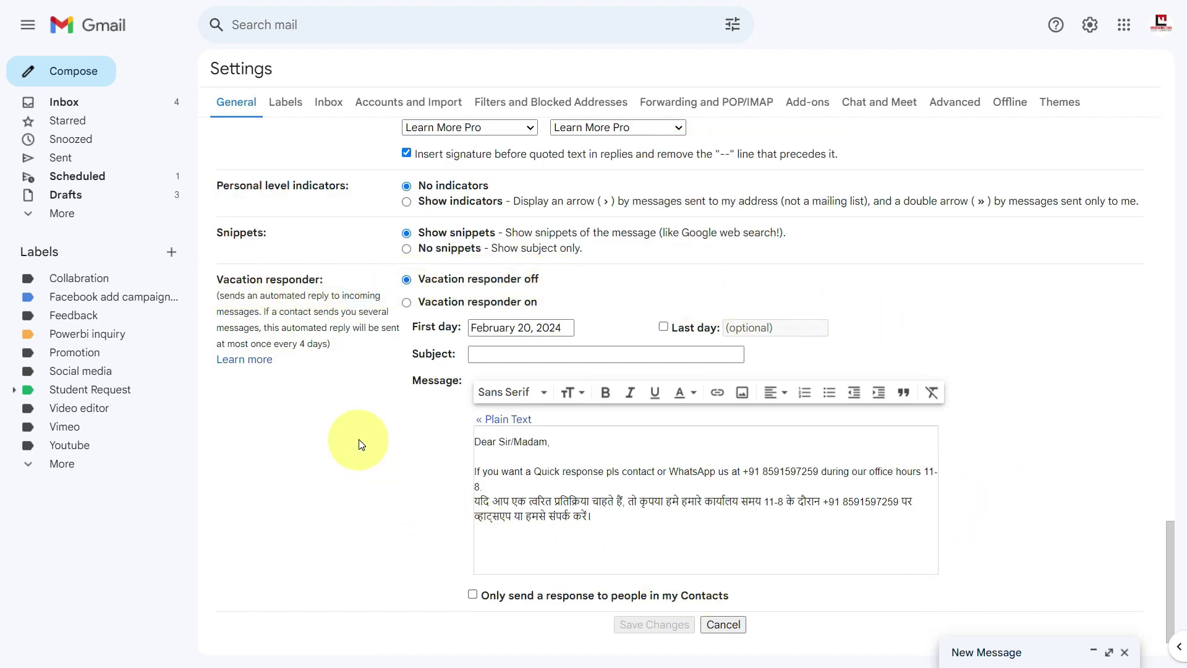
drag(627, 522, 471, 443)
click(699, 535)
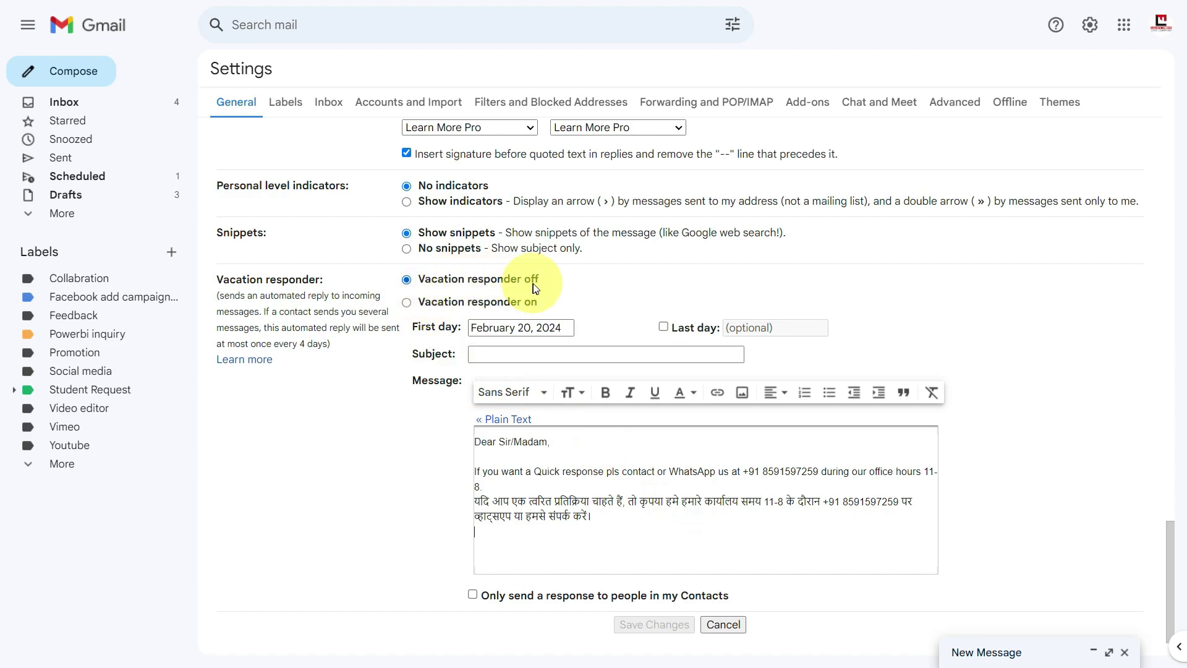
Turn the vacation responder on with first day February 20, 2024 and last day February 22, 2024.
click(422, 308)
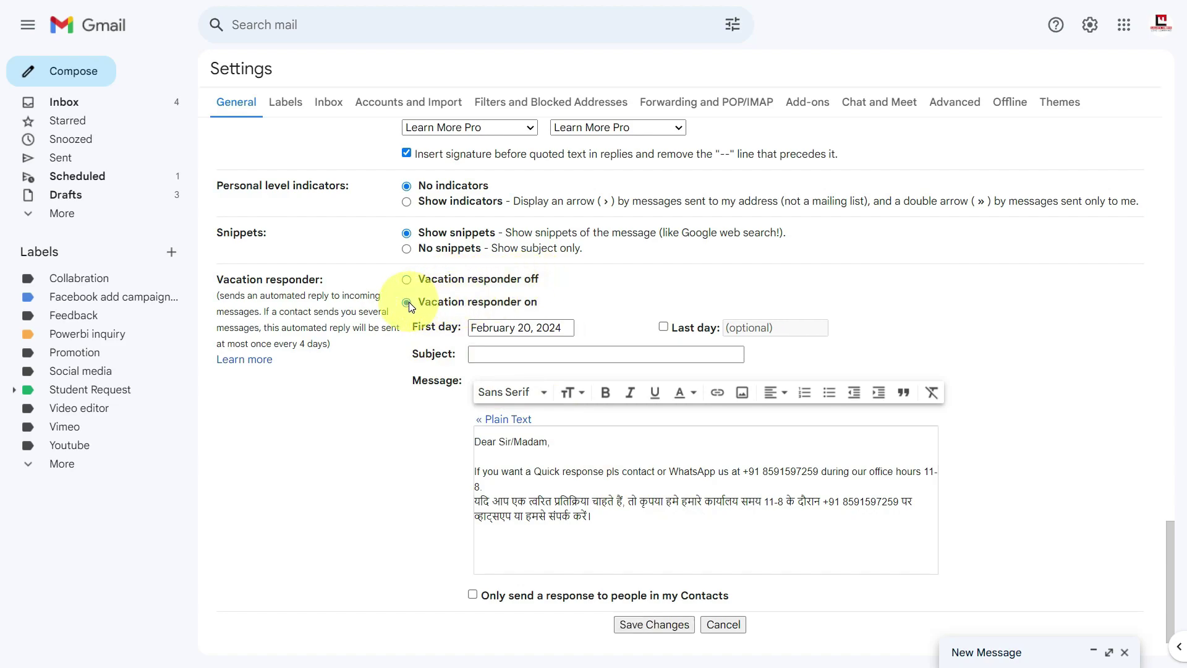
click(521, 327)
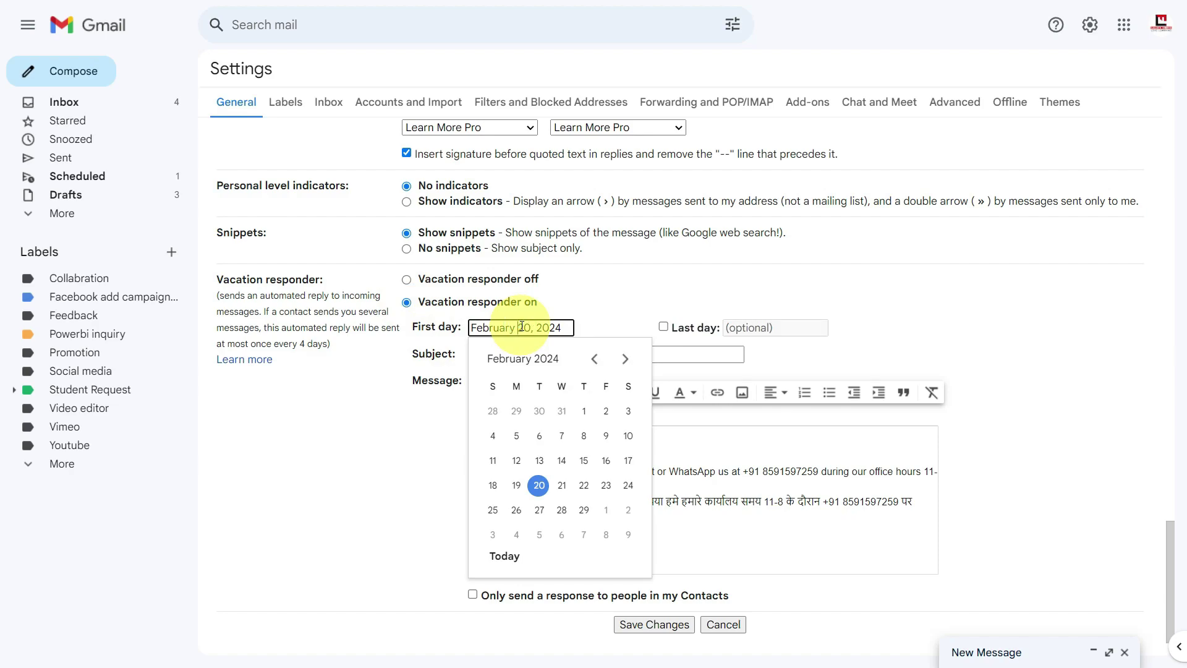
click(539, 485)
click(663, 327)
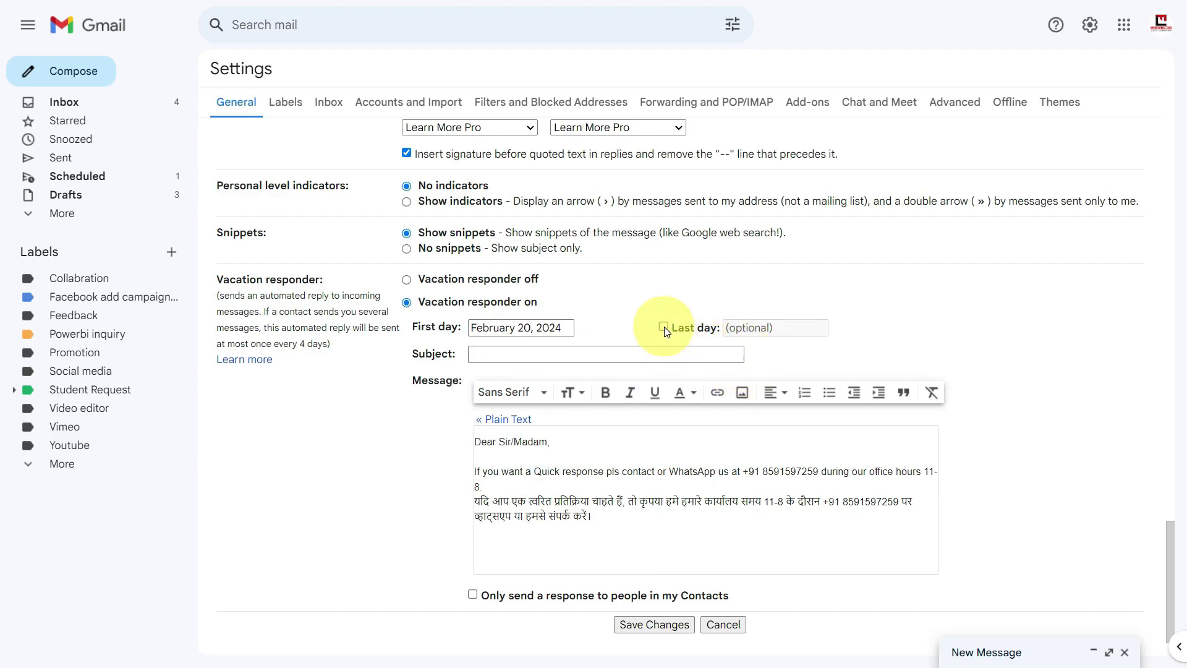
click(752, 329)
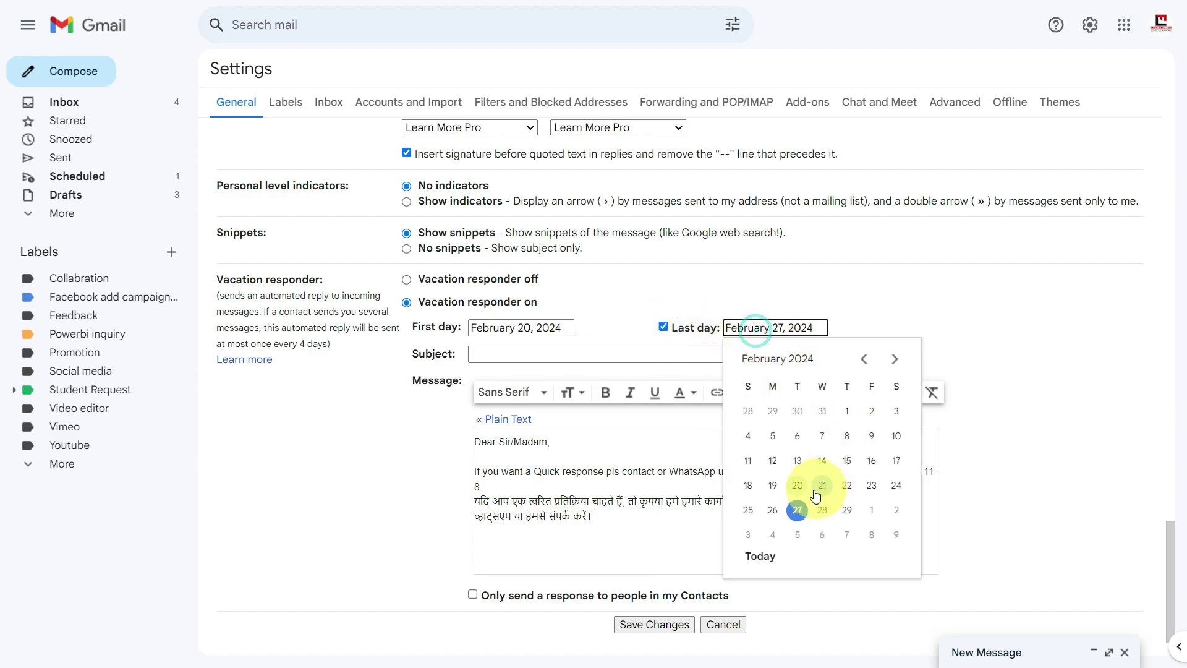
click(846, 486)
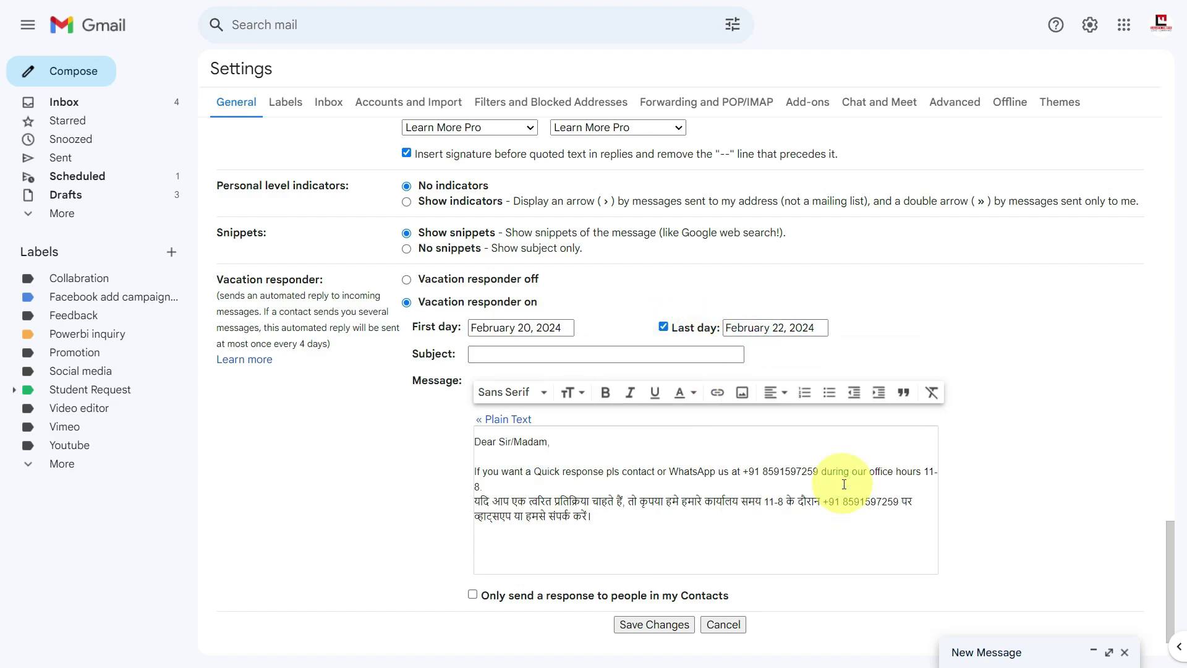
Enter an "Out of office" subject for the vacation responder and select its entire existing message text.
click(539, 355)
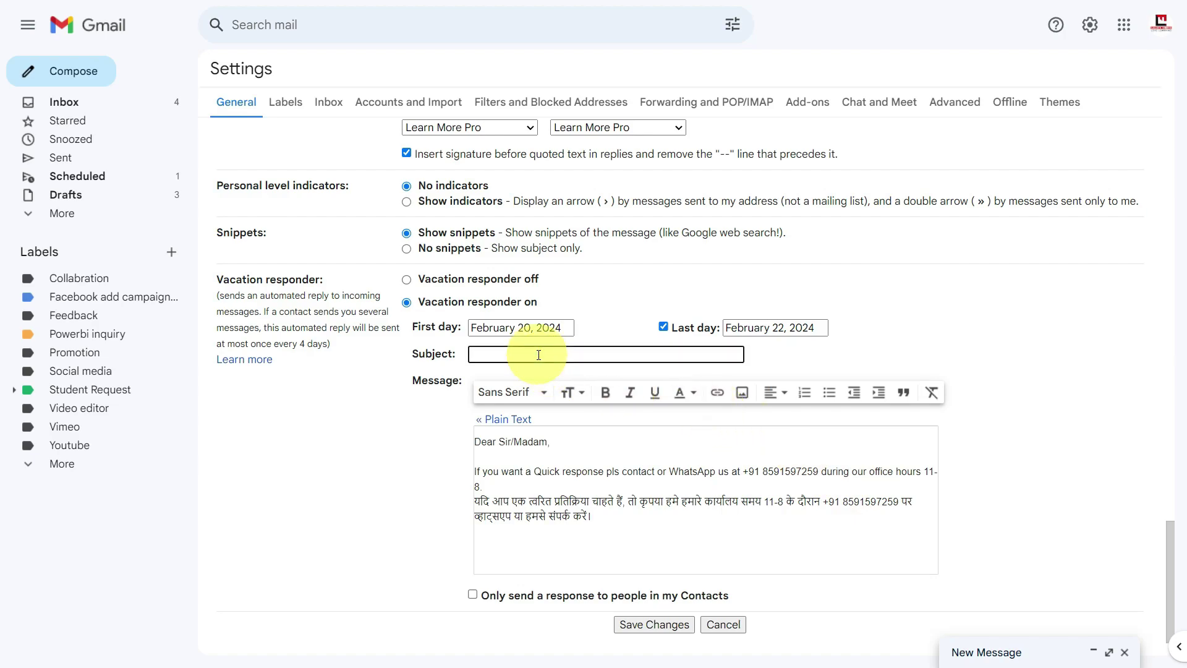
text(Out of office due e)
key(Tab)
key(ctrl+a)
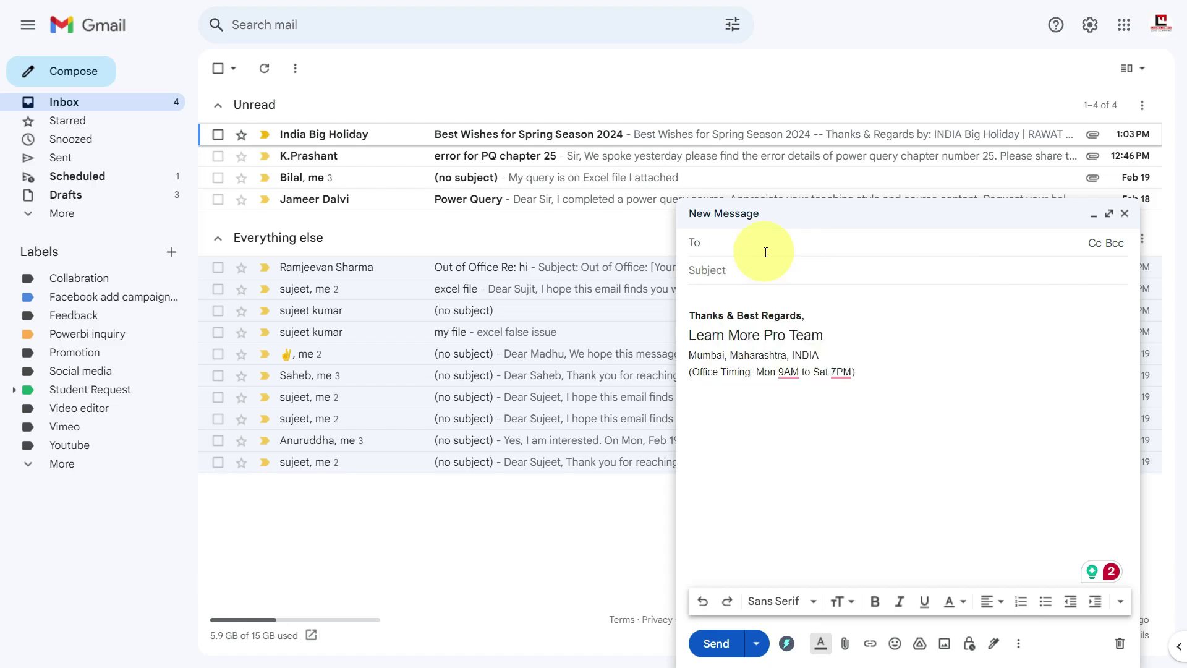
Address the new message to the contact's suggested email address and add an empty Cc line.
text(sharma)
key(Return)
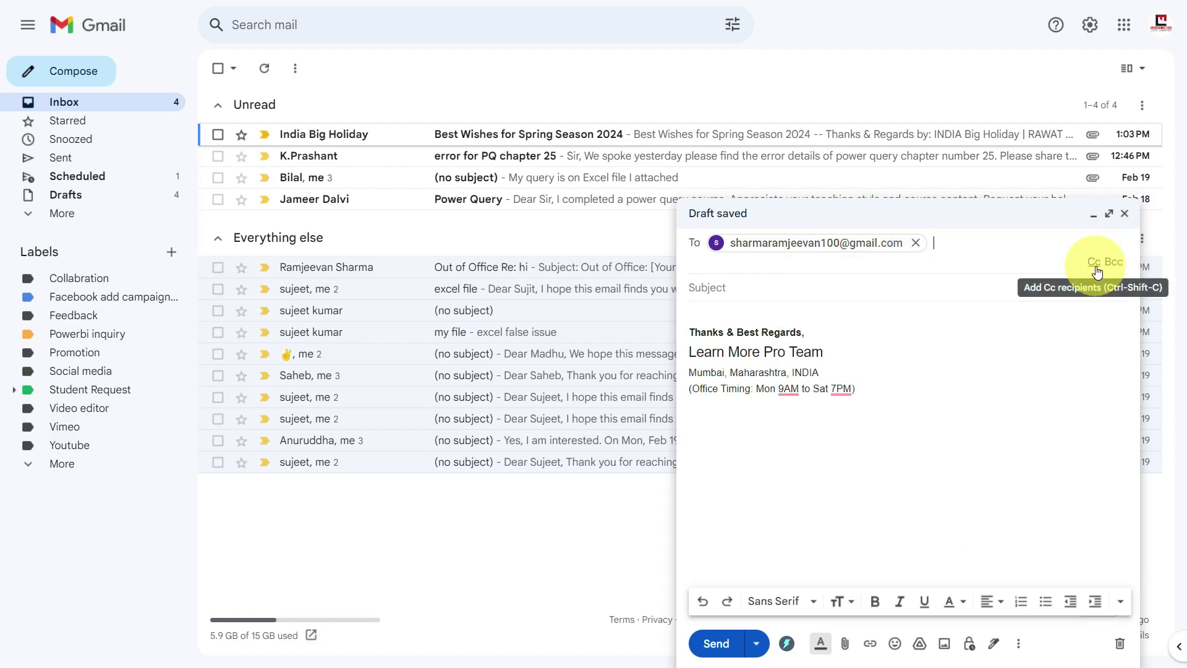
click(964, 242)
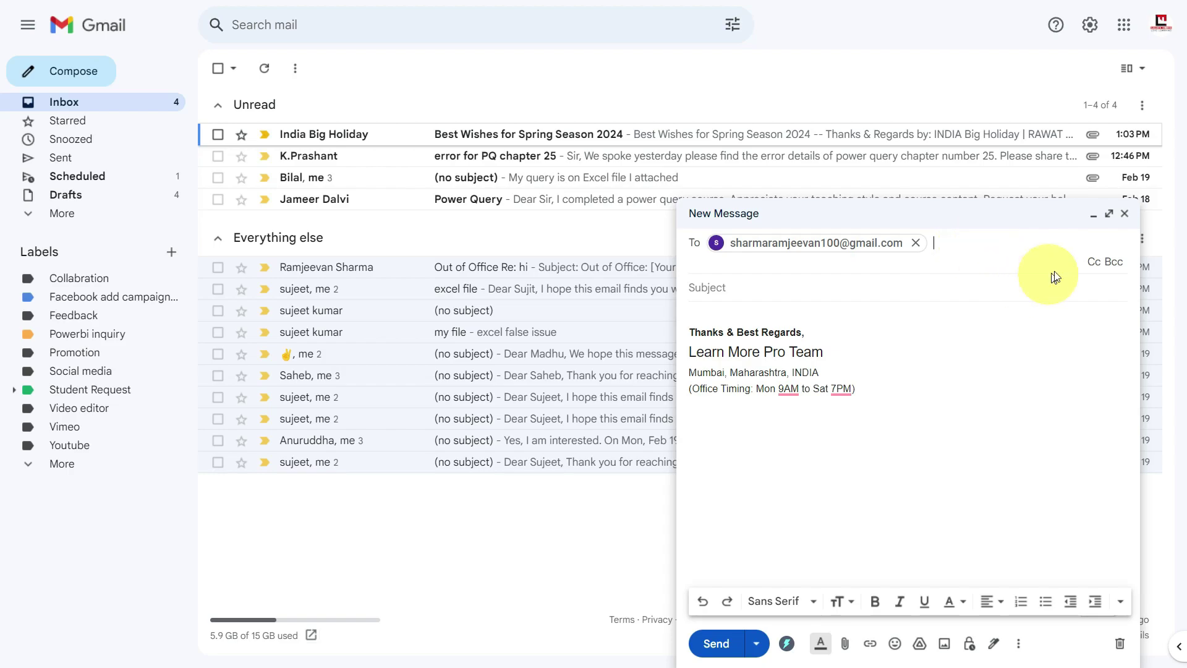
click(1095, 261)
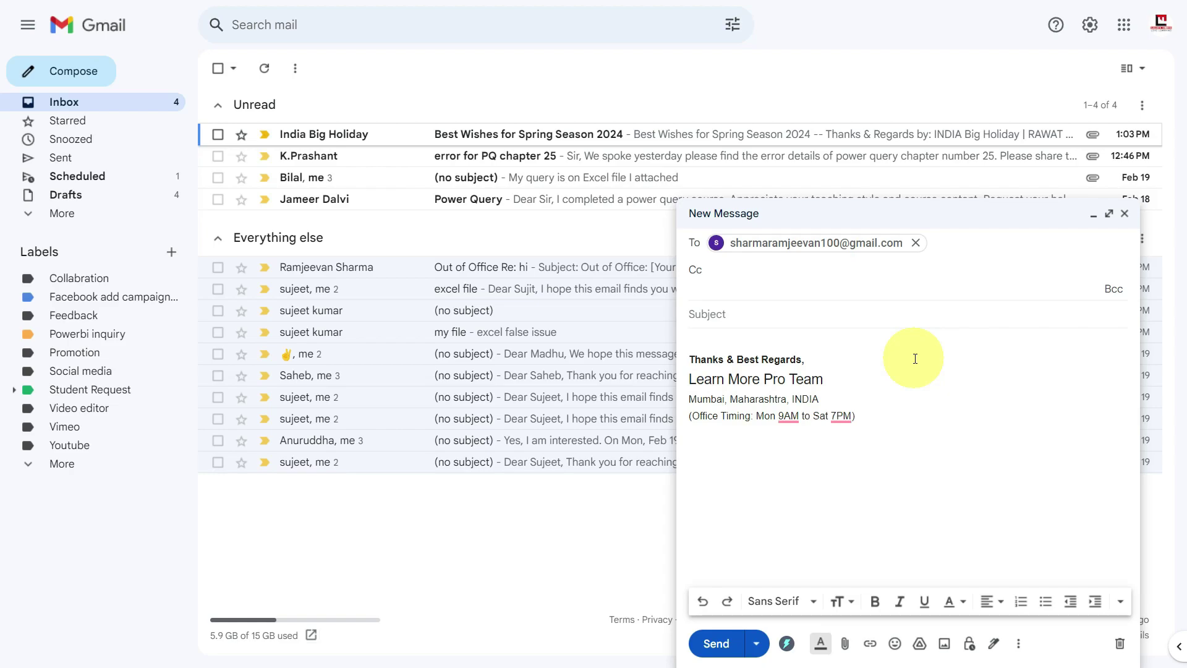
Add the matching contact found with "vija" as Cc recipient and the first suggested contact as Bcc recipient.
text(vija)
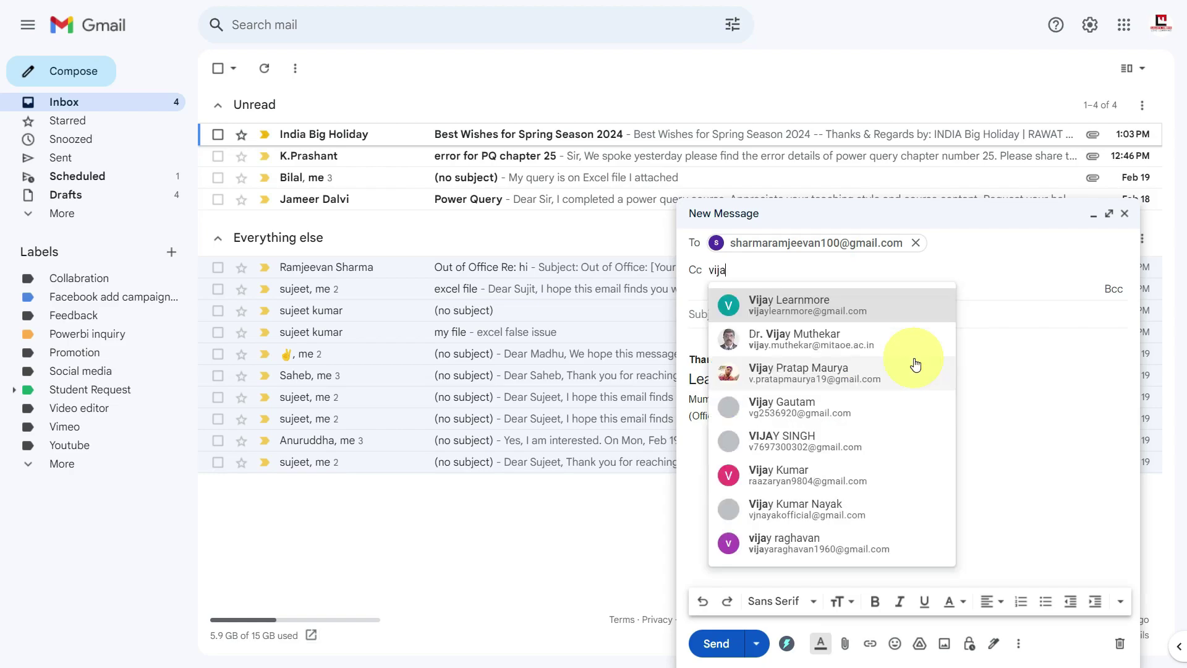
key(Return)
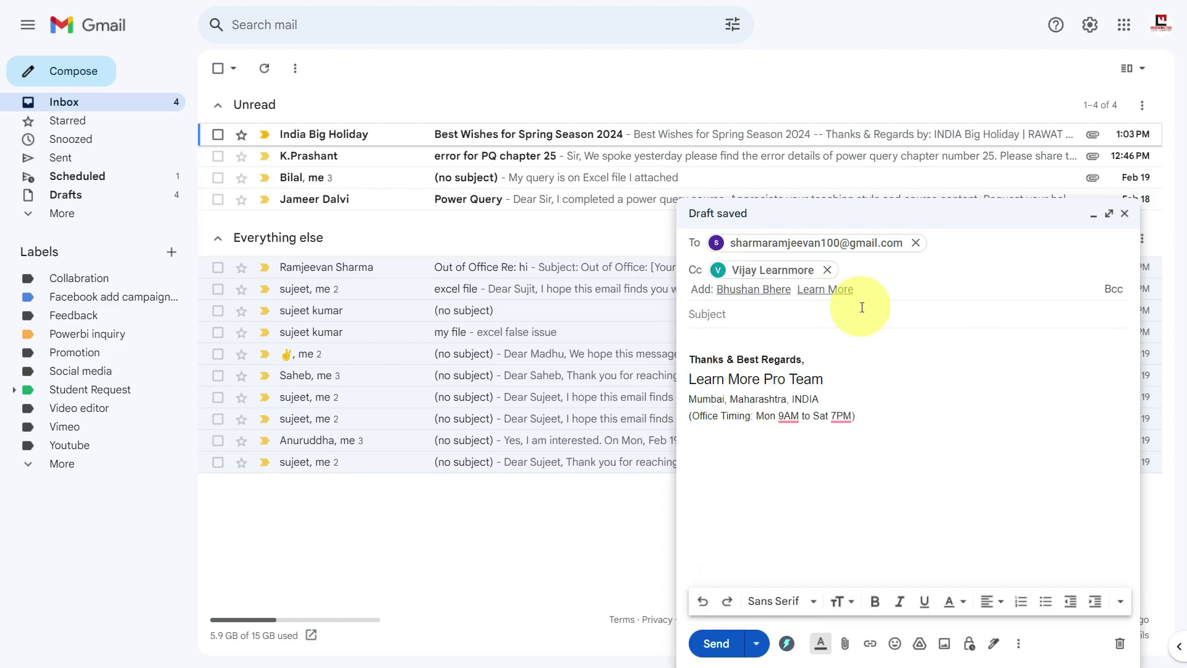
click(1114, 289)
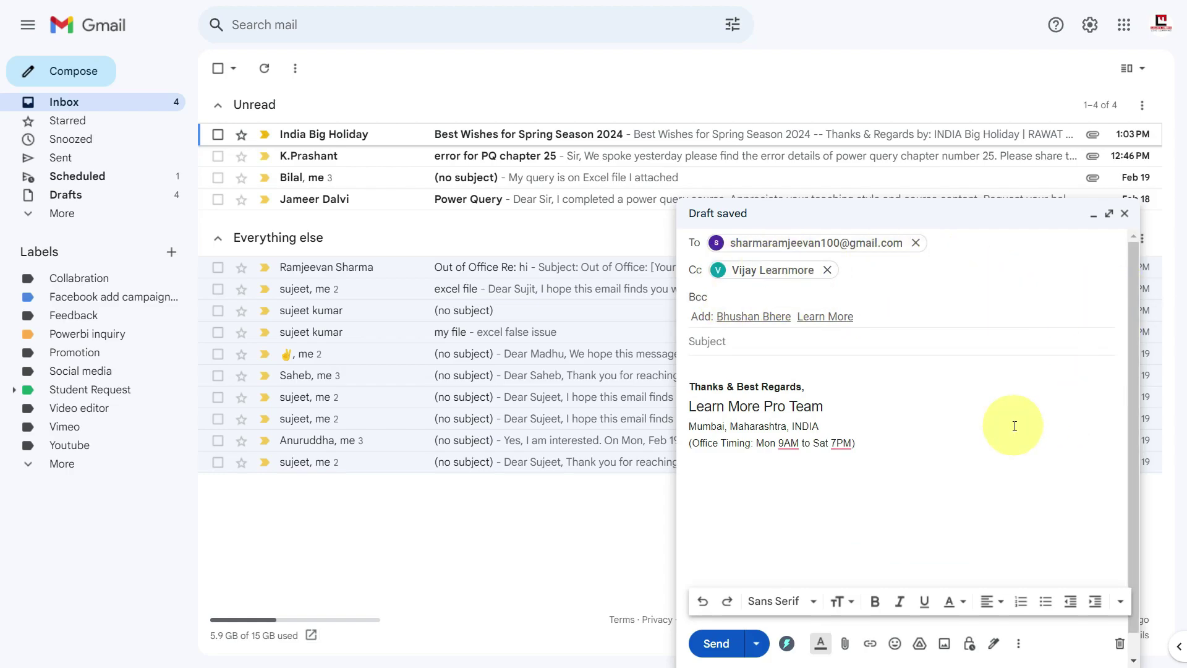
click(753, 315)
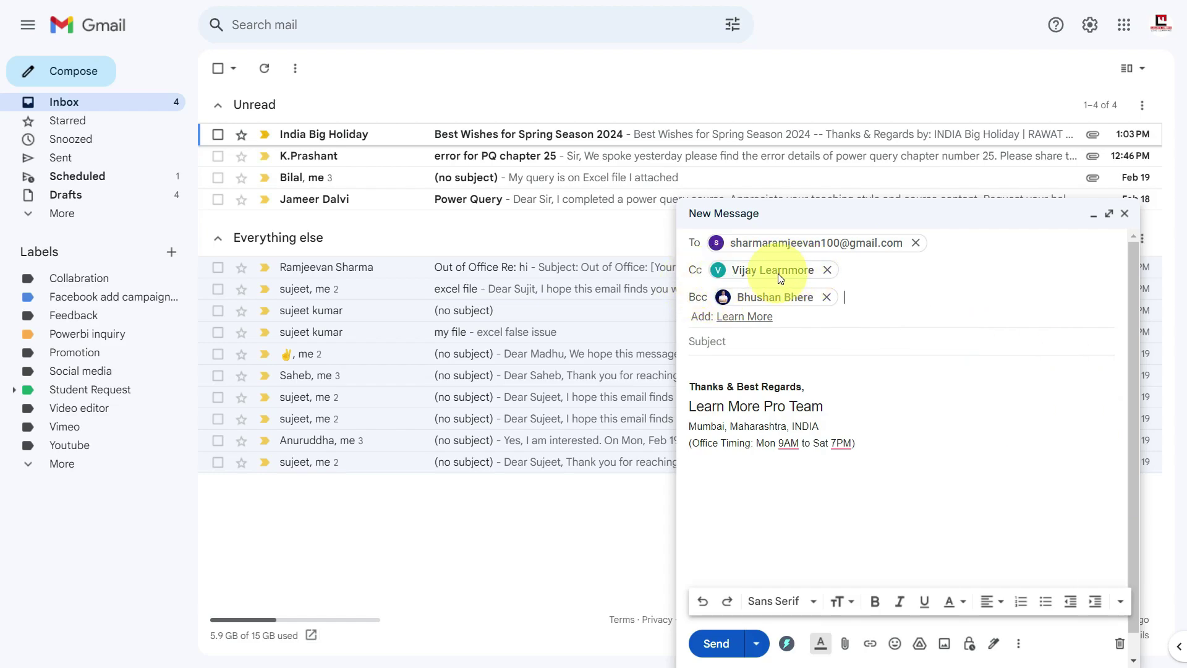
mouse_move(778, 273)
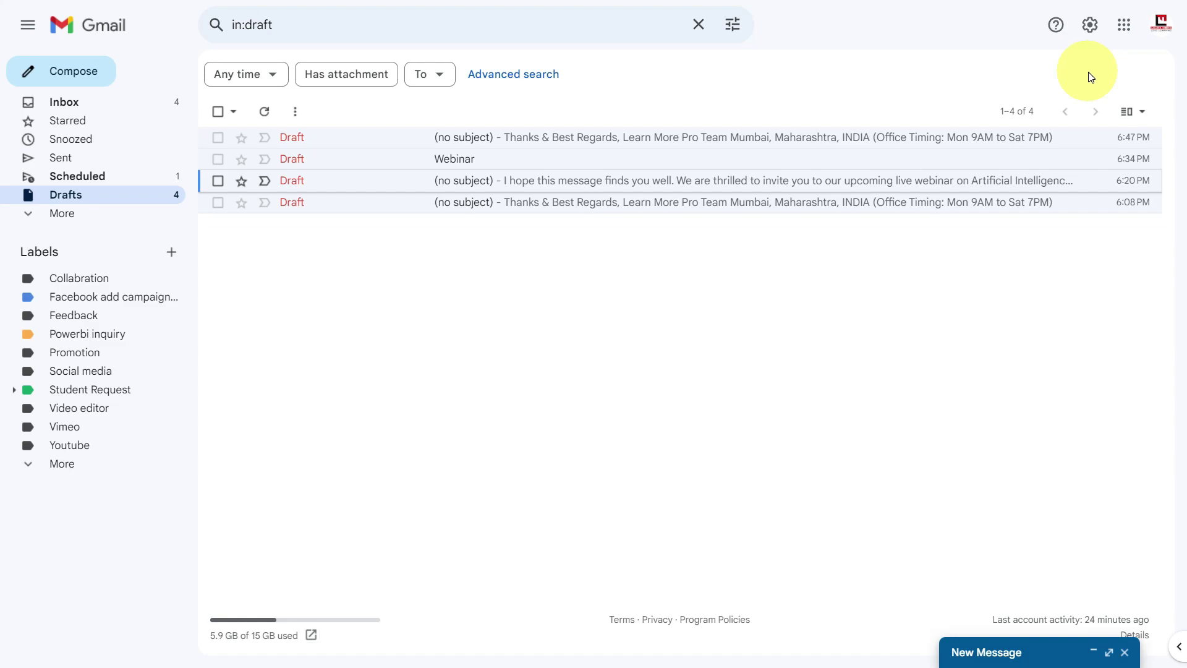
Restore the minimized webinar invitation draft, enlarge it to full screen and keep its formatting options shown.
click(1088, 653)
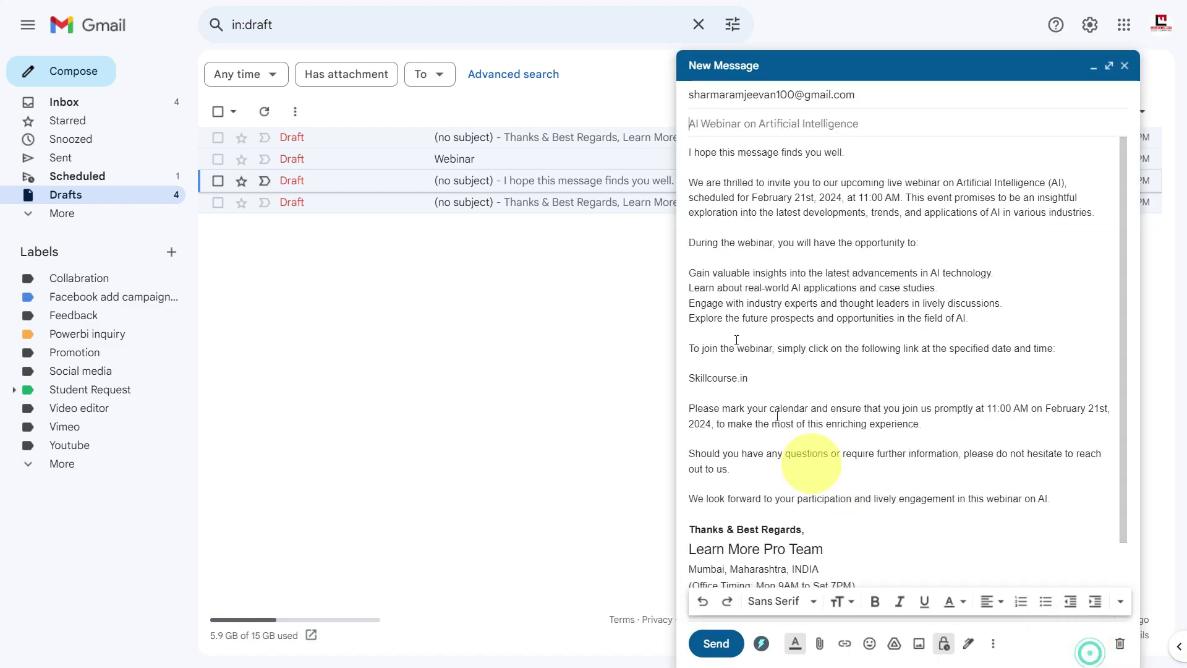
click(1110, 69)
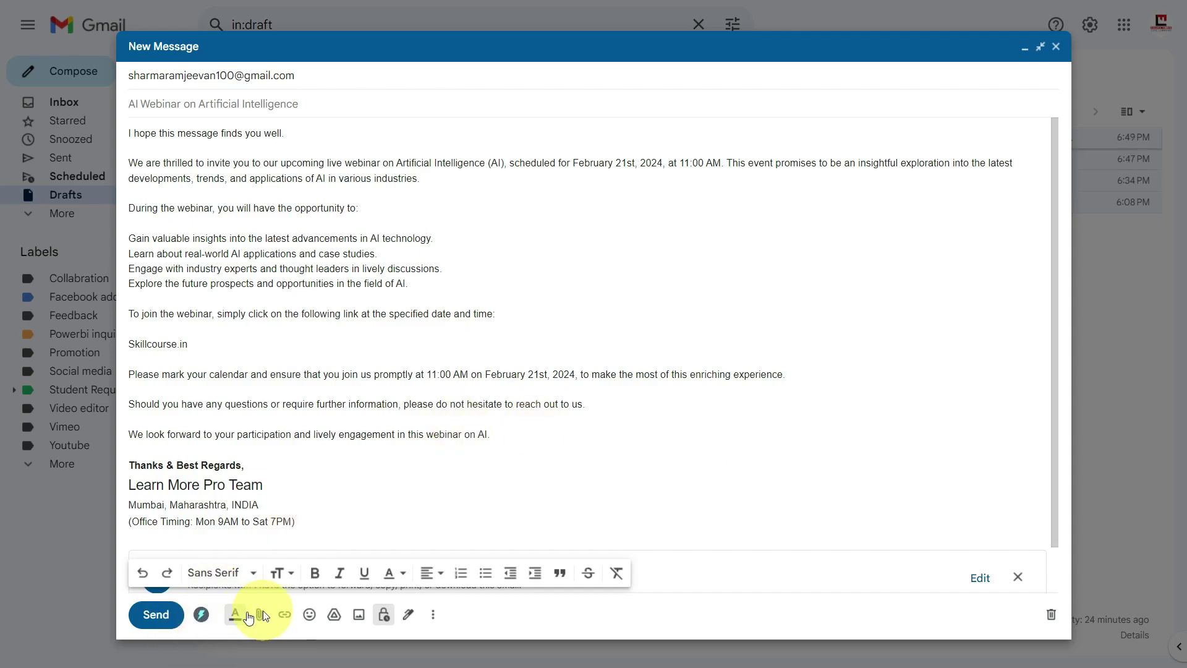
click(235, 615)
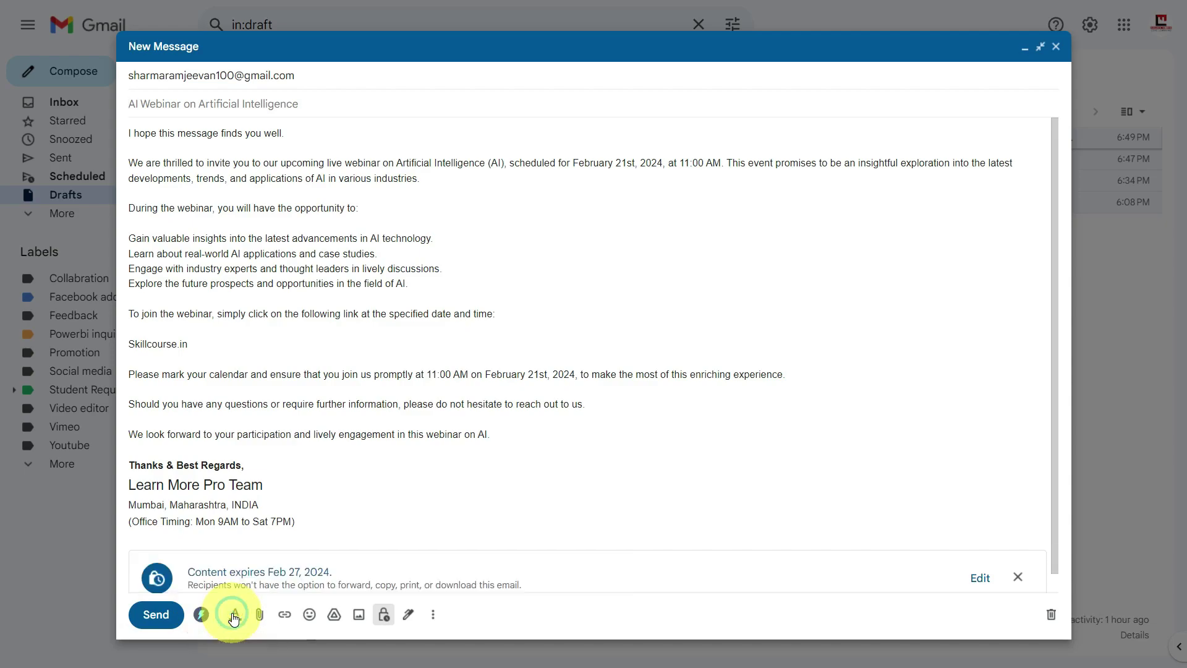
click(237, 614)
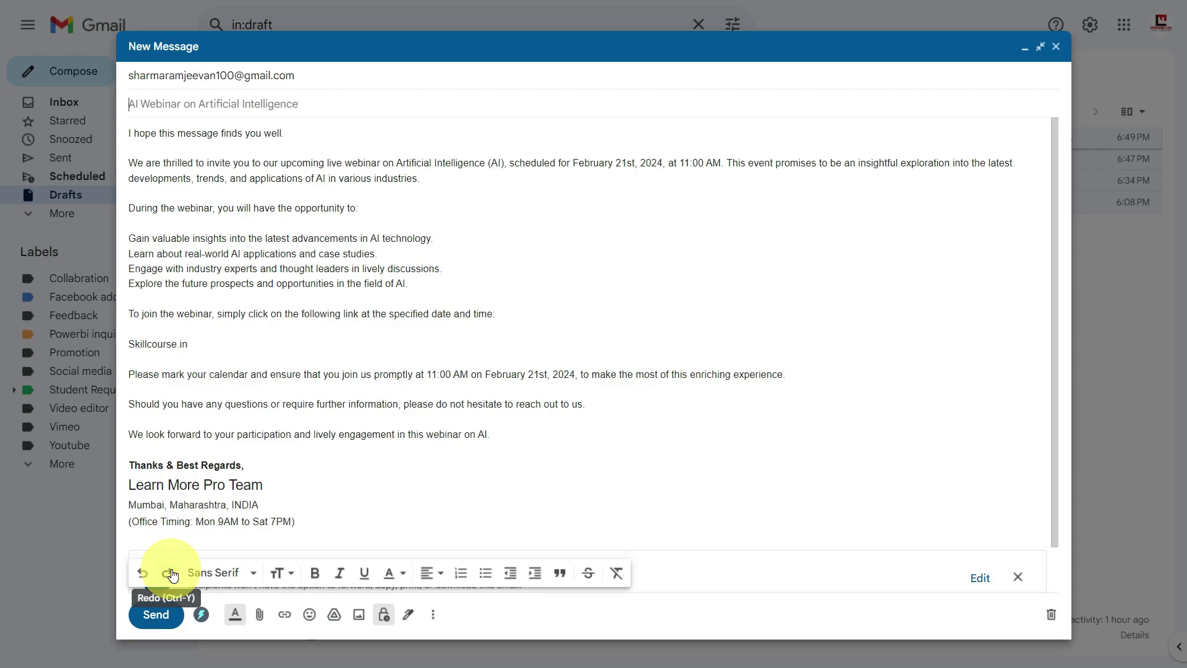
Examine the available fonts and text sizes for the message, and return to the message body.
click(219, 572)
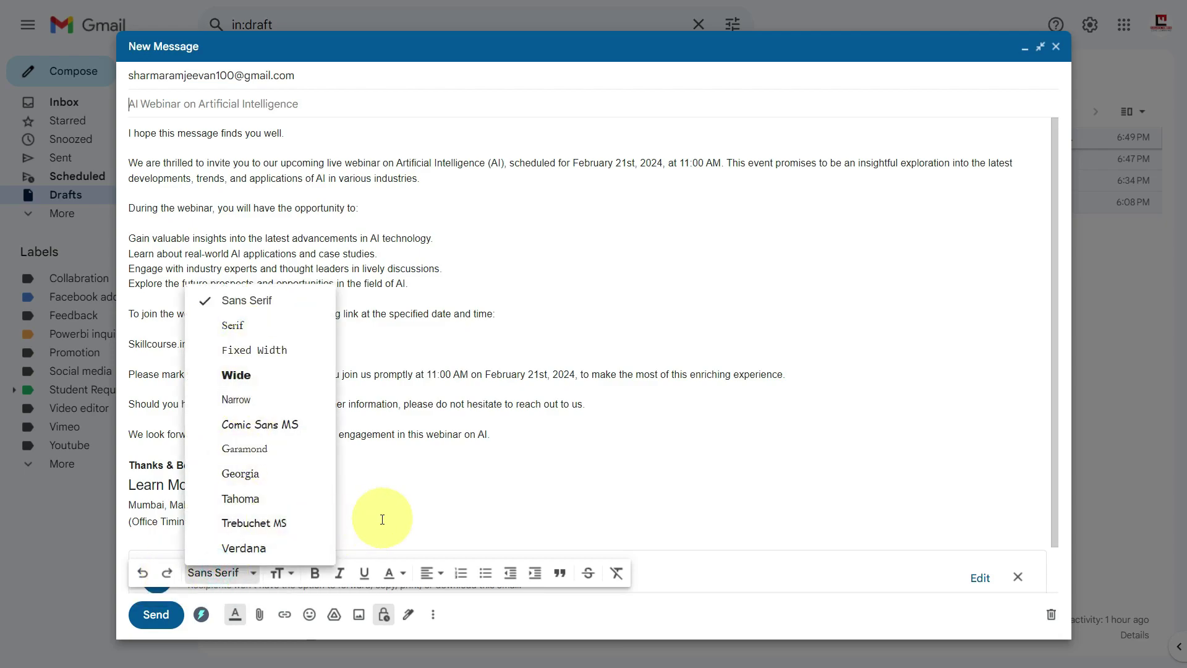
click(291, 574)
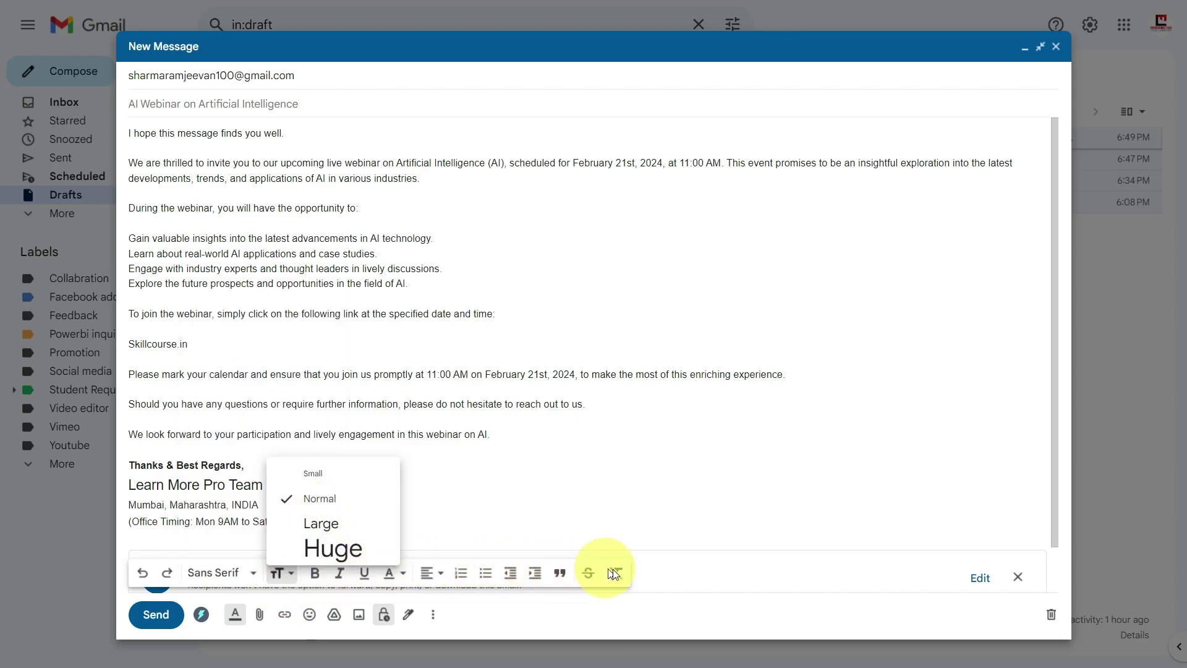
click(300, 148)
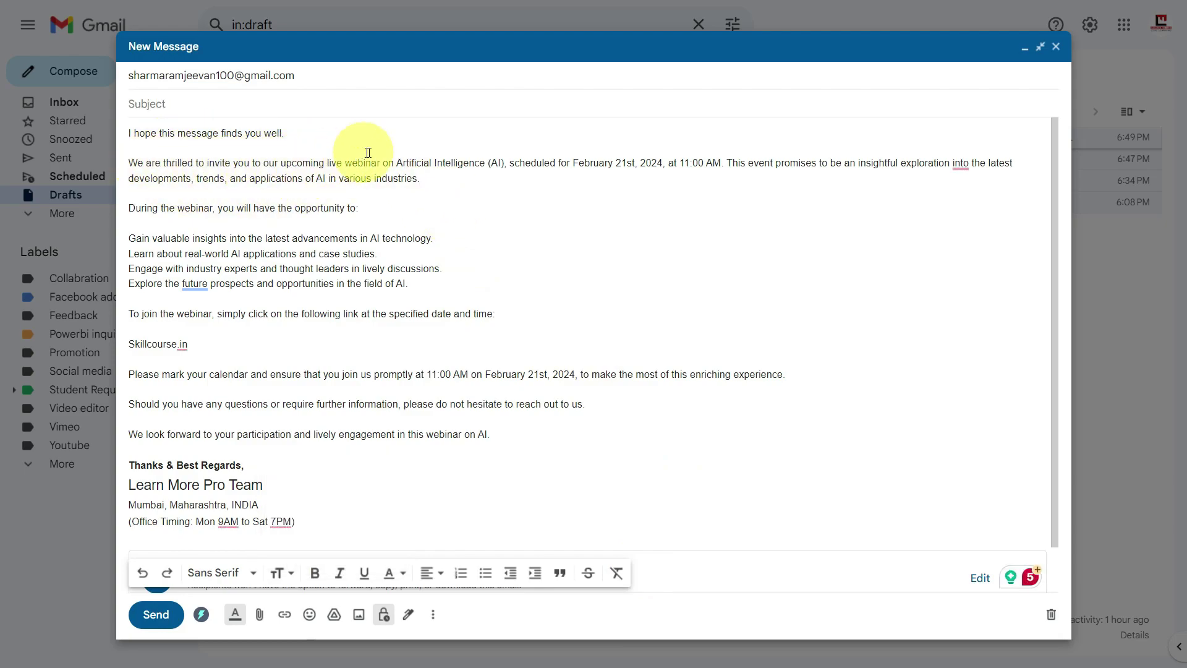
Make "February 21st, 2024, at 11:00 AM" in the opening paragraph bold and underlined.
drag(573, 162, 721, 165)
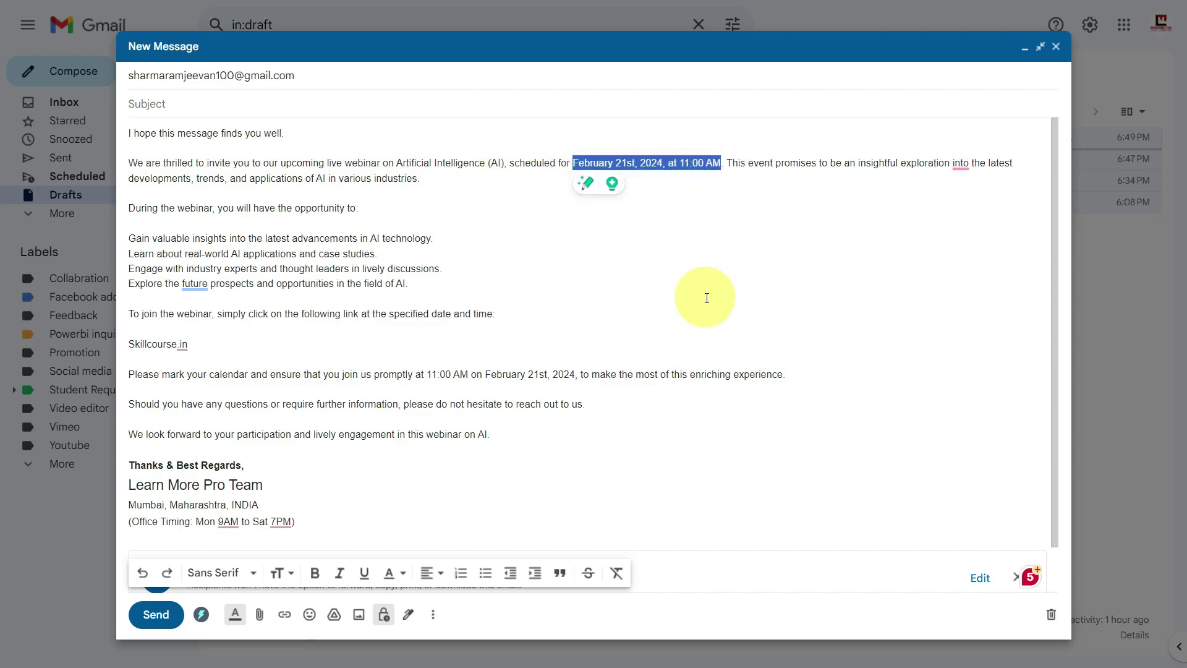
key(ctrl+b)
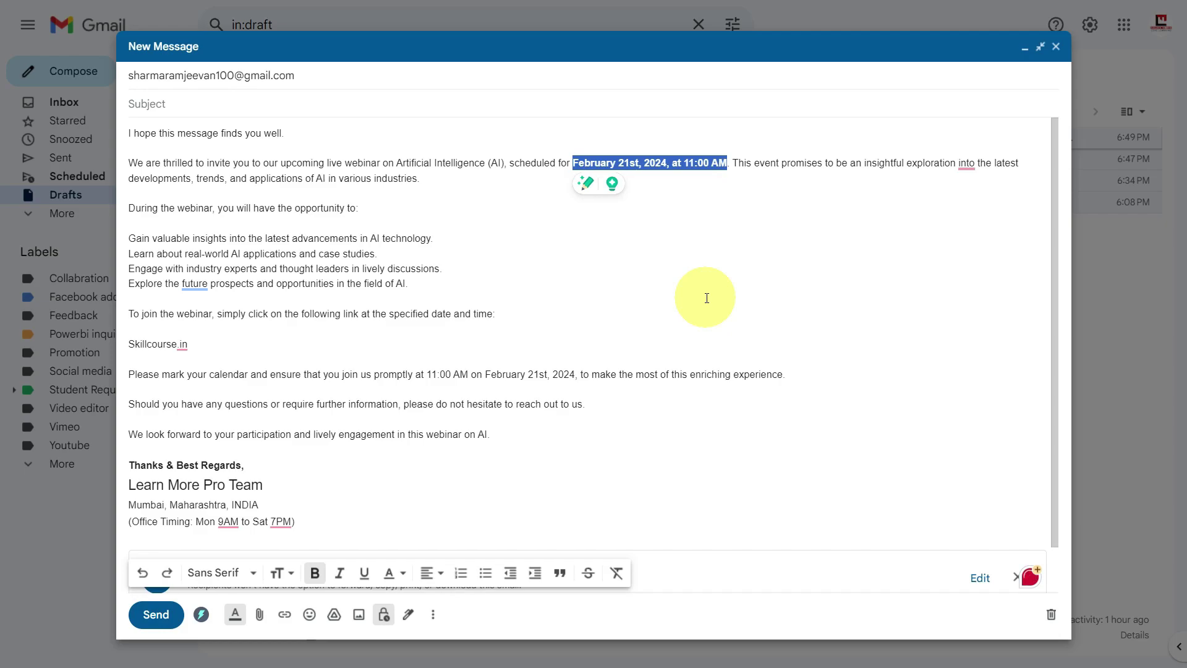
key(ctrl+u)
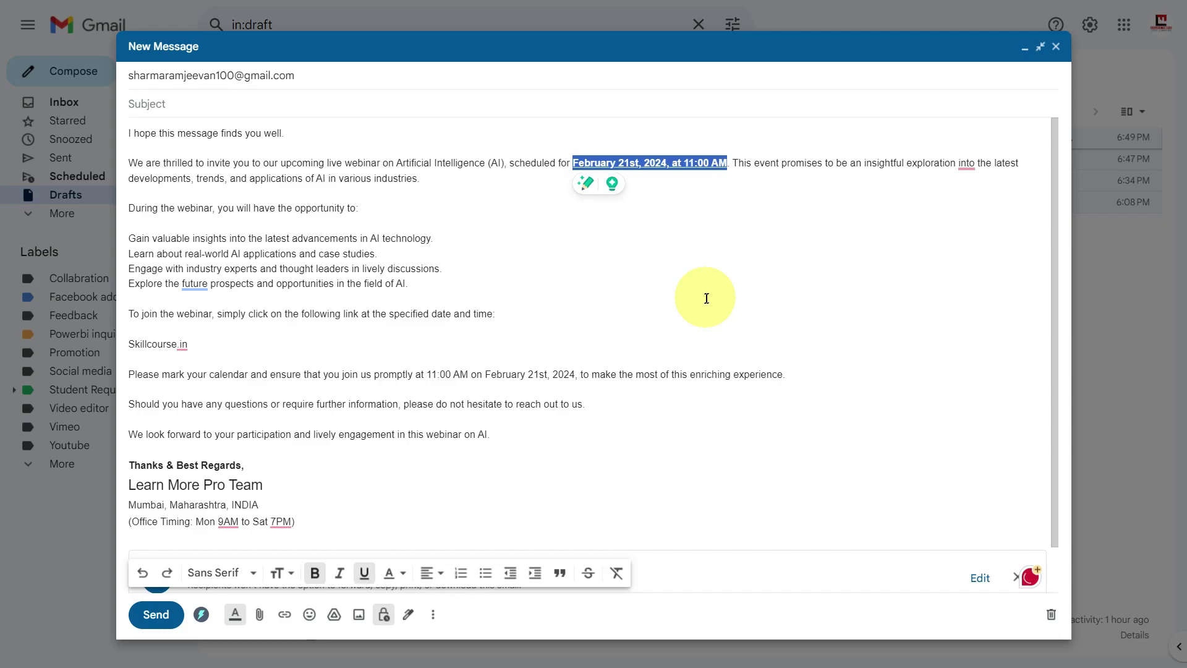
click(752, 163)
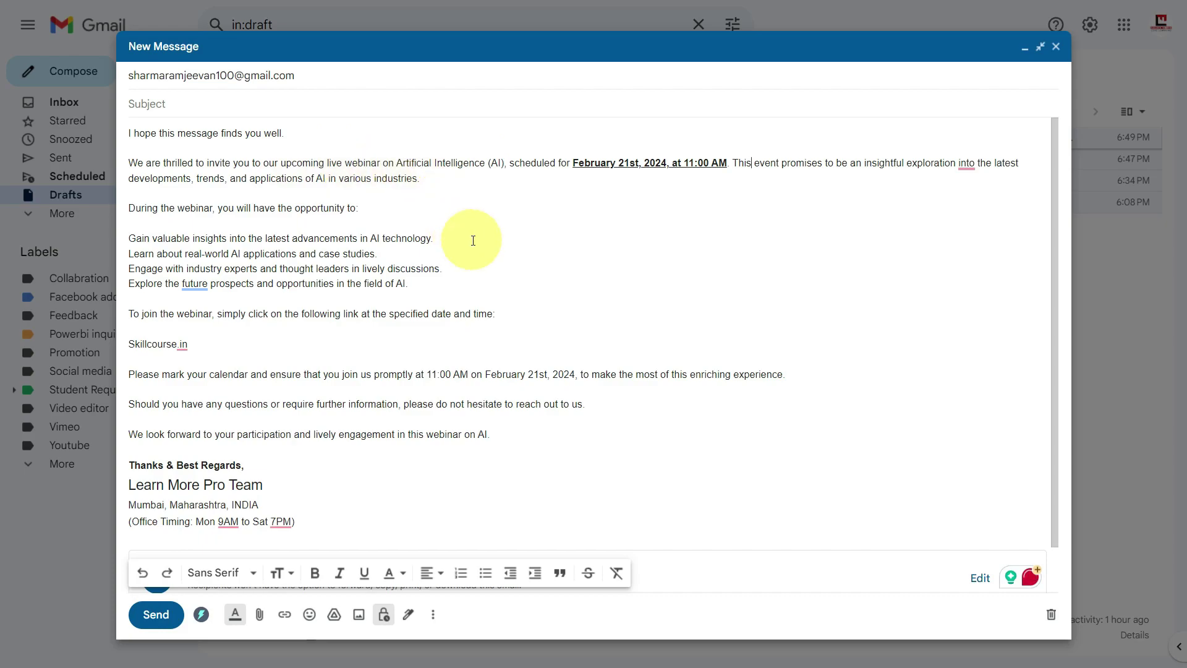
Turn the four webinar opportunity lines into a bulleted list and remove the blank line above it.
drag(128, 239, 502, 299)
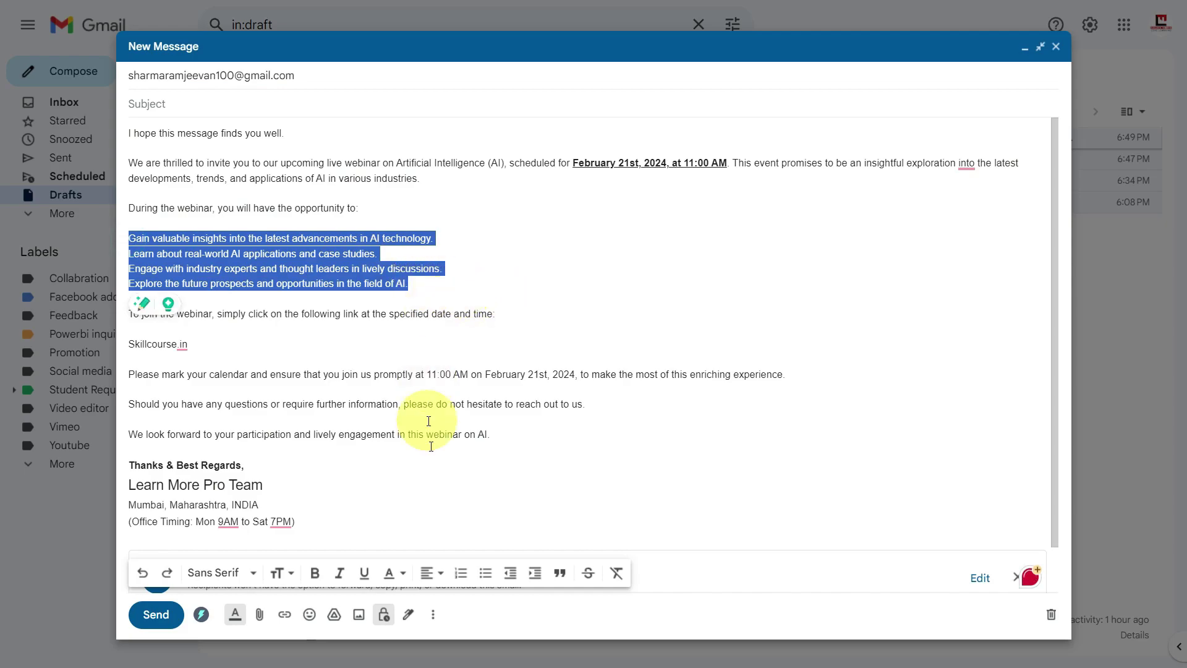
click(486, 575)
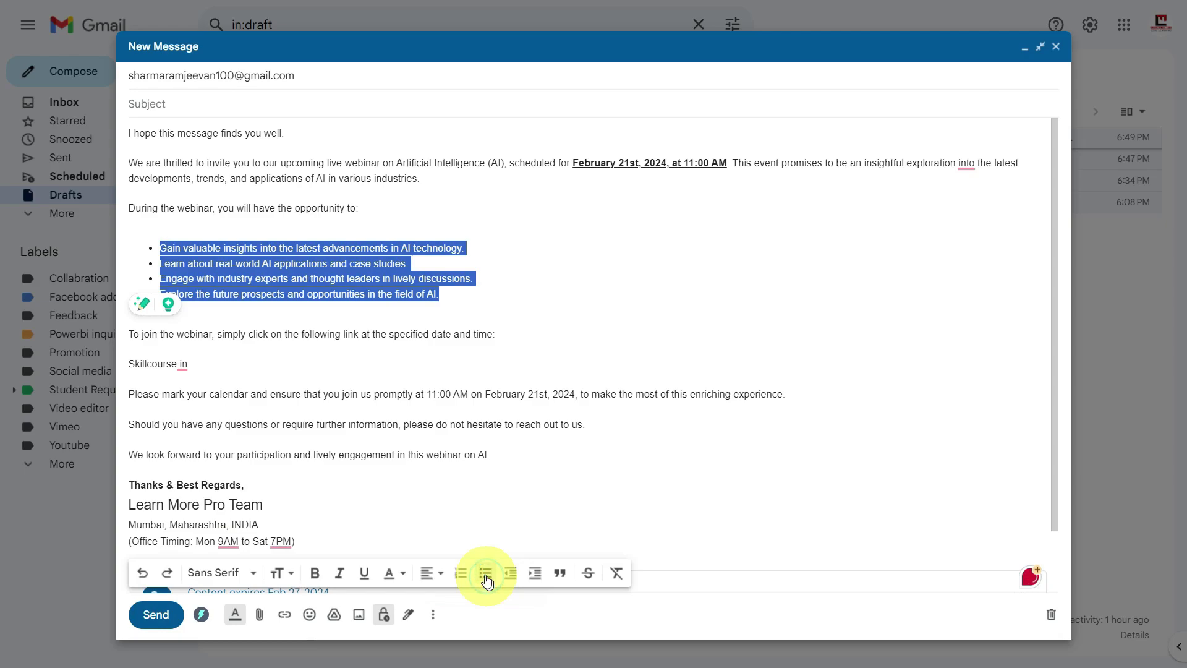
click(245, 221)
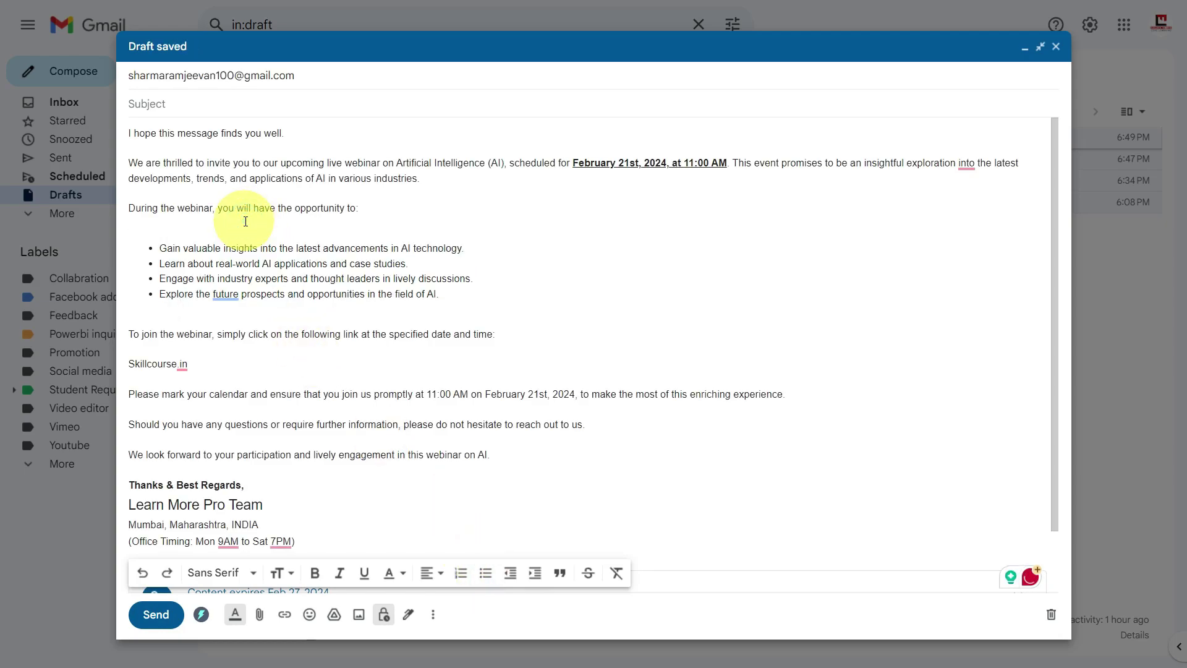
key(BackSpace)
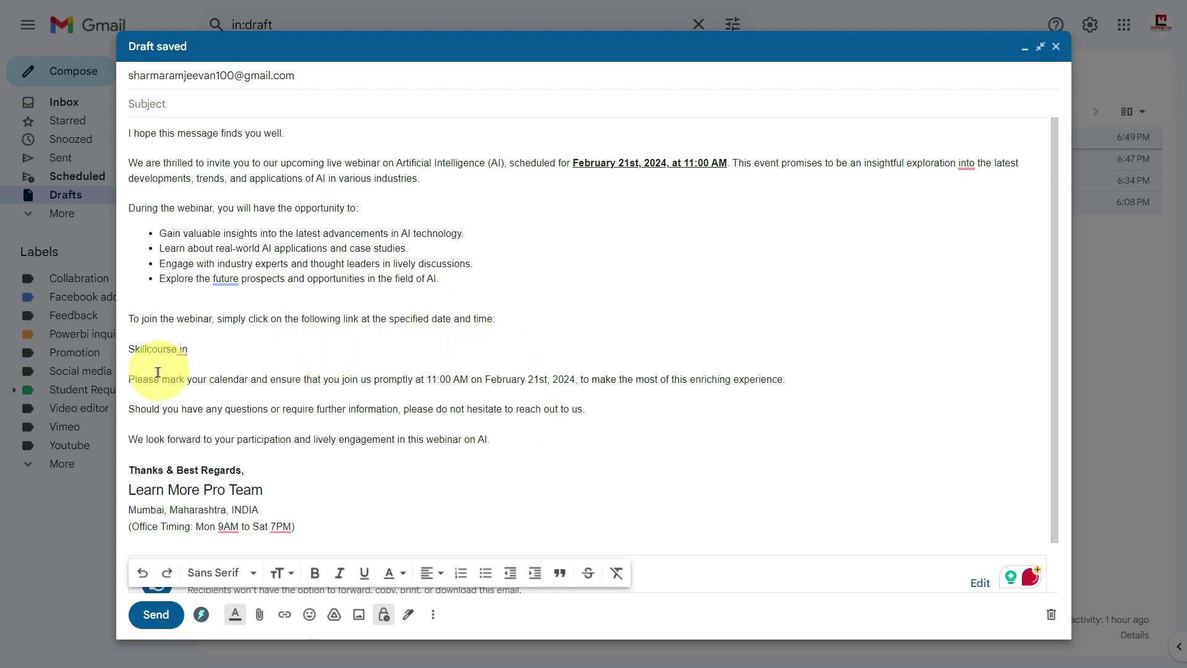
Make "11:00 AM on February 21st, 2024" in the calendar reminder sentence bold and underlined.
click(427, 380)
drag(428, 381, 576, 374)
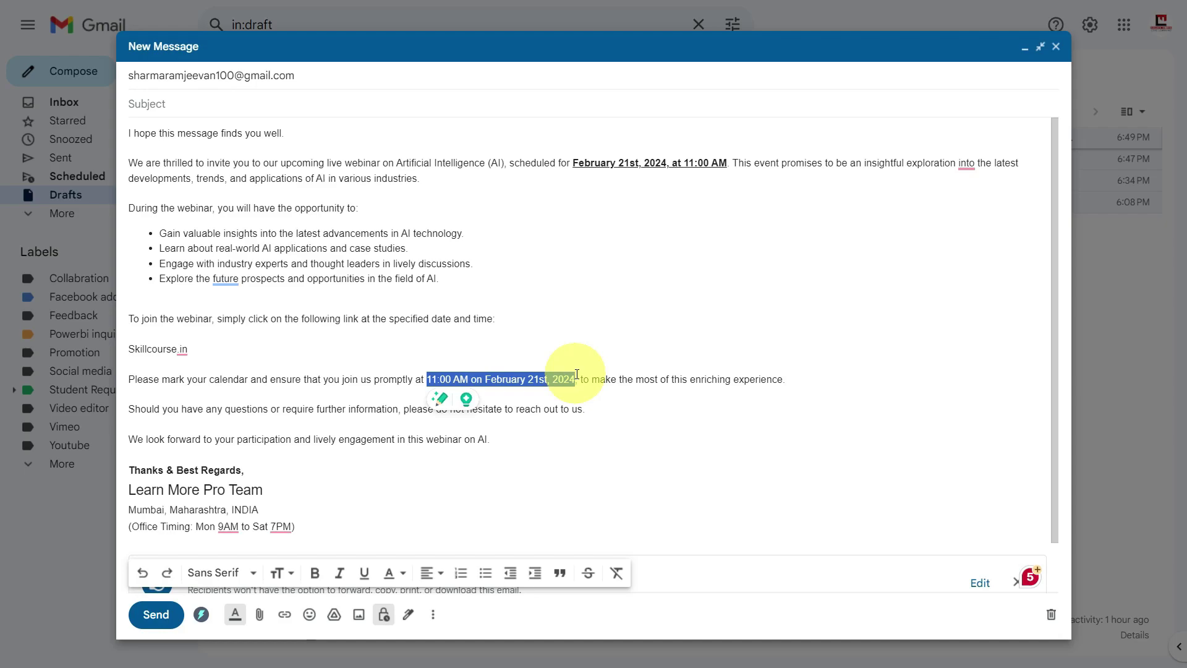
key(ctrl+b)
key(ctrl+u)
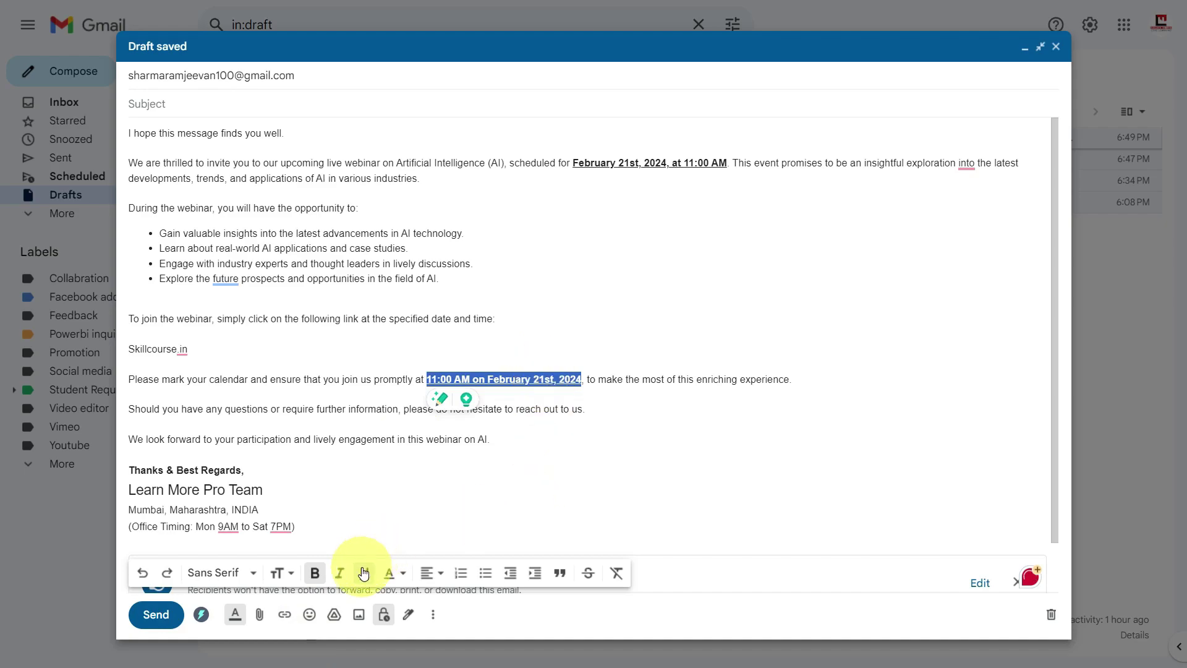
click(629, 329)
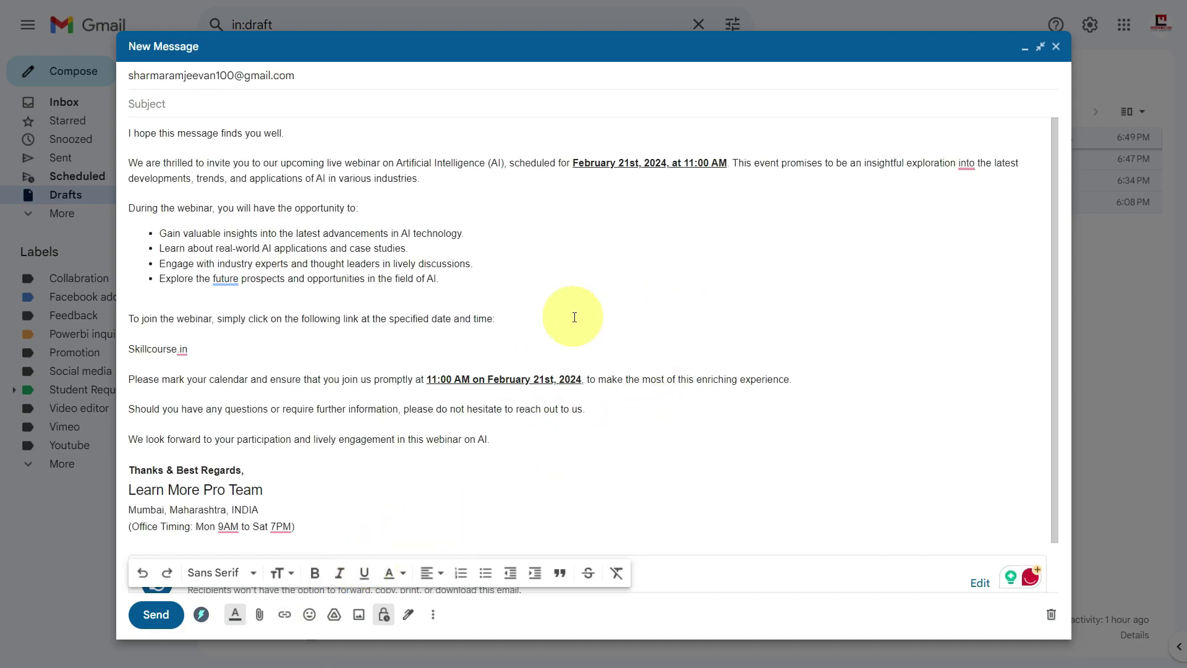
Format "you will have the opportunity to:" above the bulleted list as italic, bold and underlined.
drag(383, 207, 217, 201)
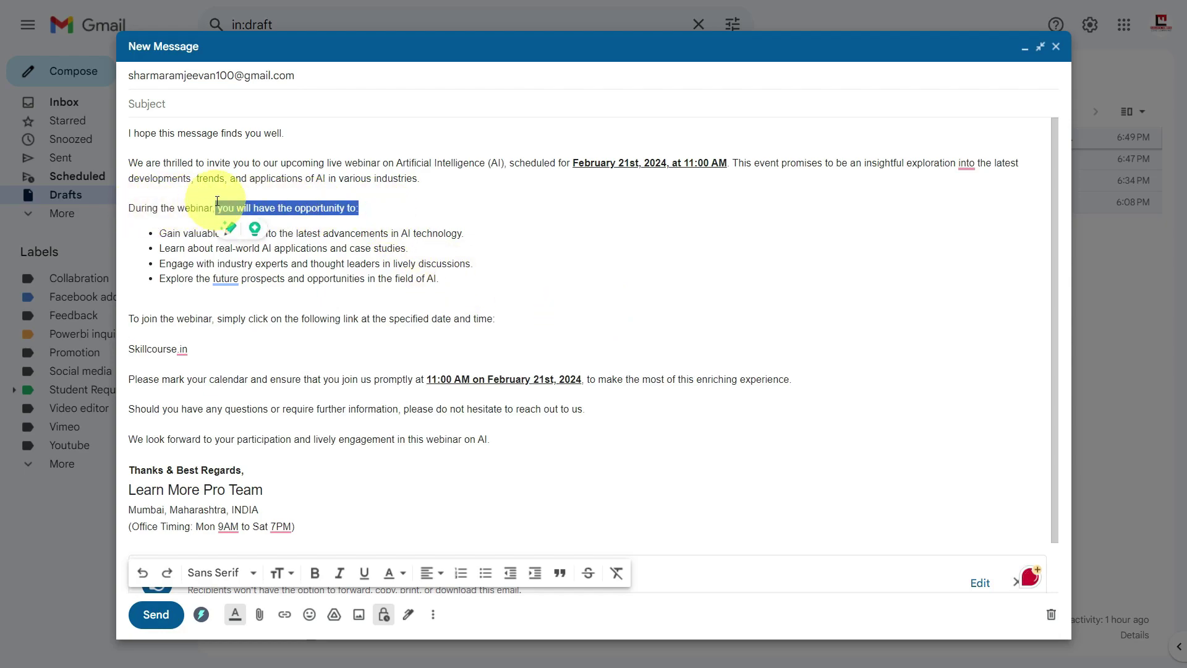
key(ctrl+i)
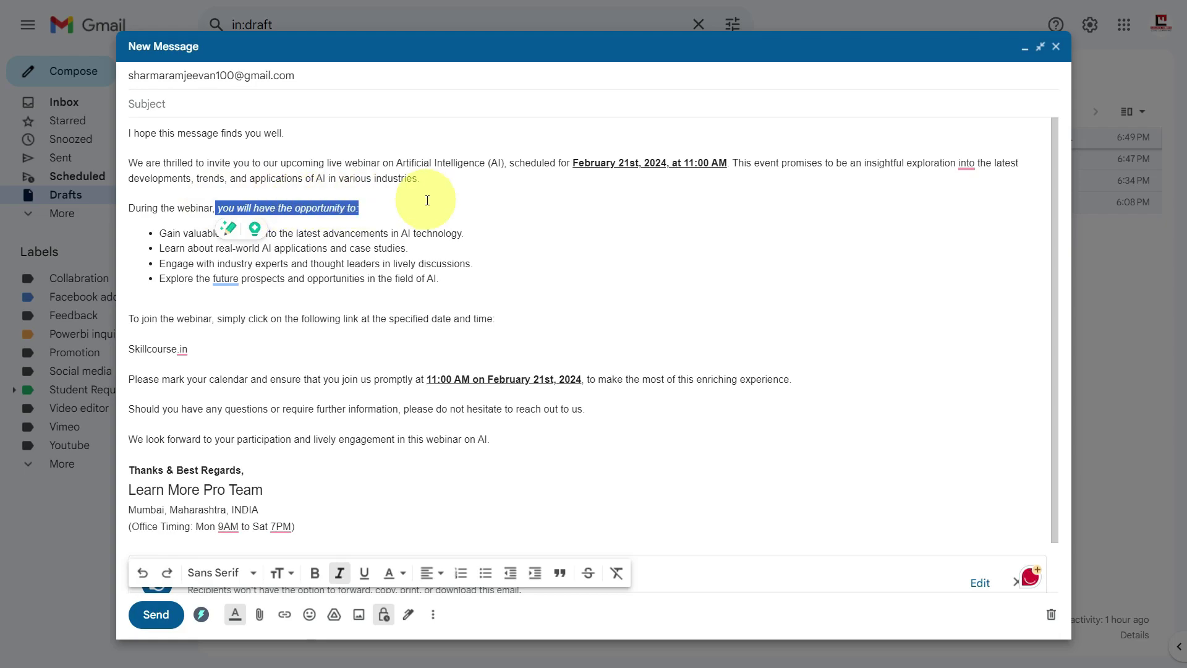
key(ctrl+b)
key(ctrl+u)
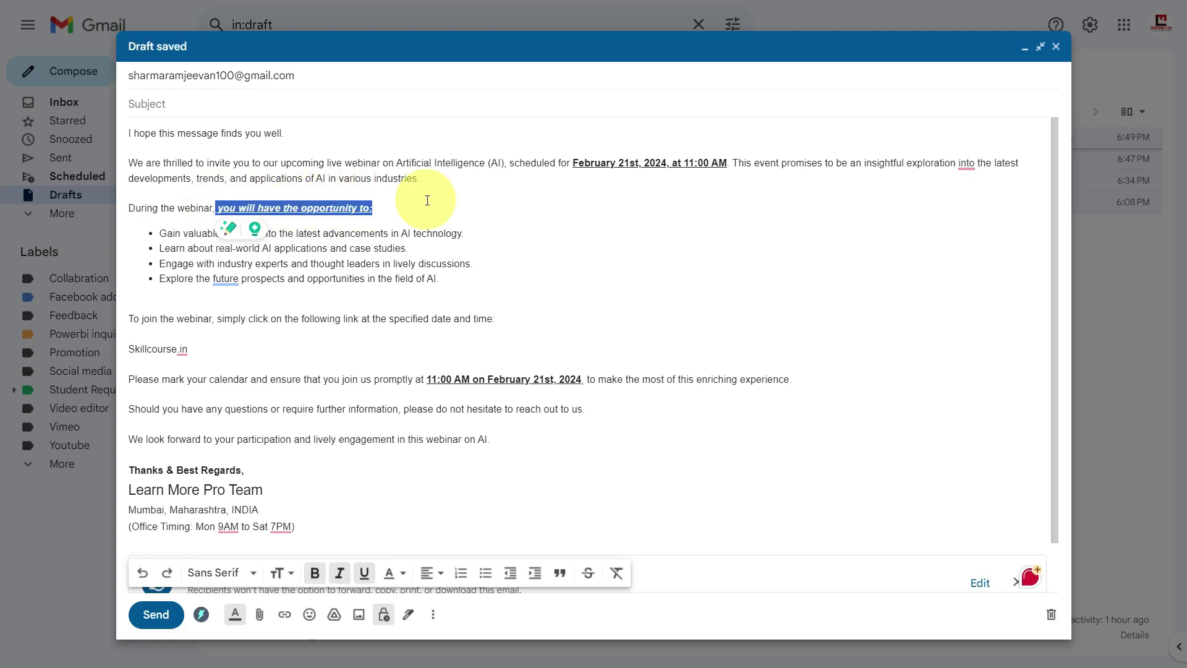
click(427, 202)
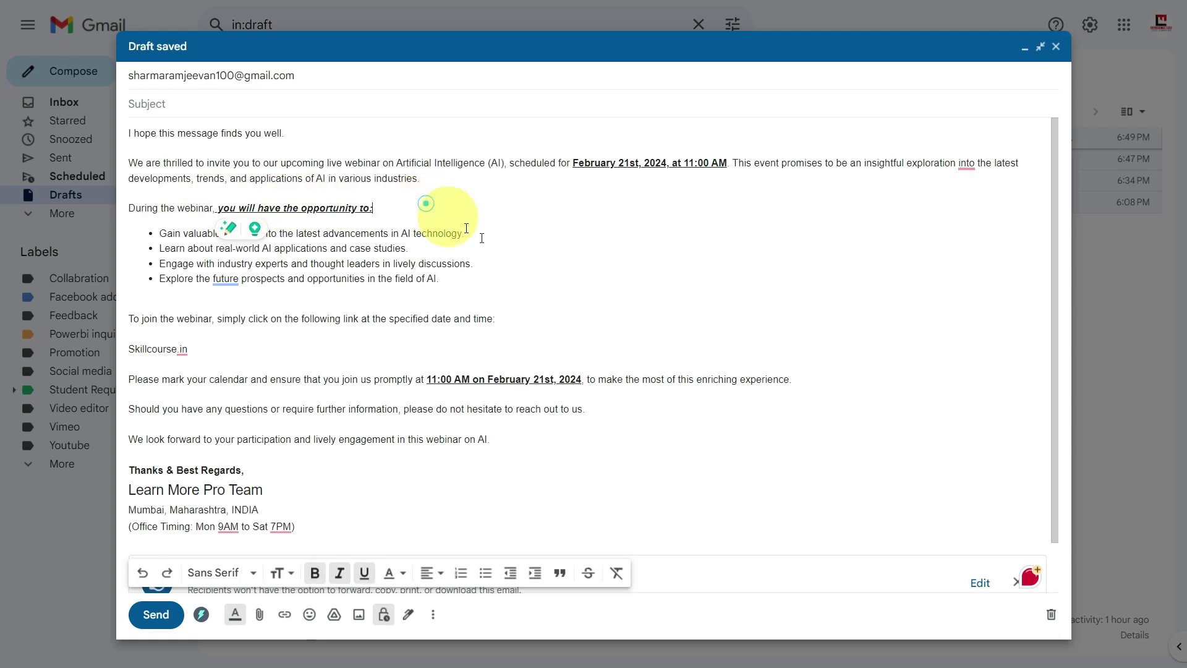
Examine the background and text color choices, and remove the extra blank line below the bulleted list.
click(583, 321)
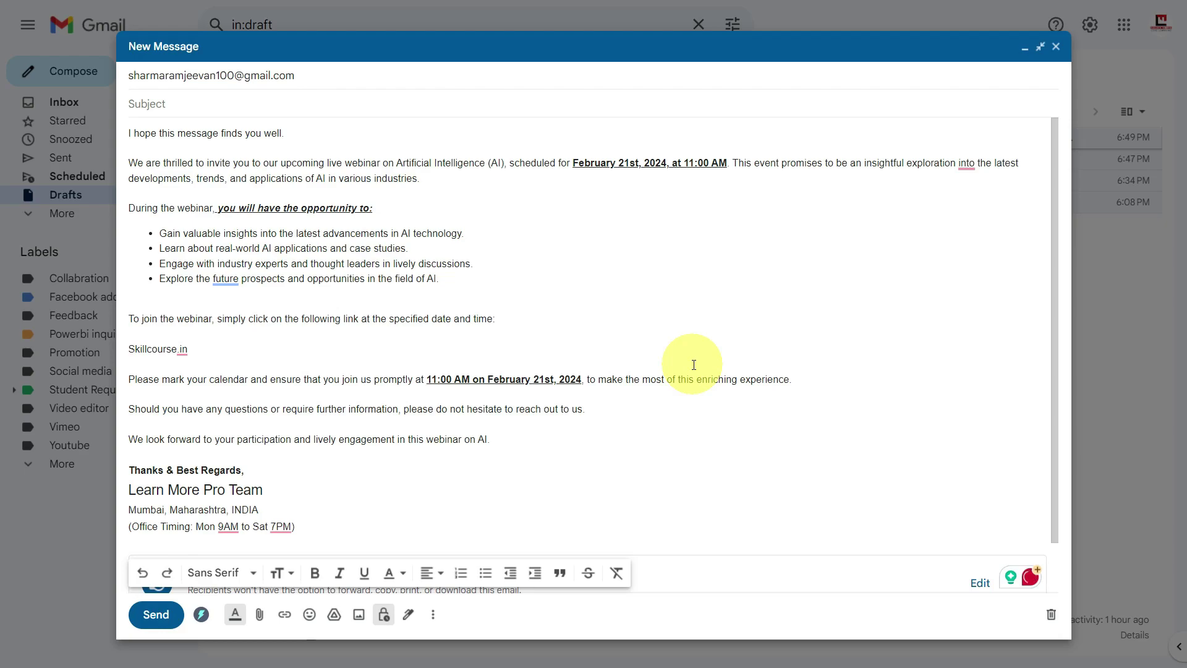
click(392, 573)
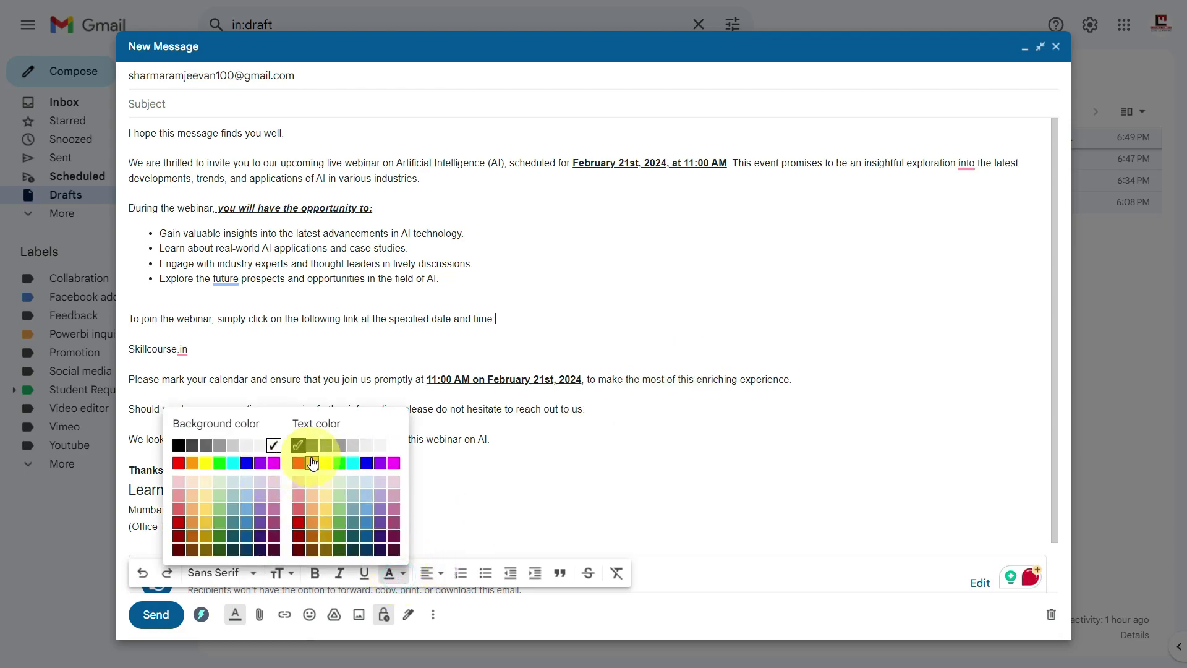
click(543, 320)
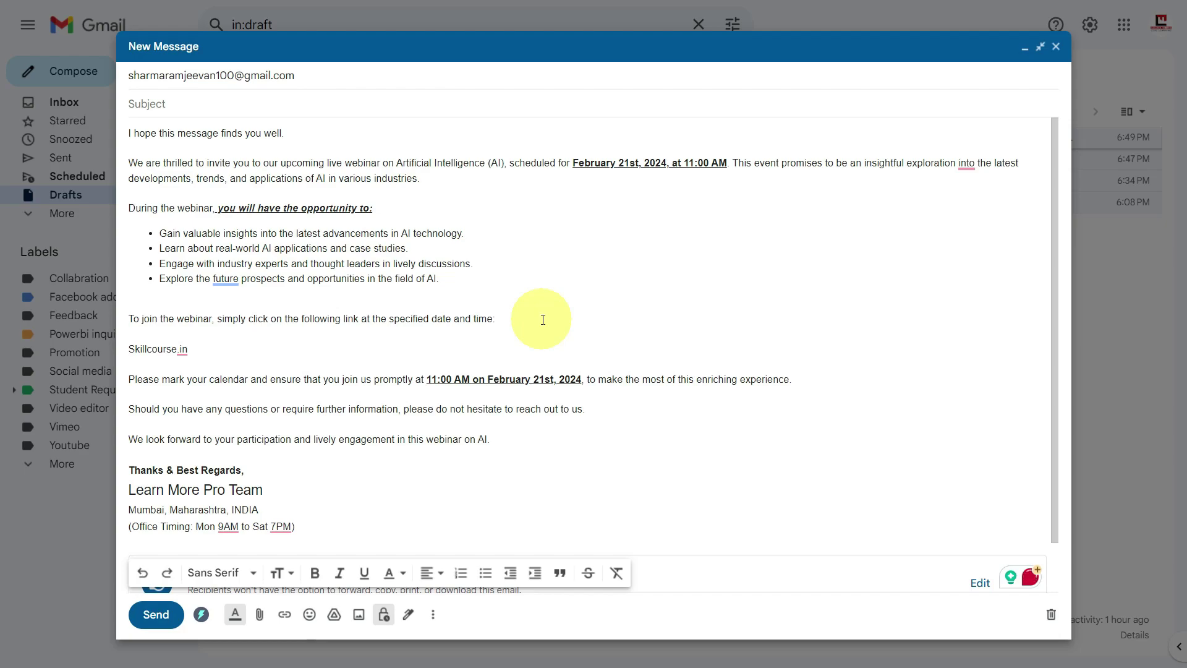
key(BackSpace)
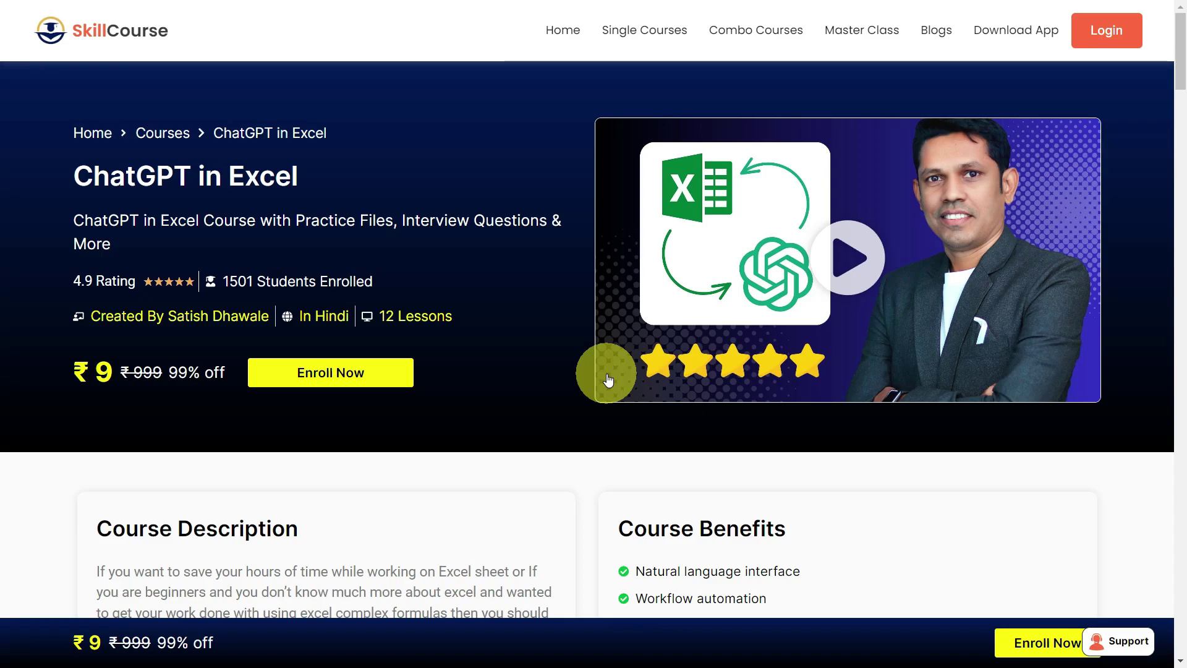
drag(312, 175, 68, 178)
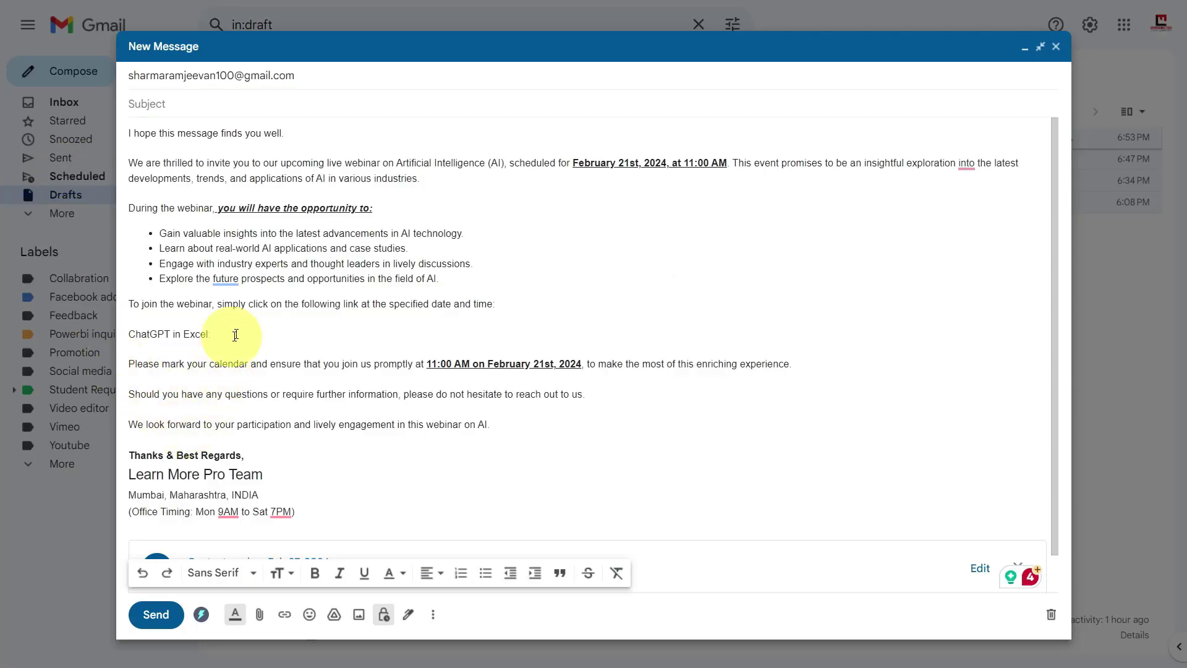
drag(216, 334, 104, 339)
key(ctrl+b)
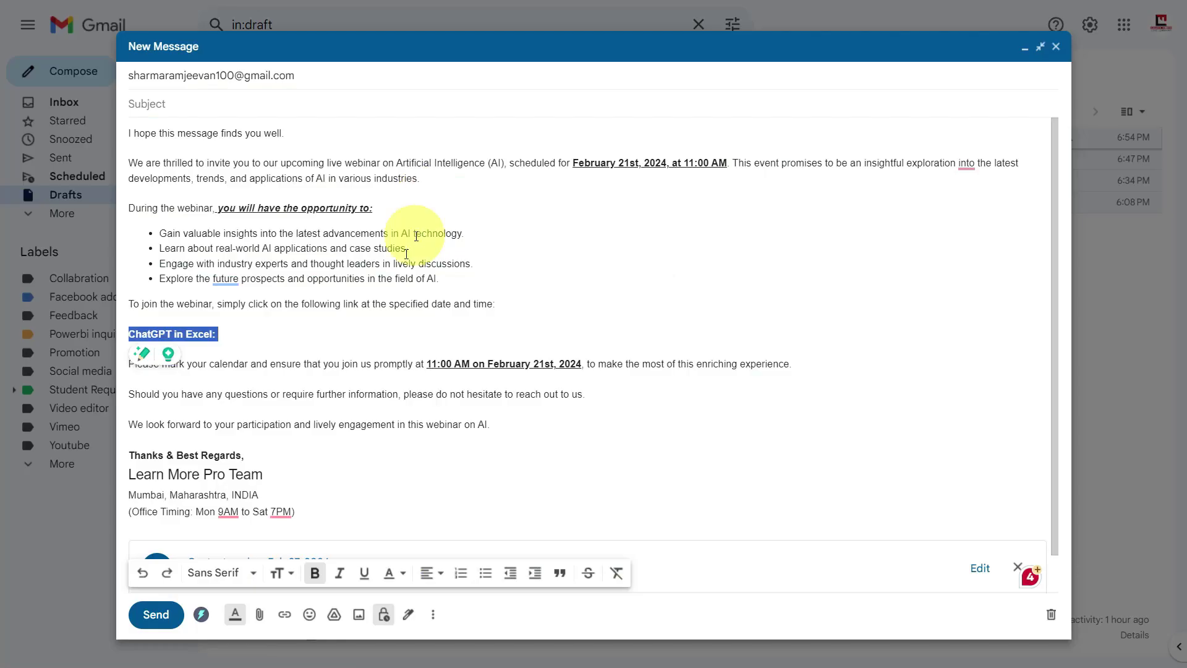
click(284, 334)
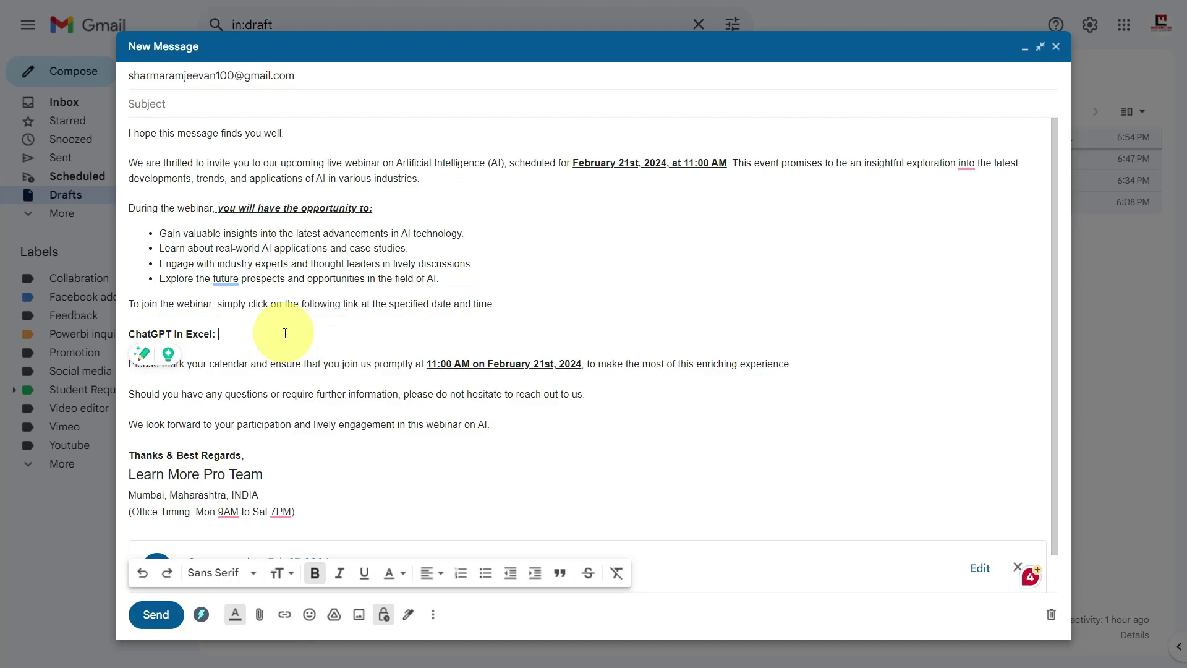
text(https://skillcourse.in/single_courses/chatgpt-in-excel/)
click(476, 335)
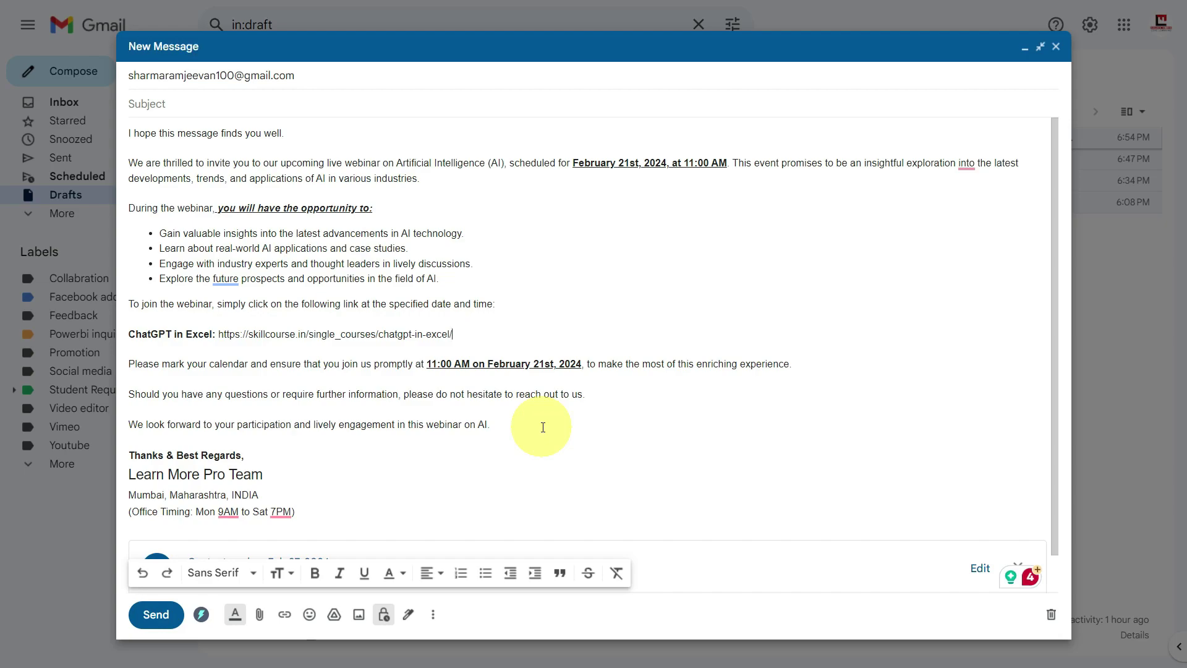
Copy the course URL after "ChatGPT in Excel" and delete it together with the colon before it.
drag(477, 335, 223, 341)
click(220, 335)
key(shift+End)
key(ctrl+c)
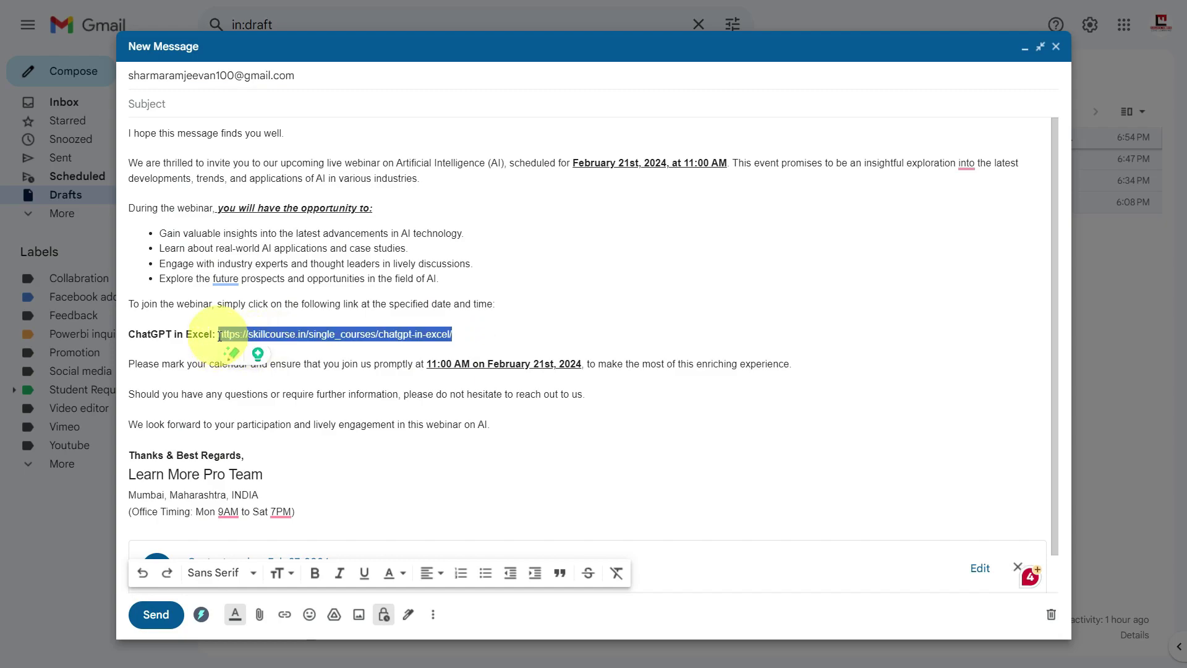
key(BackSpace)
key(BackSpace)
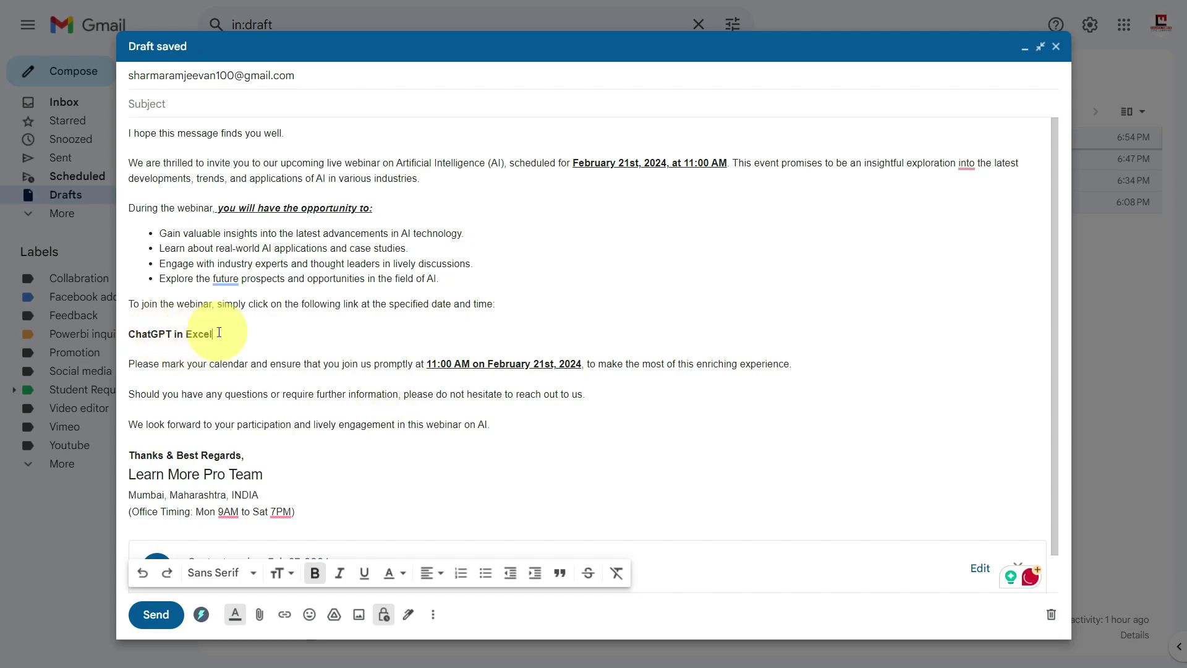
drag(212, 334, 127, 337)
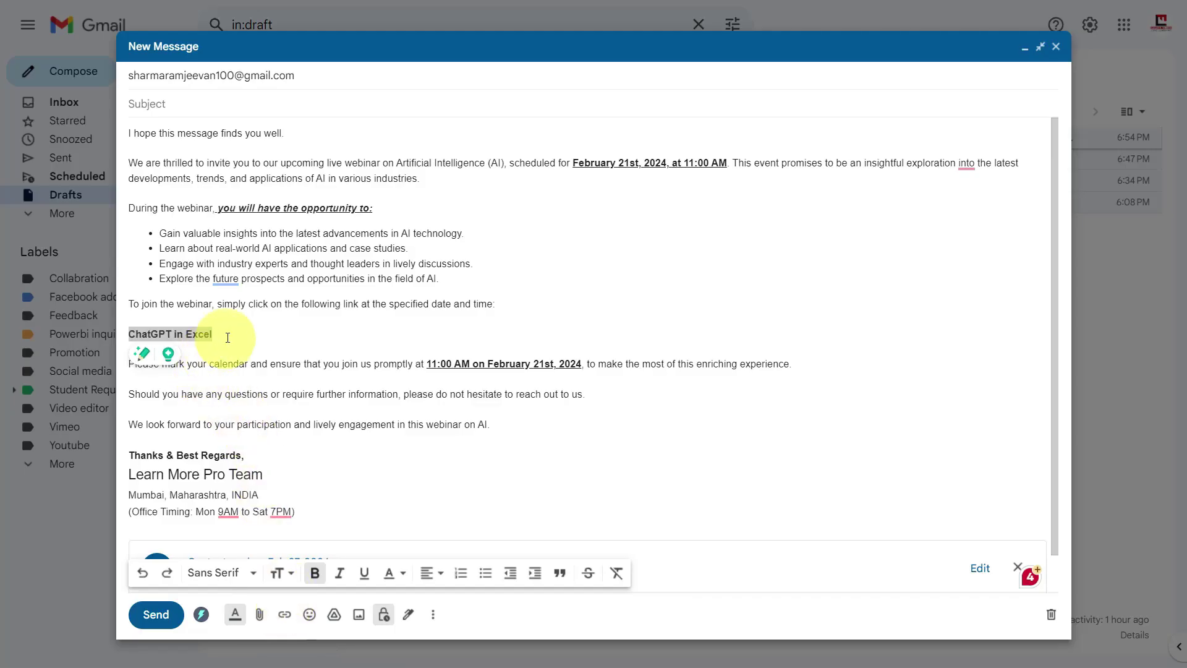
drag(208, 334, 156, 334)
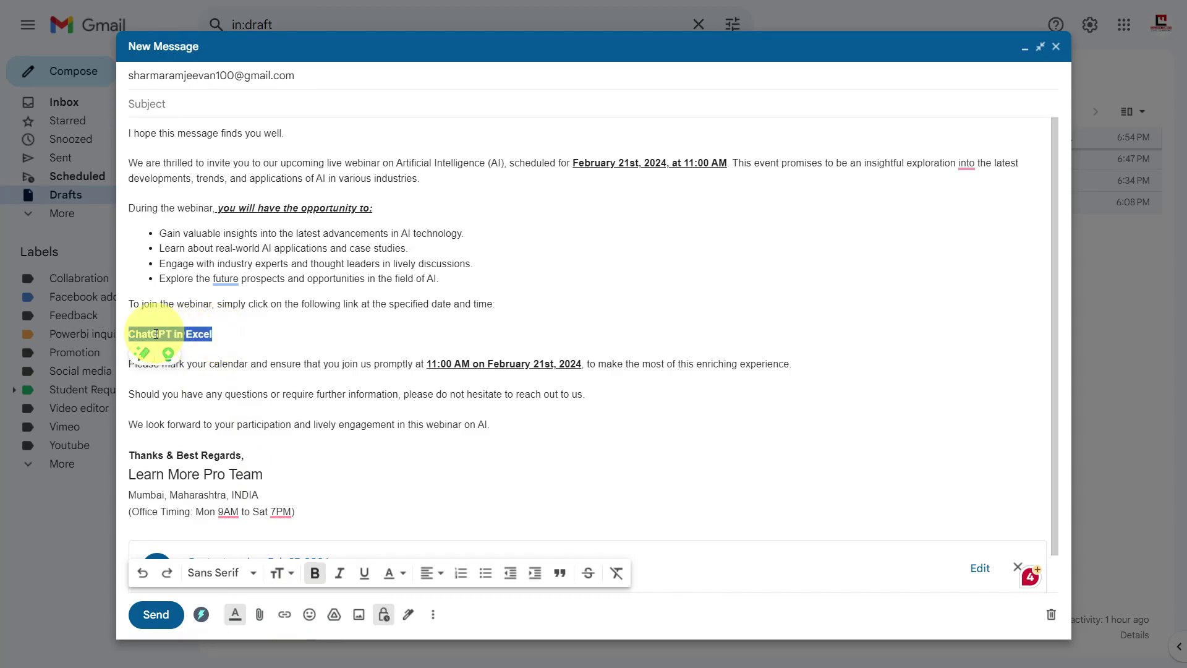
key(ctrl+k)
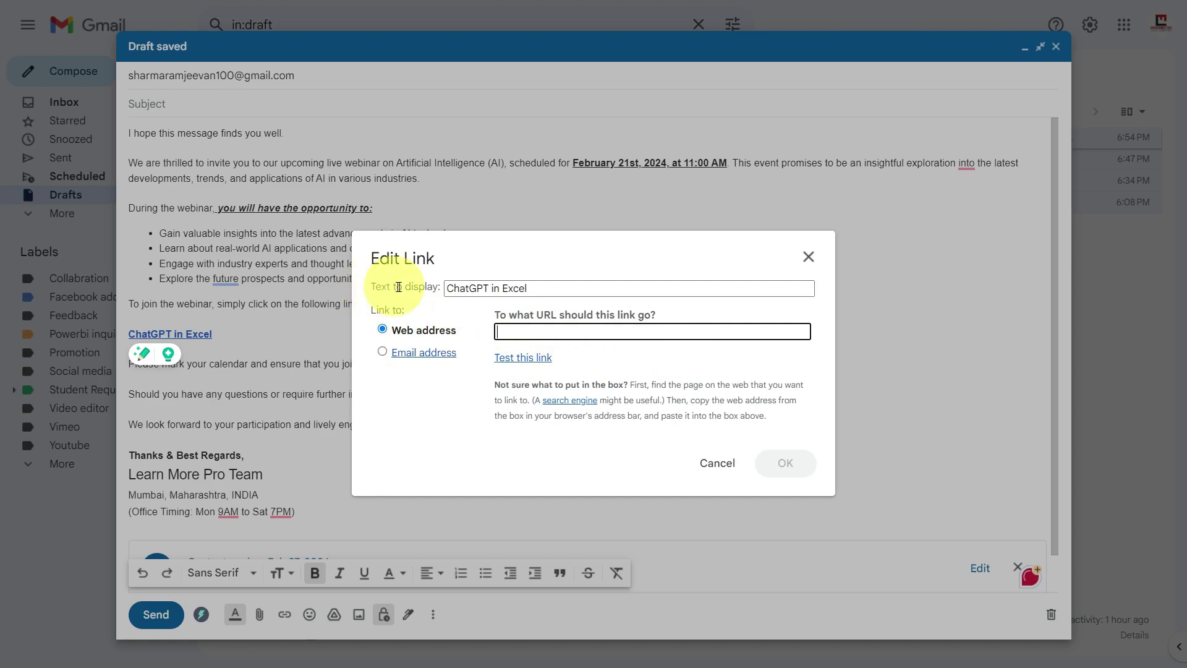
triple_click(533, 287)
click(573, 334)
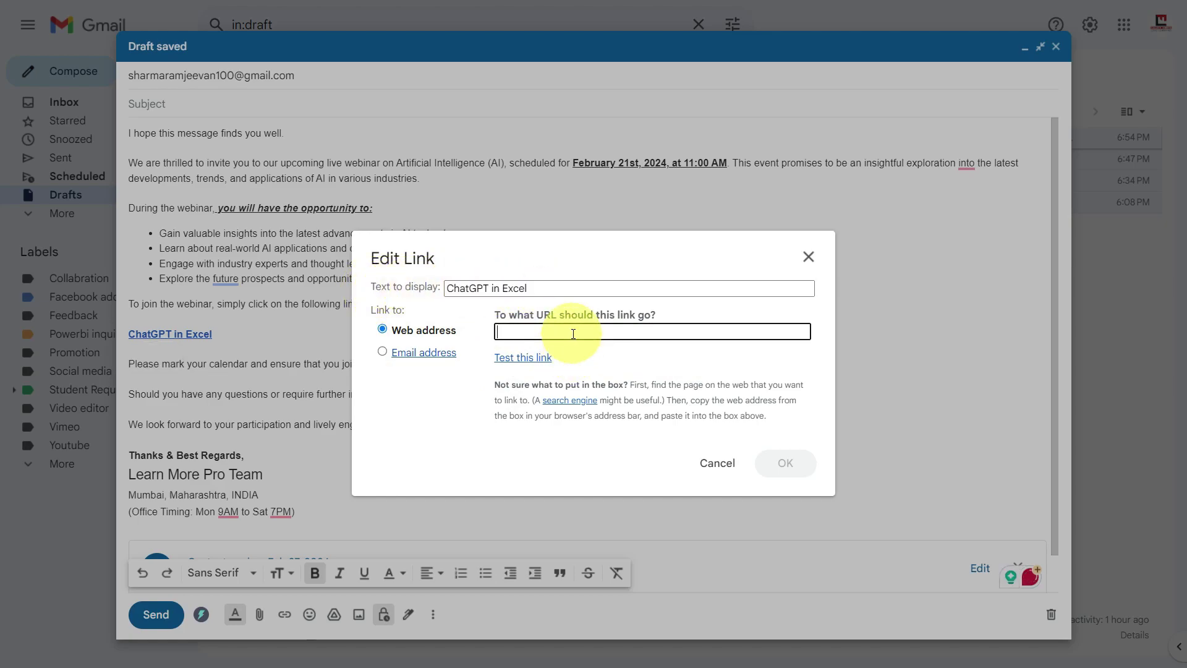
key(ctrl+v)
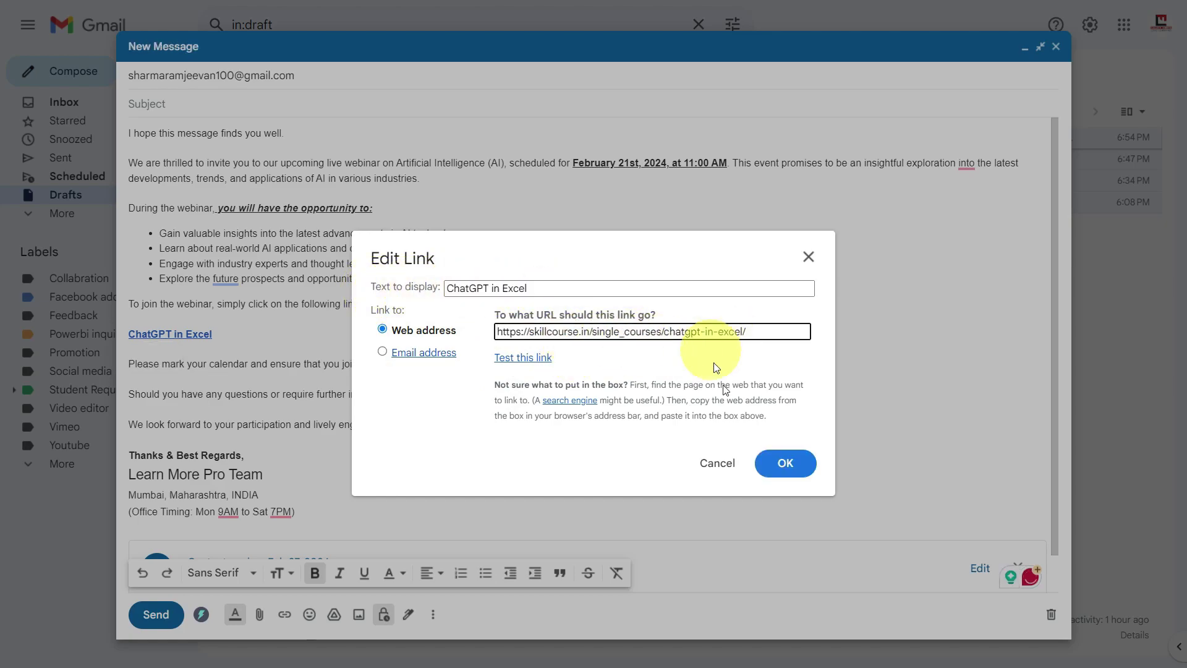
click(780, 465)
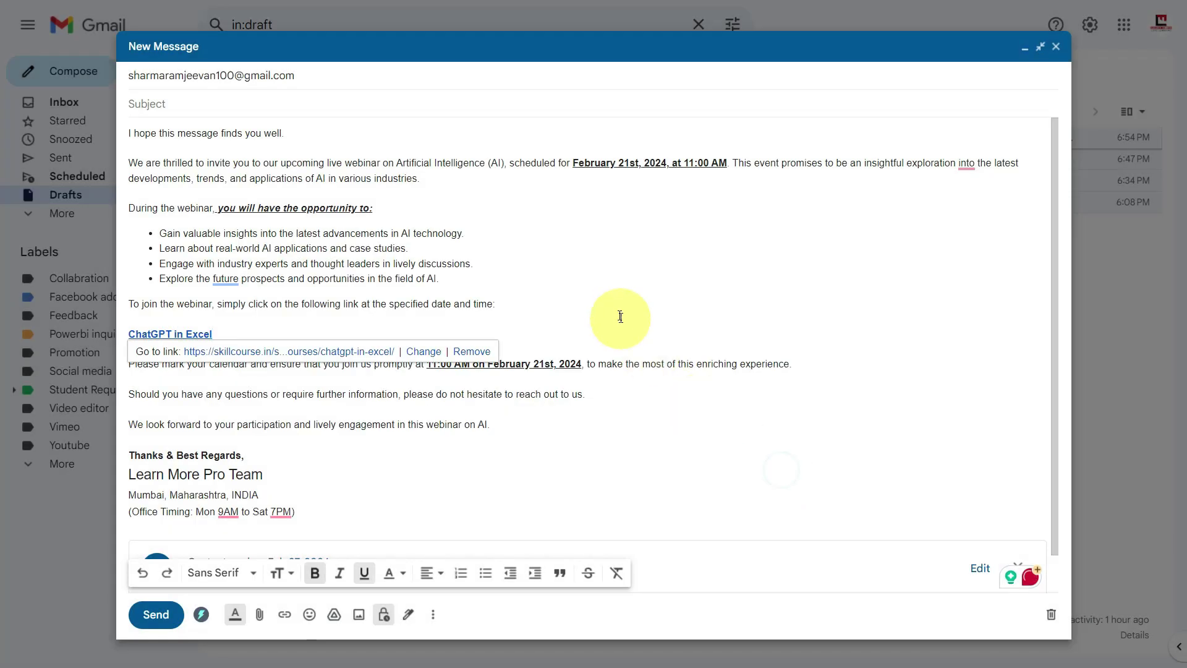
click(586, 272)
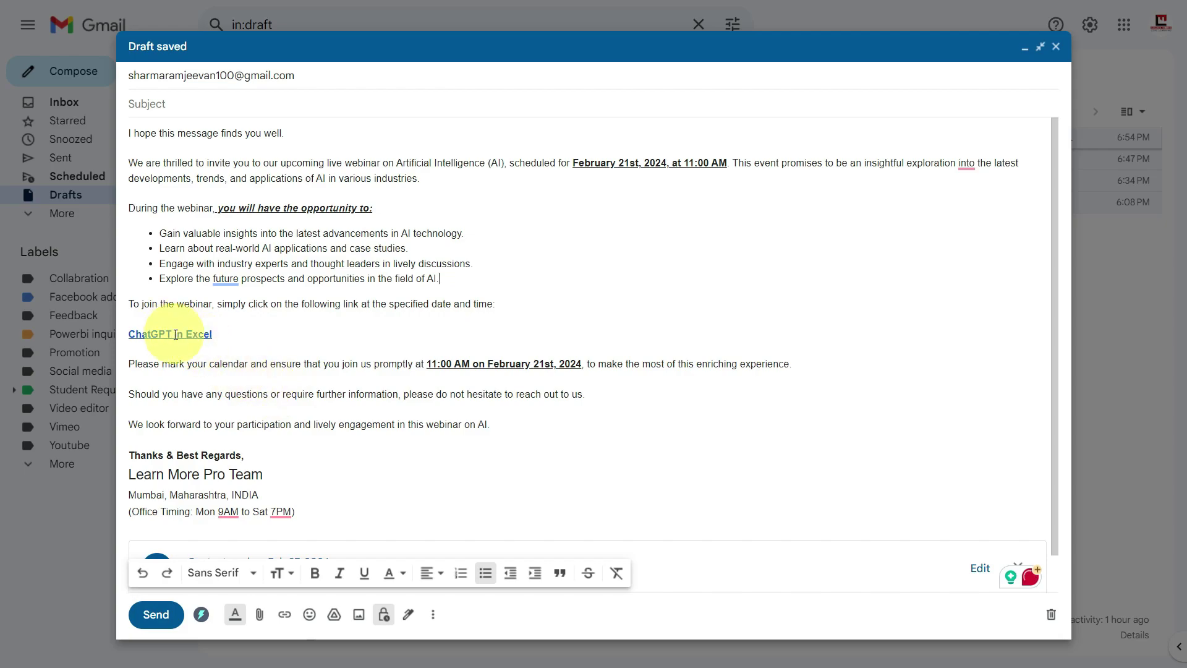
Insert the bold text "Check Now Our AI course:" followed by a single space before the ChatGPT in Excel link.
click(251, 336)
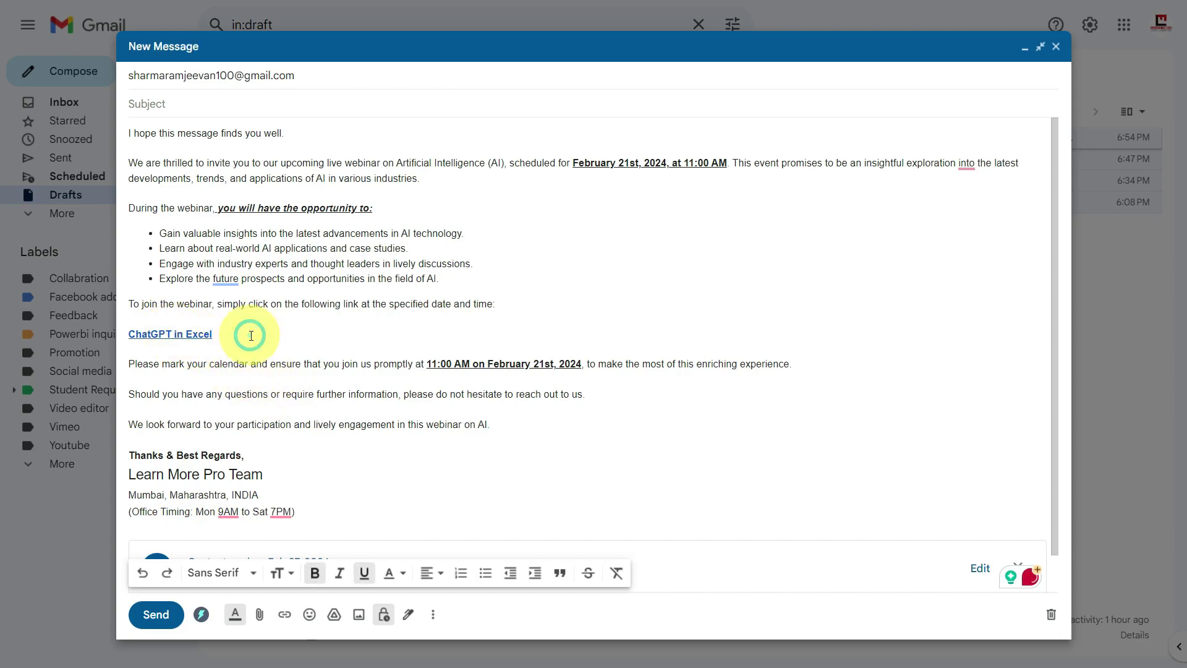
key(Home)
text(Check Now Our A)
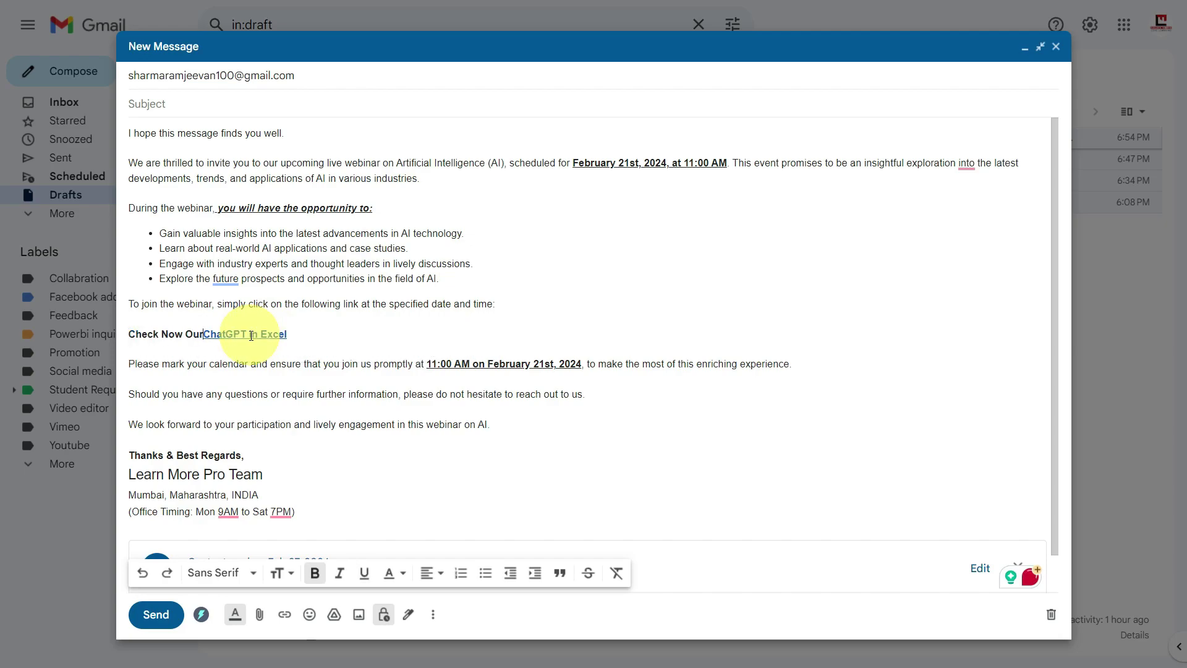
text(I course:)
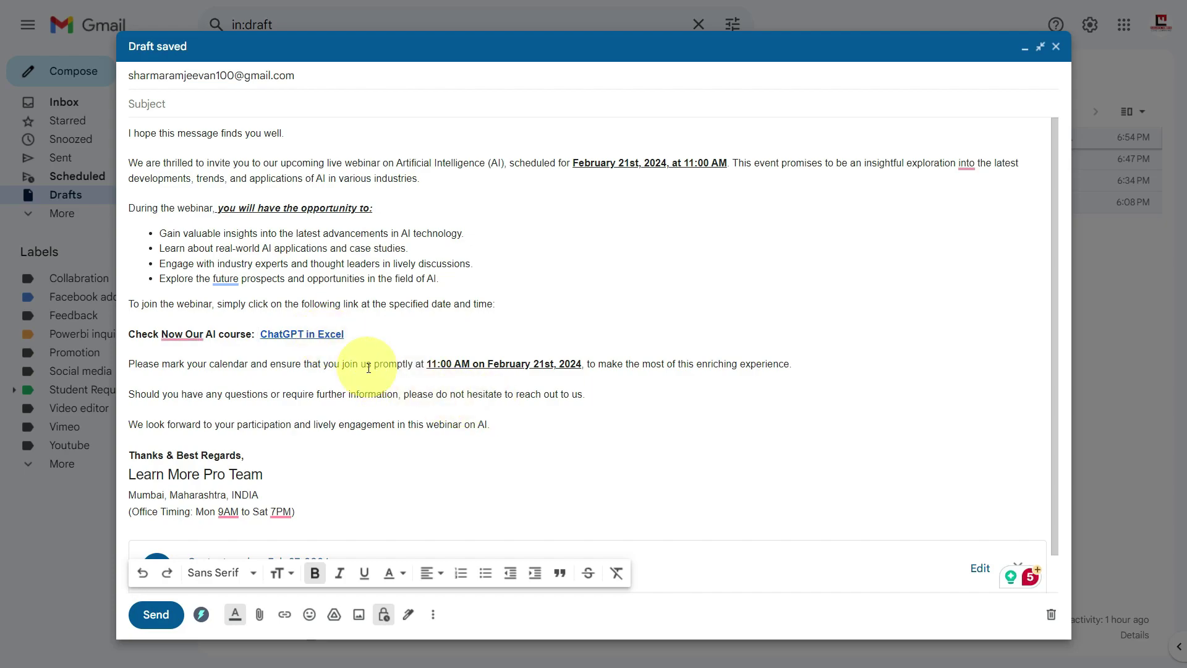
key(BackSpace)
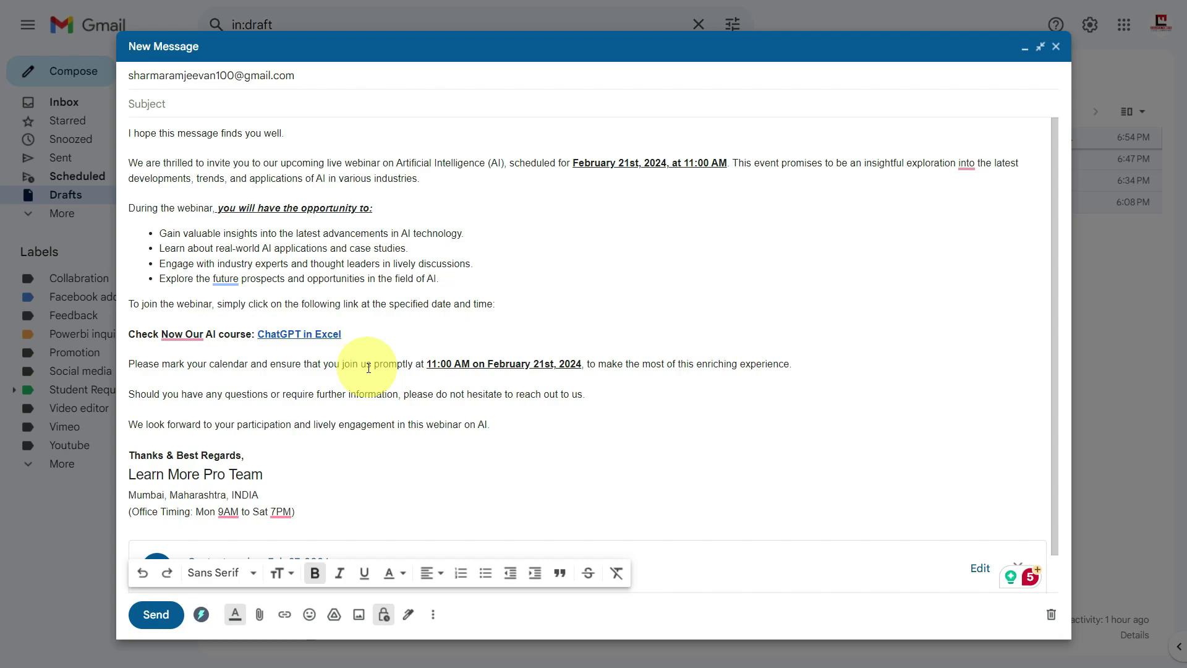
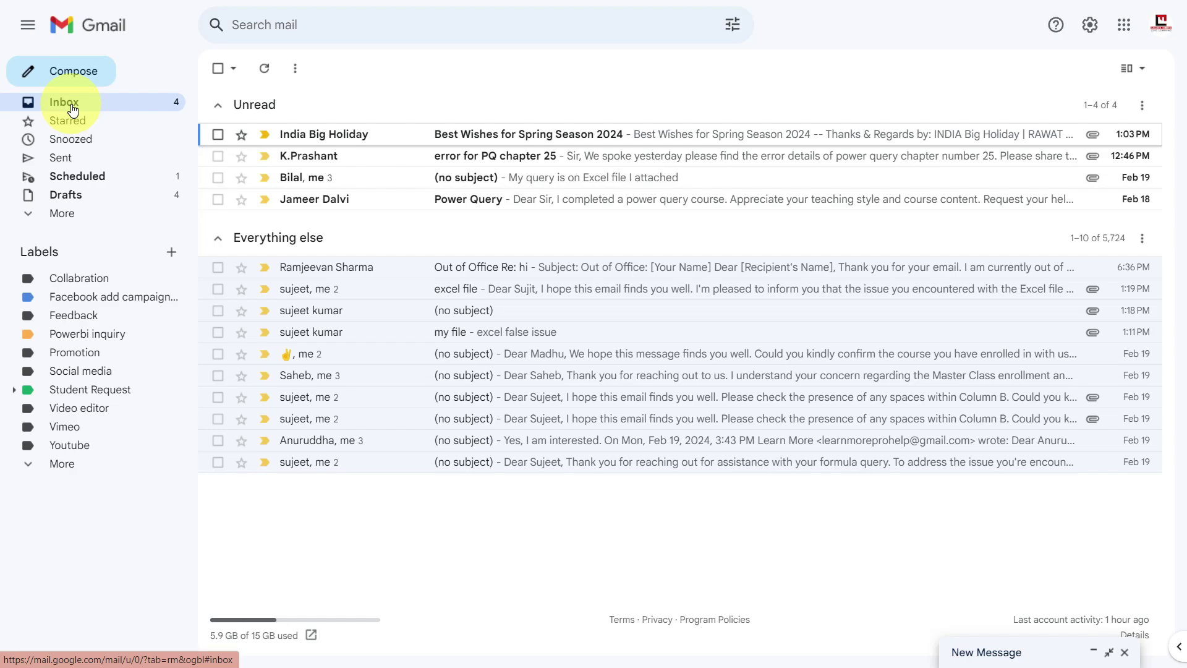
Make sure Templates is enabled in the advanced settings, and return to the inbox.
click(1091, 27)
click(1057, 106)
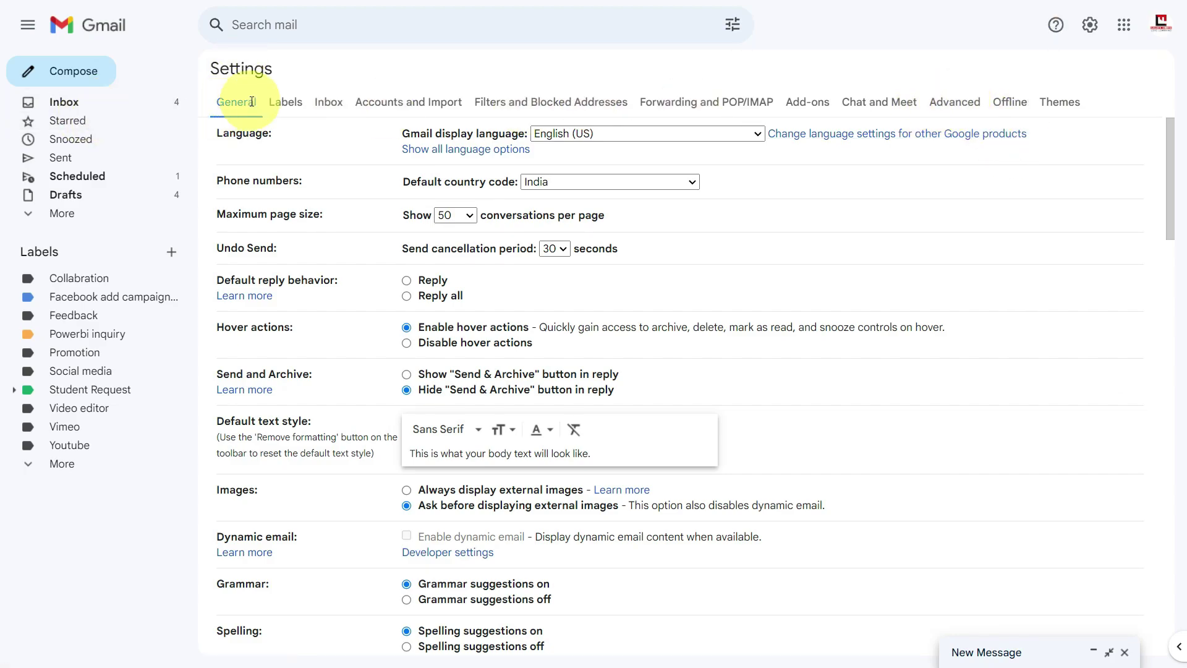
click(954, 104)
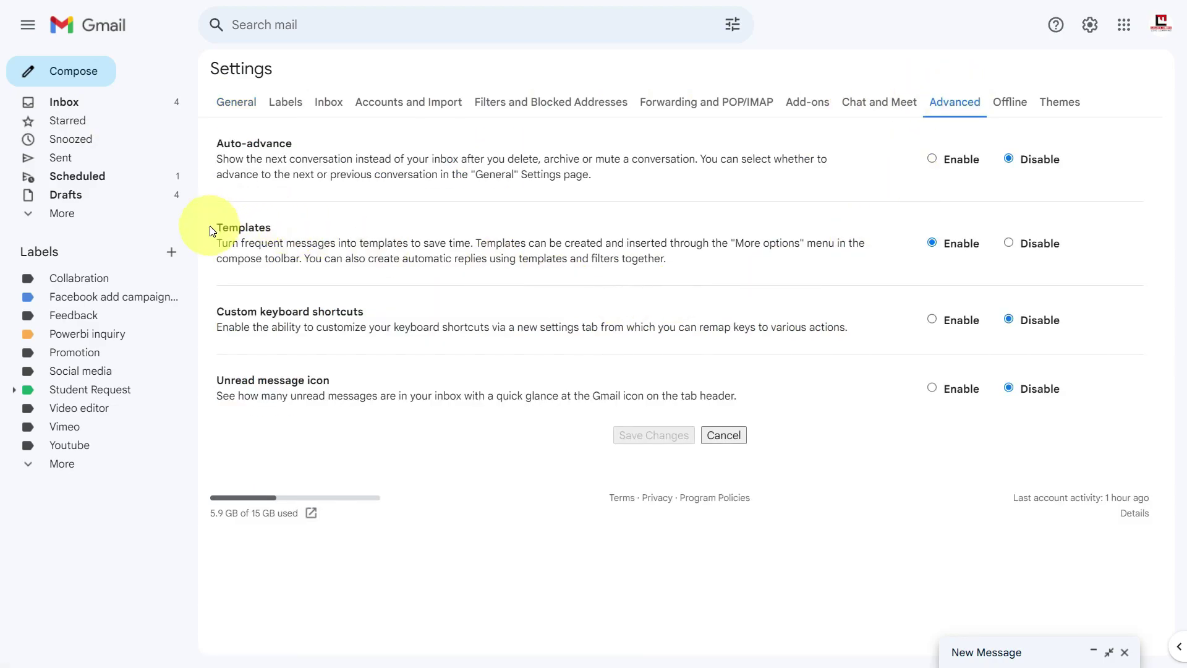
drag(216, 228, 852, 269)
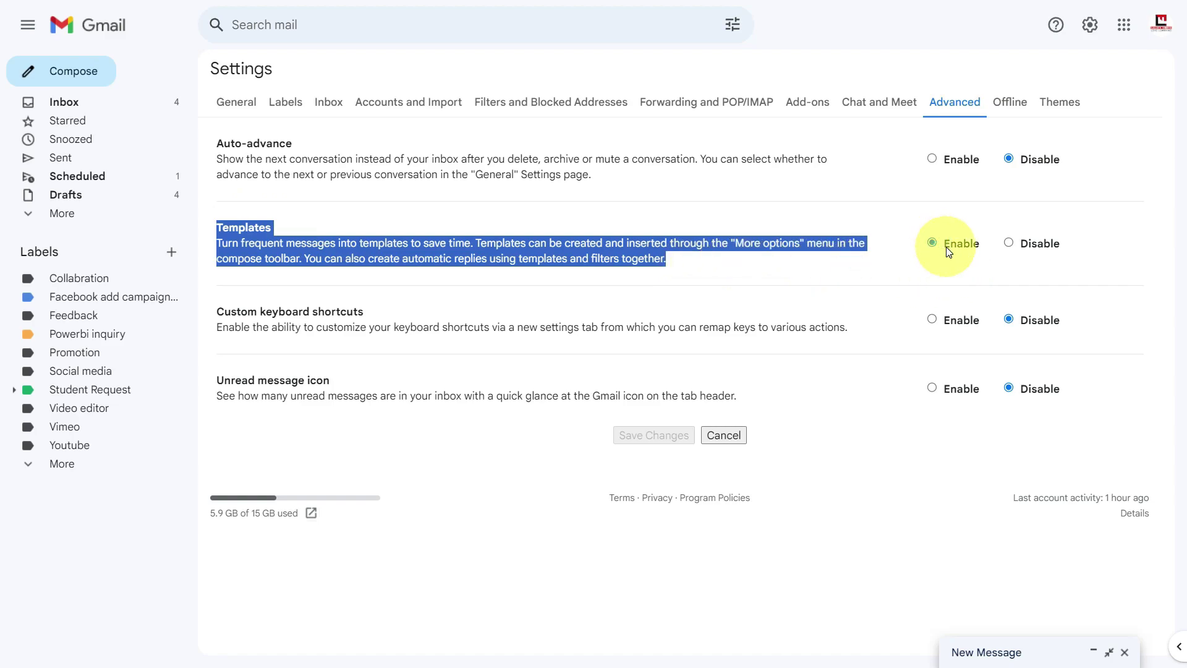
click(933, 241)
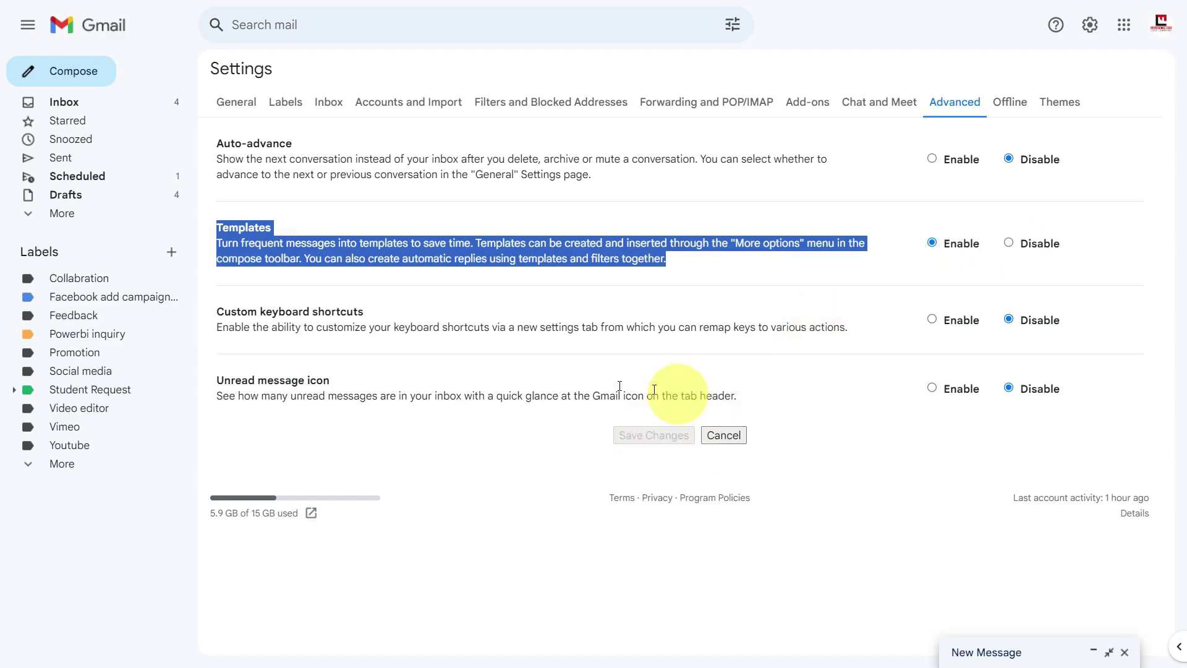
click(73, 103)
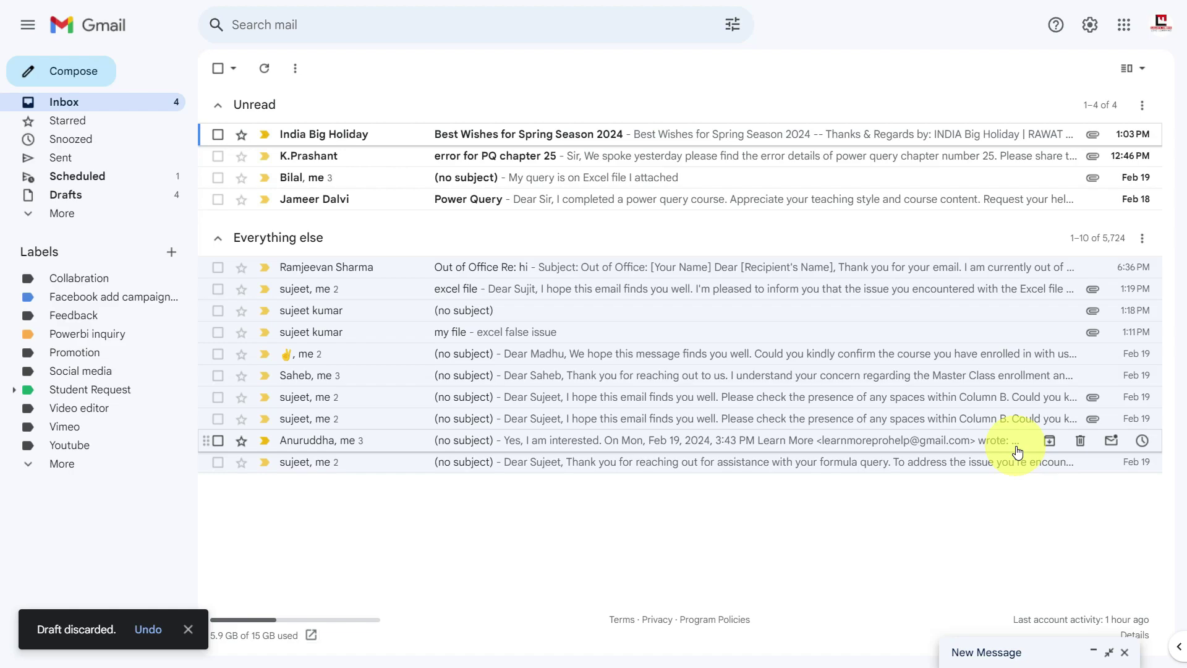
Reopen the minimized webinar invitation draft and review its body text, course link line and signature.
click(1048, 650)
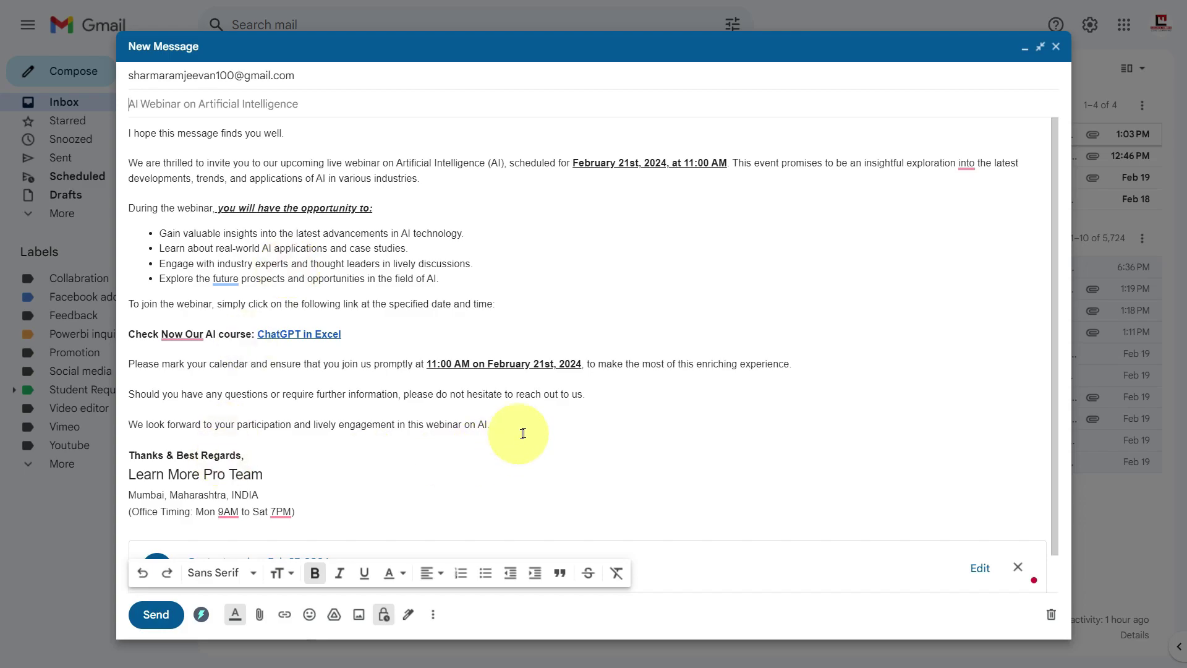
drag(523, 429, 125, 137)
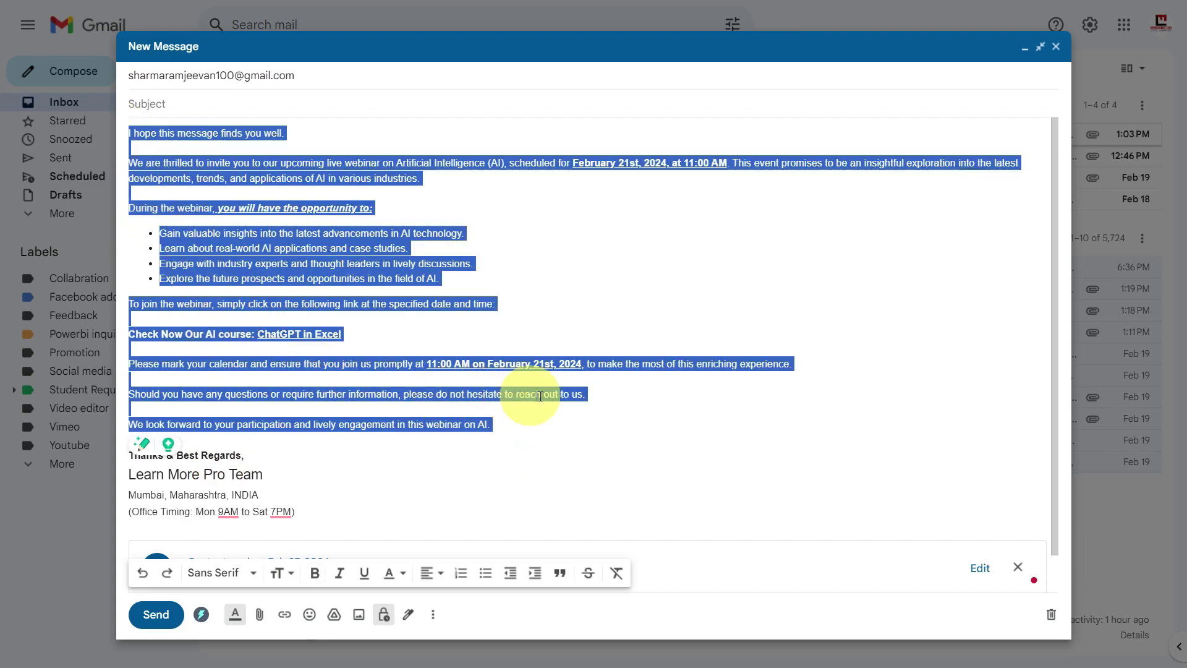
click(546, 427)
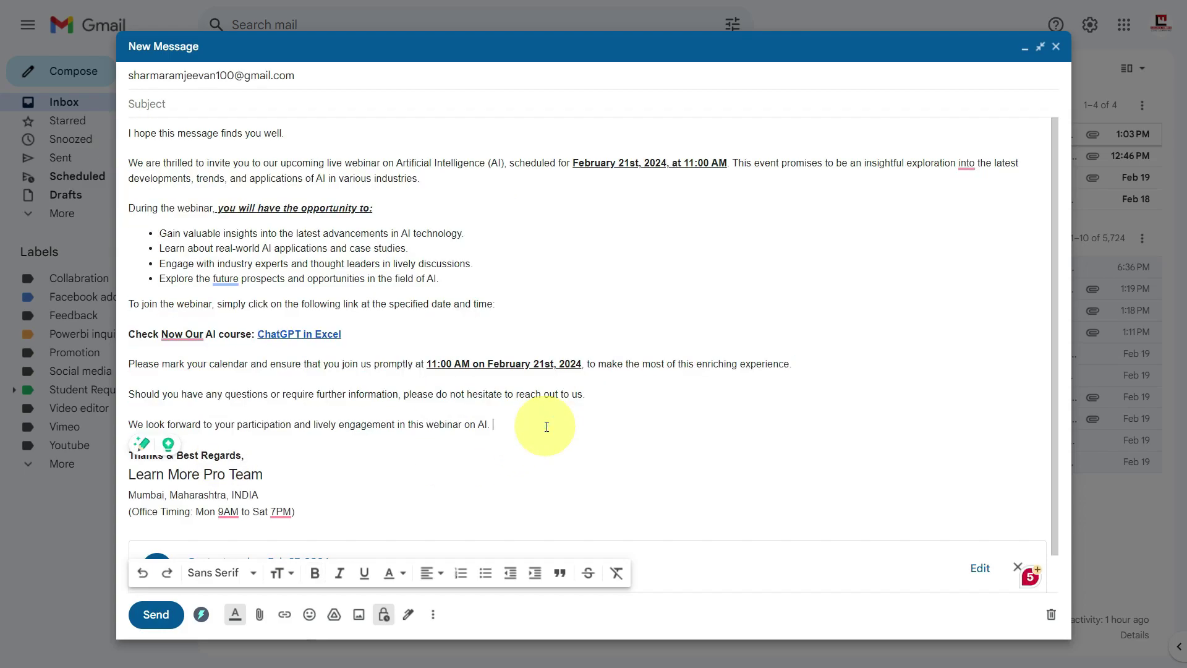
drag(371, 334, 139, 324)
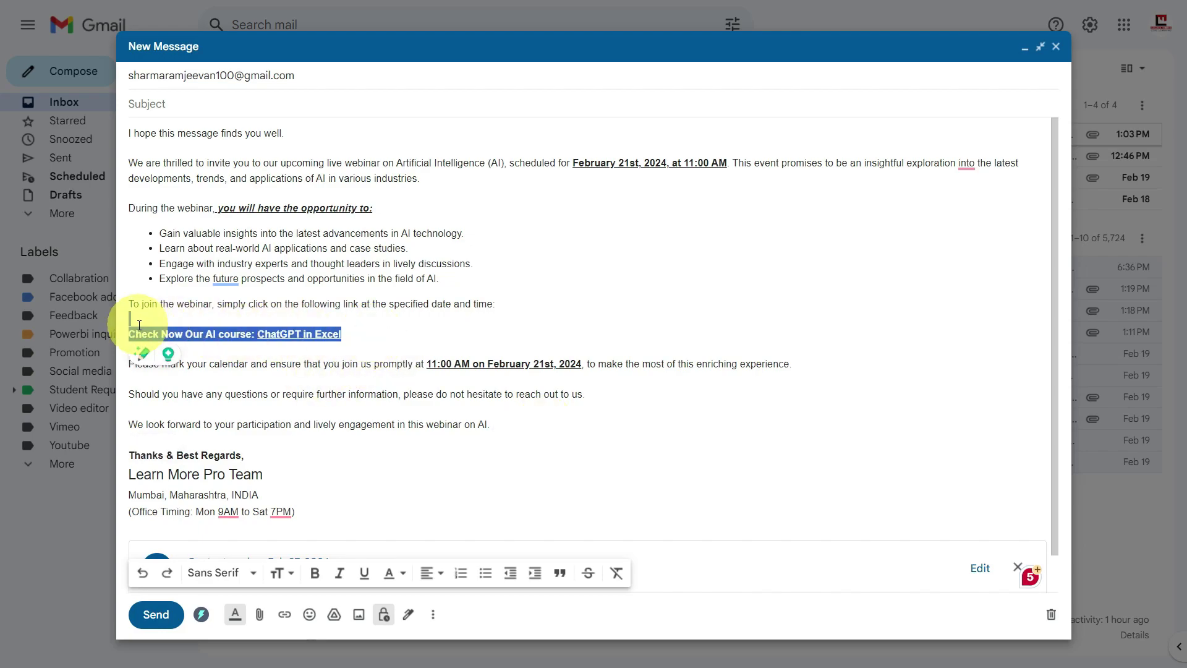
click(496, 329)
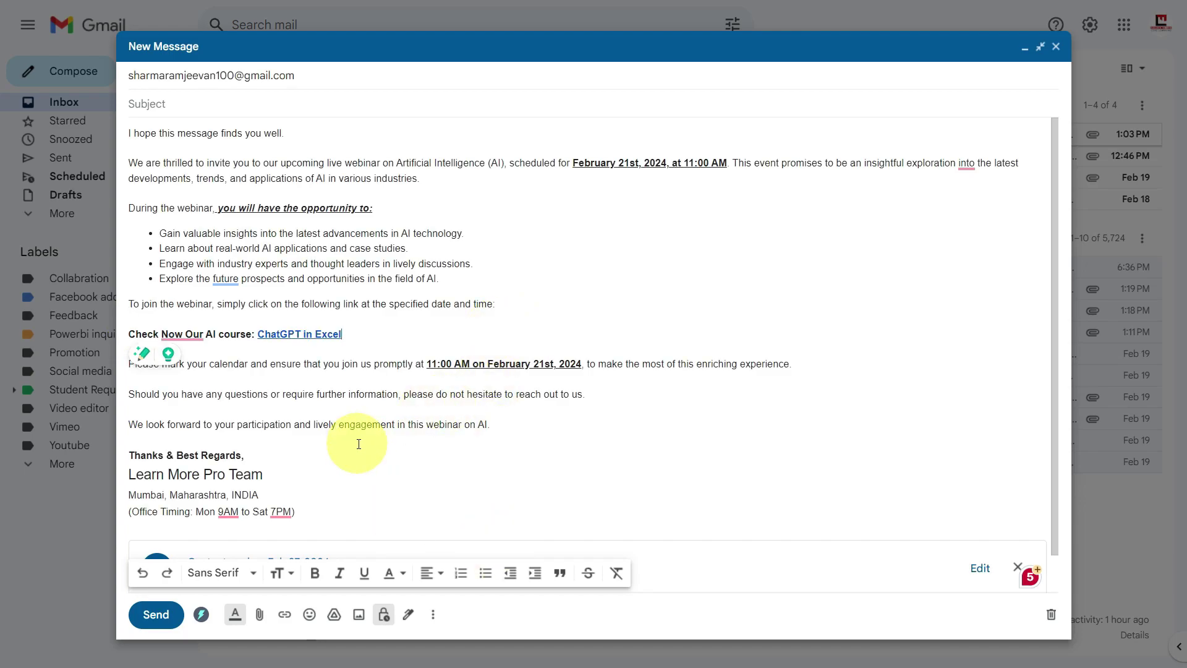
click(544, 291)
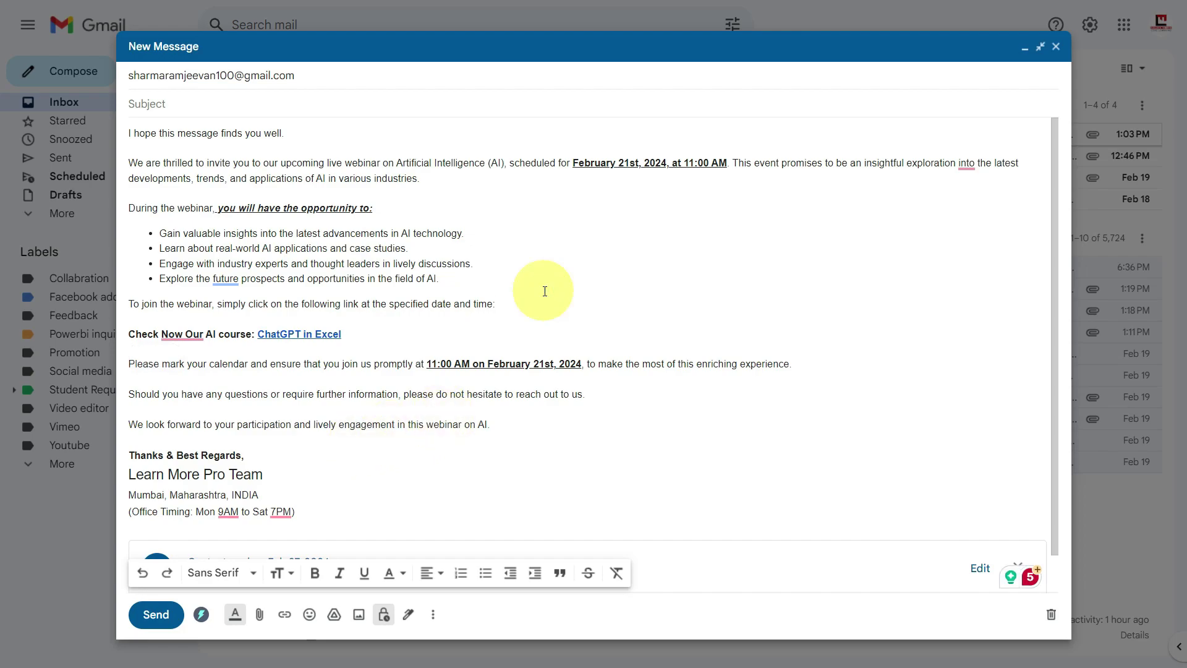
mouse_move(374, 517)
mouse_down()
mouse_move(140, 170)
mouse_move(110, 103)
mouse_up()
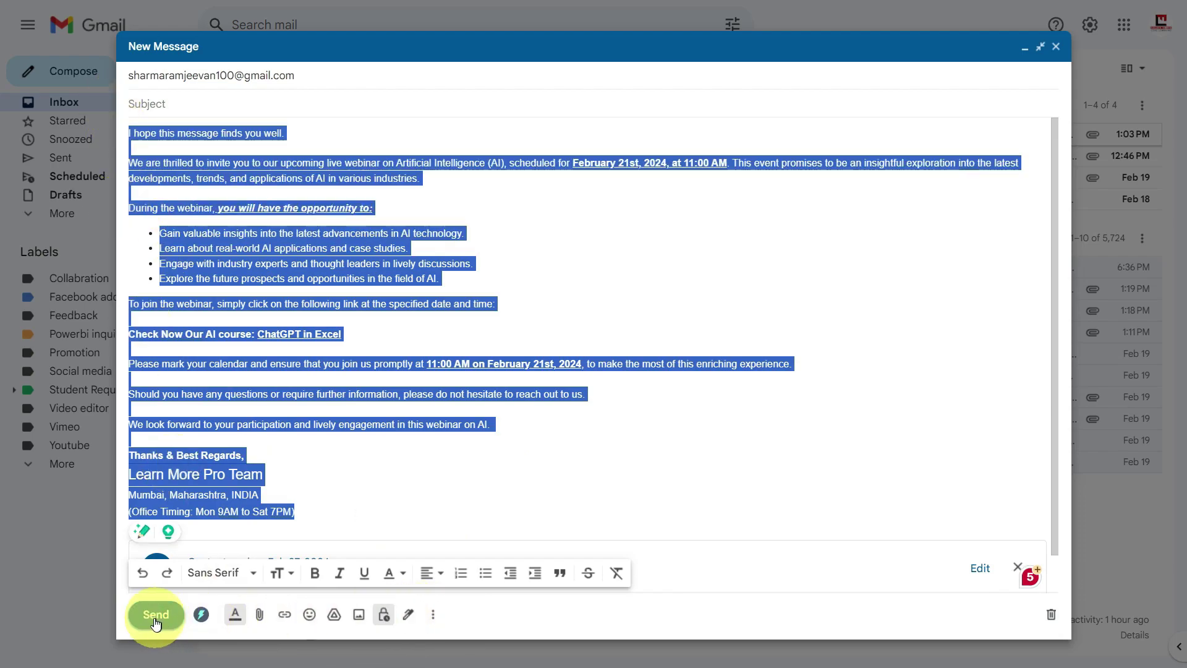
Save the webinar draft as a new template named "CHATGPT COURSE INFO" and close the message.
click(435, 618)
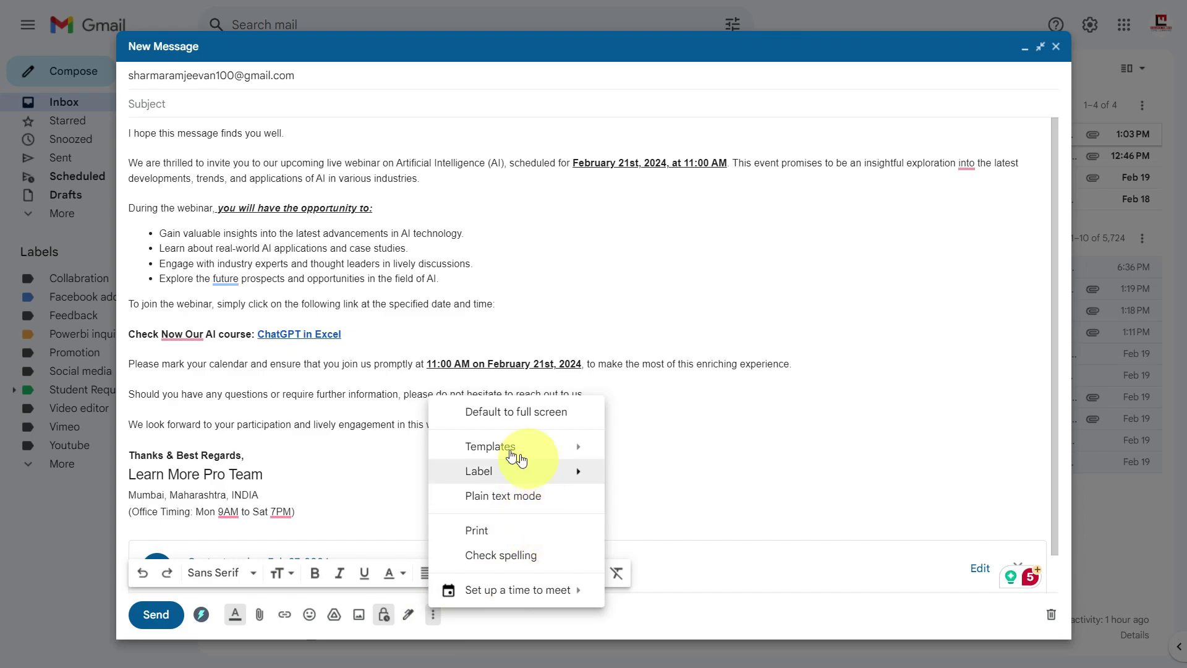
mouse_move(530, 450)
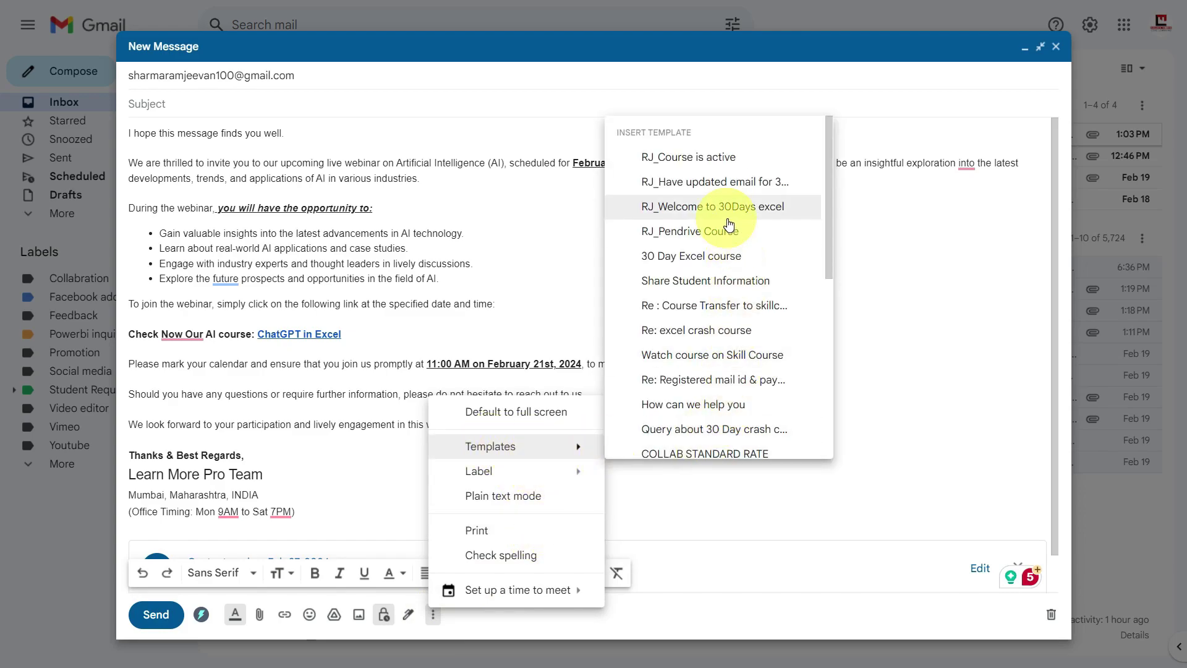
scroll(773, 238, down, 5)
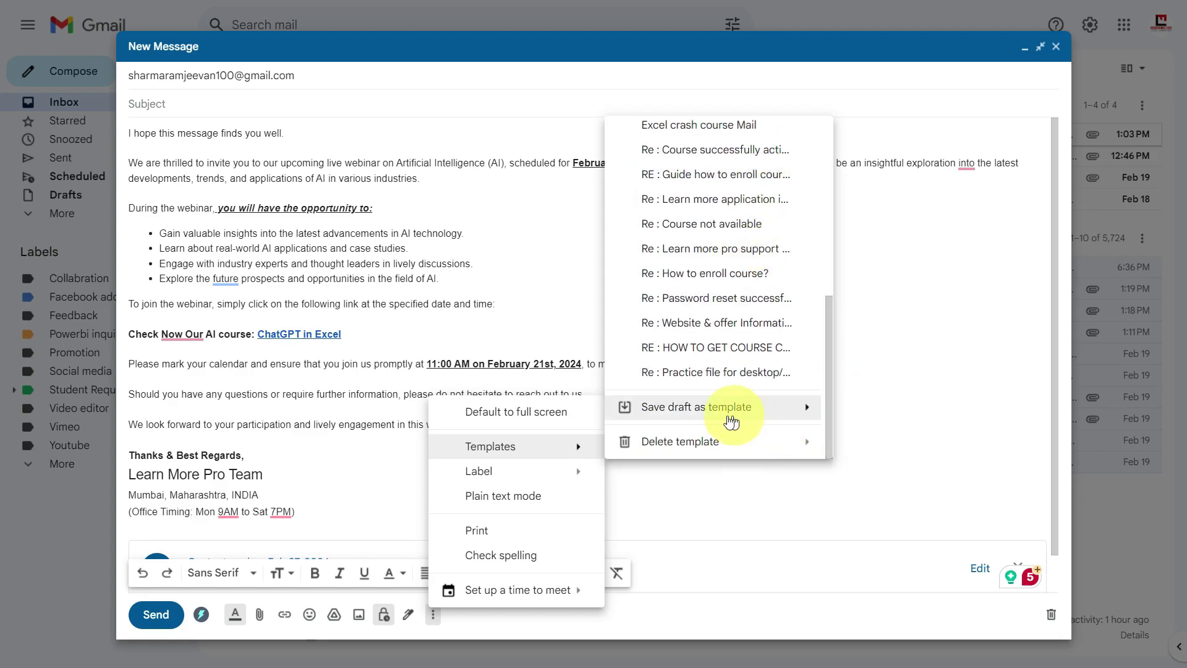
mouse_move(732, 420)
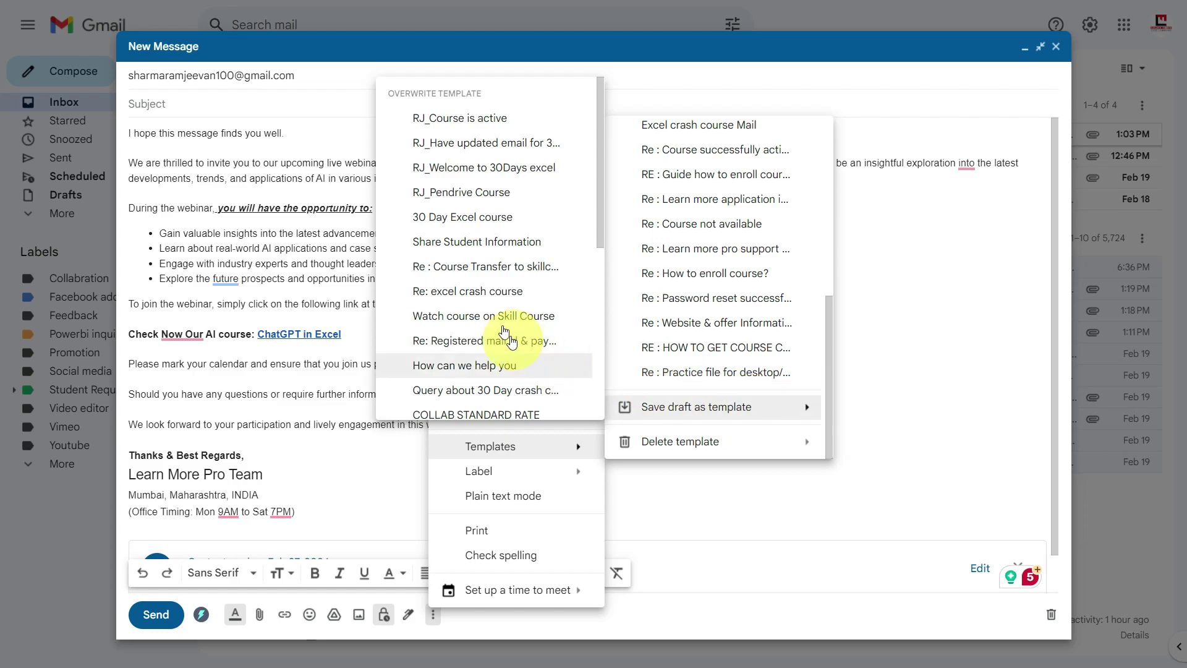
scroll(497, 222, down, 5)
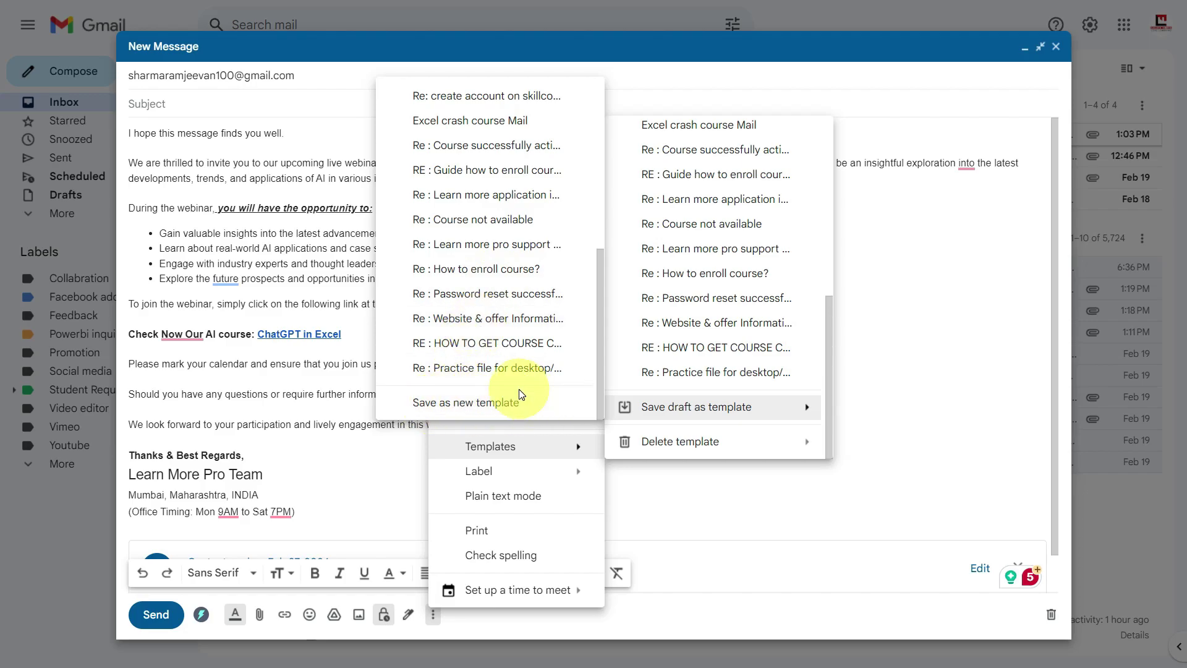
click(501, 406)
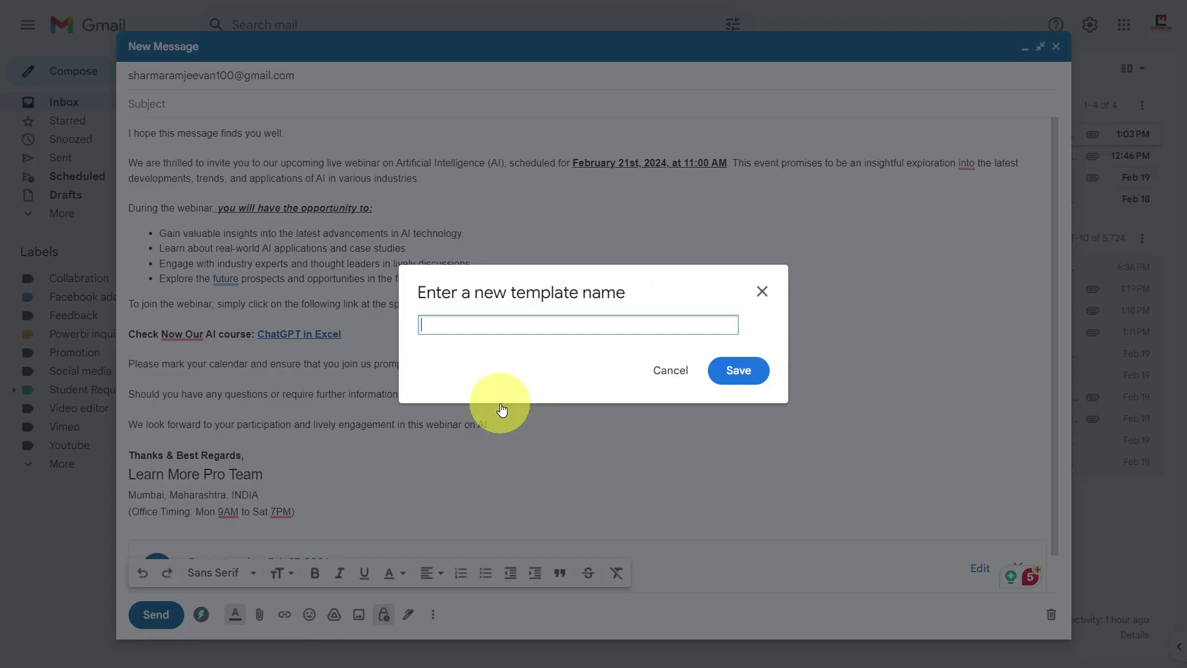
click(539, 322)
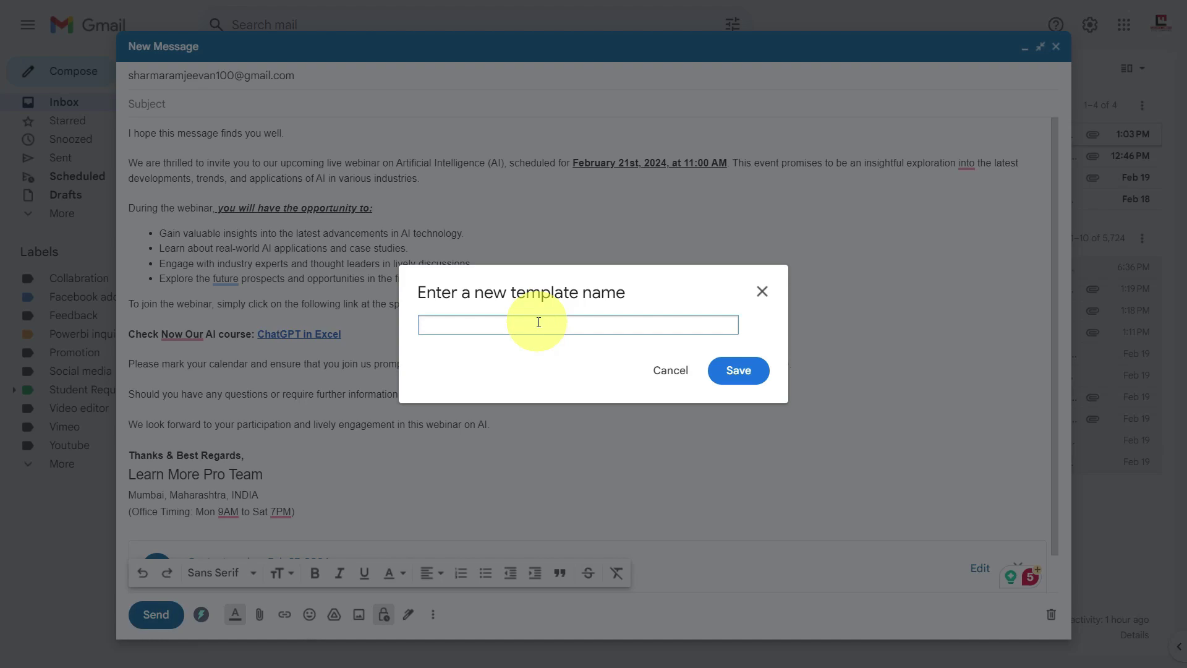
text(CHATGPT COURSE INFO)
click(750, 369)
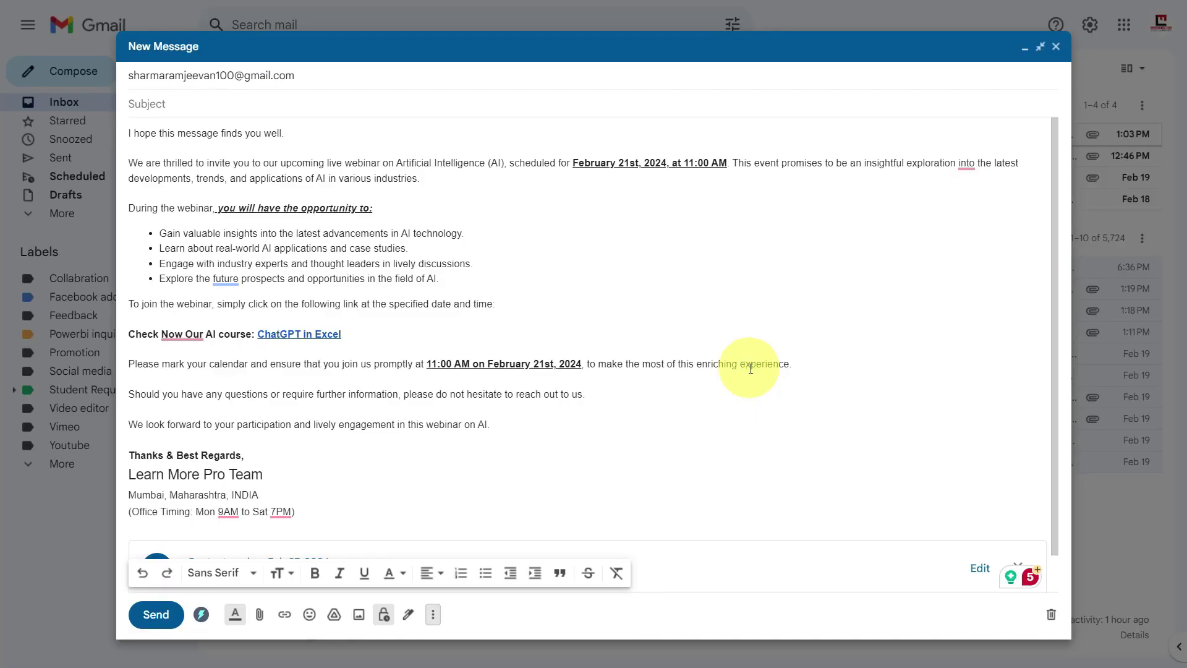
click(1056, 46)
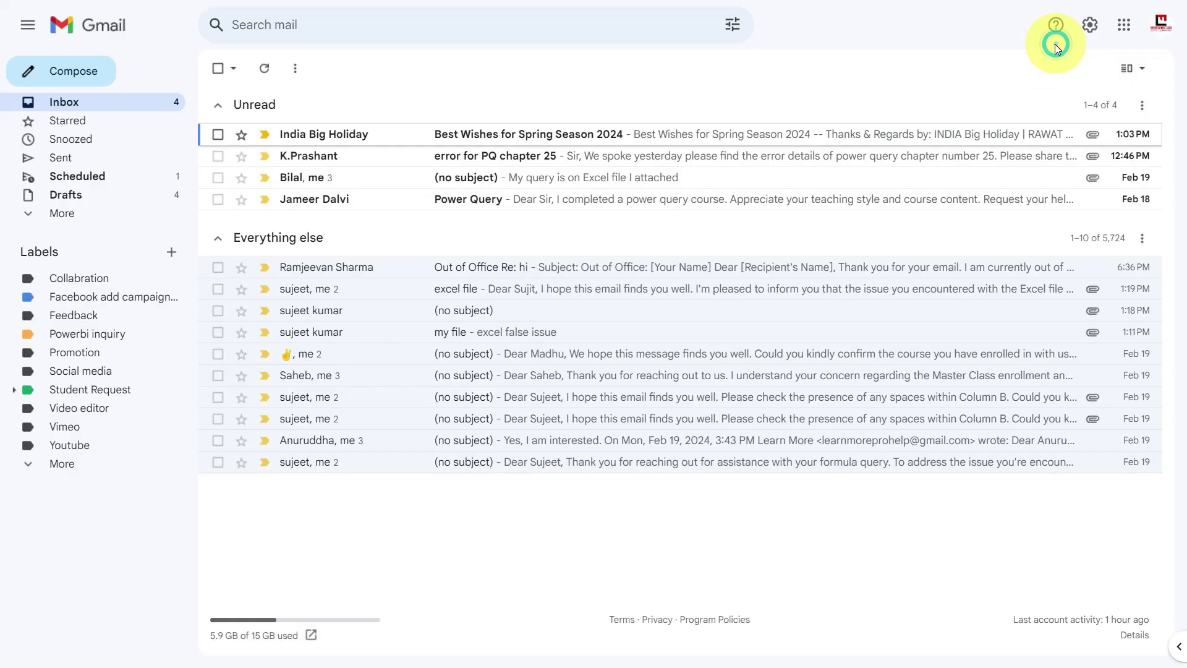
Start a new message and add blank lines above its signature.
click(65, 71)
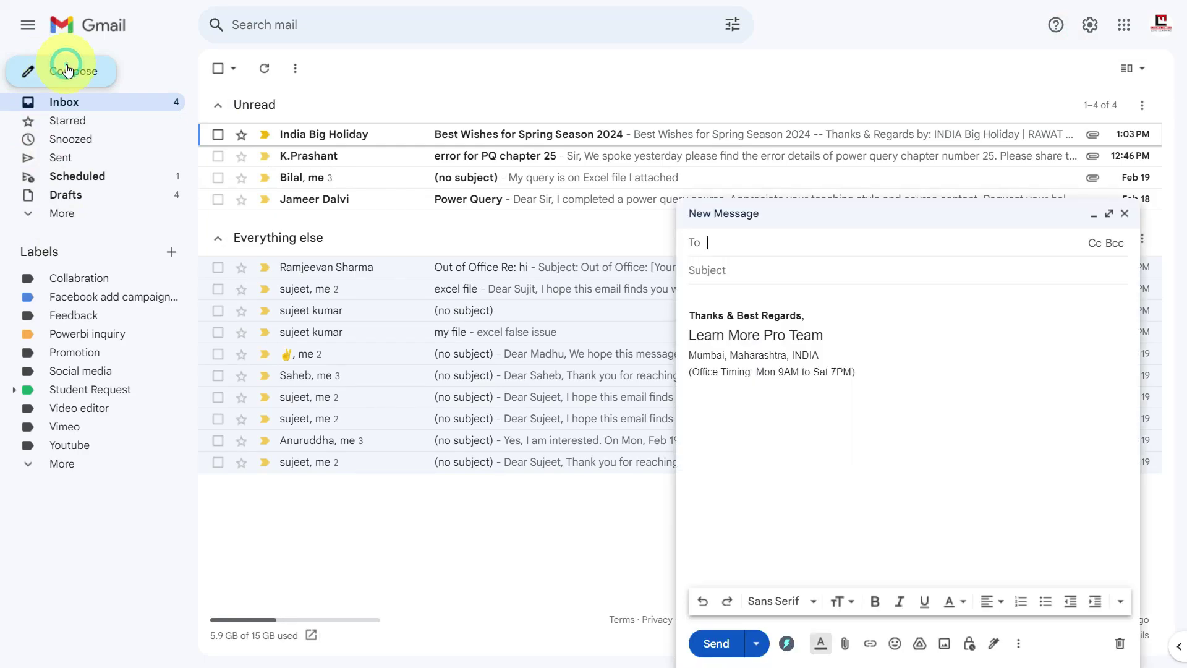
click(733, 293)
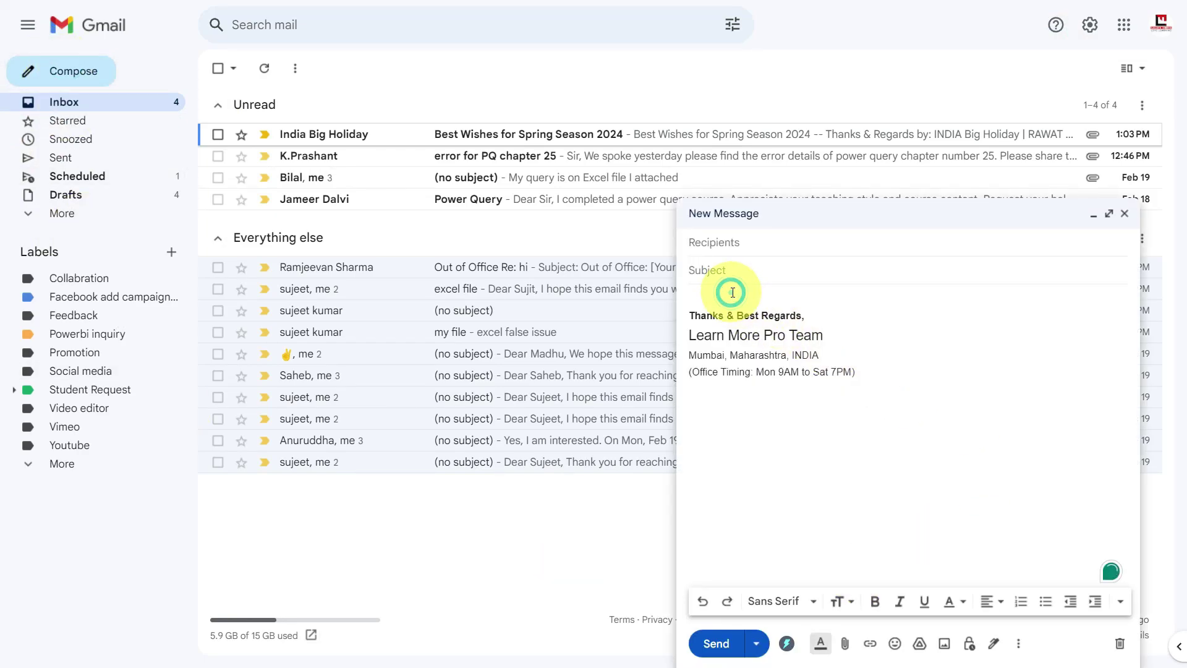
key(Return)
key(Return)
key(Return)
Insert the CHATGPT COURSE INFO template into the new message, and close the message.
click(1019, 643)
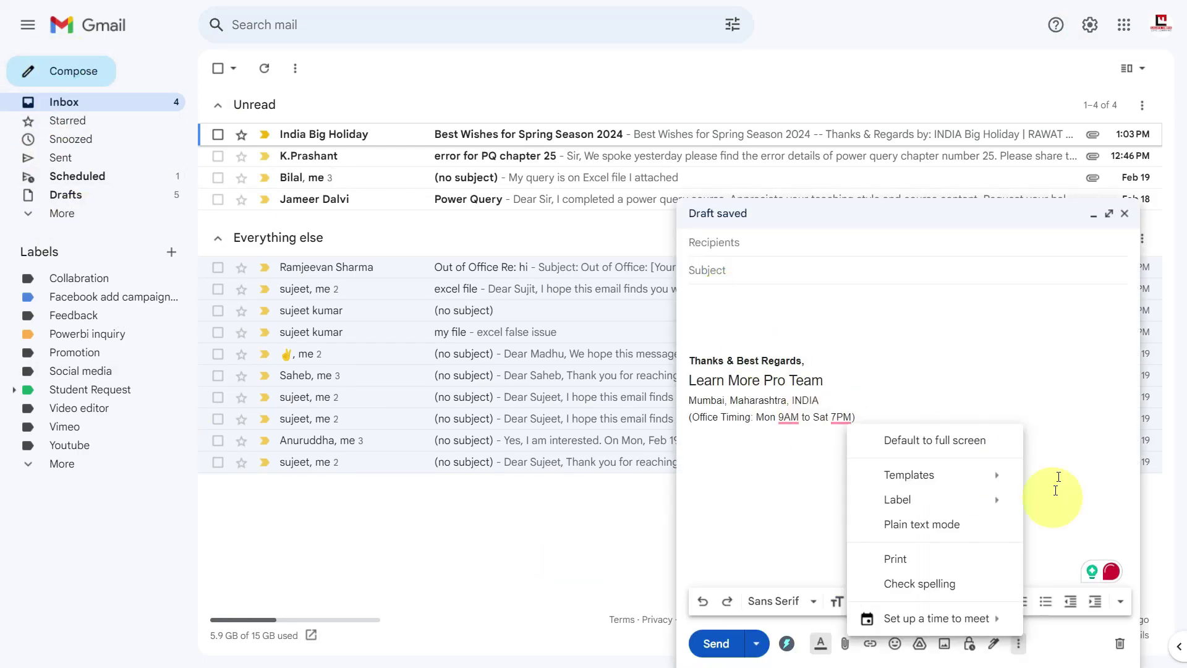
click(1067, 435)
click(1019, 644)
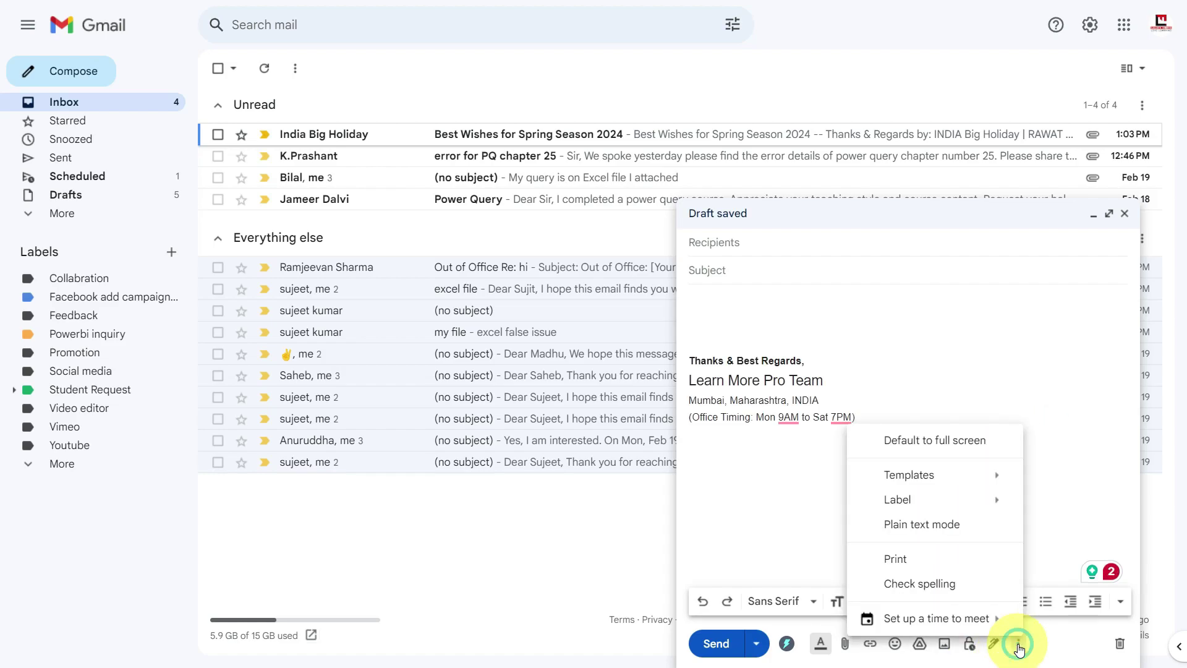
mouse_move(995, 477)
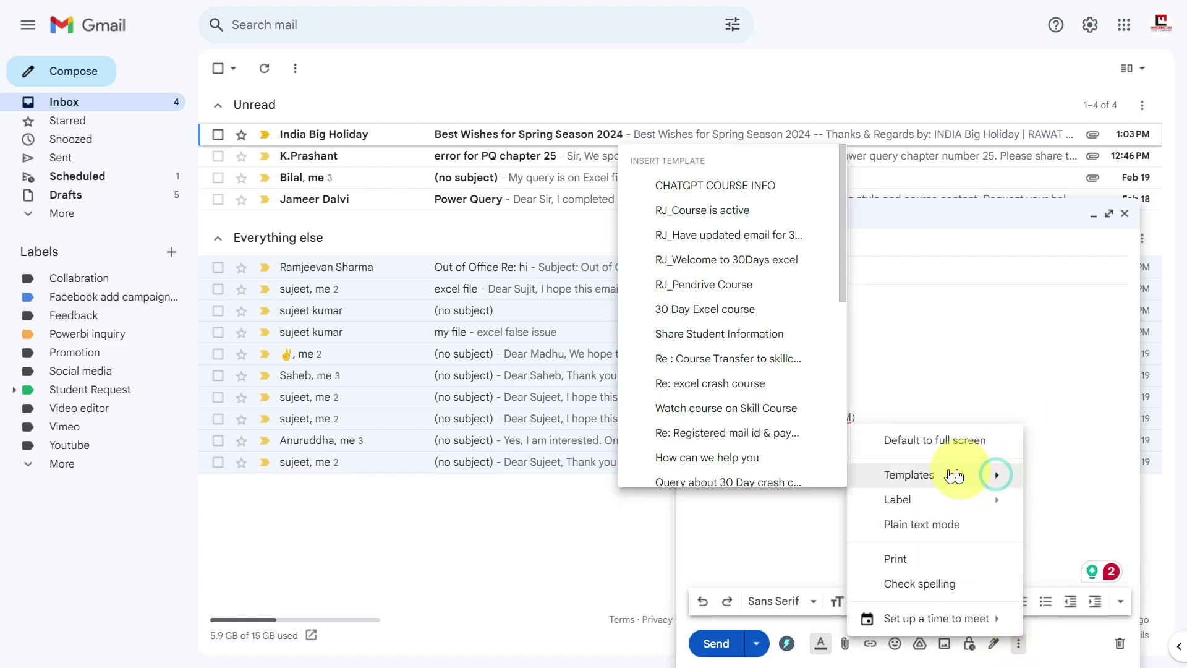
click(721, 192)
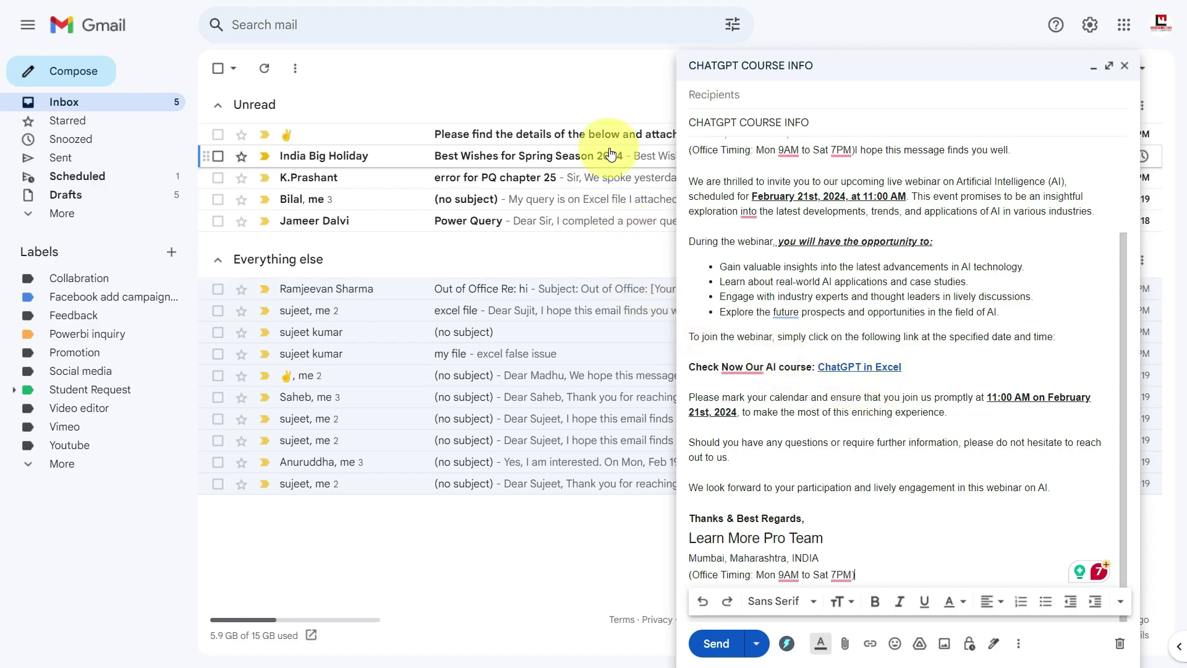
click(443, 73)
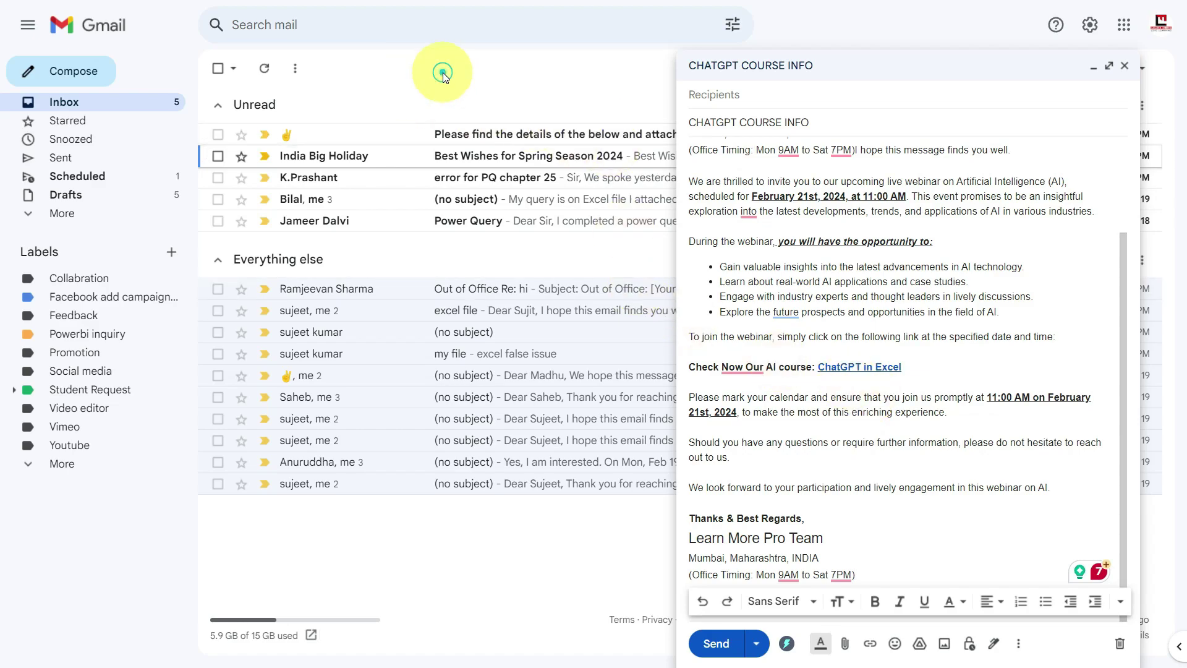
click(1125, 66)
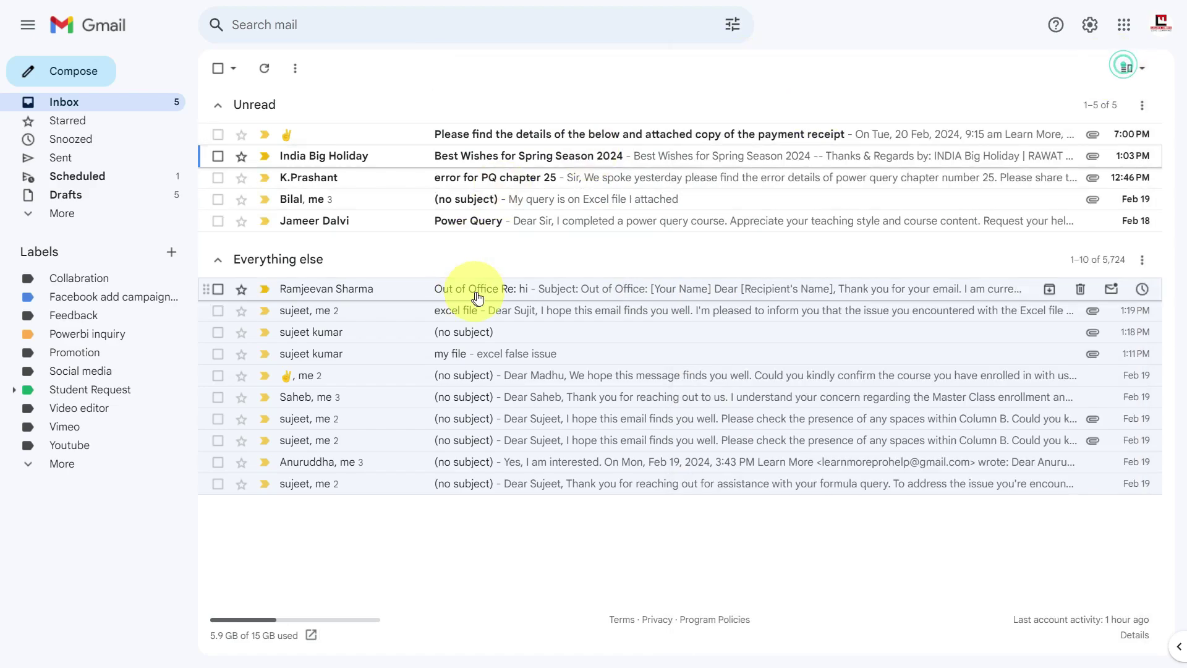
Start a reply to the unread Power Query message and insert the CHATGPT COURSE INFO template into it.
click(507, 224)
click(1111, 154)
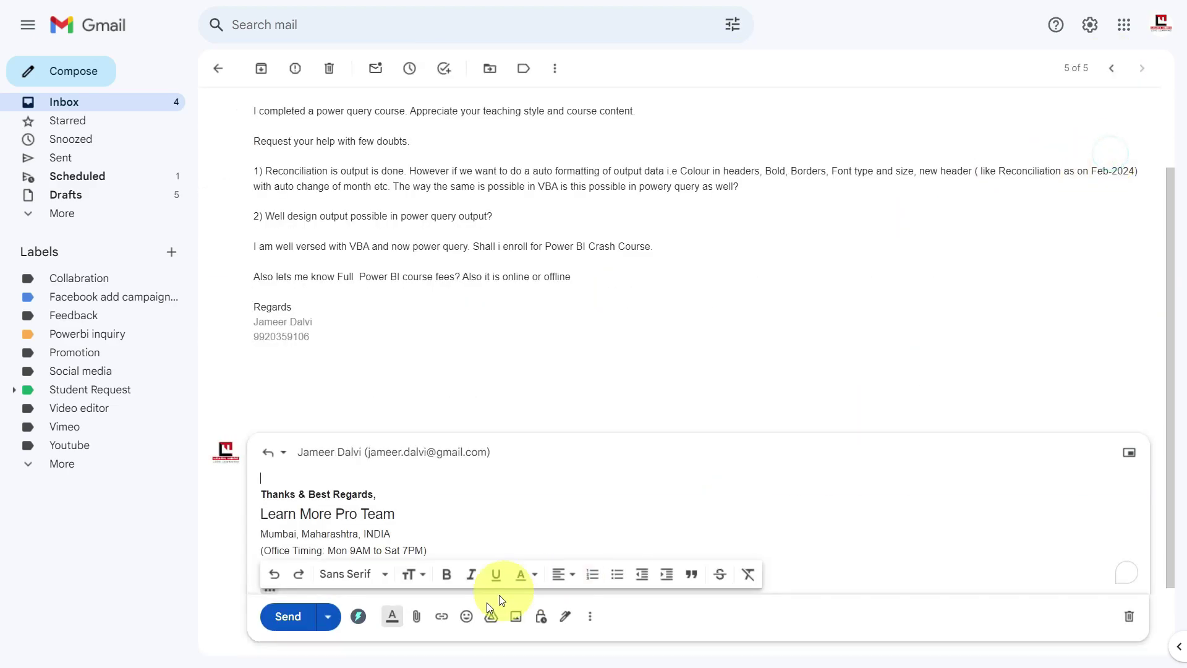
click(592, 618)
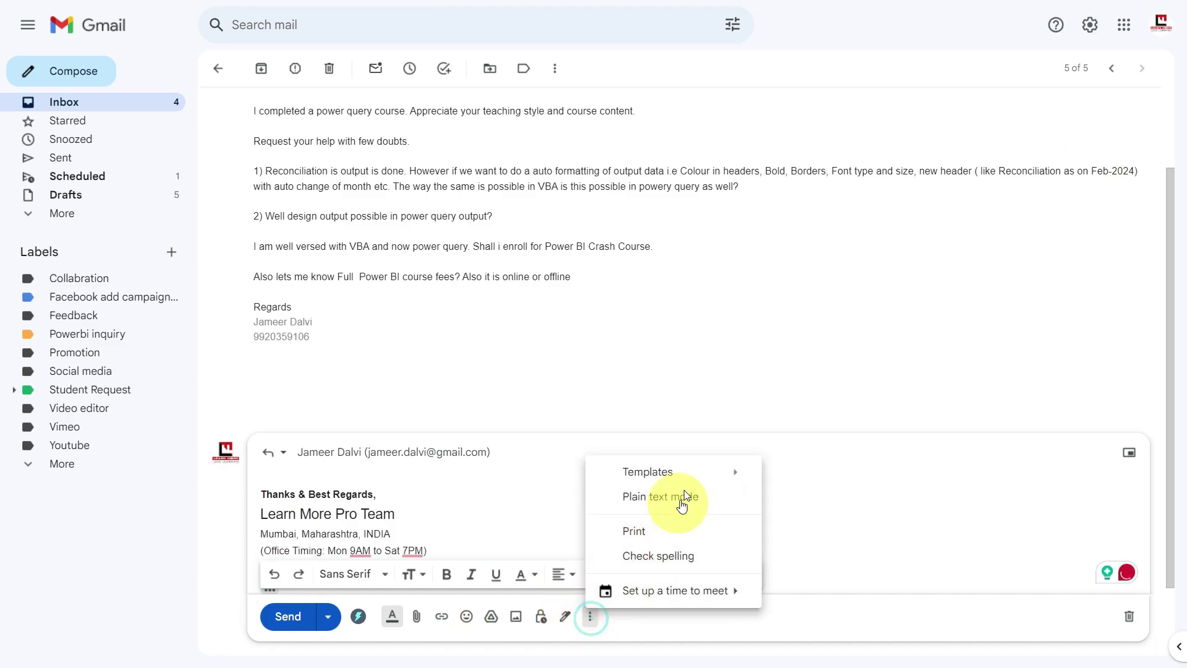
mouse_move(691, 475)
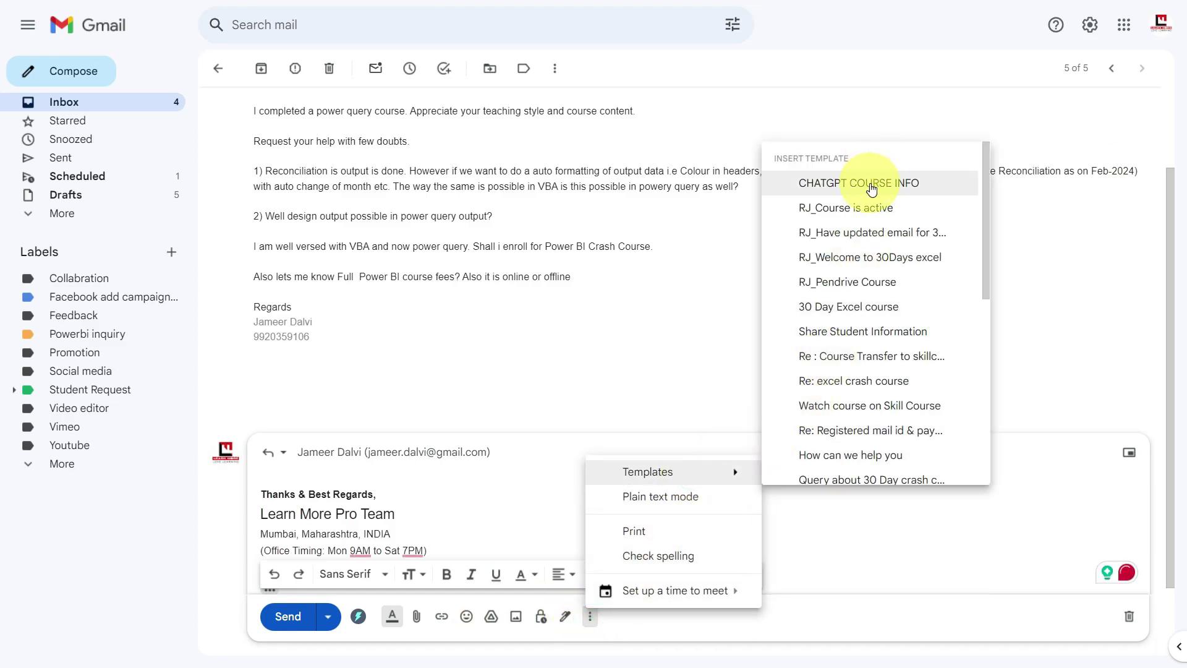
click(871, 183)
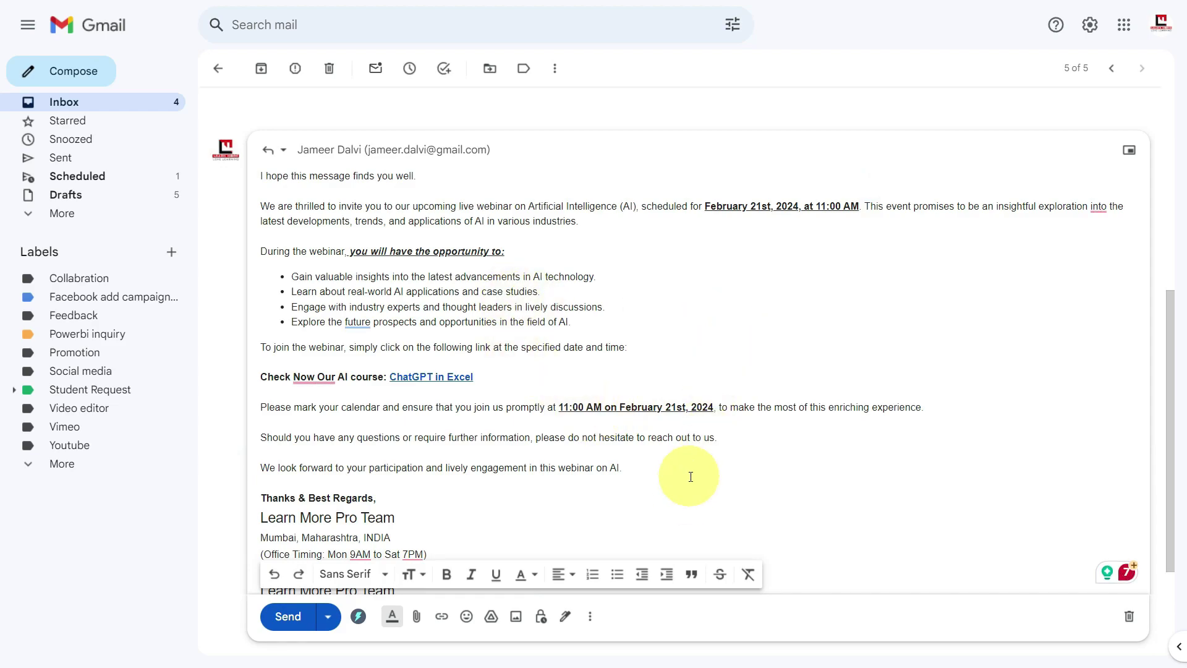
Delete the template's invitation text from the reply and discard the reply draft.
mouse_move(688, 474)
mouse_down()
mouse_move(313, 180)
mouse_move(231, 142)
mouse_up()
key(BackSpace)
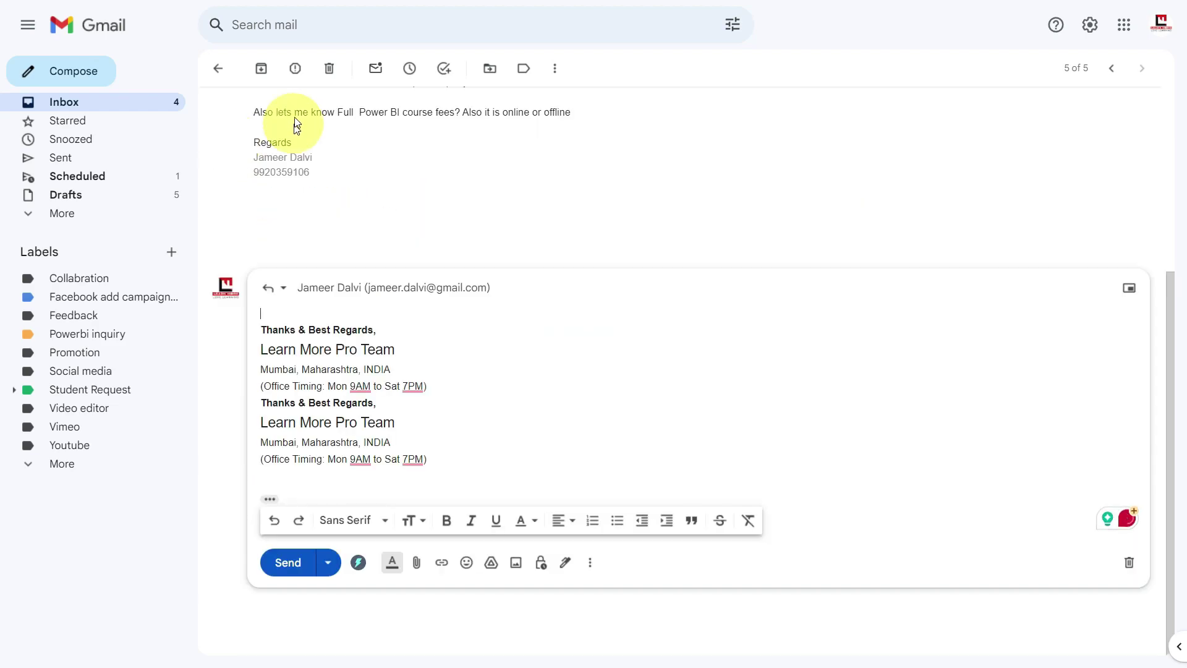
click(1138, 566)
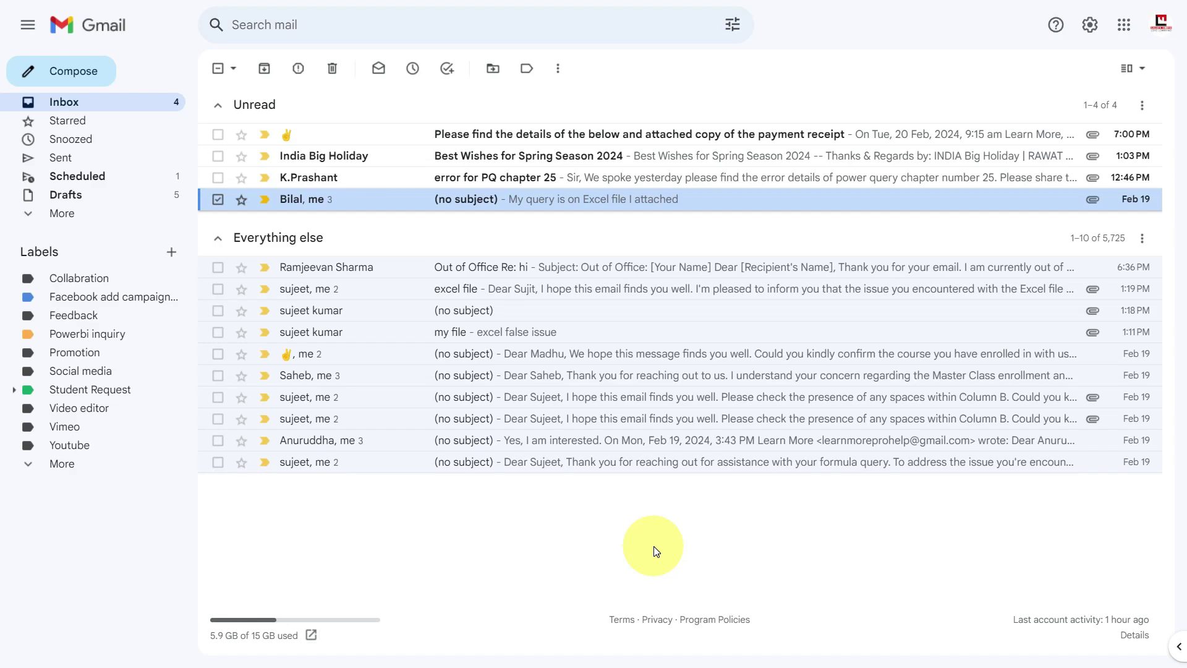
Expand the full mail folder list and search all mail for the Out of Office sender's full name.
click(63, 216)
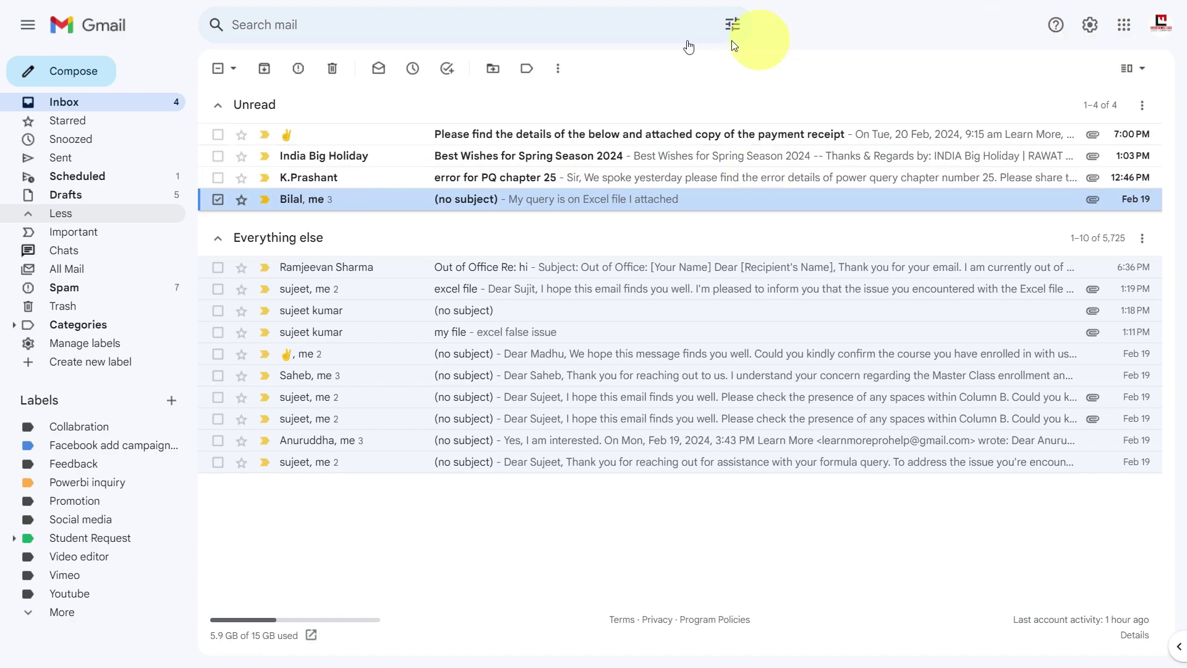
click(349, 21)
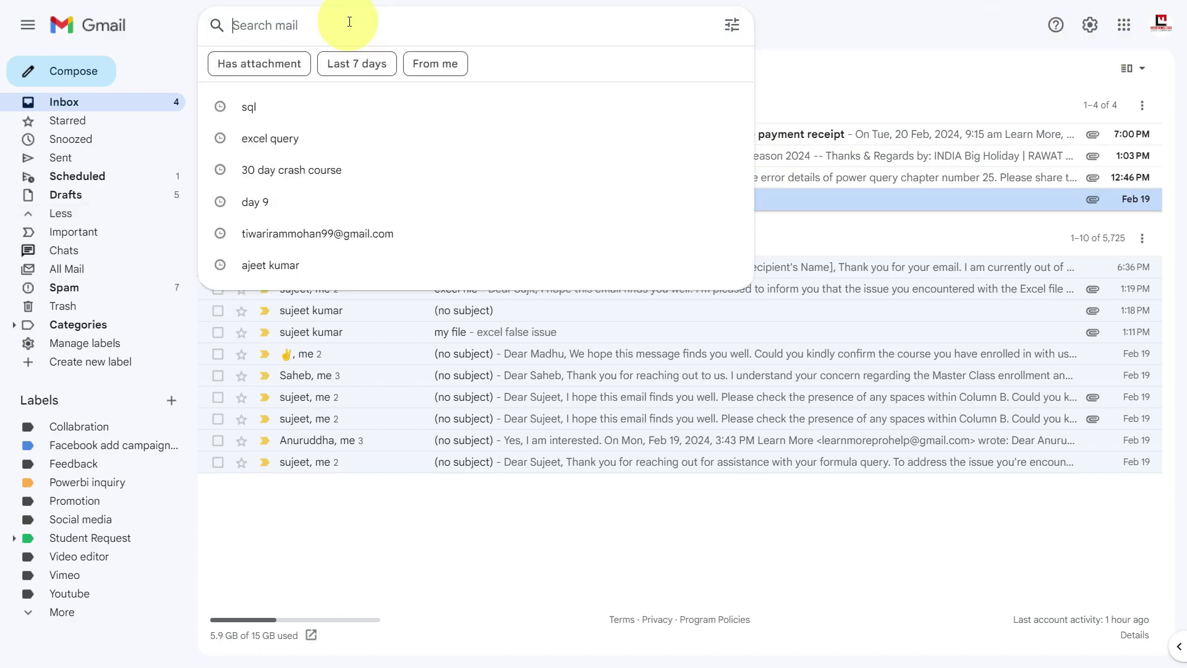
text(r)
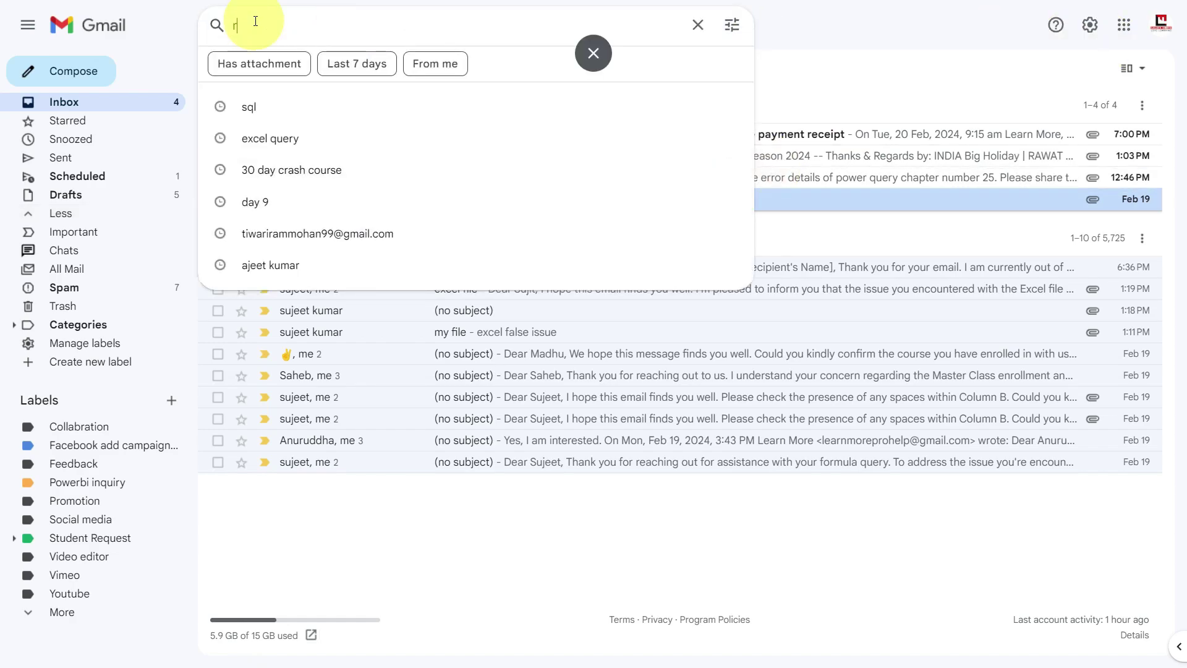
text(amjeevan sharma)
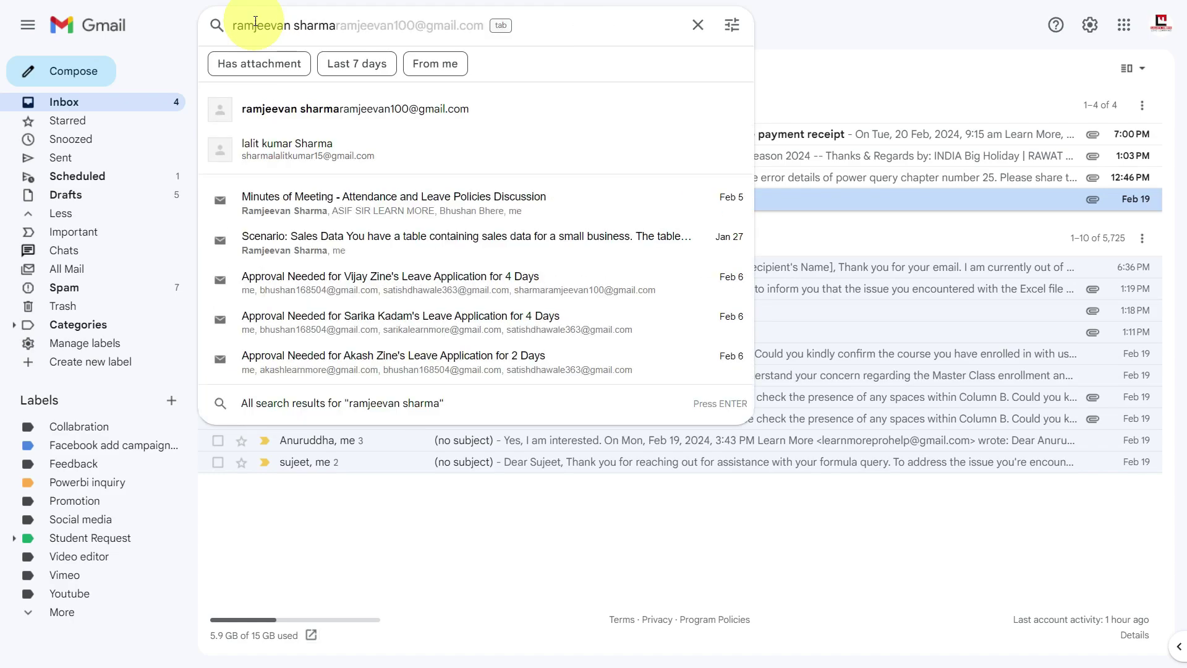
key(Return)
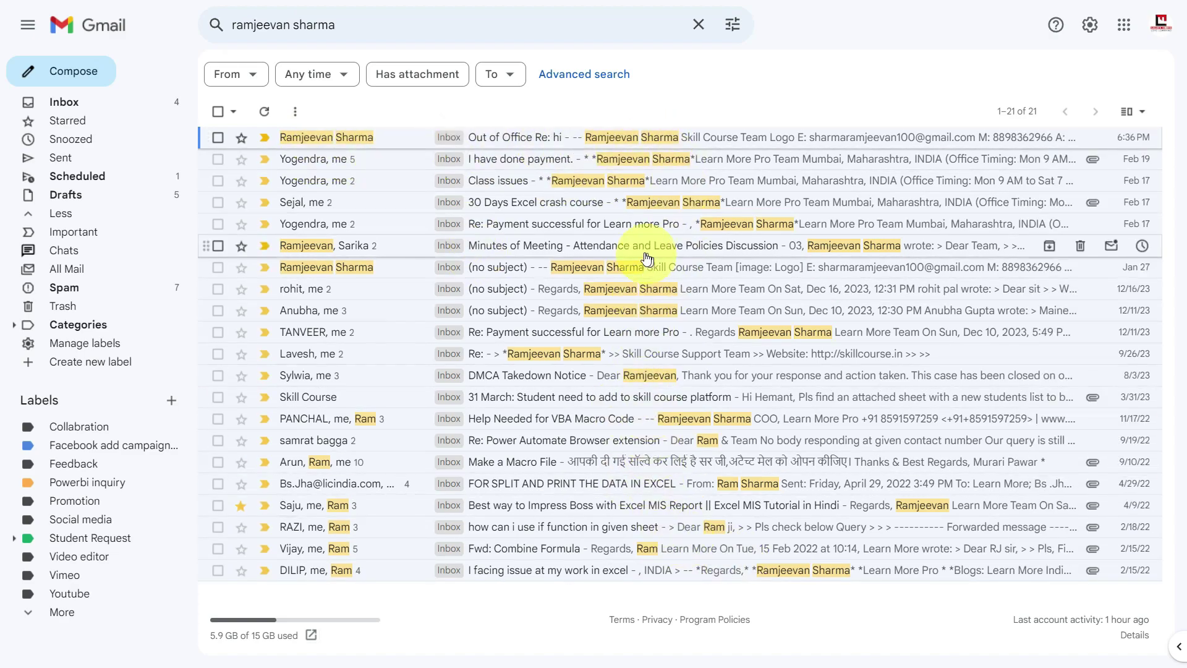
Copy the sender's e-mail address from the details of the "Out of Office Re: hi" message and search mail for that address.
click(364, 137)
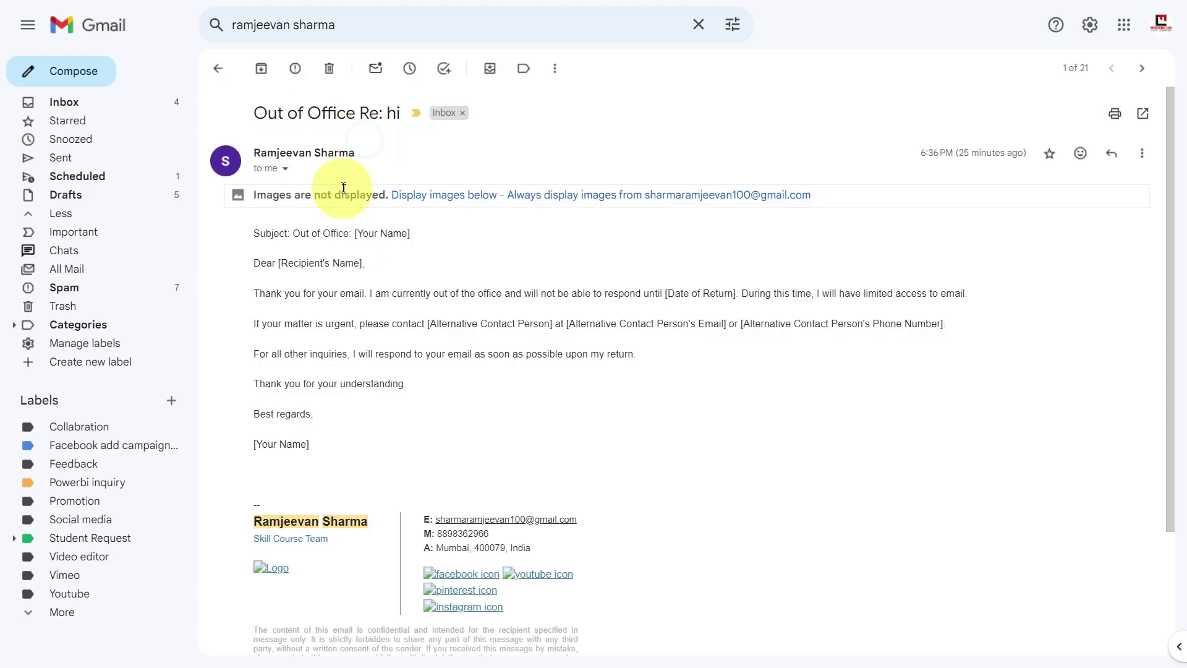
click(285, 169)
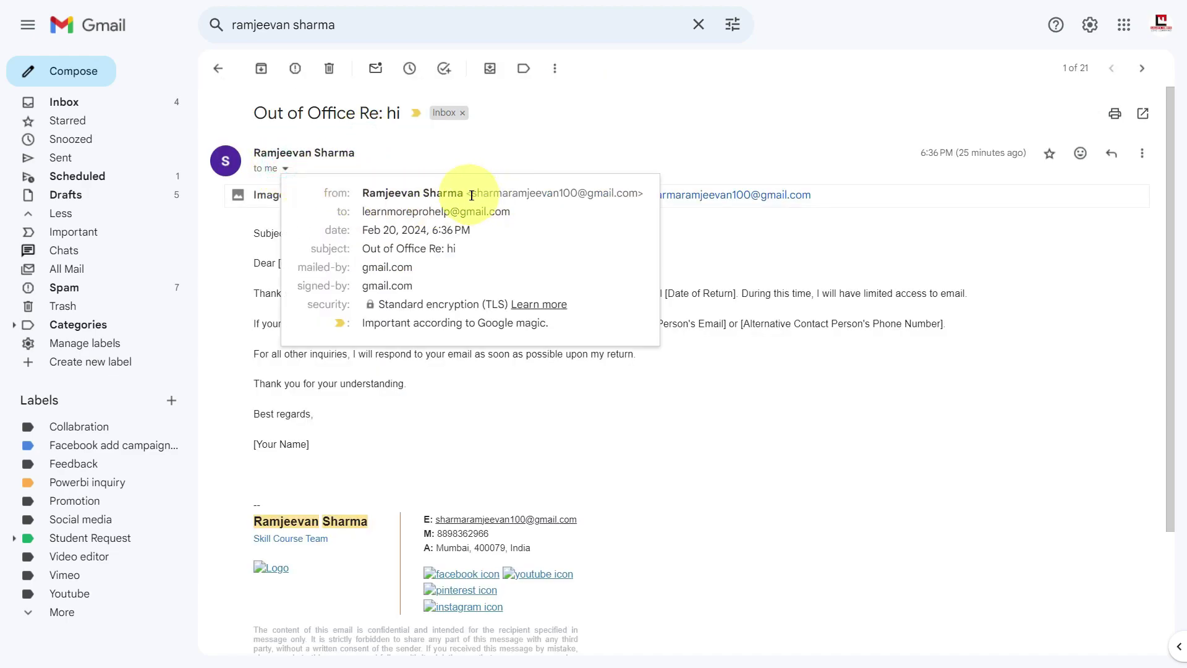
drag(472, 195, 628, 185)
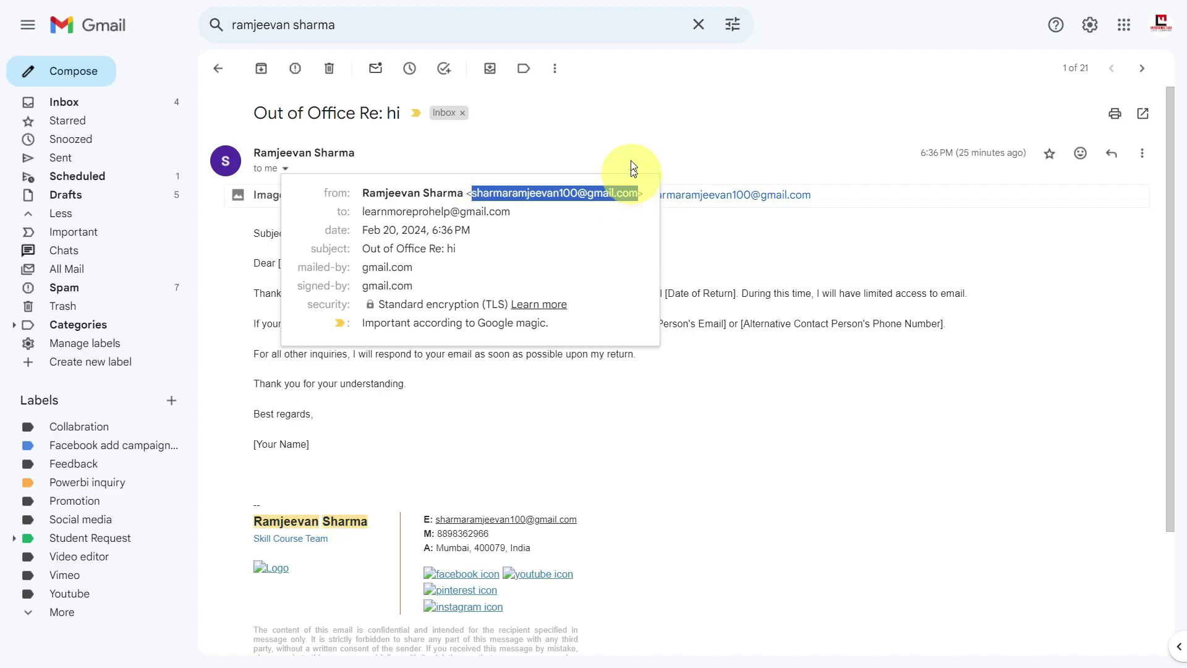
key(ctrl+c)
click(366, 26)
key(ctrl+a)
key(ctrl+v)
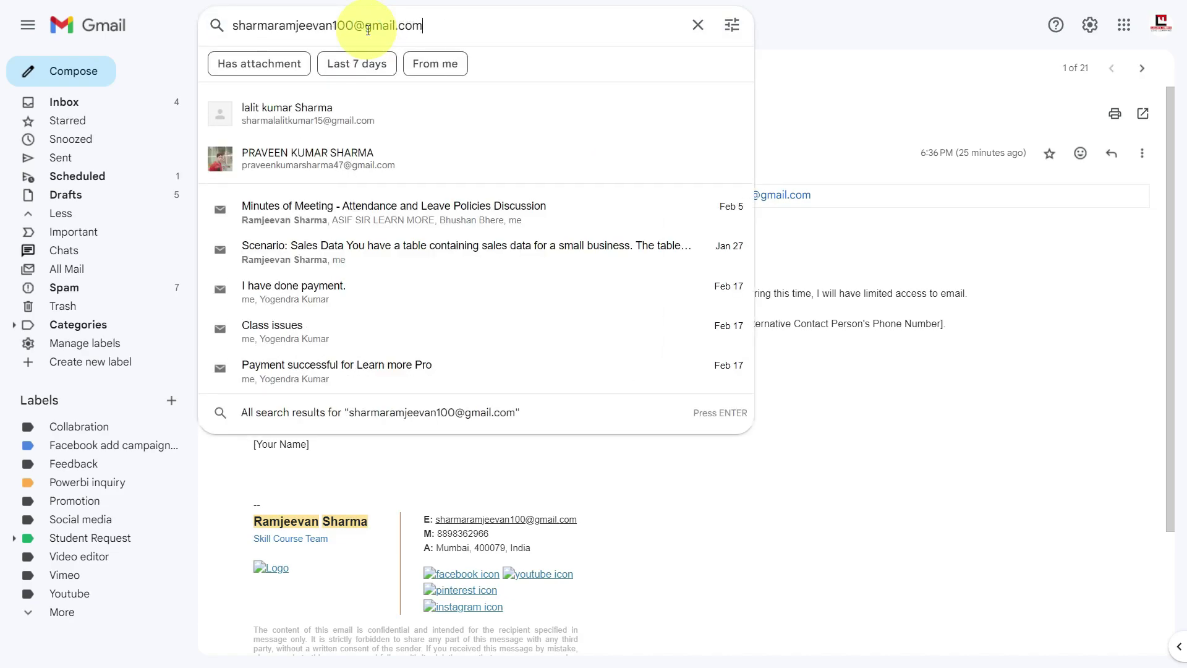
key(Return)
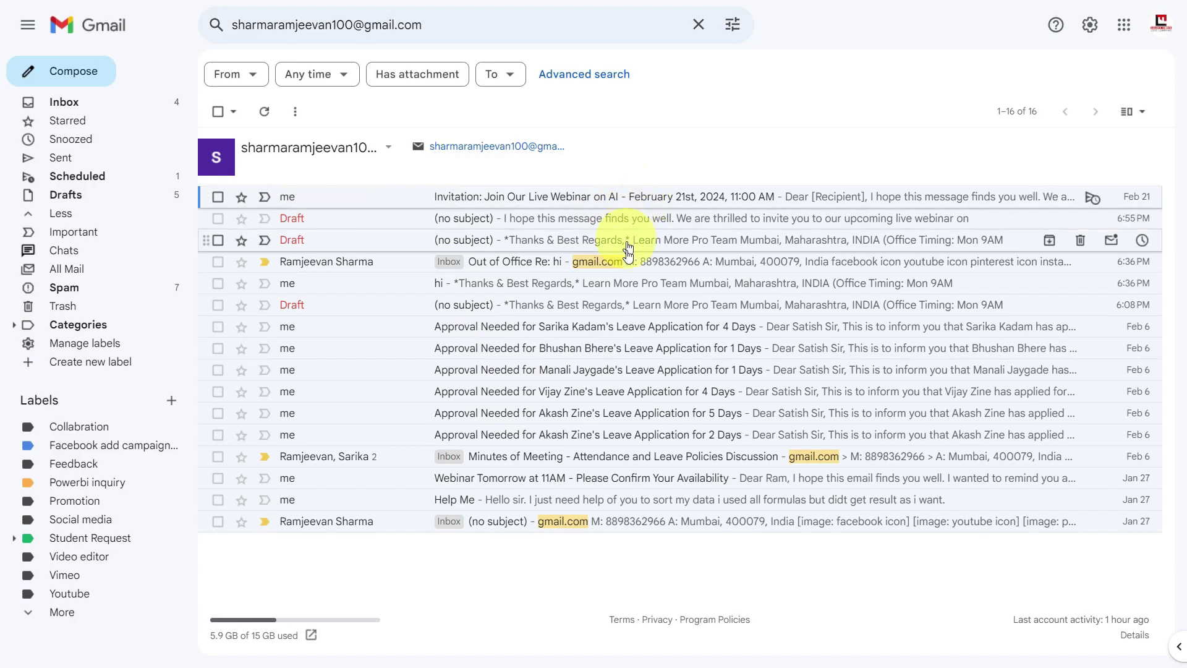
Move the sender's e-mail address from the "Has the words" criterion to "From" and continue to the filter's actions.
click(466, 24)
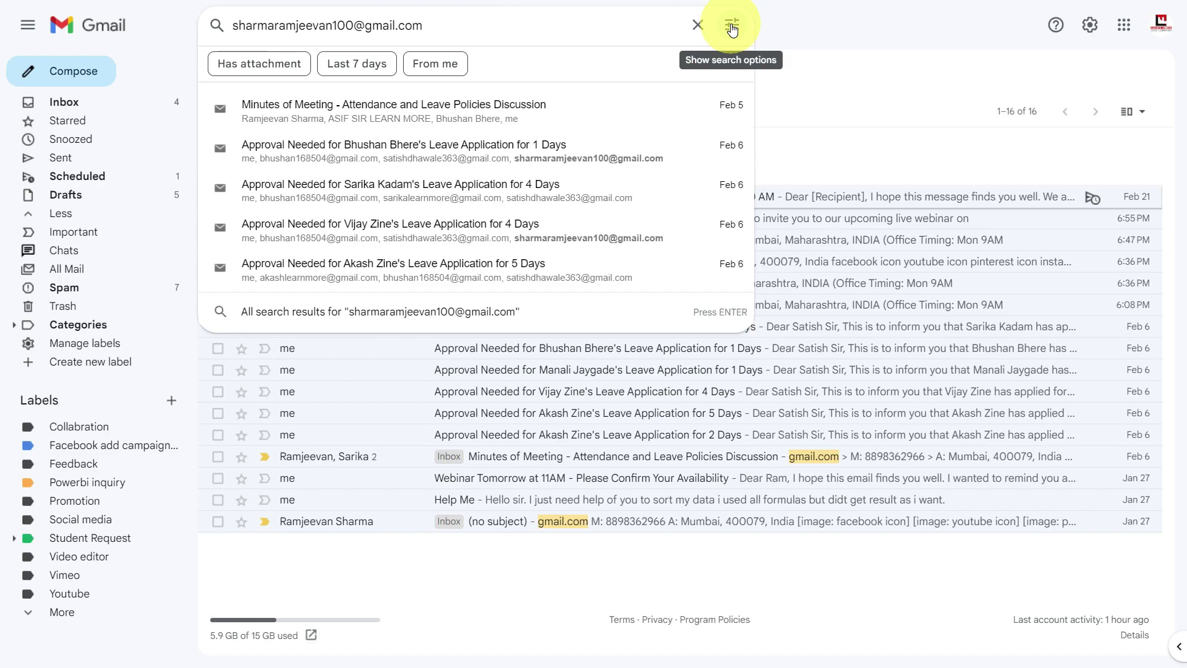
click(732, 29)
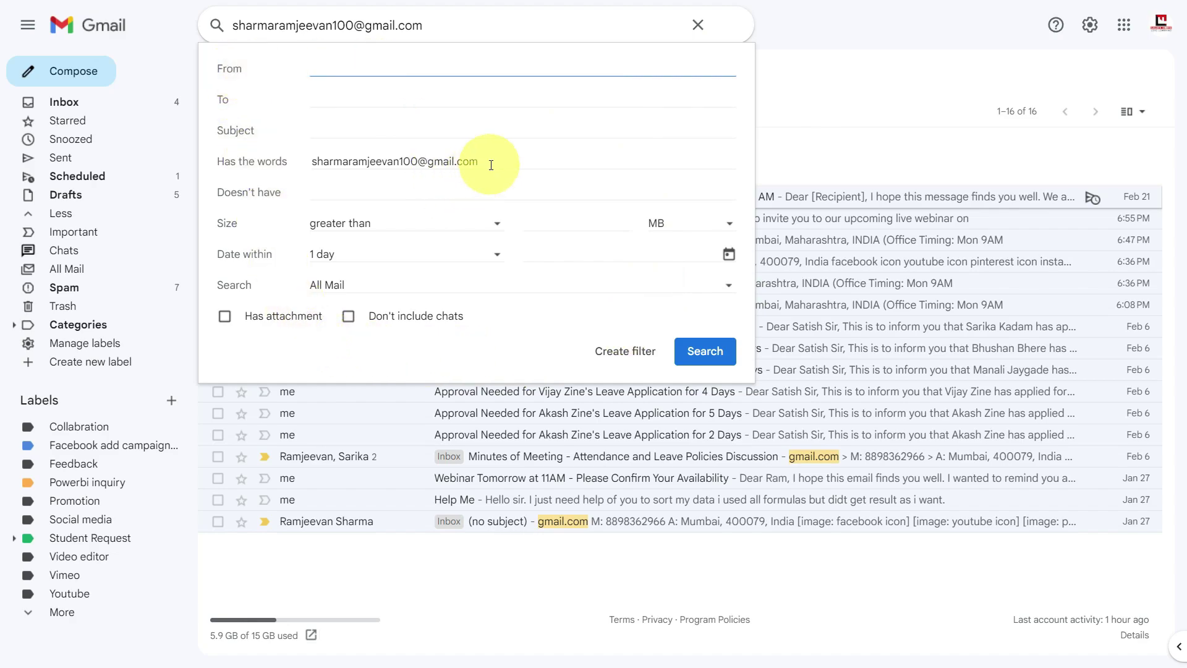
drag(482, 161, 297, 160)
key(ctrl+x)
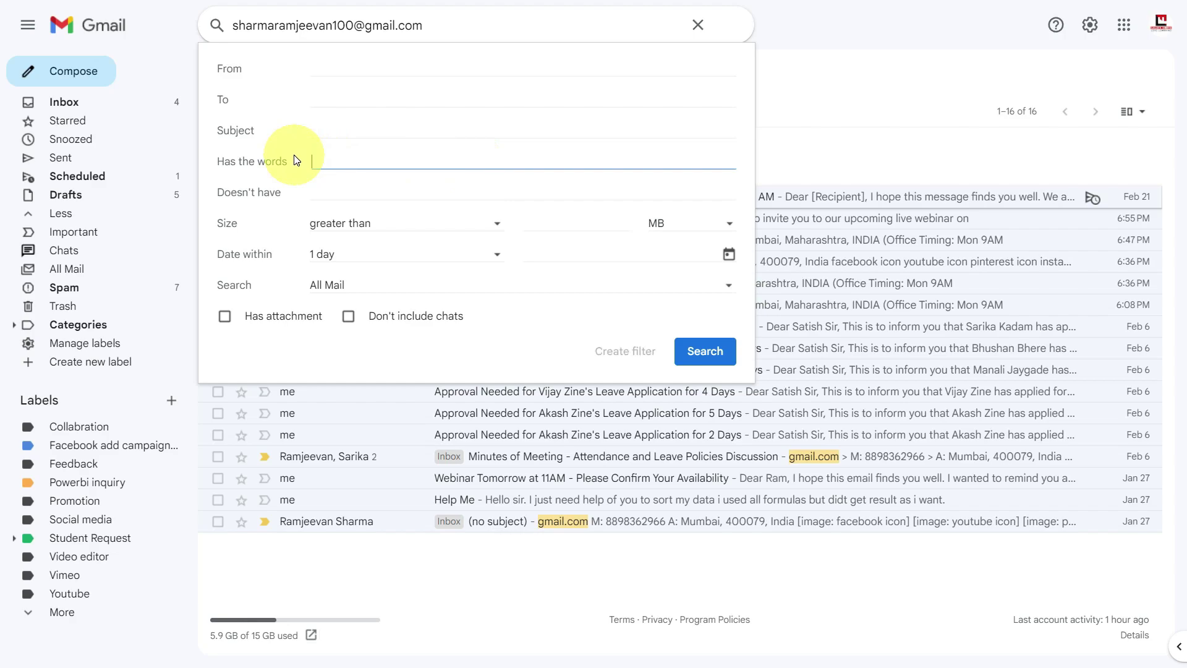
click(331, 68)
key(ctrl+v)
click(410, 104)
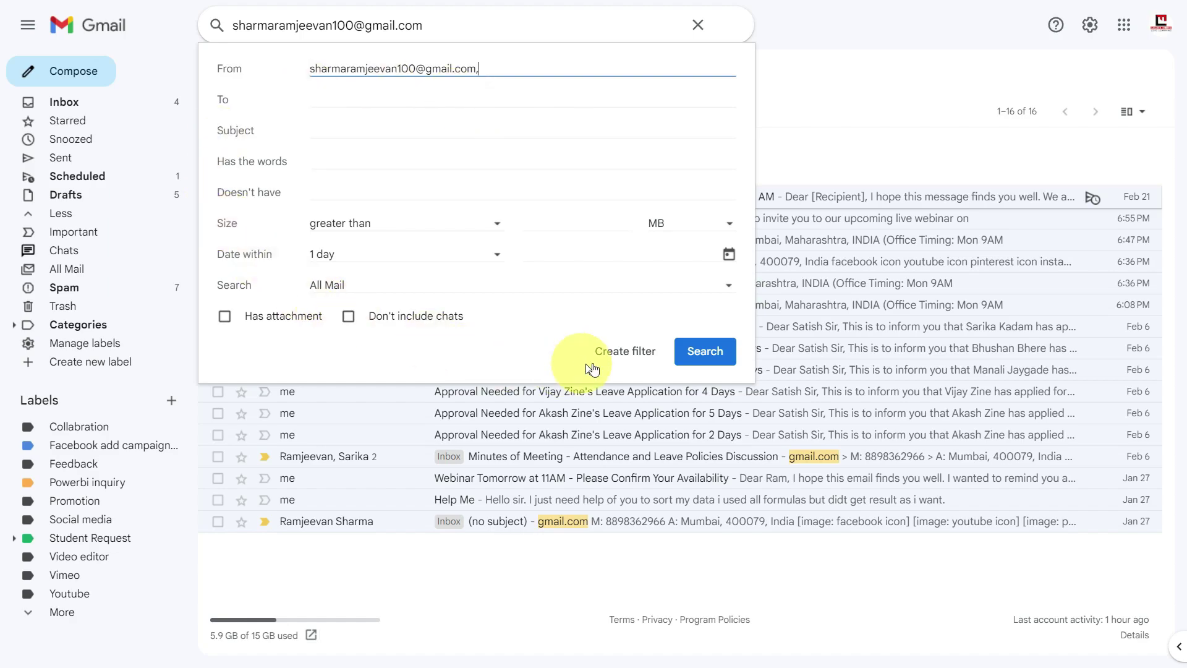
click(626, 357)
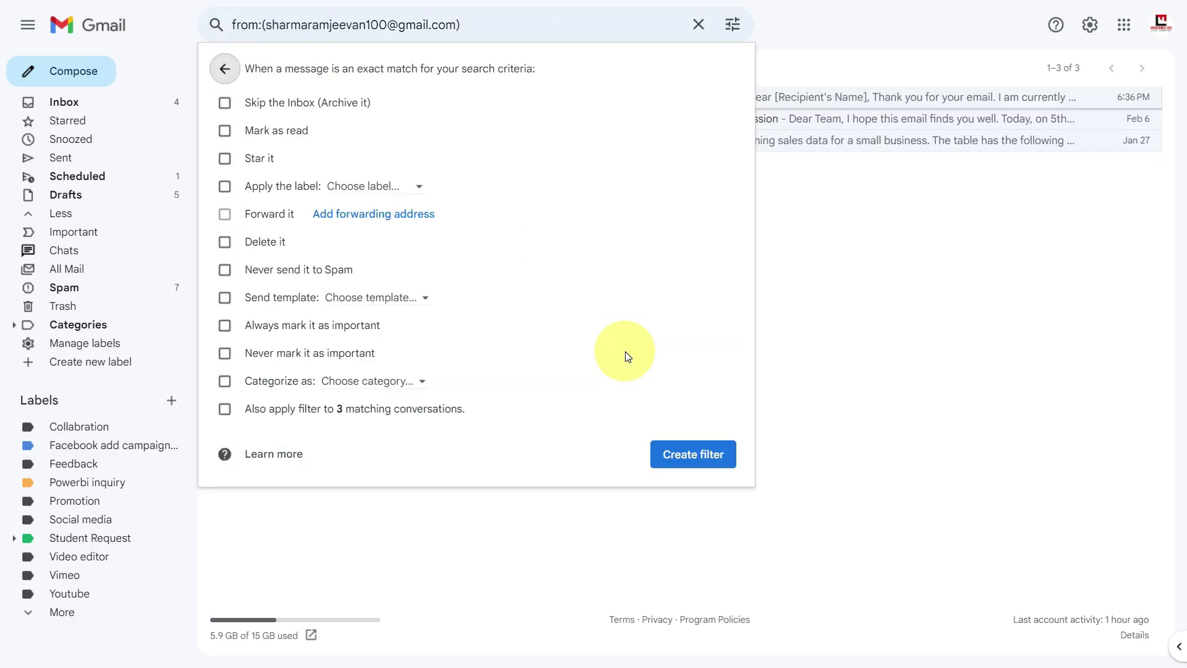
Set the filter to skip the inbox and apply a newly created label with the sender's first name.
click(224, 104)
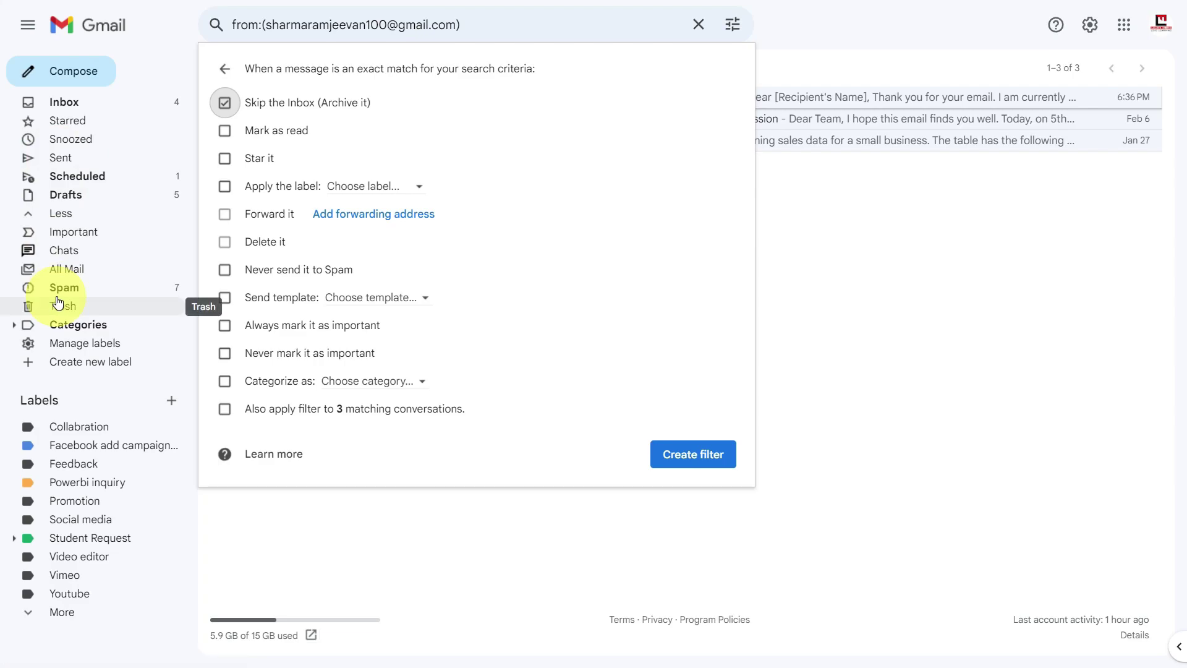
click(224, 187)
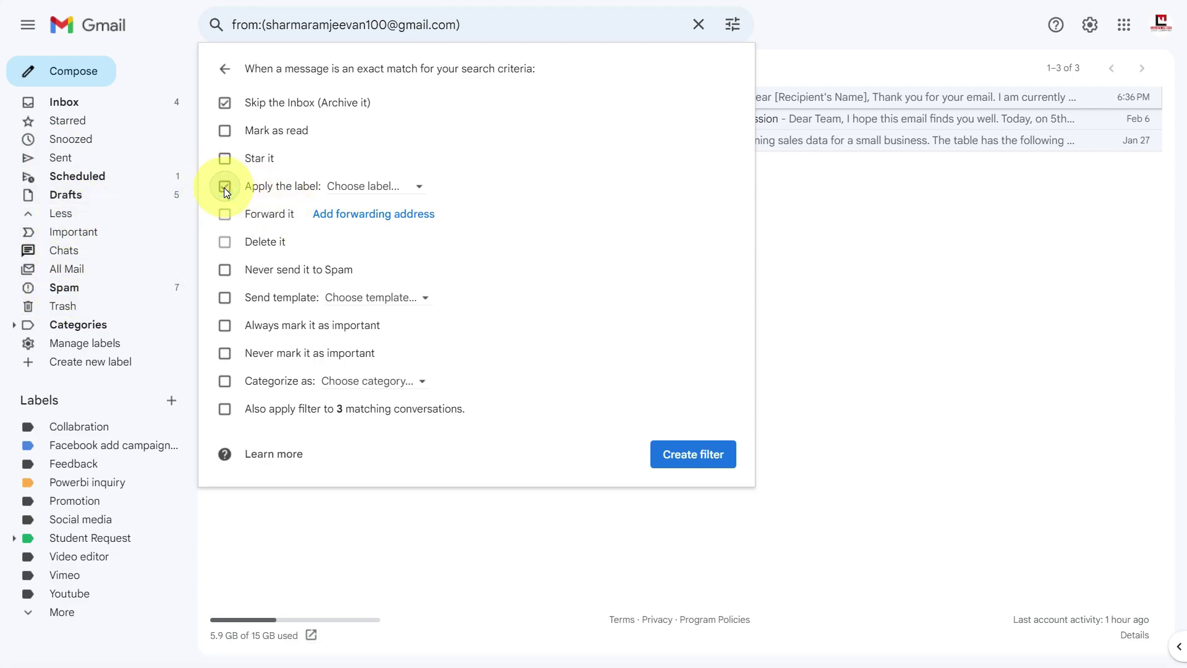
click(397, 187)
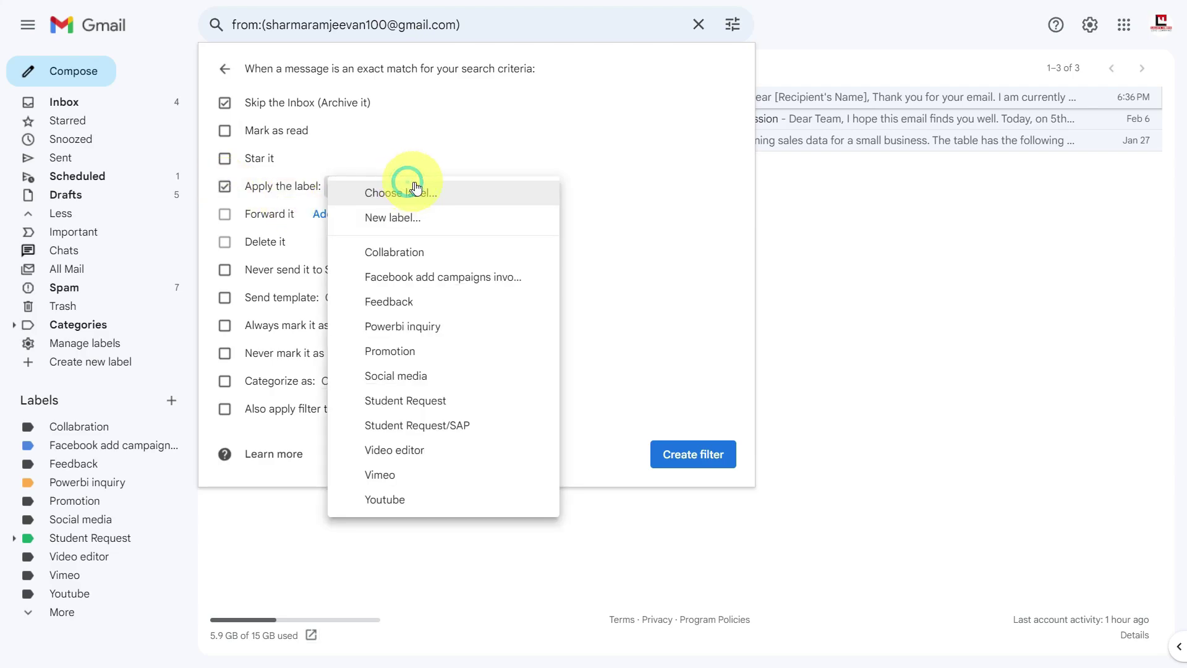
click(413, 220)
text(R)
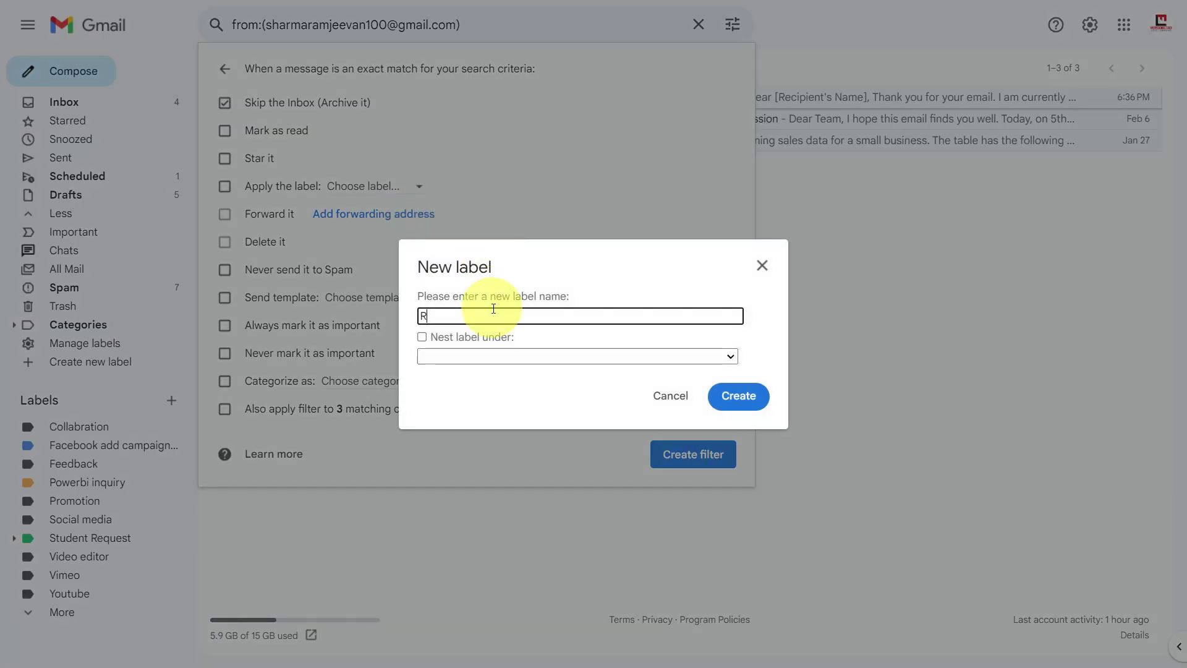
text(amjeevan)
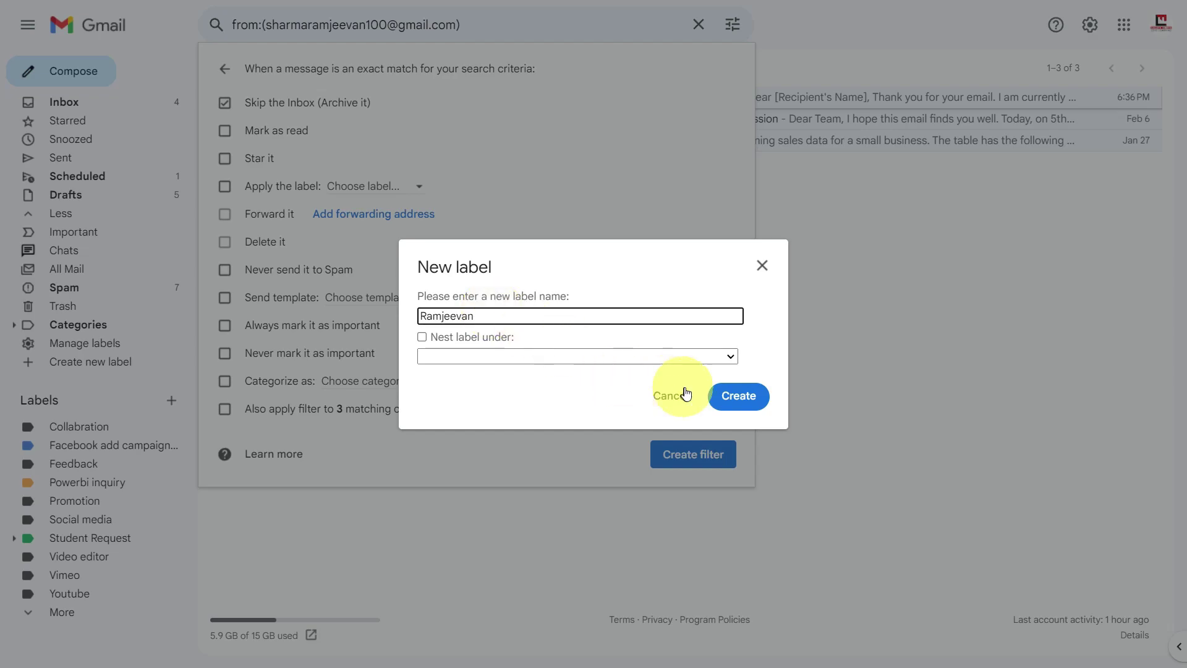
click(750, 398)
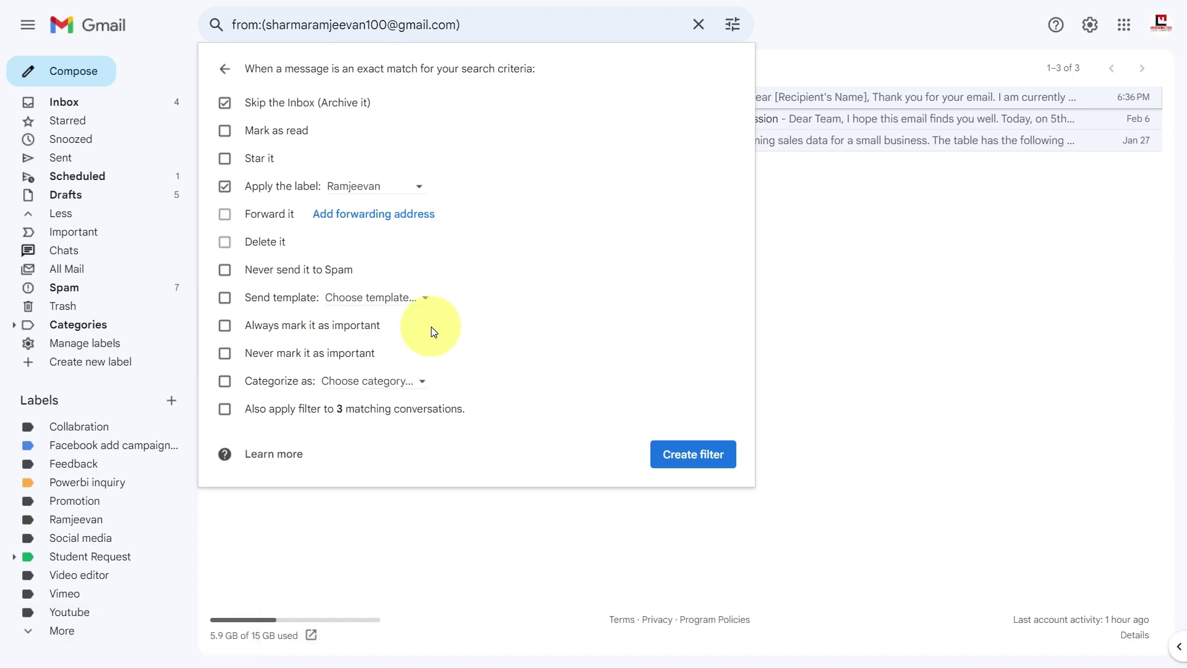
Create the filter with its actions also applied to existing matching conversations, and return to the inbox.
click(224, 407)
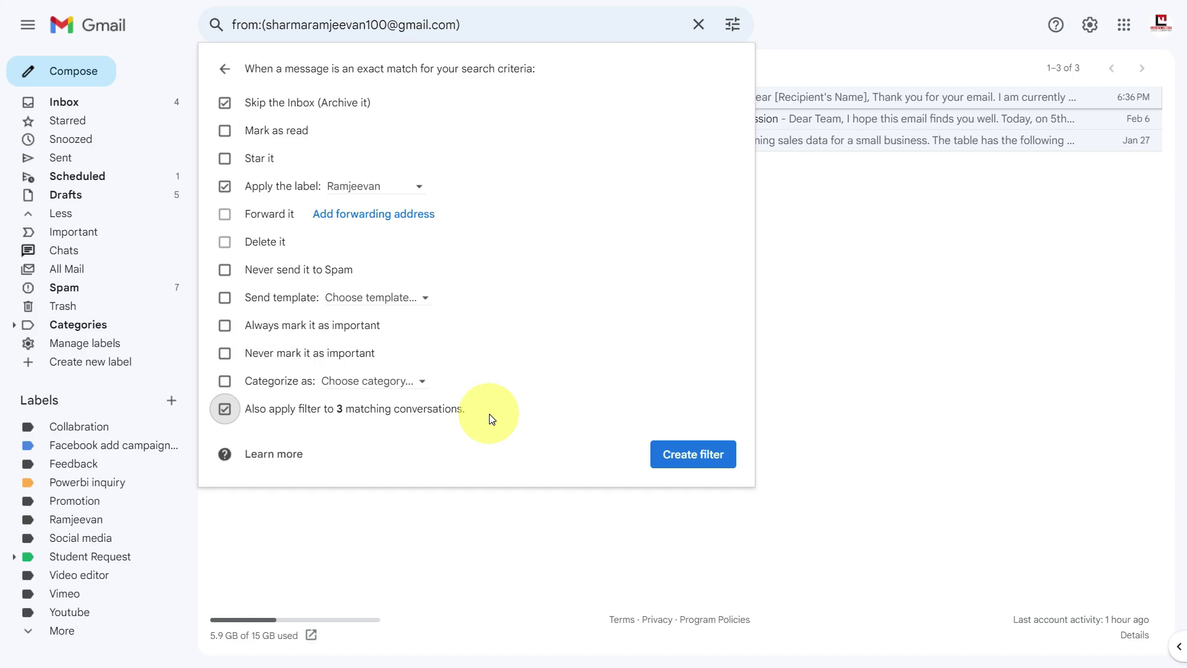
click(702, 454)
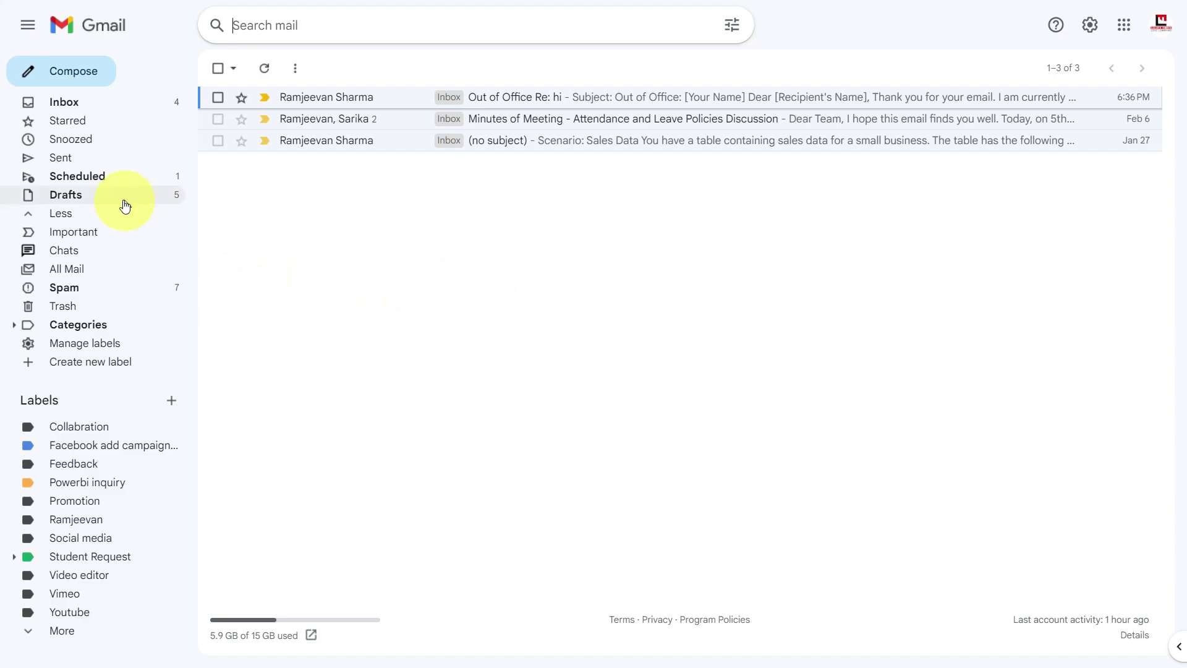
click(64, 102)
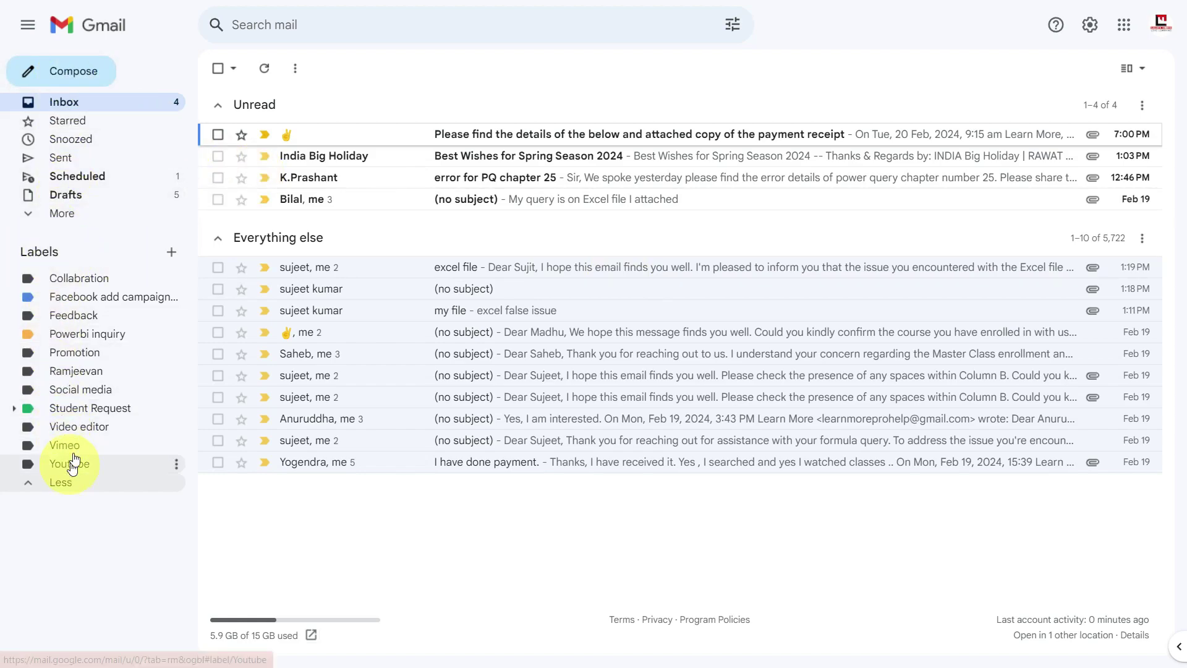
Check the "Out of Office Re: hi" message under the sender's new label and browse the messages labelled Powerbi inquiry.
click(75, 376)
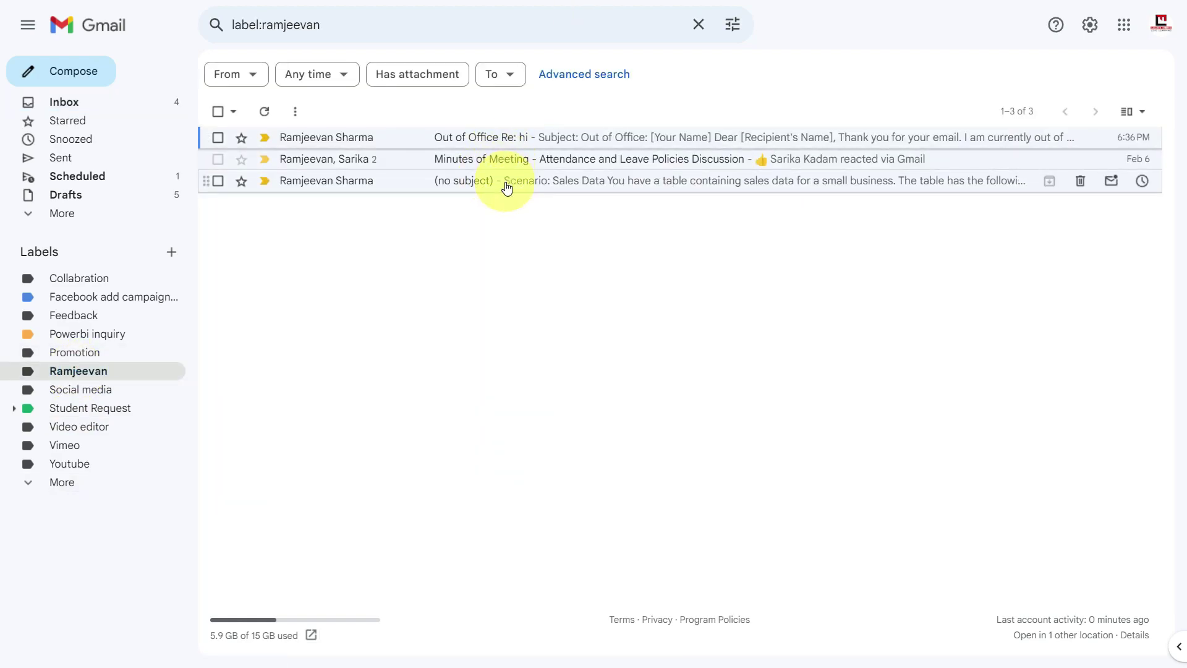
click(558, 137)
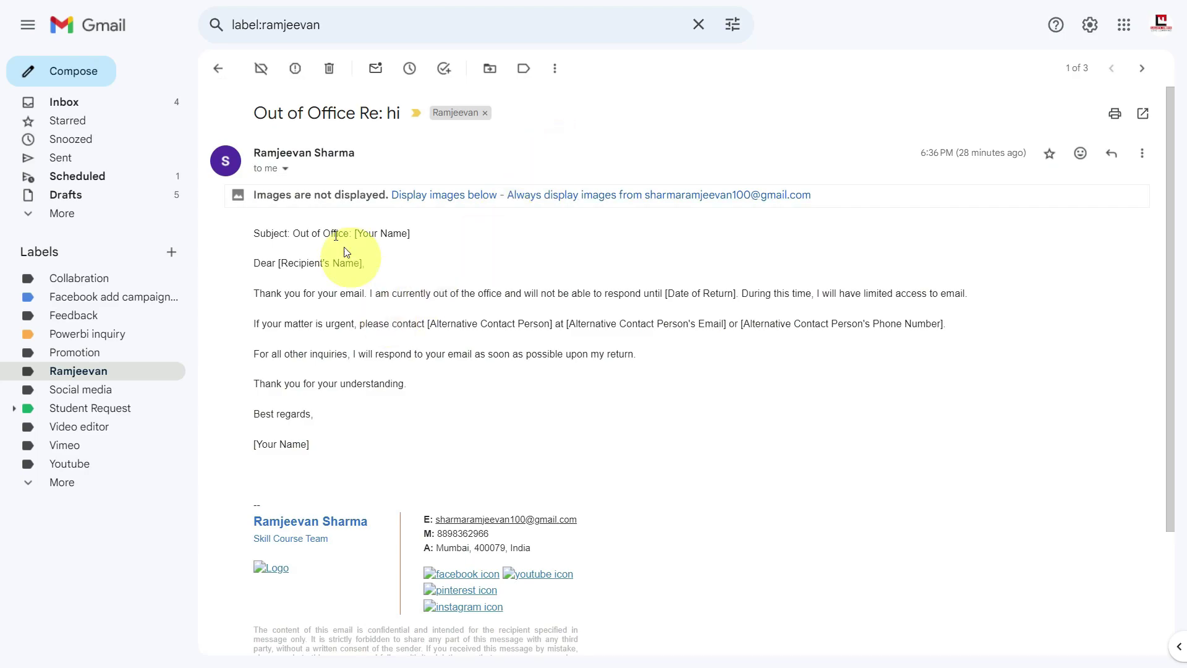
click(219, 65)
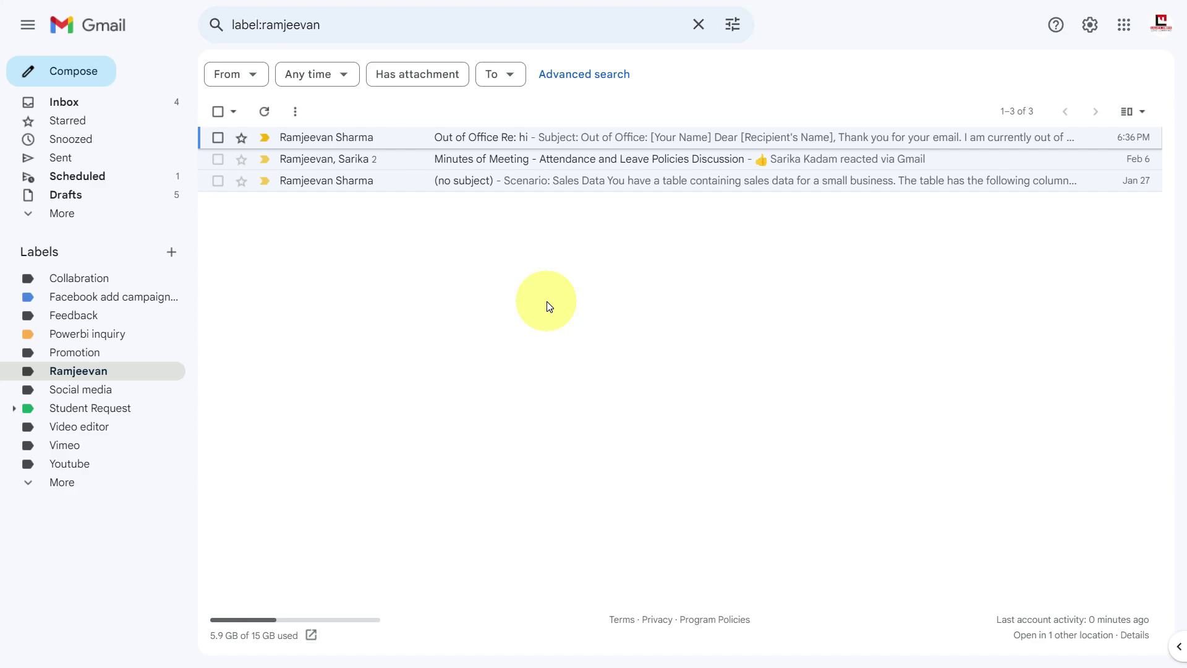
click(44, 337)
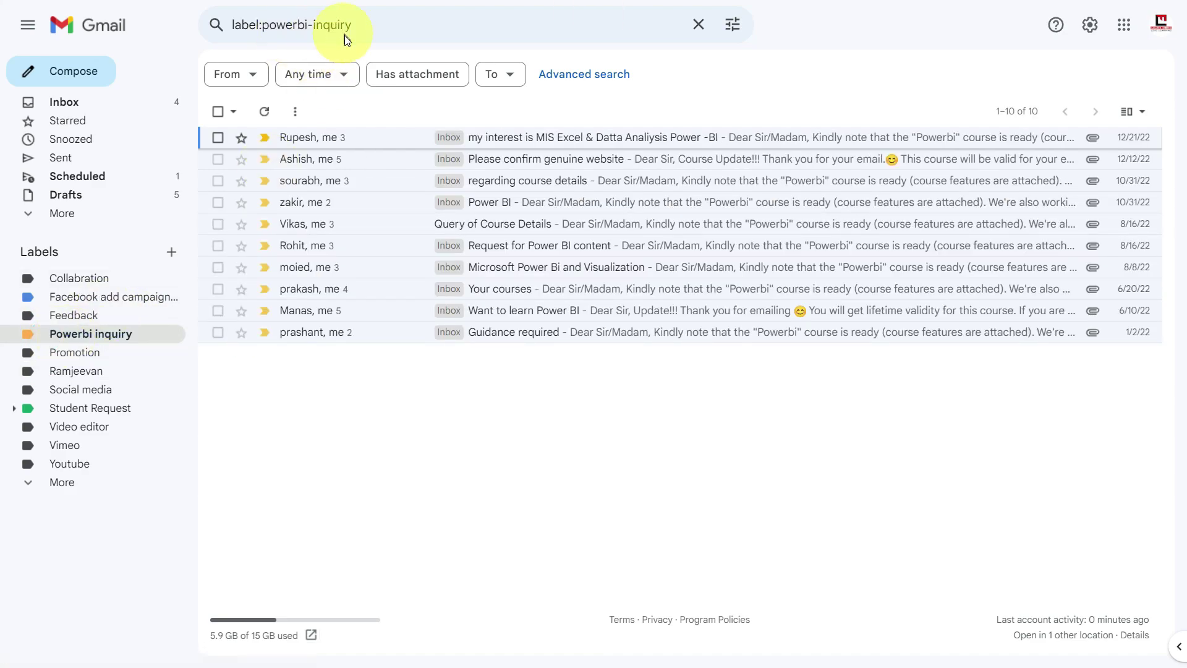
Set the colour of the label with the sender's first name to red.
click(82, 382)
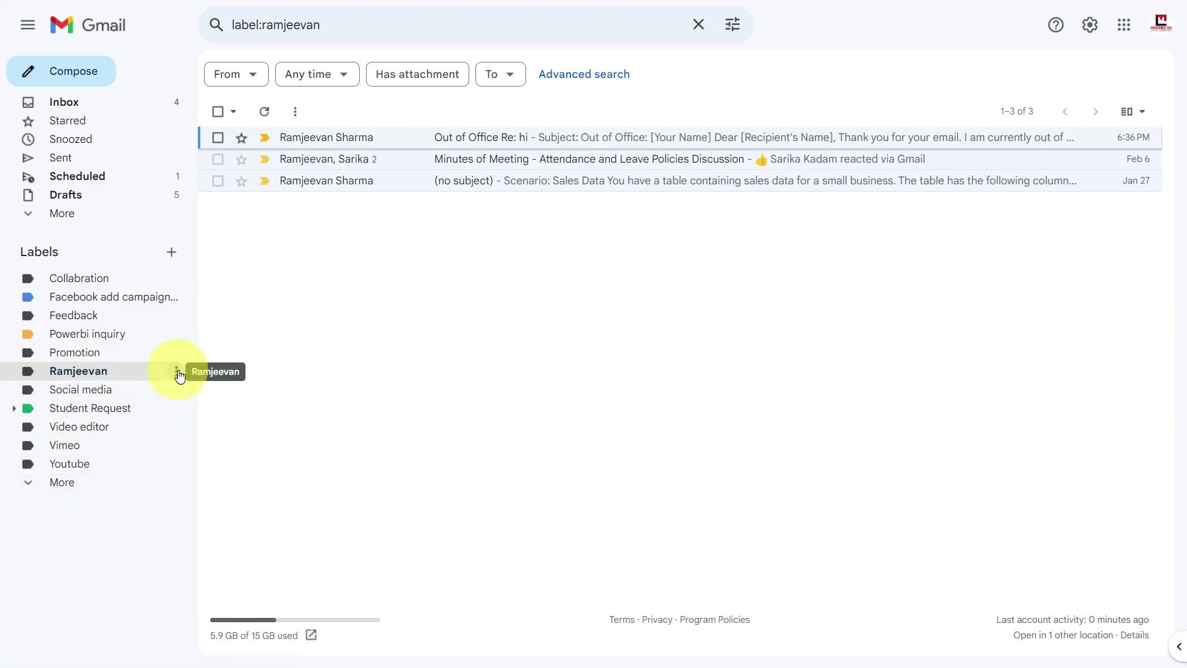
click(176, 371)
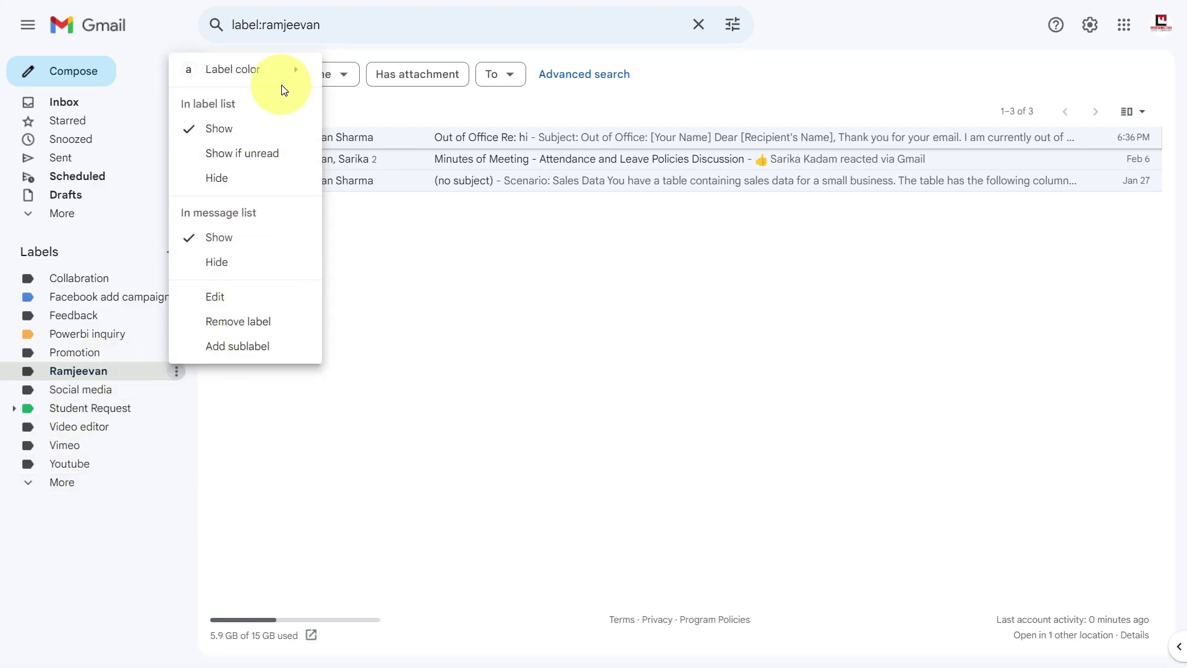
mouse_move(281, 77)
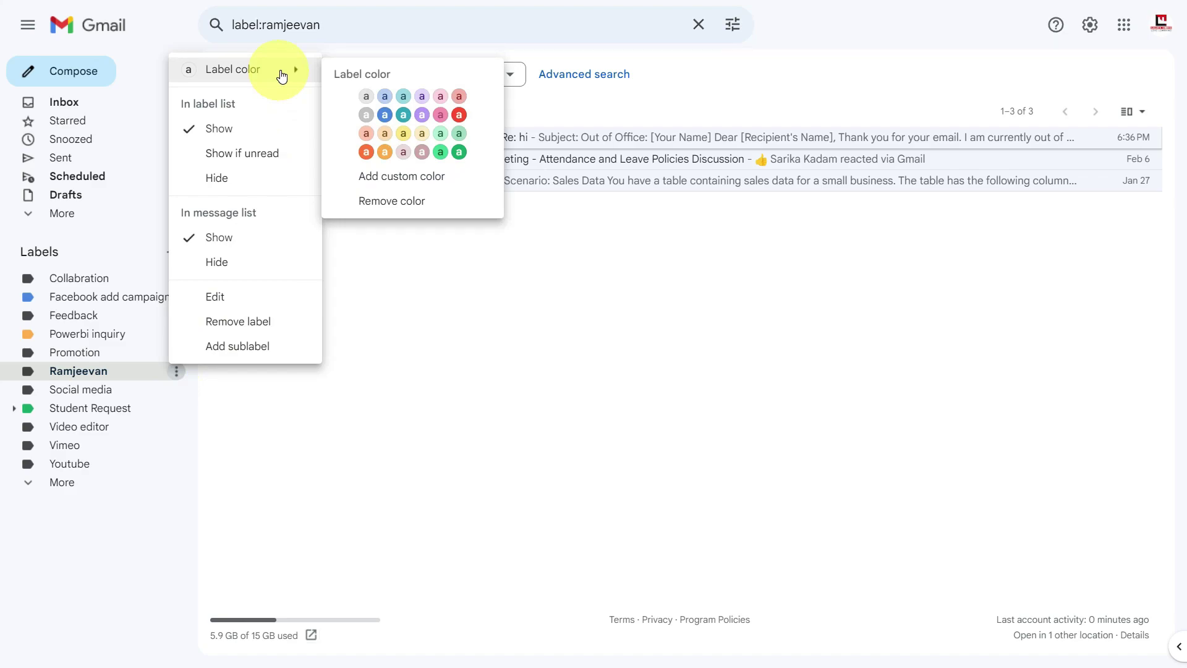
click(459, 115)
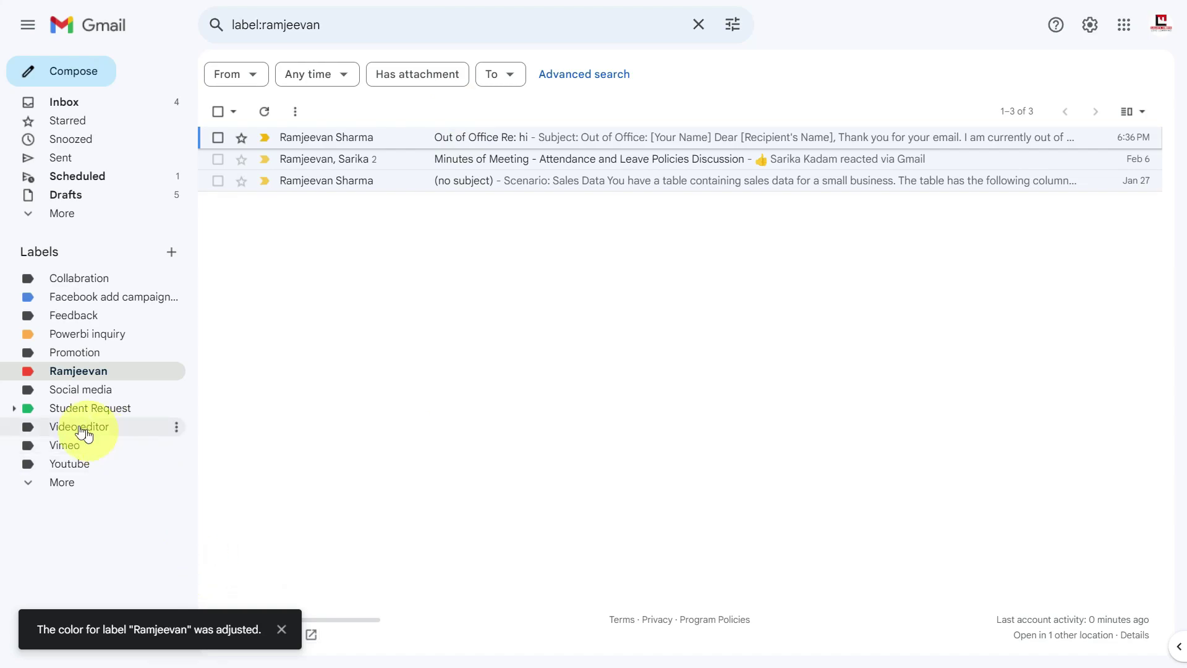
View the red label on the opened "Out of Office Re: hi" message and list the Powerbi inquiry messages again.
click(78, 374)
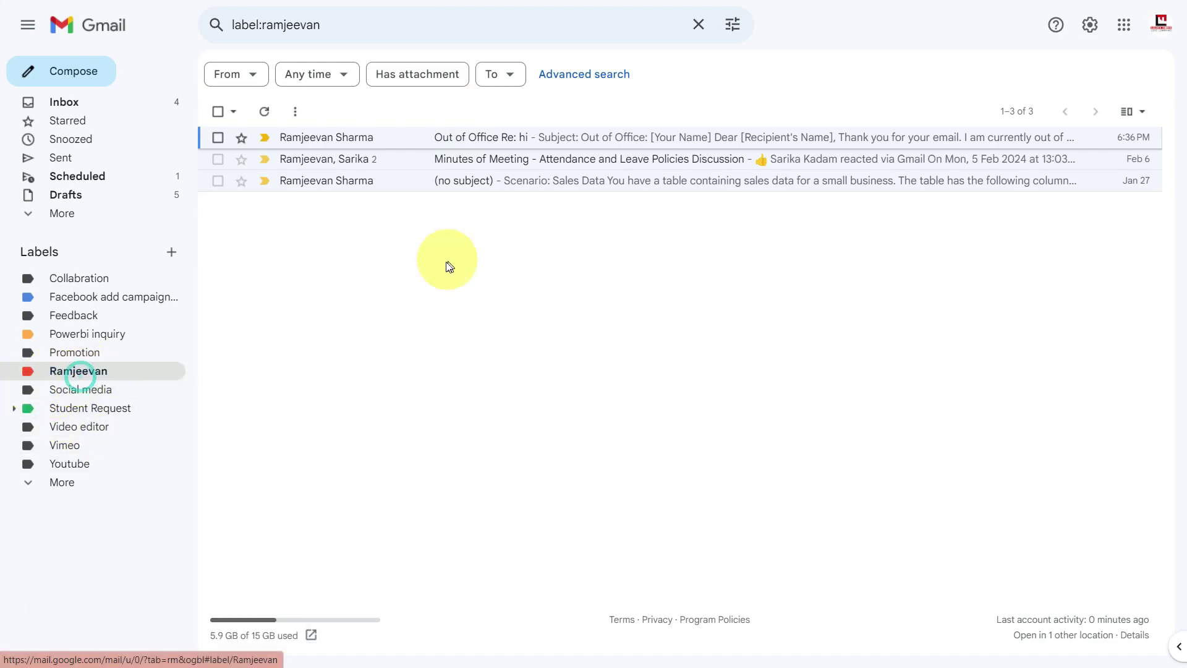
click(482, 137)
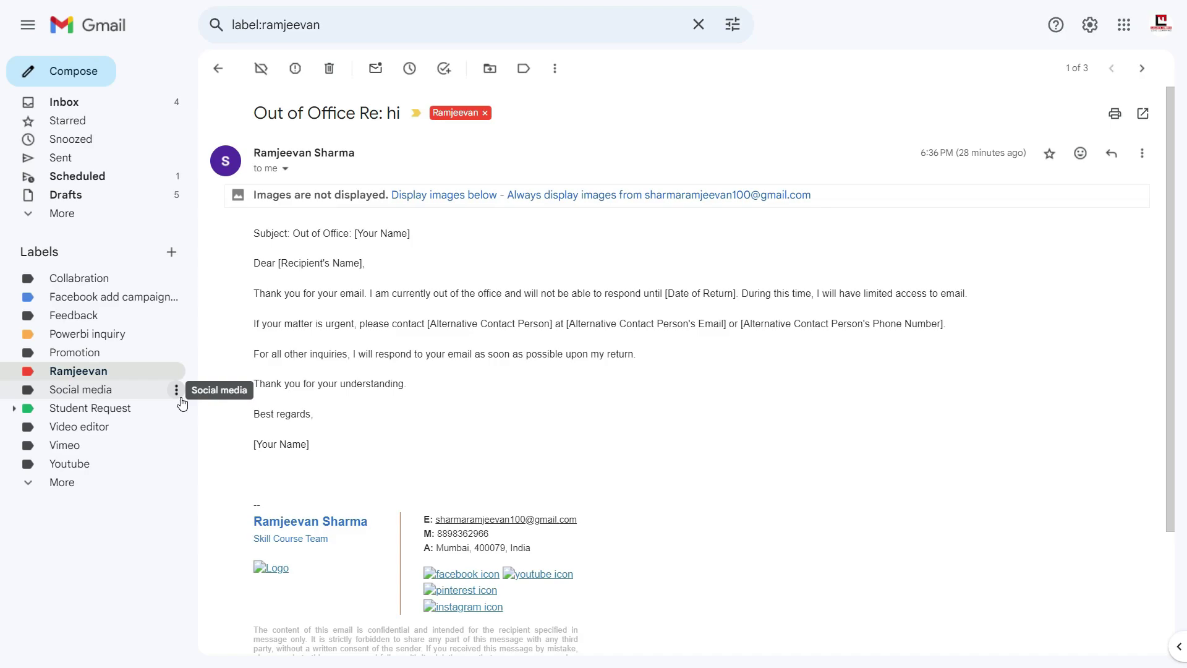
click(90, 334)
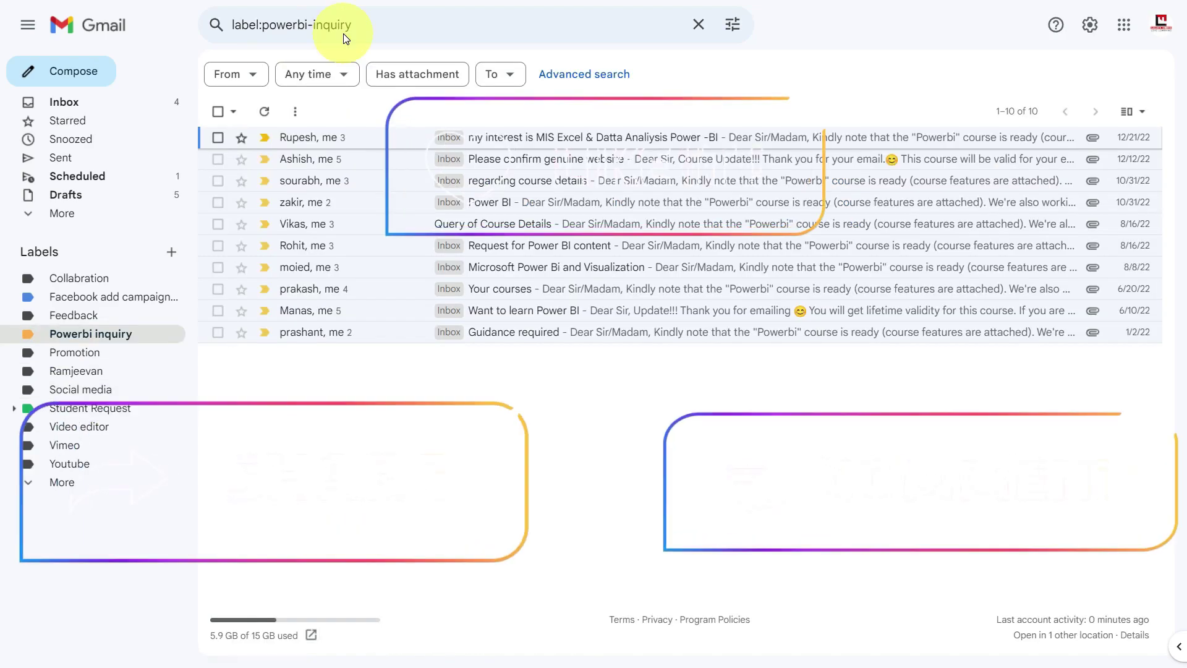